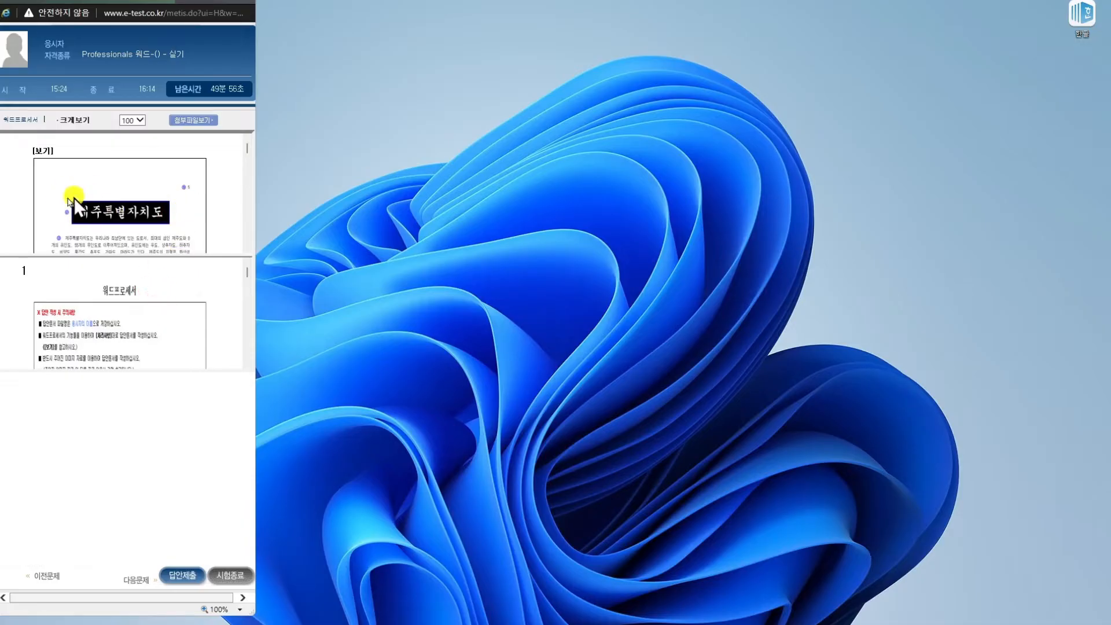
# Review the exam sample and instructions, and open the attached map image from the attachment list
pyautogui.scroll(-5, 136, 324)
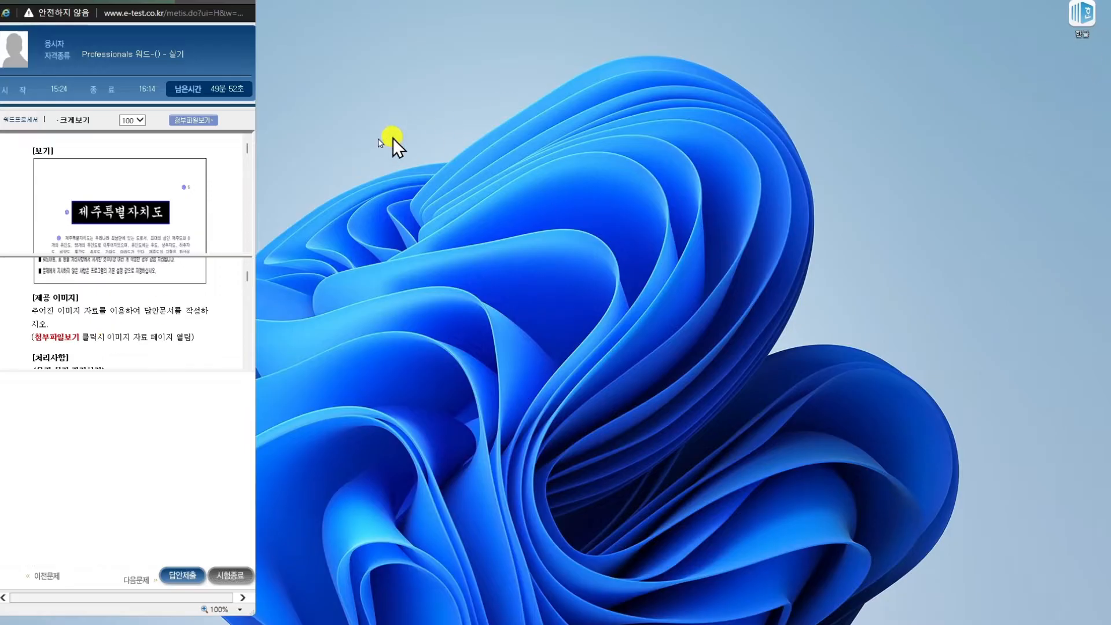
pyautogui.scroll(-1, 171, 240)
pyautogui.scroll(-2, 171, 240)
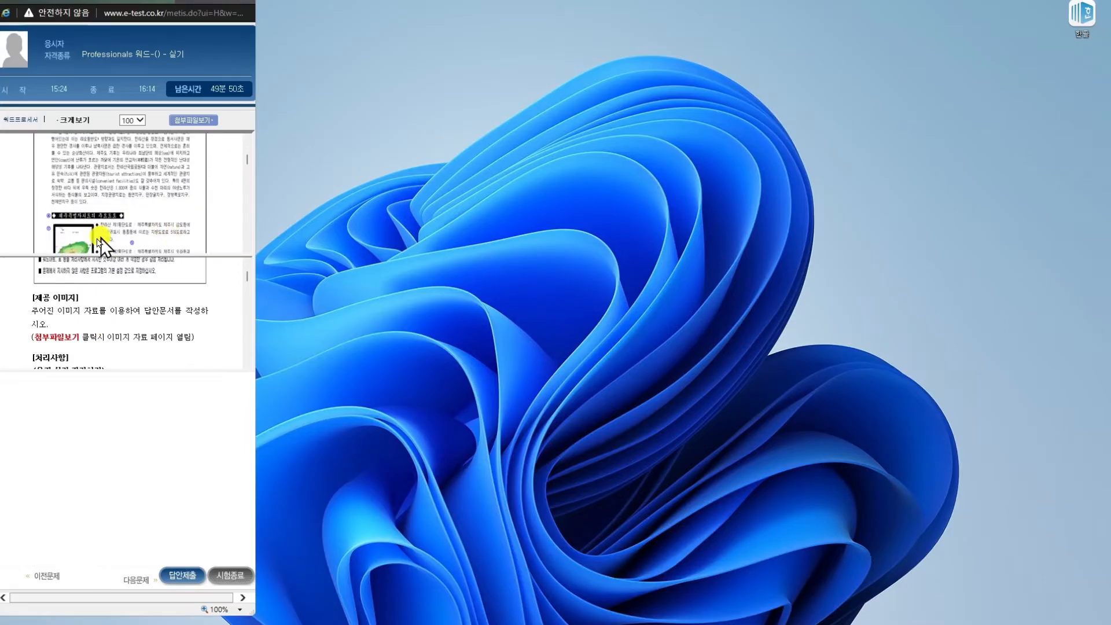
pyautogui.scroll(-1, 116, 235)
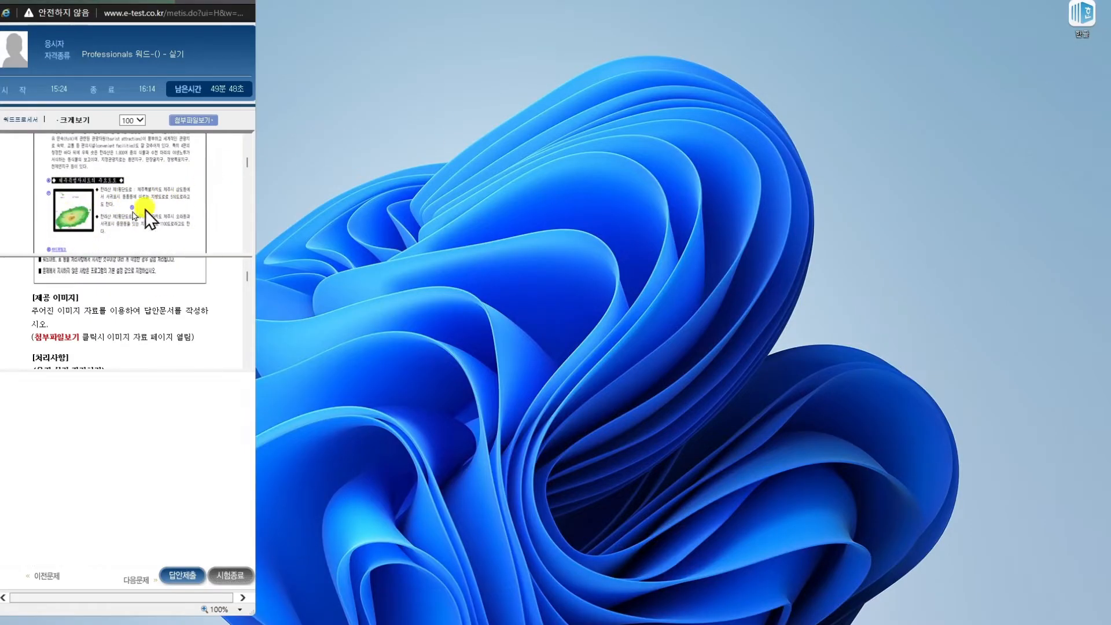
pyautogui.click(201, 124)
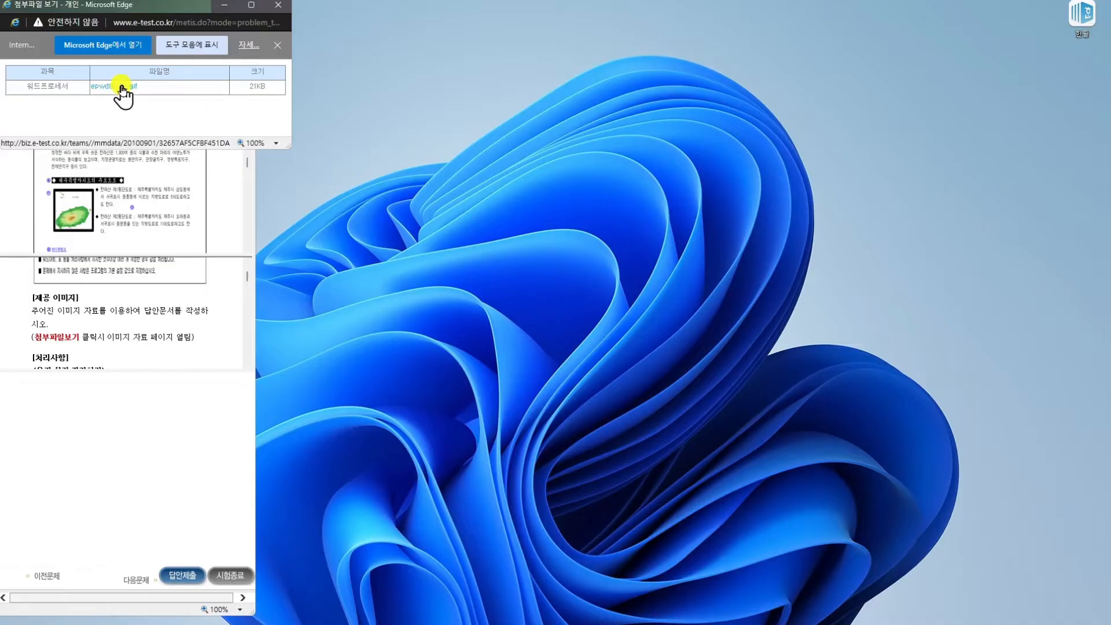
pyautogui.click(122, 90)
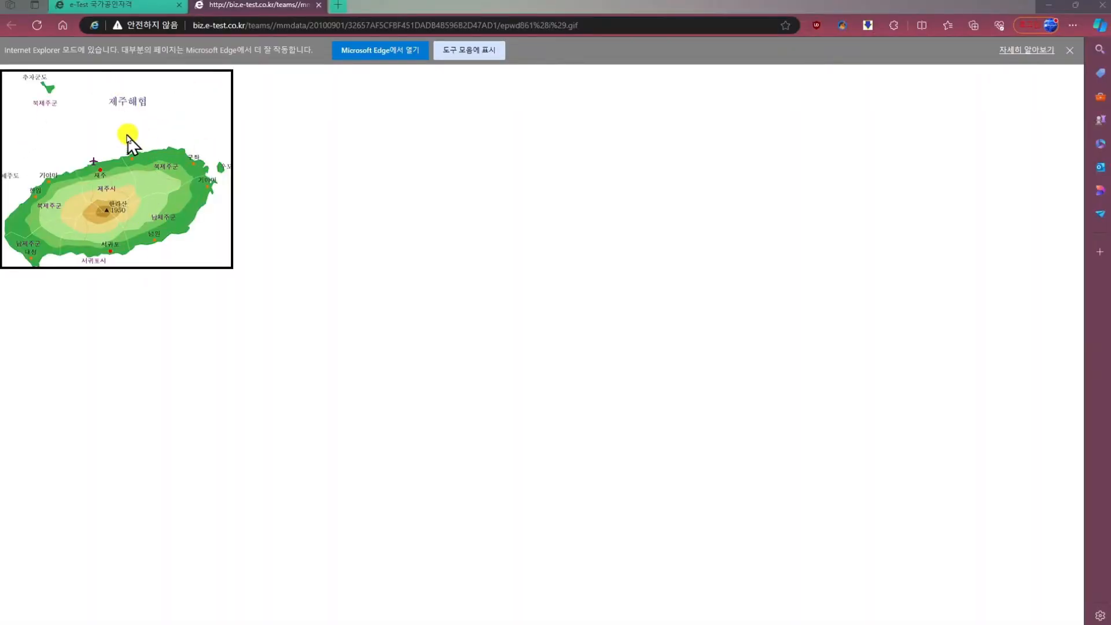
# Save the map image to the desktop as epwd861(i).gif and close the image and attachment windows
pyautogui.rightClick(123, 108)
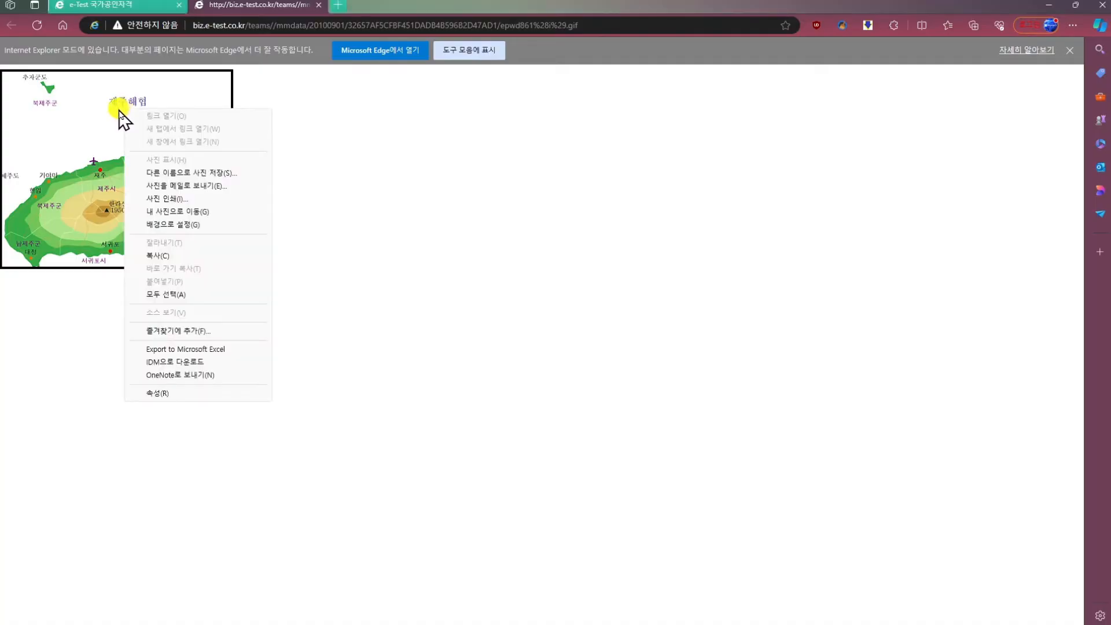
pyautogui.click(196, 174)
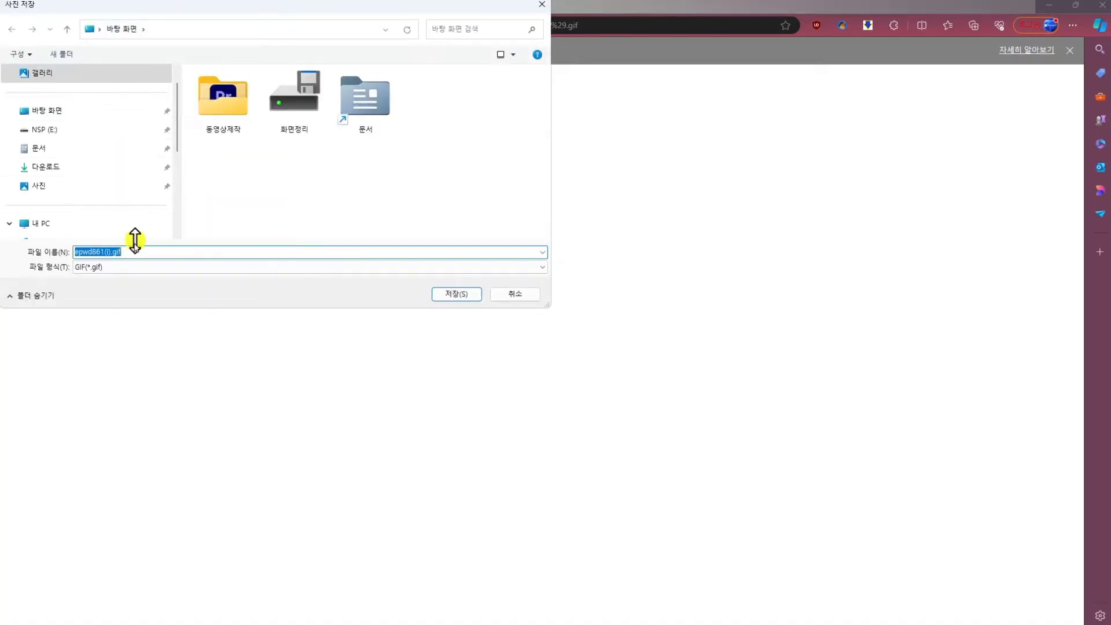
pyautogui.moveTo(148, 248); pyautogui.dragTo(63, 250)
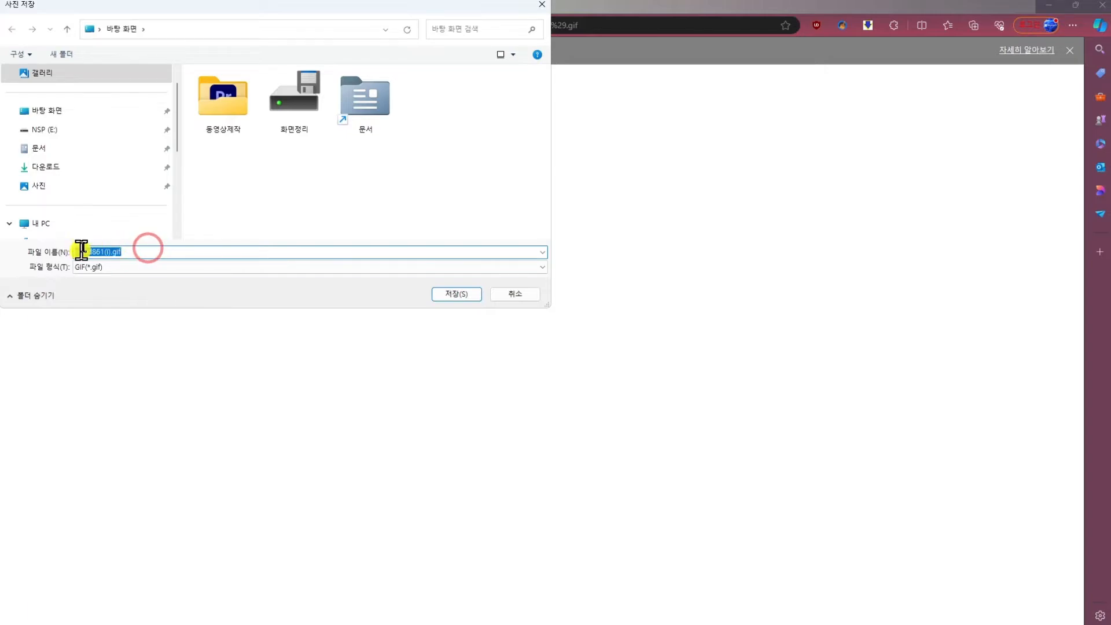
pyautogui.click(479, 295)
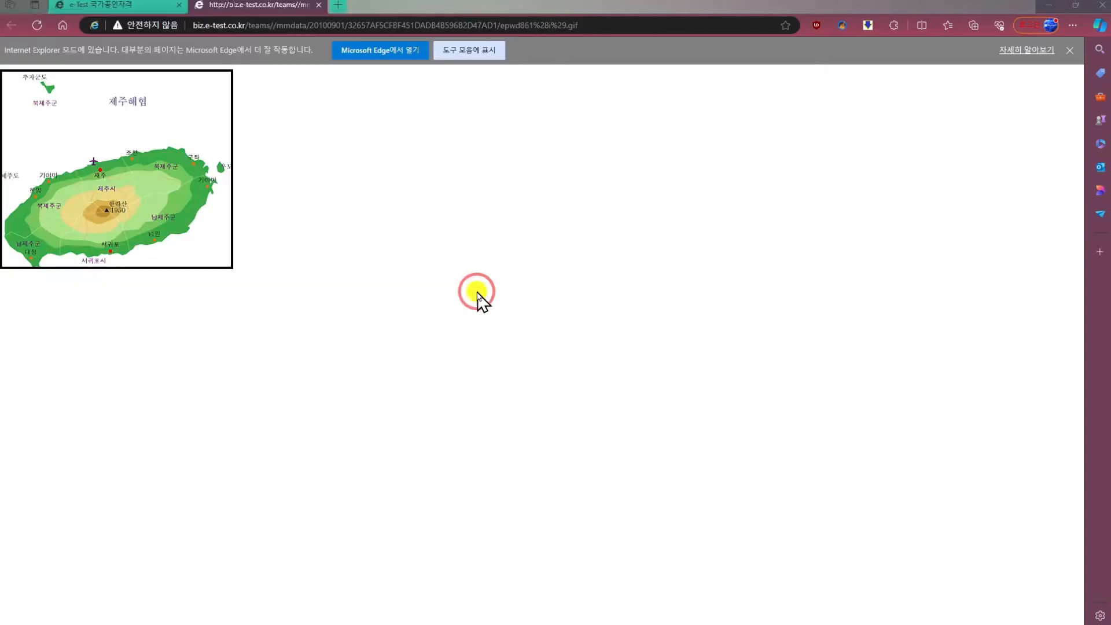
pyautogui.click(1104, 7)
pyautogui.click(276, 8)
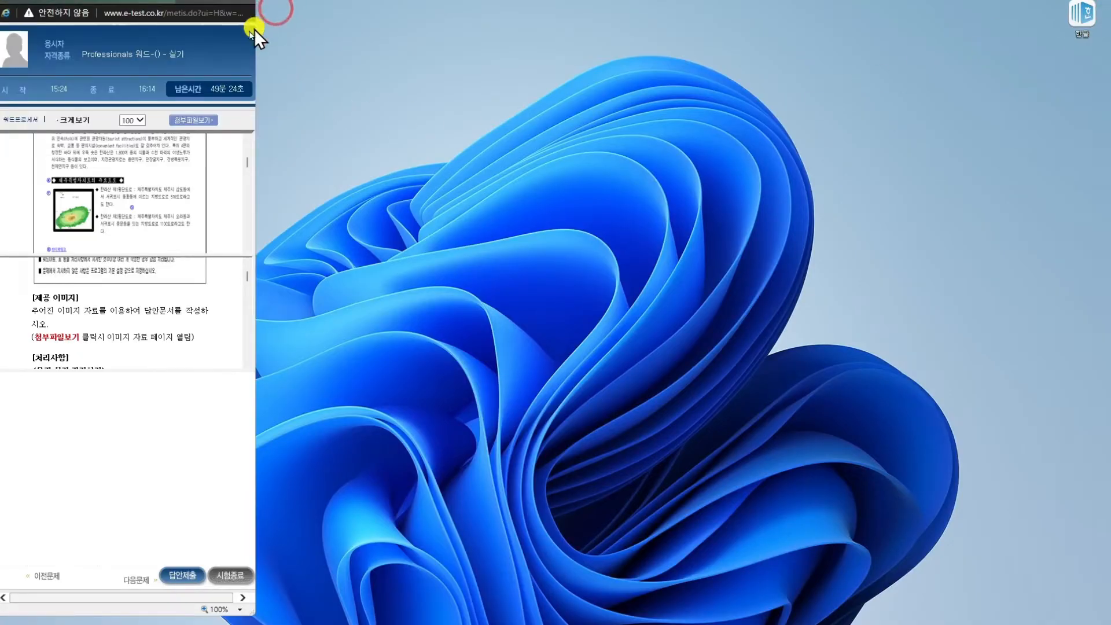
# Move the saved map file out from behind the exam window to free desktop space beside it
pyautogui.moveTo(132, 1); pyautogui.dragTo(242, 16)
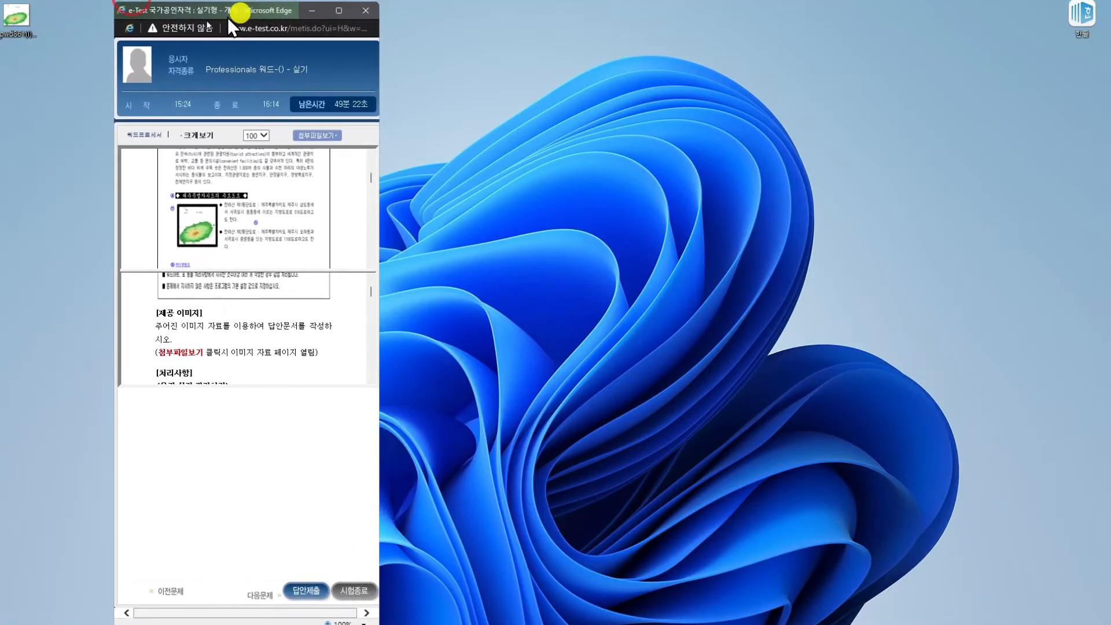
pyautogui.moveTo(18, 23); pyautogui.dragTo(461, 139)
pyautogui.moveTo(227, 13); pyautogui.dragTo(112, 19)
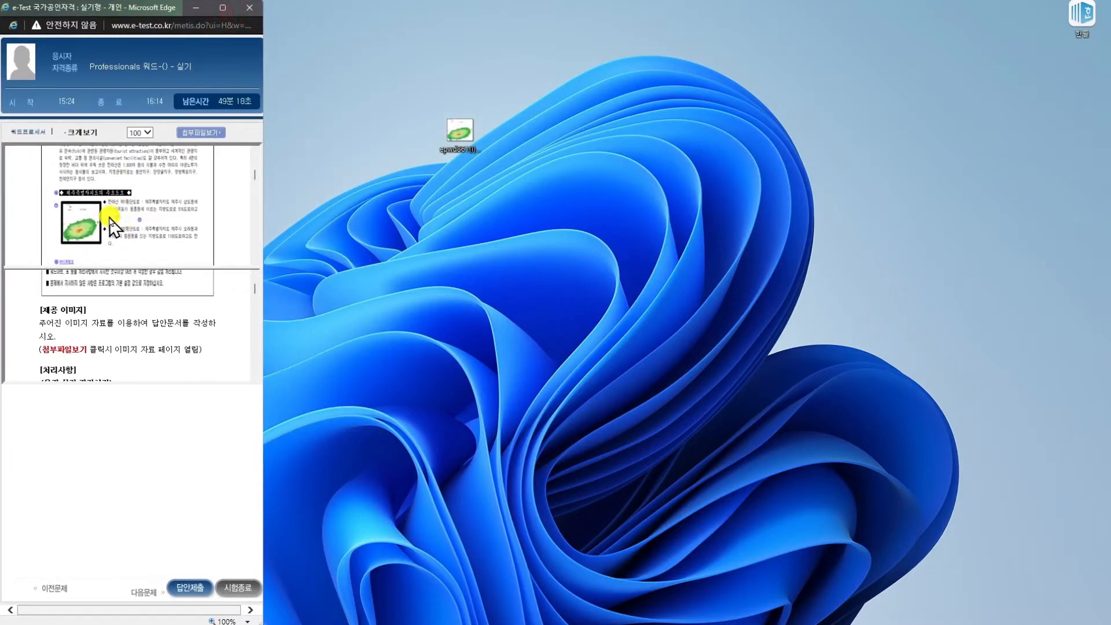
pyautogui.moveTo(470, 134); pyautogui.dragTo(337, 75)
pyautogui.moveTo(390, 140)
pyautogui.mouseDown()
pyautogui.moveTo(377, 141)
pyautogui.moveTo(273, 27)
pyautogui.mouseUp()
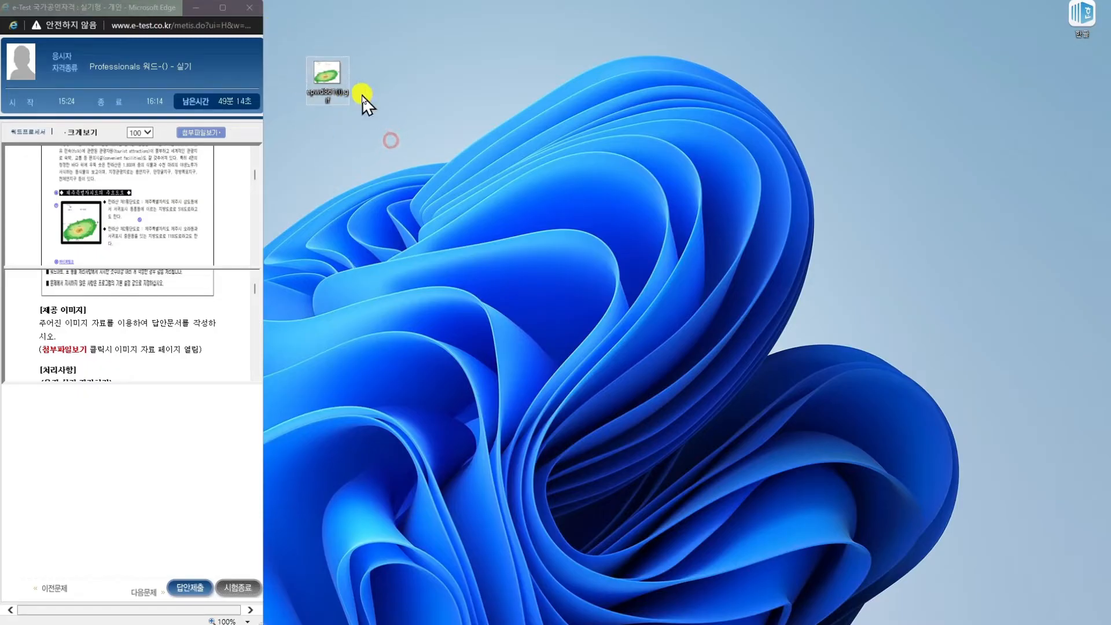
pyautogui.click(377, 107)
# Launch 한글 and resize its window to fill the screen area beside the exam window
pyautogui.click(1087, 16)
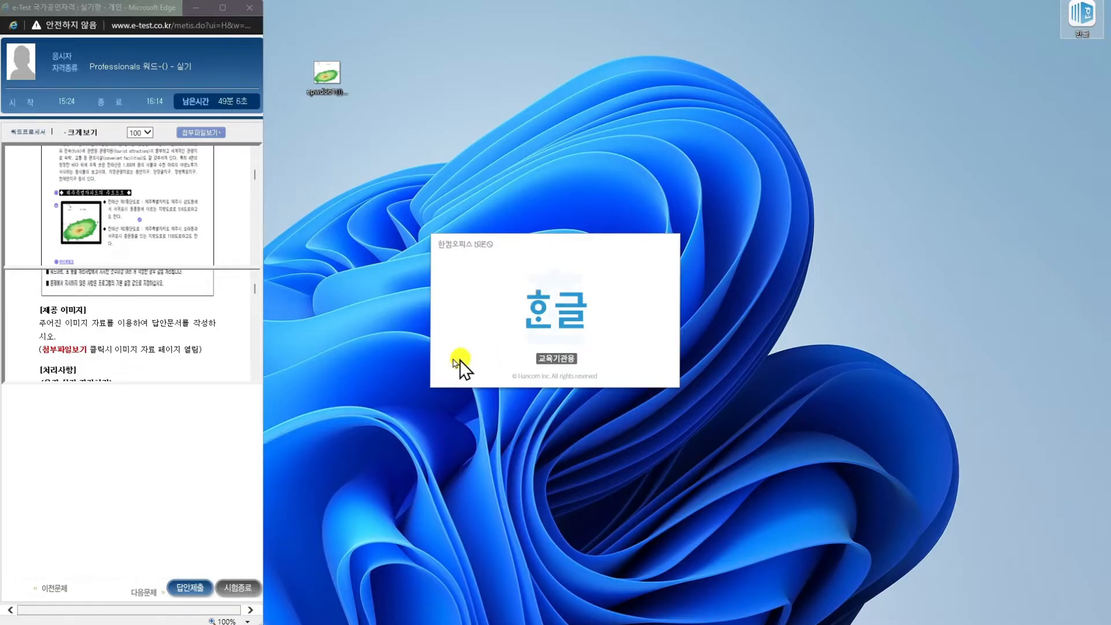
pyautogui.click(364, 189)
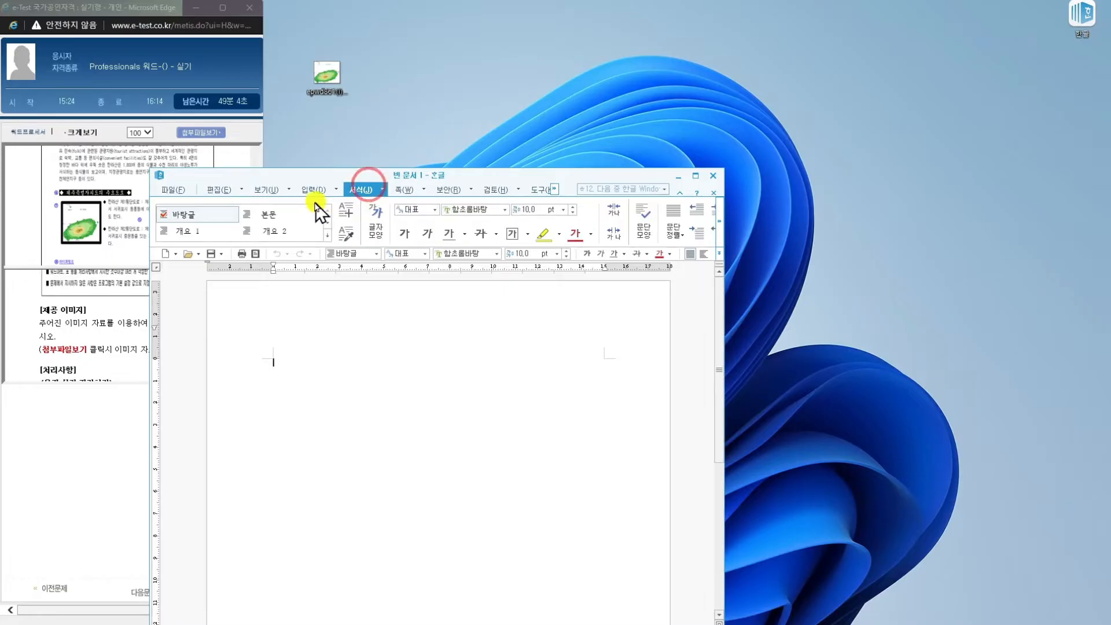
pyautogui.click(317, 189)
pyautogui.moveTo(336, 177); pyautogui.dragTo(452, 10)
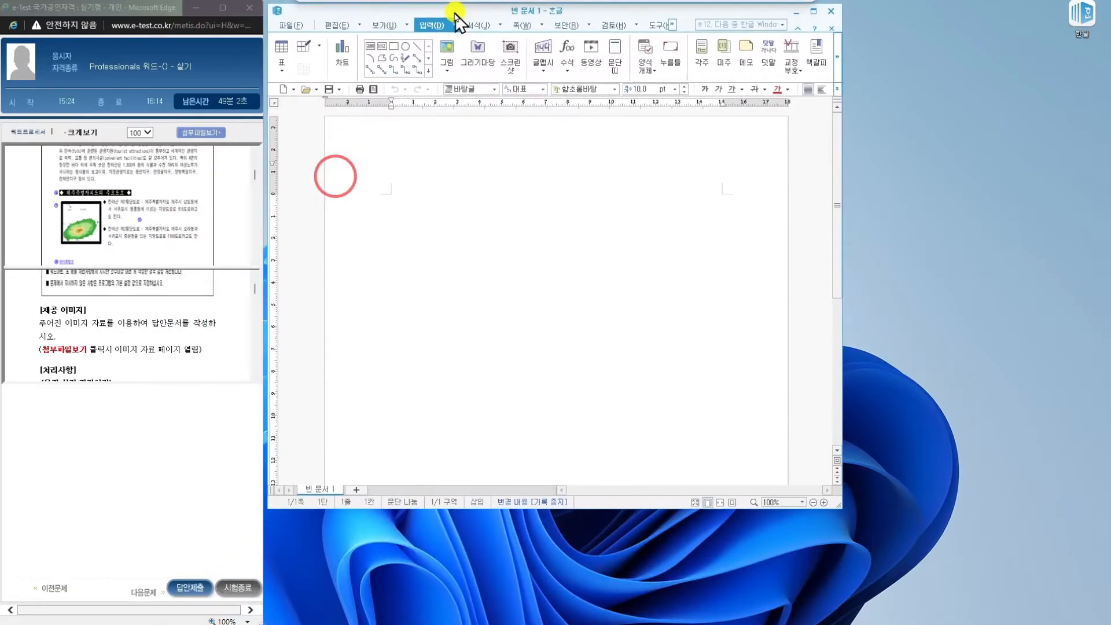
pyautogui.moveTo(835, 497); pyautogui.dragTo(1099, 617)
pyautogui.click(655, 380)
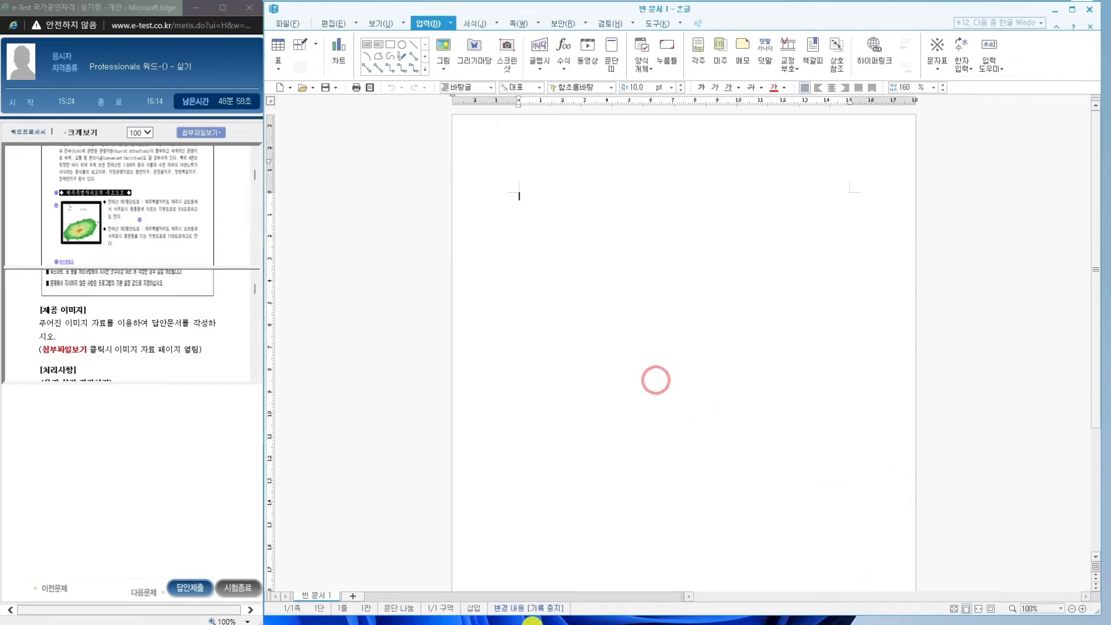
pyautogui.moveTo(544, 615); pyautogui.dragTo(547, 622)
pyautogui.click(504, 288)
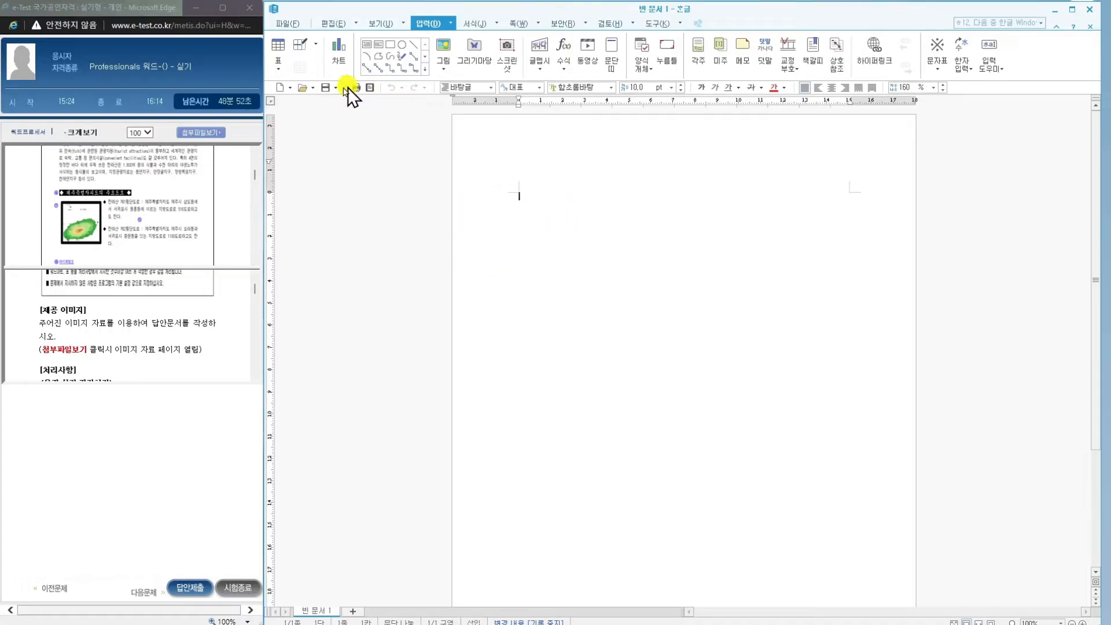
# Save the blank document to the desktop as an HWP file named with the examinee's name, and close the word processor
pyautogui.click(325, 88)
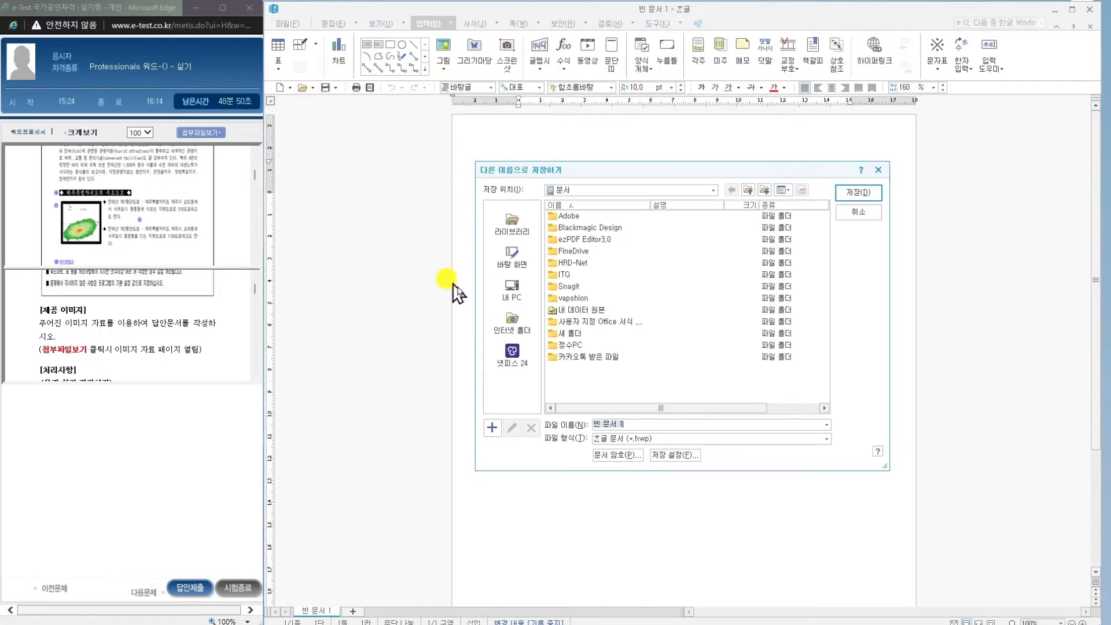
pyautogui.click(525, 257)
pyautogui.click(636, 425)
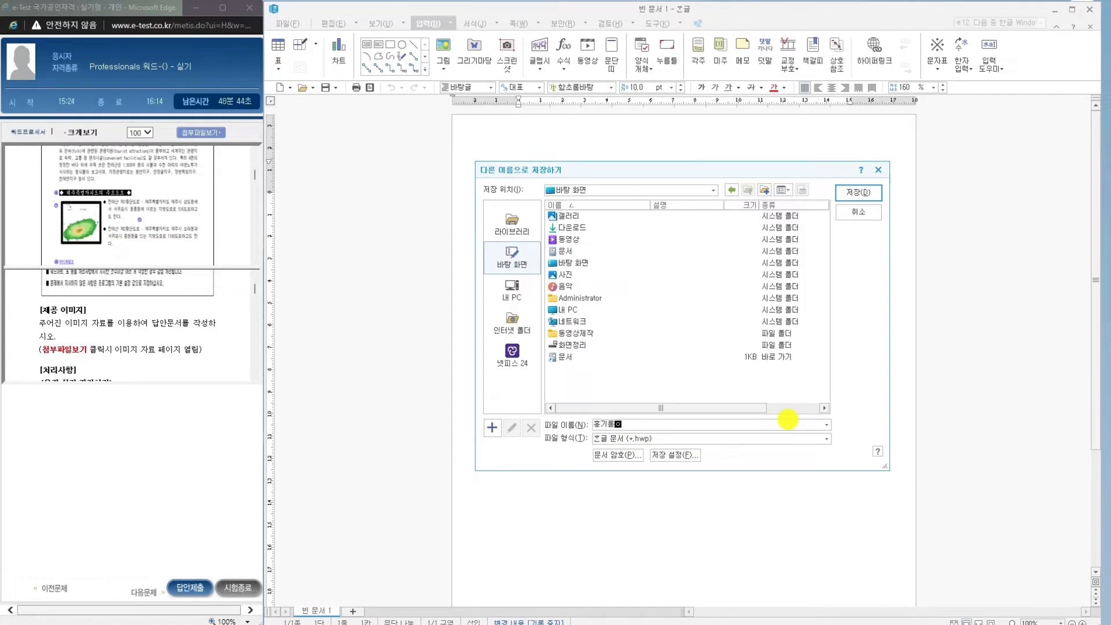
pyautogui.write('홍길동')
pyautogui.click(618, 422)
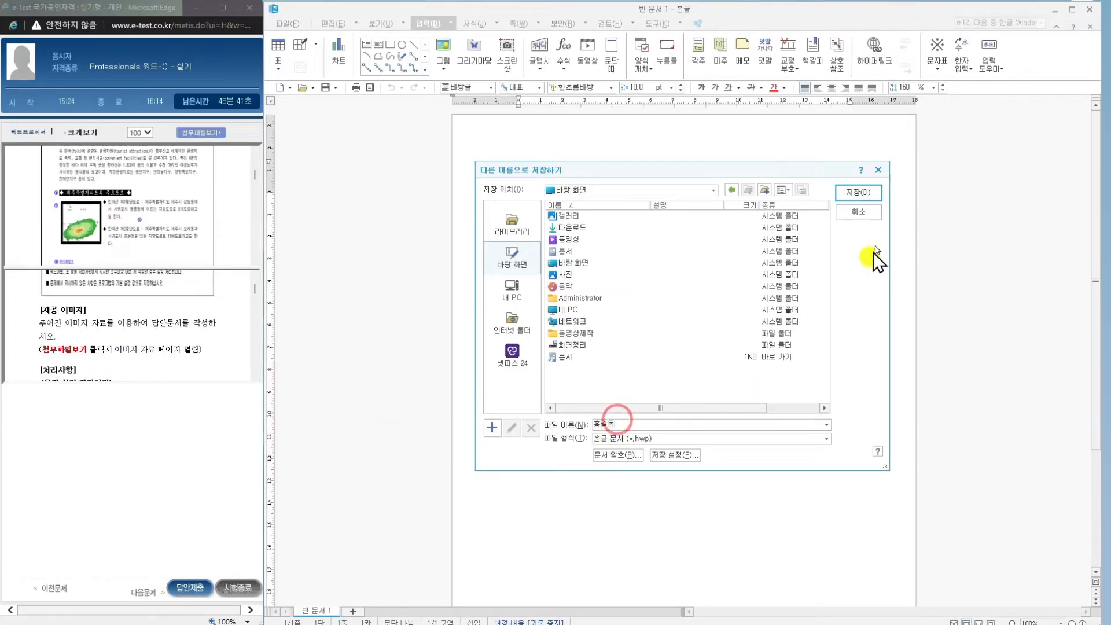
pyautogui.click(856, 193)
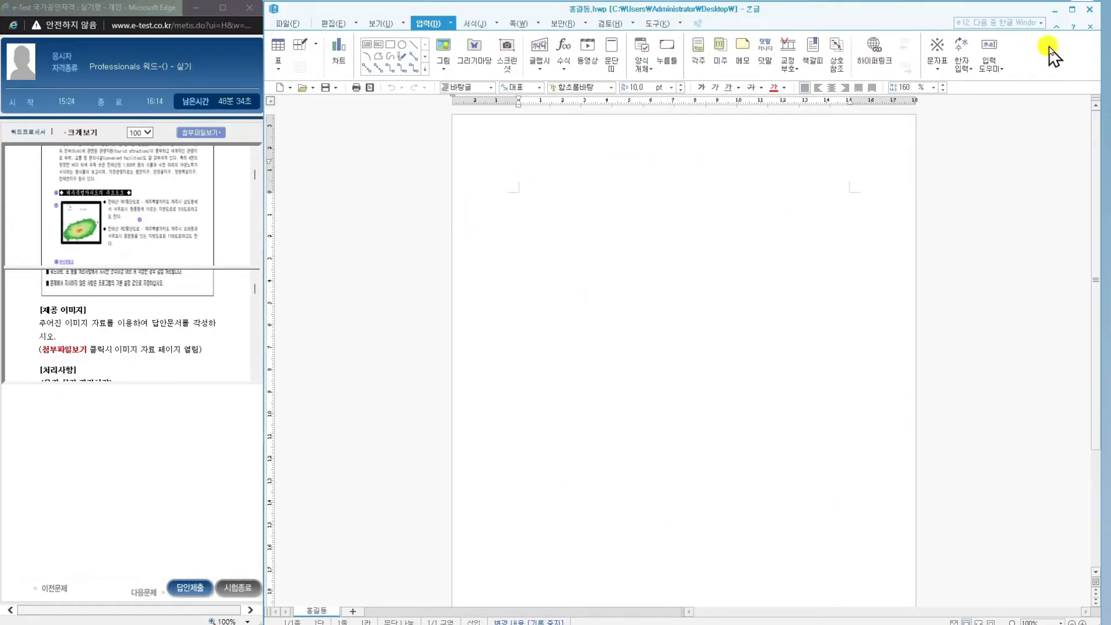
pyautogui.click(1089, 9)
pyautogui.click(387, 320)
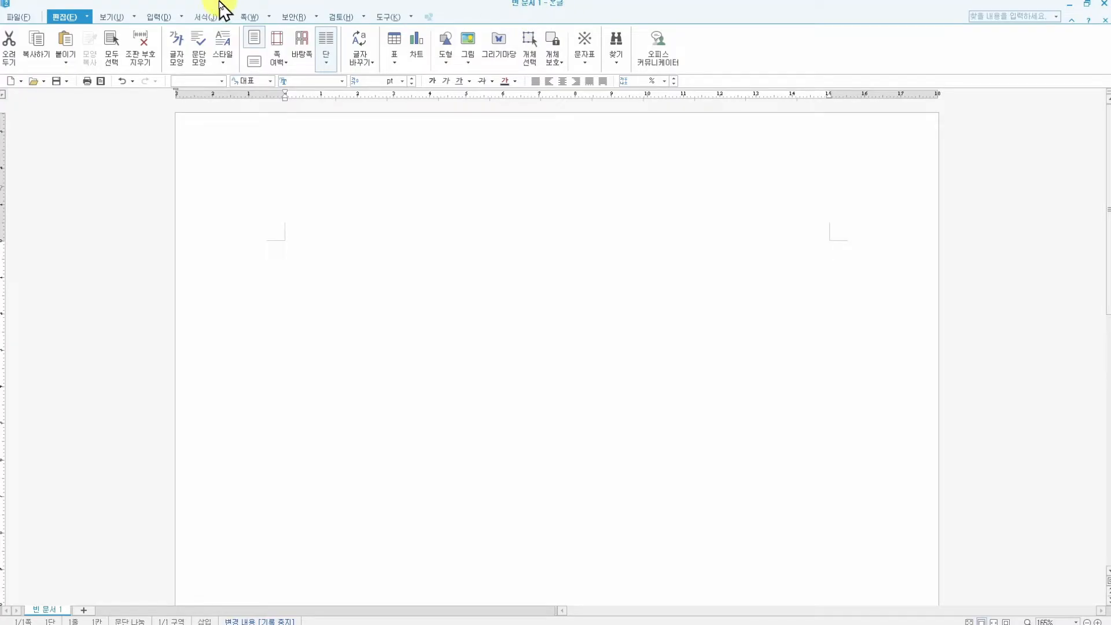
pyautogui.click(25, 20)
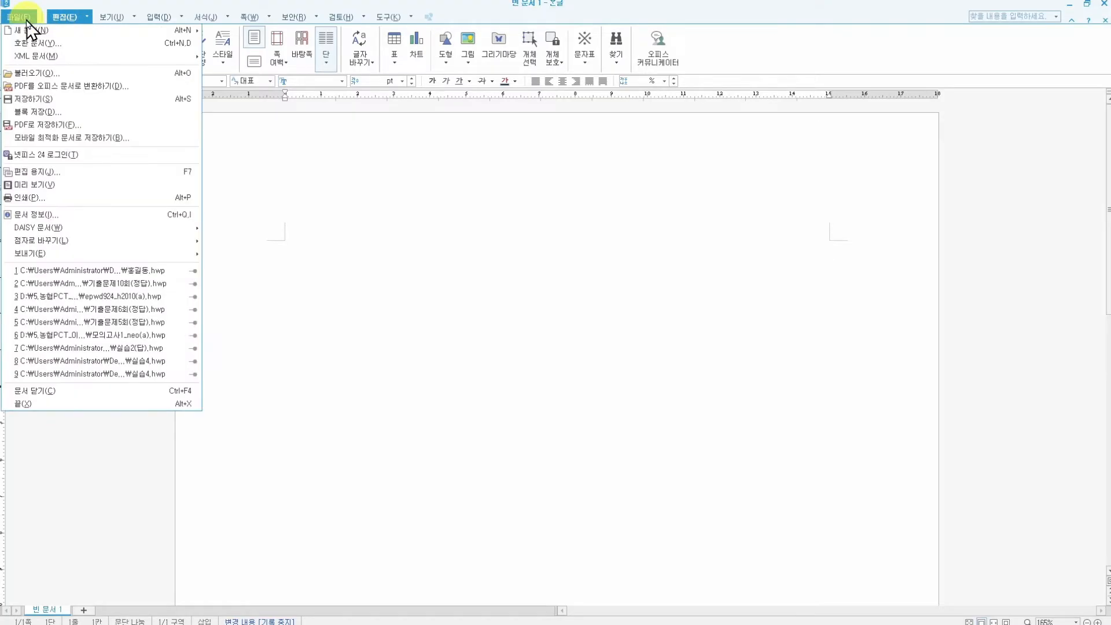
pyautogui.click(66, 19)
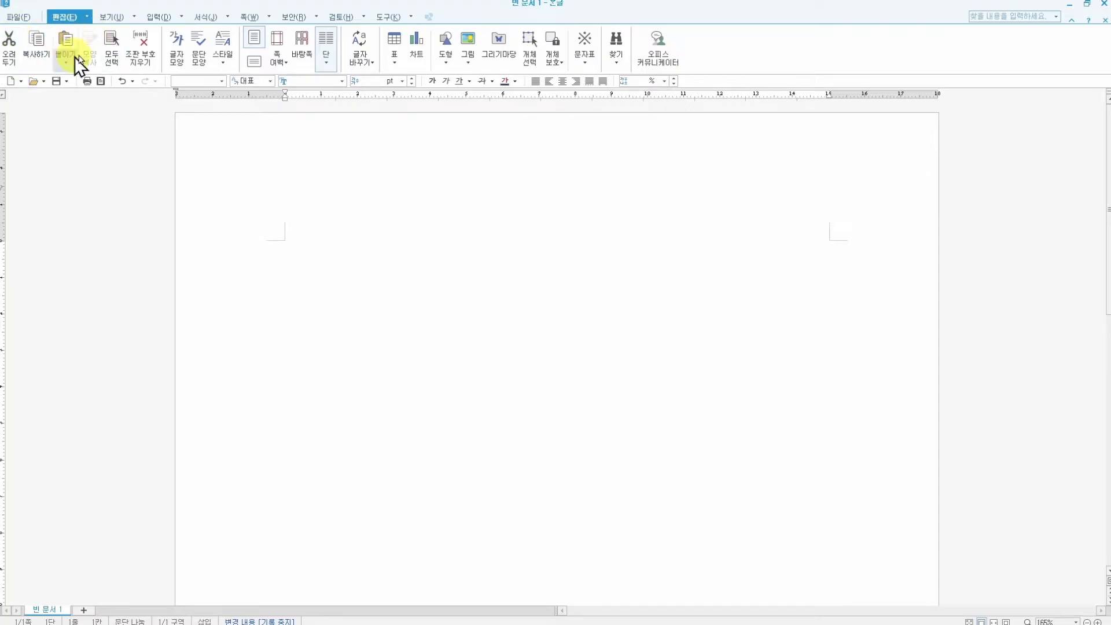
pyautogui.click(86, 17)
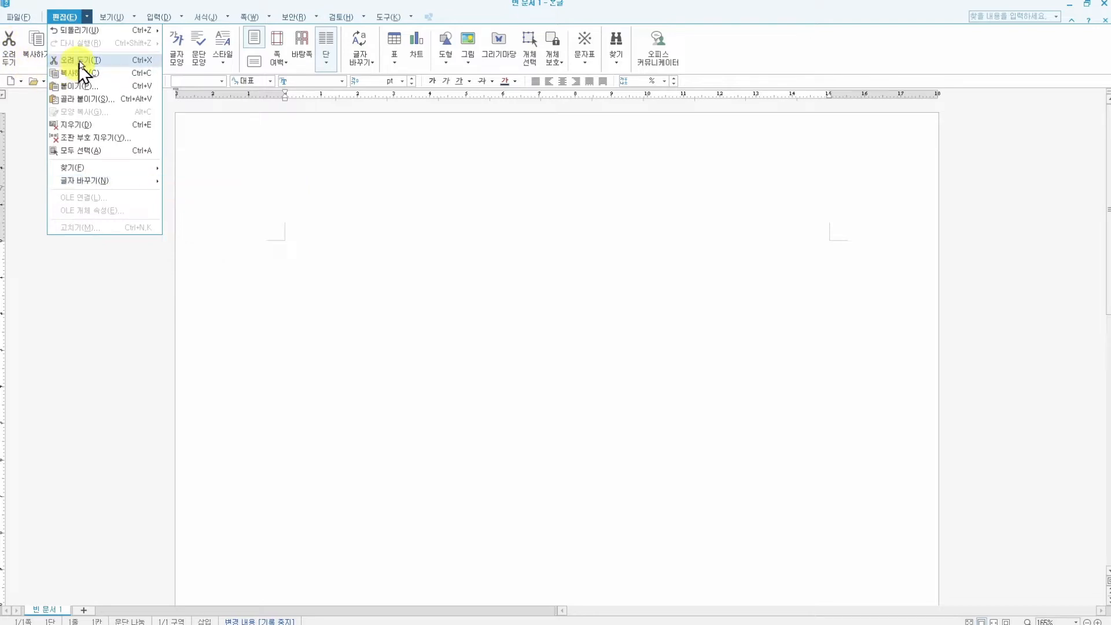
pyautogui.click(227, 117)
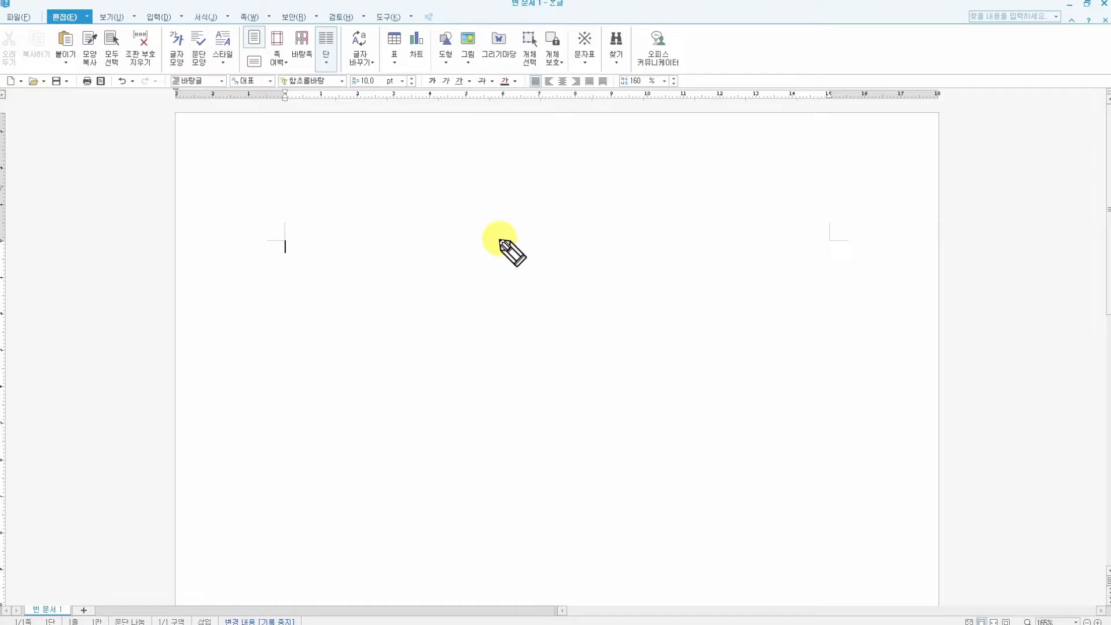
pyautogui.click(103, 6)
pyautogui.moveTo(108, 2)
pyautogui.mouseDown()
pyautogui.moveTo(82, 13)
pyautogui.moveTo(90, 23)
pyautogui.mouseUp()
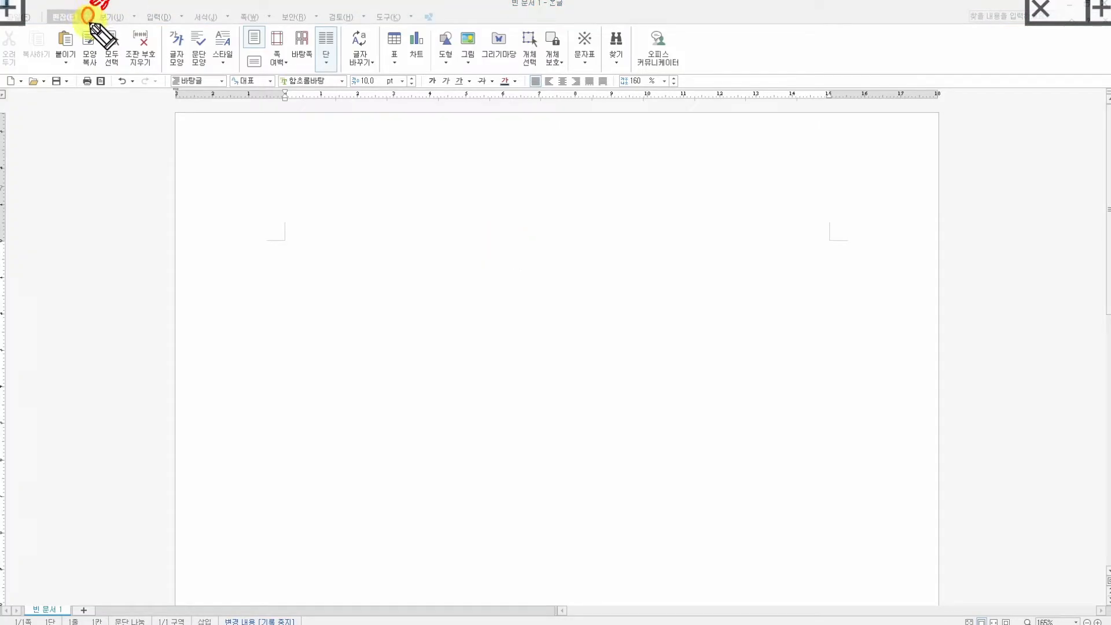
pyautogui.moveTo(707, 49); pyautogui.dragTo(691, 51)
pyautogui.moveTo(700, 43)
pyautogui.mouseDown()
pyautogui.moveTo(691, 51)
pyautogui.moveTo(704, 57)
pyautogui.moveTo(732, 58)
pyautogui.moveTo(739, 43)
pyautogui.moveTo(737, 55)
pyautogui.moveTo(750, 56)
pyautogui.moveTo(691, 81)
pyautogui.moveTo(746, 91)
pyautogui.mouseUp()
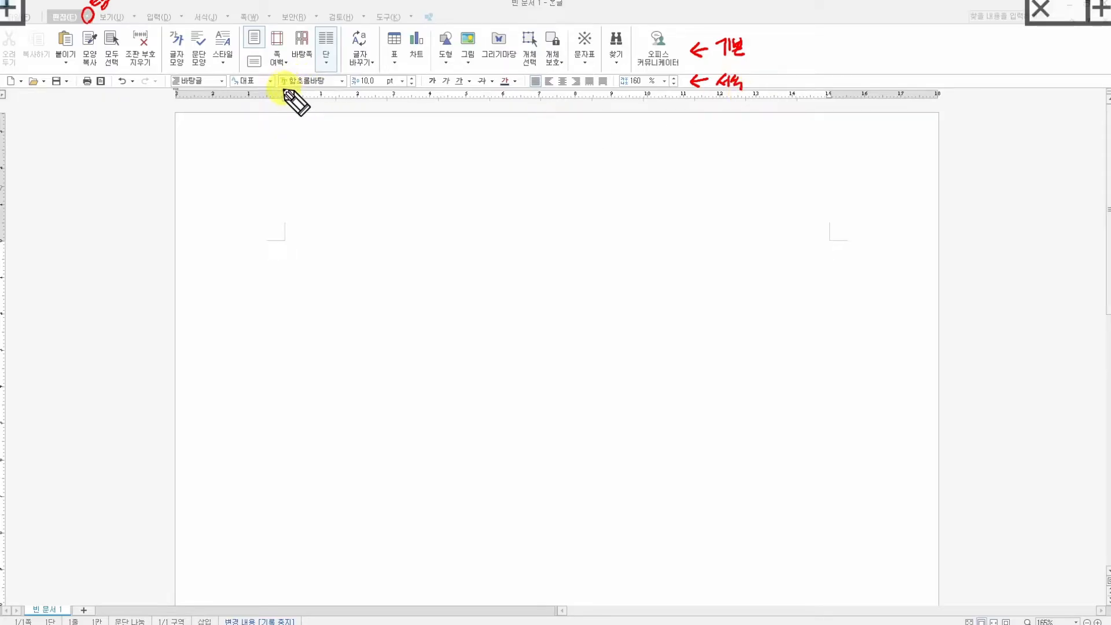
pyautogui.moveTo(174, 99); pyautogui.dragTo(197, 111)
pyautogui.moveTo(202, 99)
pyautogui.mouseDown()
pyautogui.moveTo(209, 108)
pyautogui.moveTo(215, 87)
pyautogui.mouseUp()
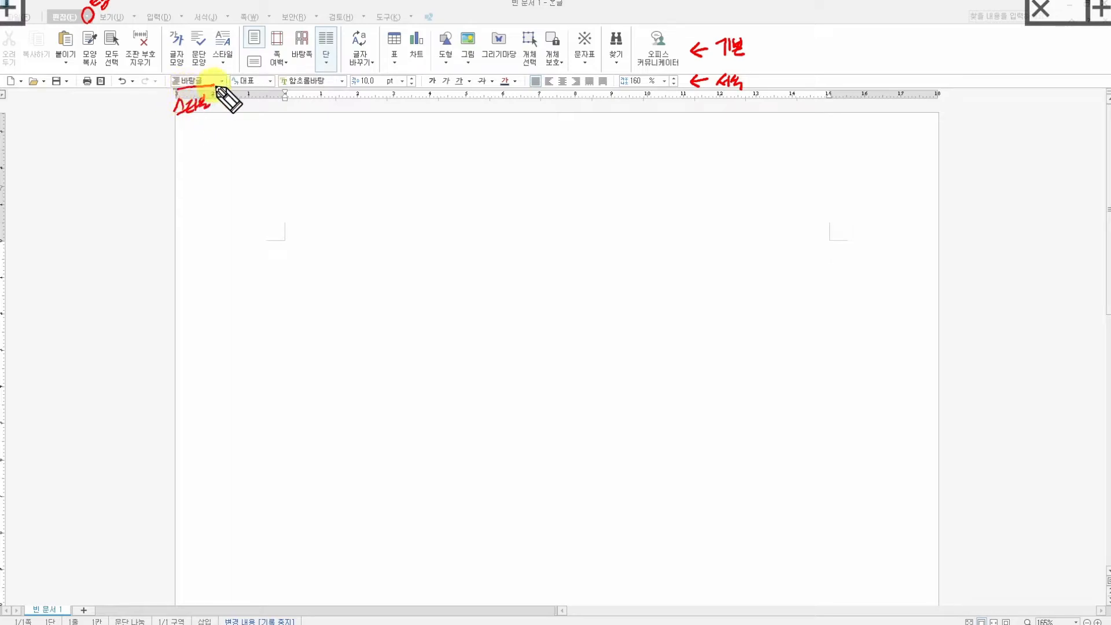
pyautogui.moveTo(291, 91); pyautogui.dragTo(326, 101)
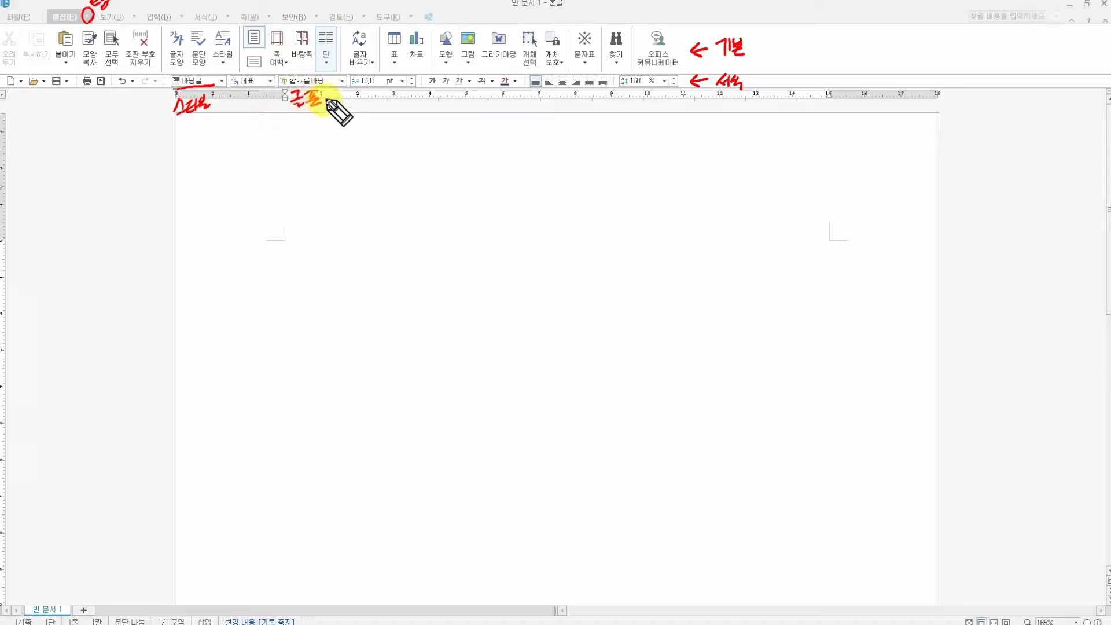
pyautogui.moveTo(368, 94); pyautogui.dragTo(433, 88)
pyautogui.moveTo(455, 91); pyautogui.dragTo(464, 90)
pyautogui.moveTo(475, 90)
pyautogui.mouseDown()
pyautogui.moveTo(503, 100)
pyautogui.moveTo(489, 118)
pyautogui.moveTo(530, 114)
pyautogui.moveTo(573, 90)
pyautogui.moveTo(612, 90)
pyautogui.moveTo(564, 109)
pyautogui.moveTo(582, 112)
pyautogui.moveTo(665, 89)
pyautogui.moveTo(650, 110)
pyautogui.moveTo(676, 115)
pyautogui.mouseUp()
pyautogui.click(557, 100)
pyautogui.moveTo(748, 82); pyautogui.dragTo(756, 84)
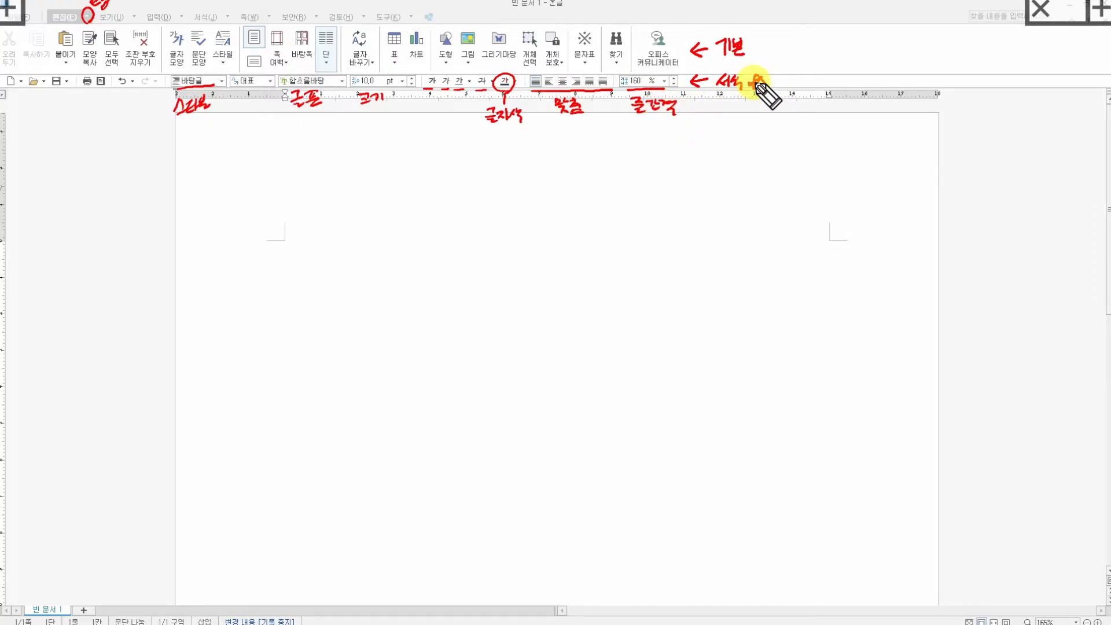
pyautogui.moveTo(758, 87); pyautogui.dragTo(750, 93)
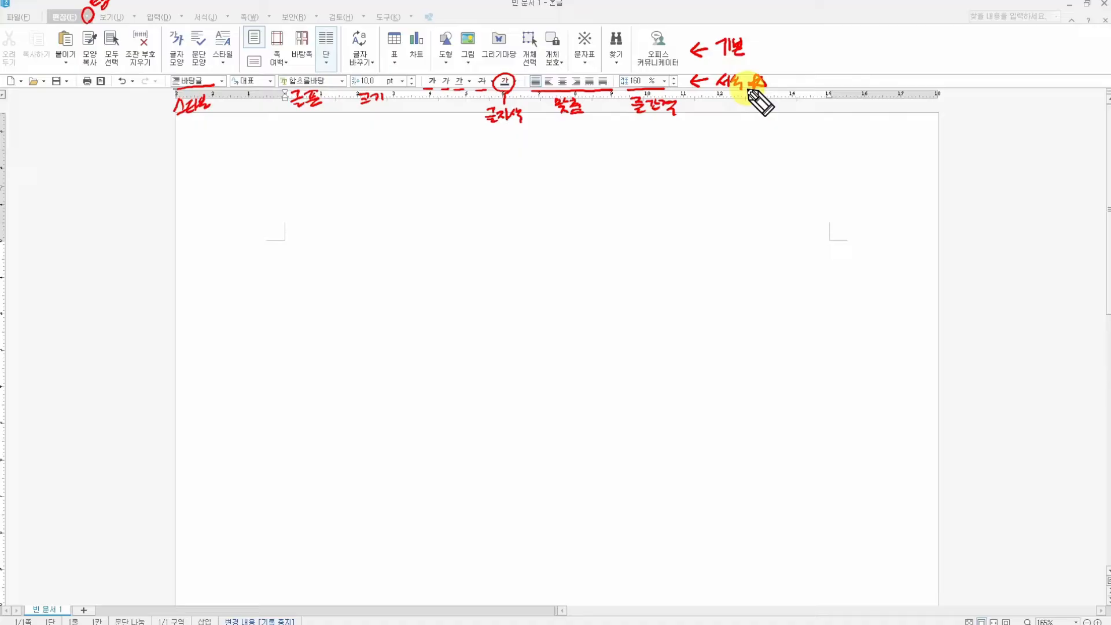
pyautogui.press('Escape')
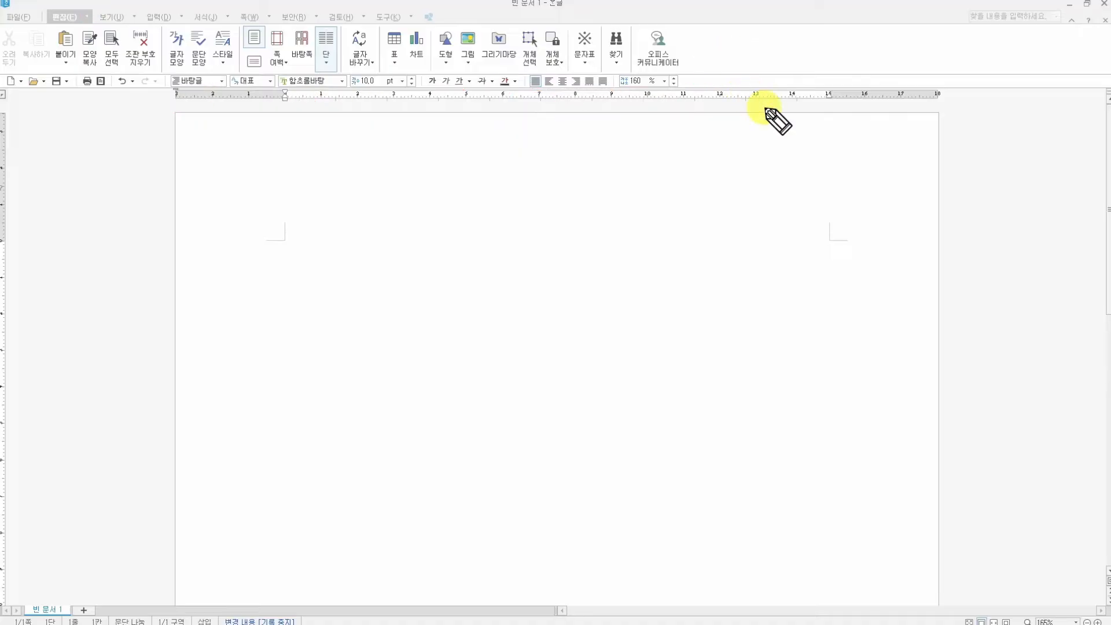
# Hide the 서식 (formatting) toolbar and the 기본 (basic) toolbar
pyautogui.rightClick(736, 46)
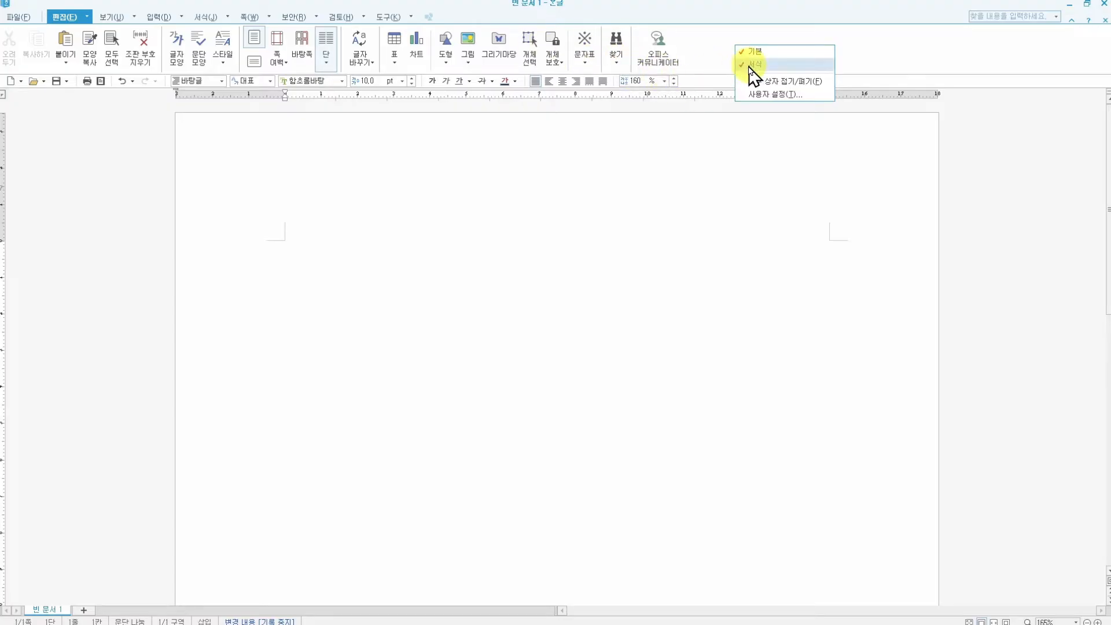
pyautogui.click(750, 65)
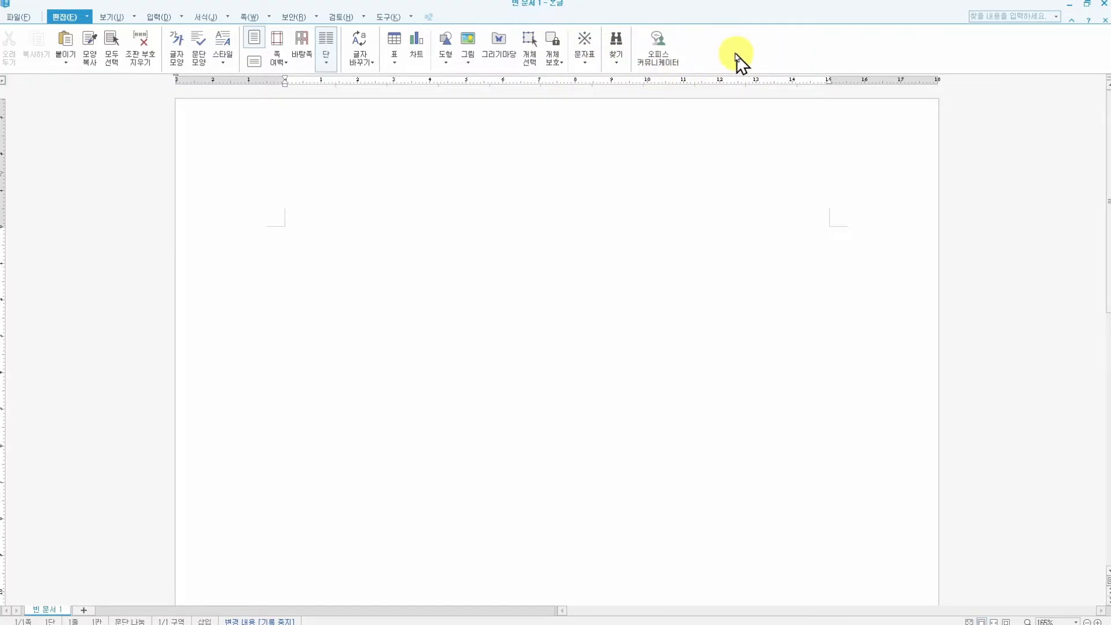
pyautogui.rightClick(712, 42)
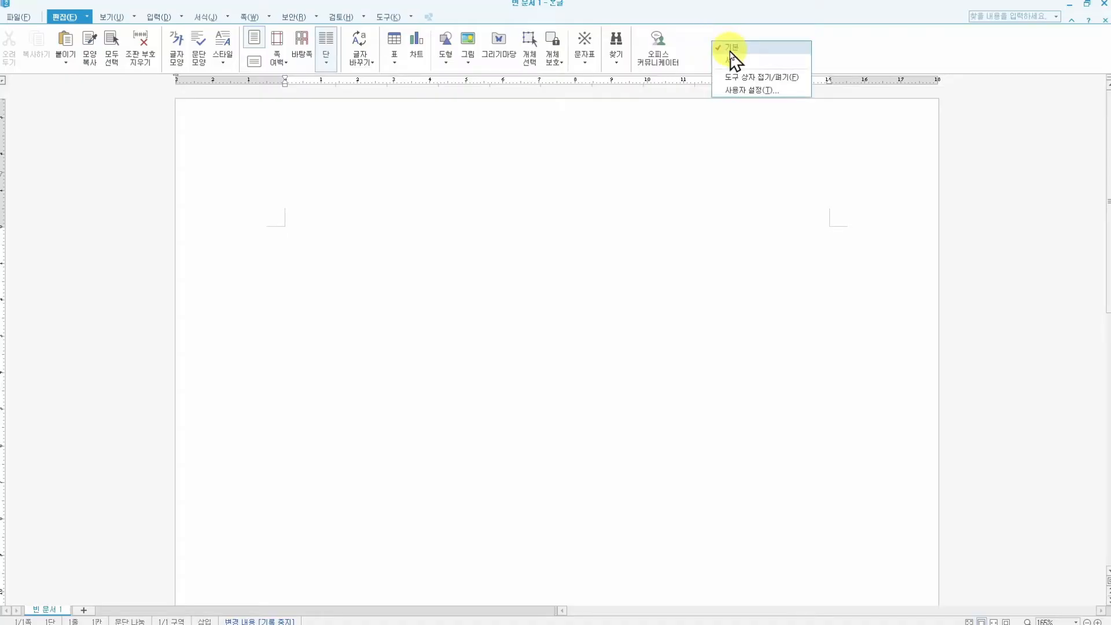
pyautogui.click(730, 50)
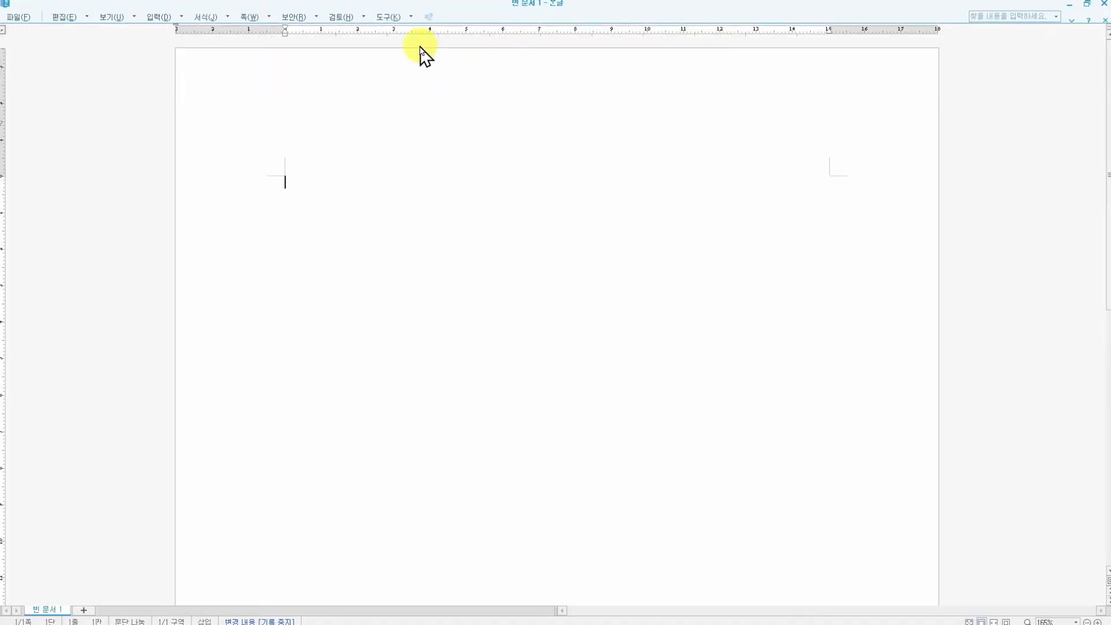
# Unfold the collapsed toolbox level by level until the basic and formatting toolbars are both shown
pyautogui.click(1070, 26)
pyautogui.click(1070, 26)
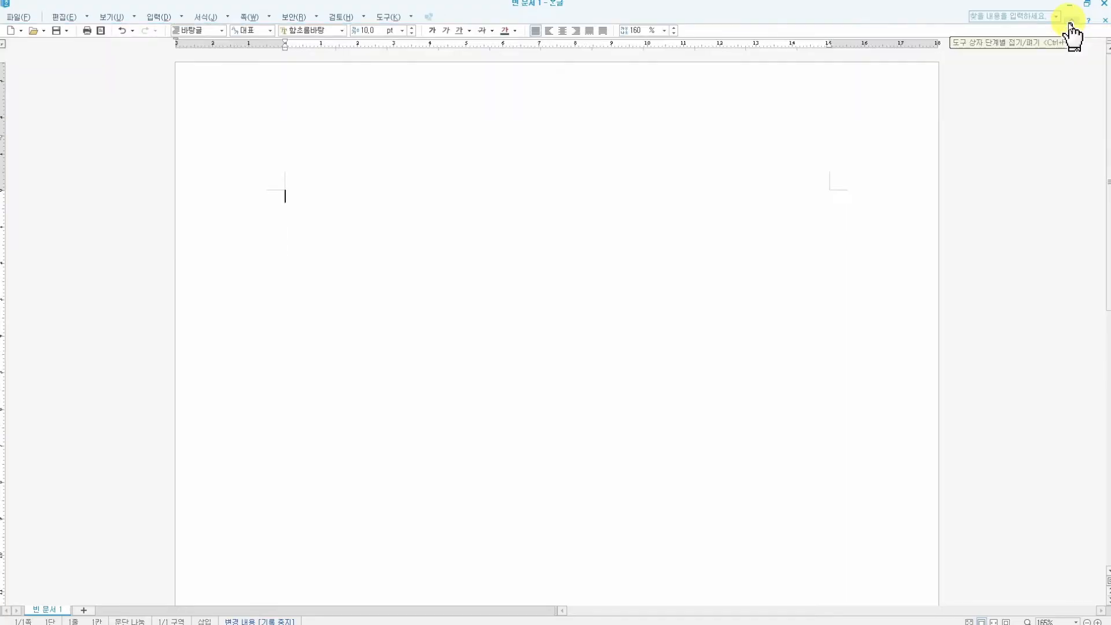
pyautogui.click(1070, 25)
pyautogui.click(1070, 25)
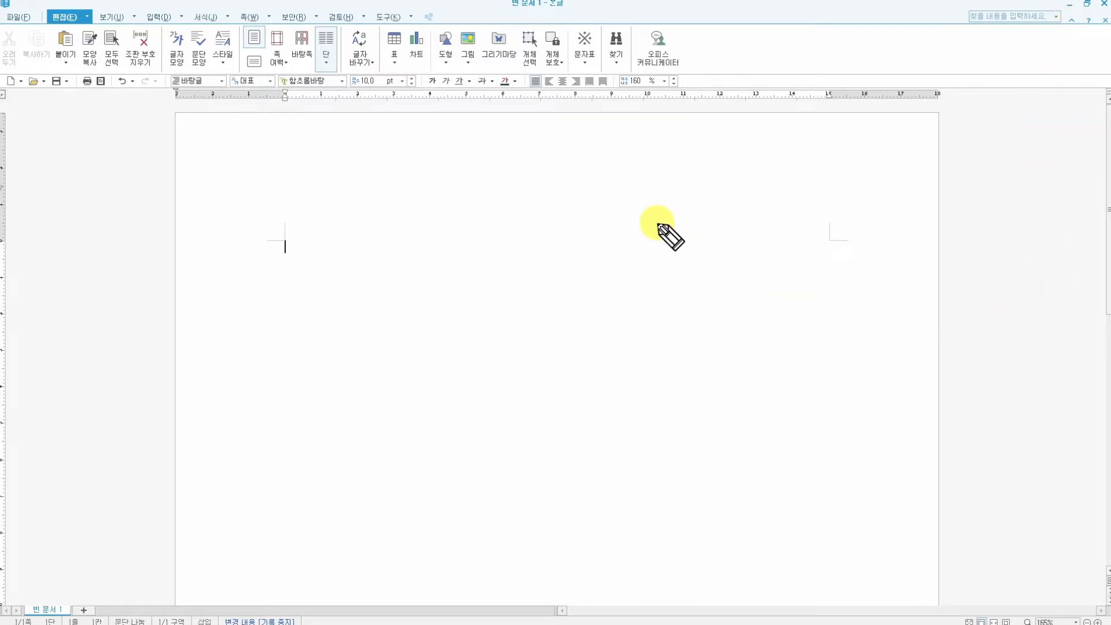
pyautogui.moveTo(591, 157)
pyautogui.mouseDown()
pyautogui.moveTo(605, 171)
pyautogui.moveTo(622, 161)
pyautogui.moveTo(618, 169)
pyautogui.mouseUp()
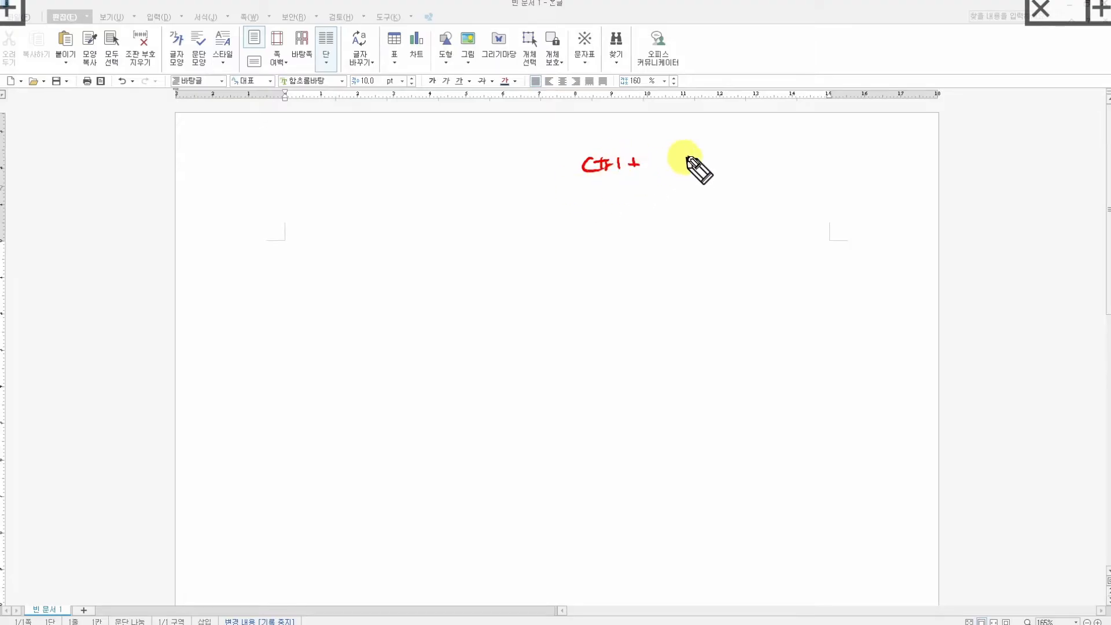
pyautogui.moveTo(657, 153); pyautogui.dragTo(655, 164)
pyautogui.moveTo(657, 153); pyautogui.dragTo(667, 154)
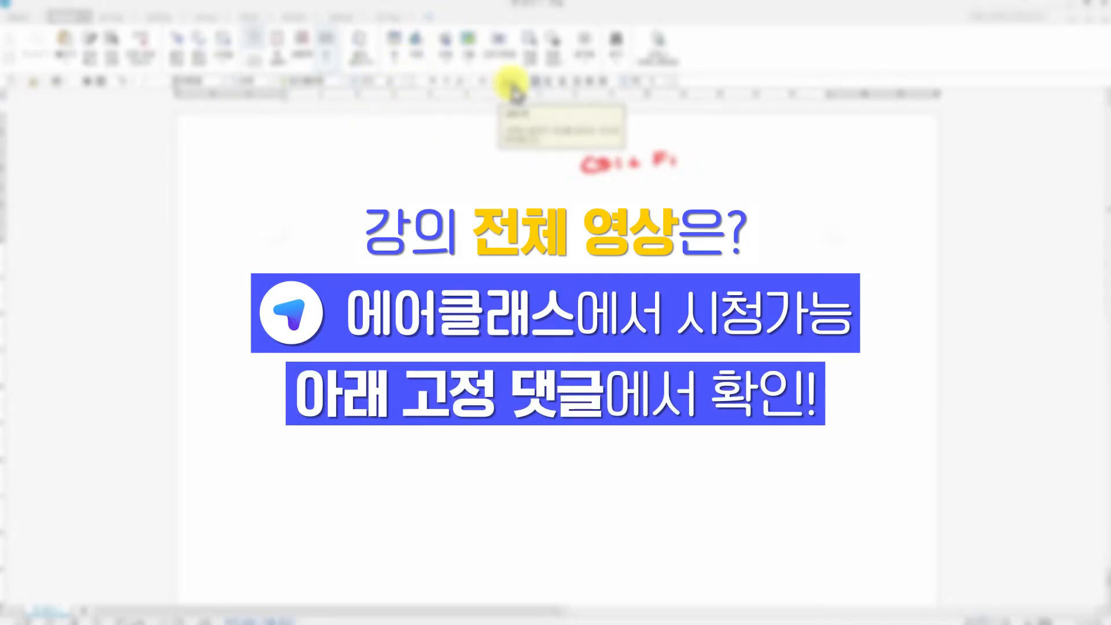
# Cycle the toolbox through its folded and unfolded stages, ending with both toolbars displayed
pyautogui.hotkey('ctrl', 'F1')
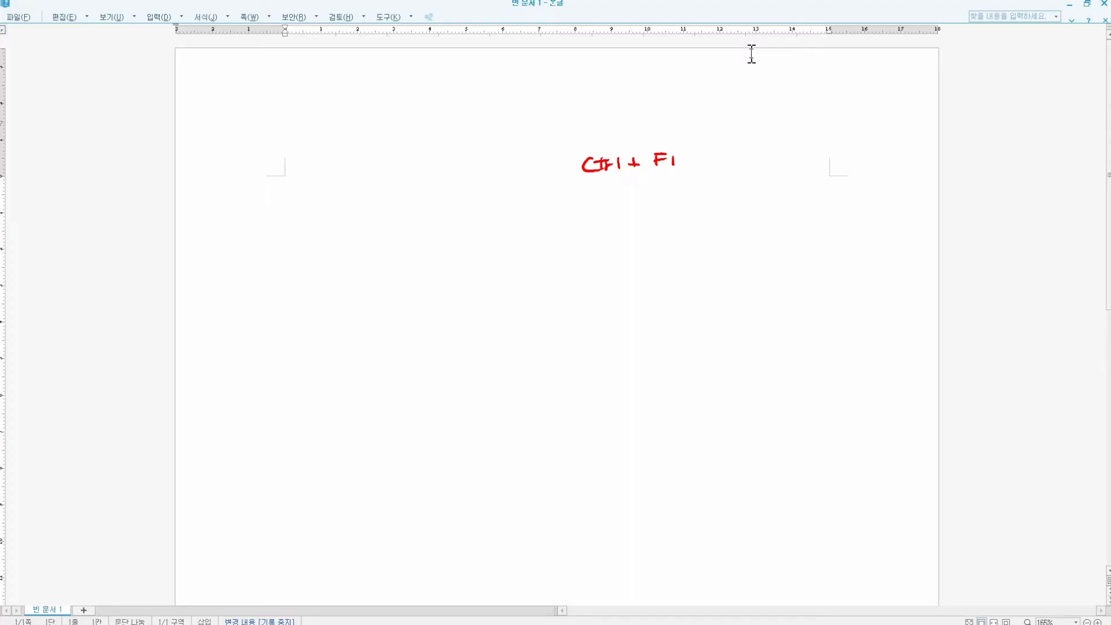
pyautogui.hotkey('ctrl', 'F1')
pyautogui.hotkey('ctrl', 'F1')
pyautogui.hotkey('ctrl', 'F1')
pyautogui.hotkey('ctrl', 'F1')
pyautogui.hotkey('ctrl', 'F1')
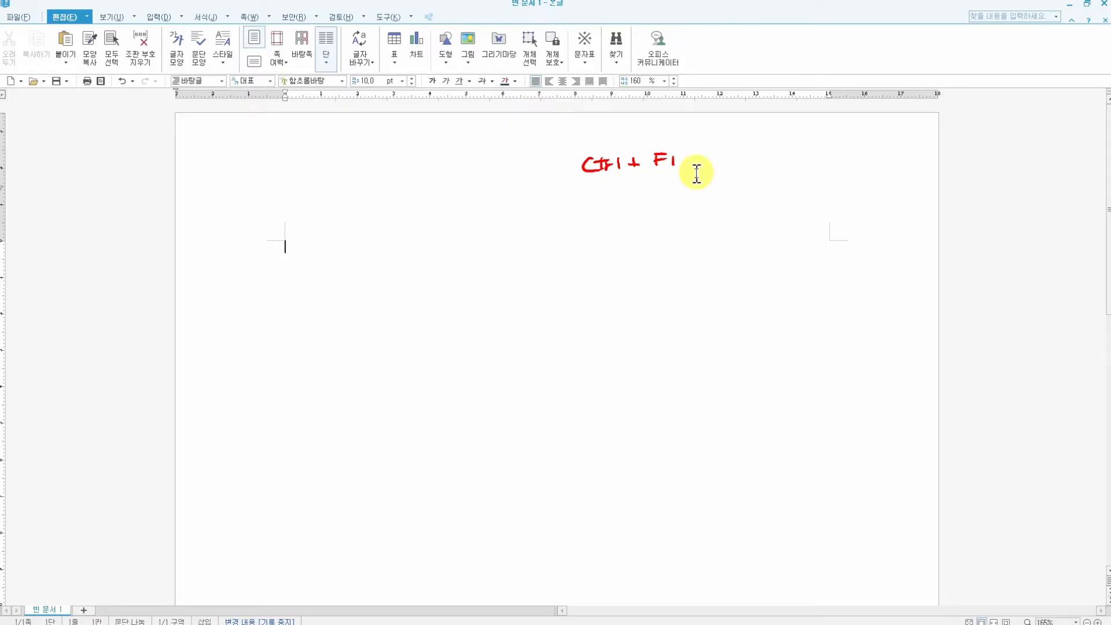
pyautogui.click(112, 18)
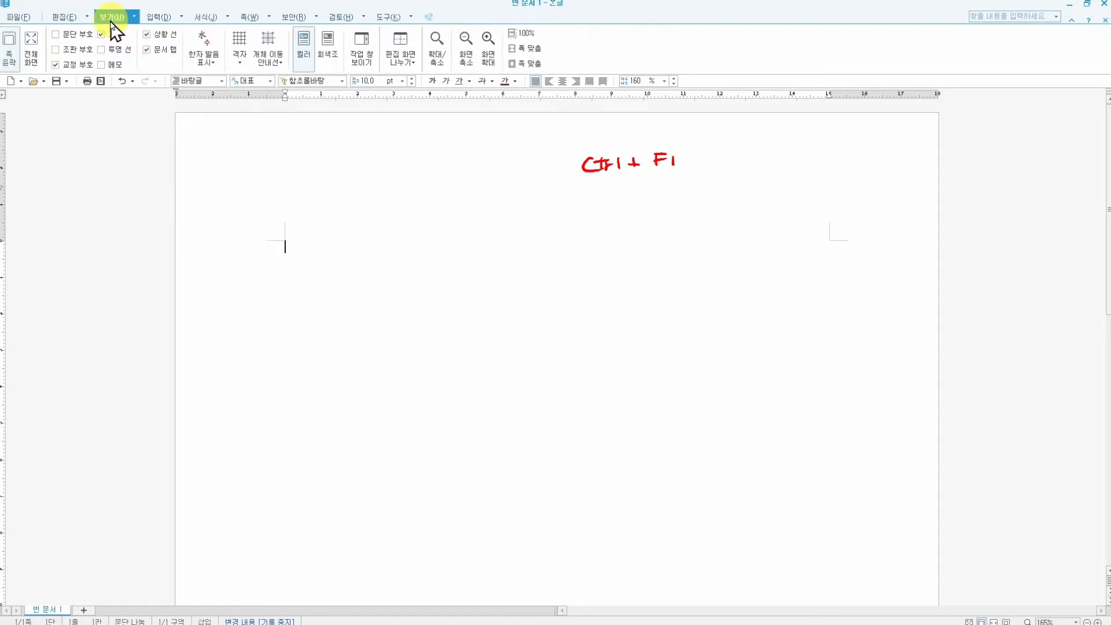
pyautogui.click(158, 18)
pyautogui.click(203, 18)
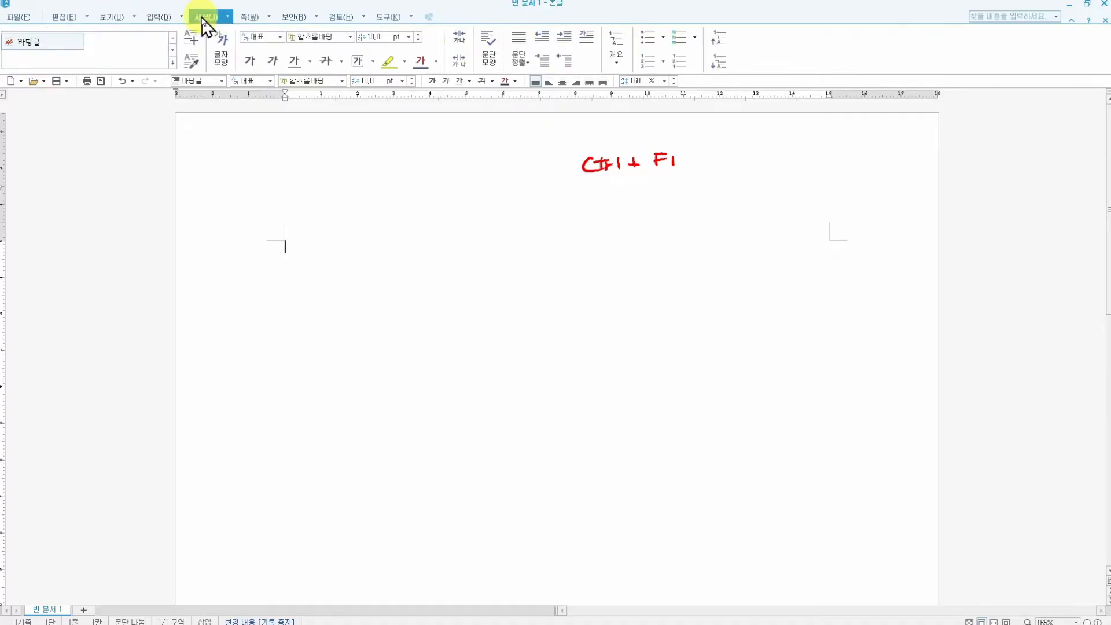
pyautogui.click(113, 17)
# Fold the toolbox, check the 서식 tools temporarily while it is folded, and unfold the toolbox fully
pyautogui.hotkey('ctrl', 'F1')
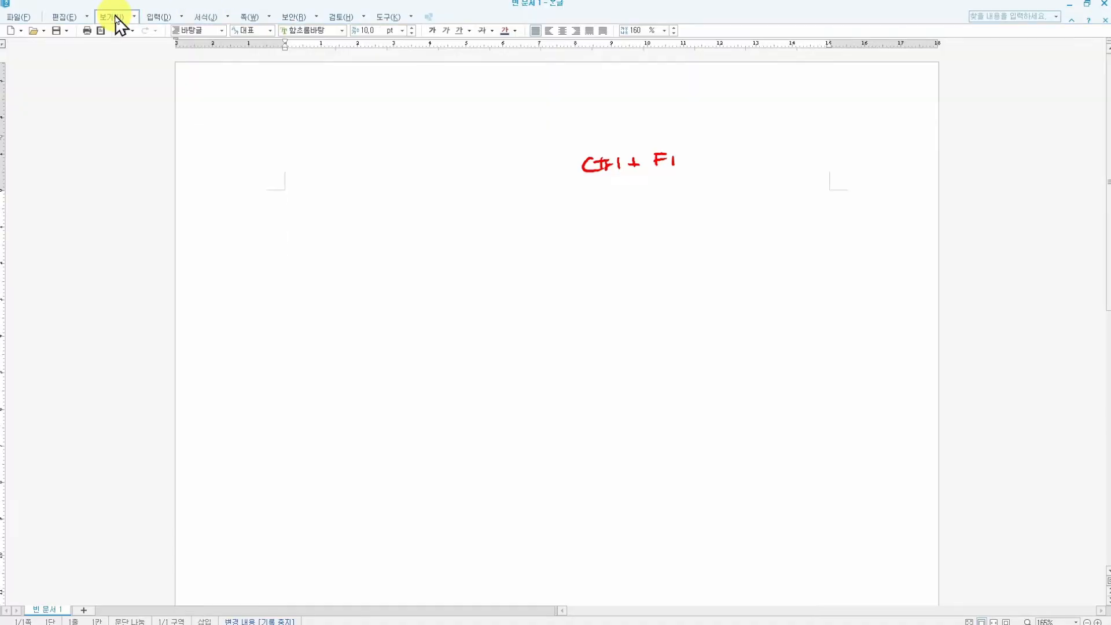
pyautogui.hotkey('ctrl', 'F1')
pyautogui.hotkey('ctrl', 'F1')
pyautogui.hotkey('ctrl', 'F1')
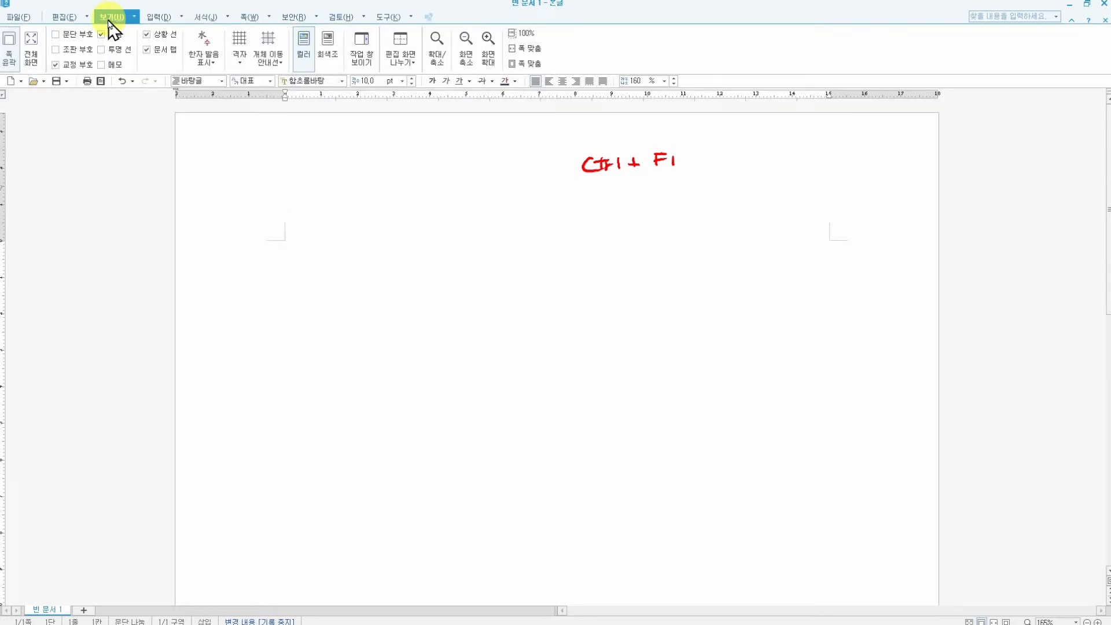
pyautogui.hotkey('ctrl', 'F1')
pyautogui.click(158, 19)
pyautogui.click(202, 18)
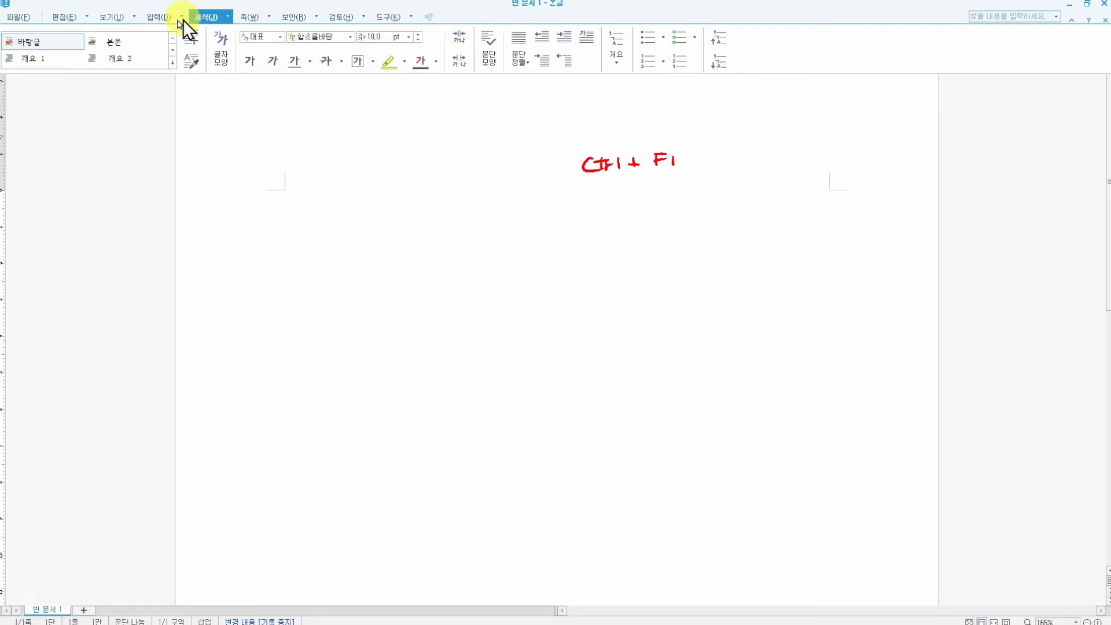
pyautogui.click(239, 162)
pyautogui.hotkey('ctrl', 'F1')
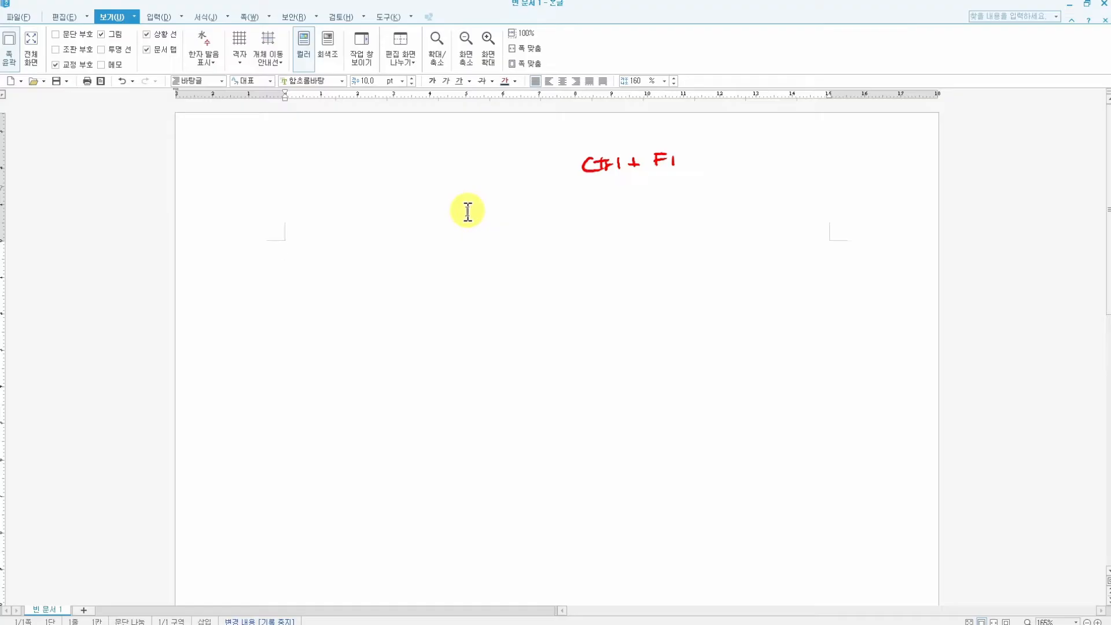
# Turn on the display of 조판 부호 (typesetting marks) in the document, and turn it off again
pyautogui.click(69, 17)
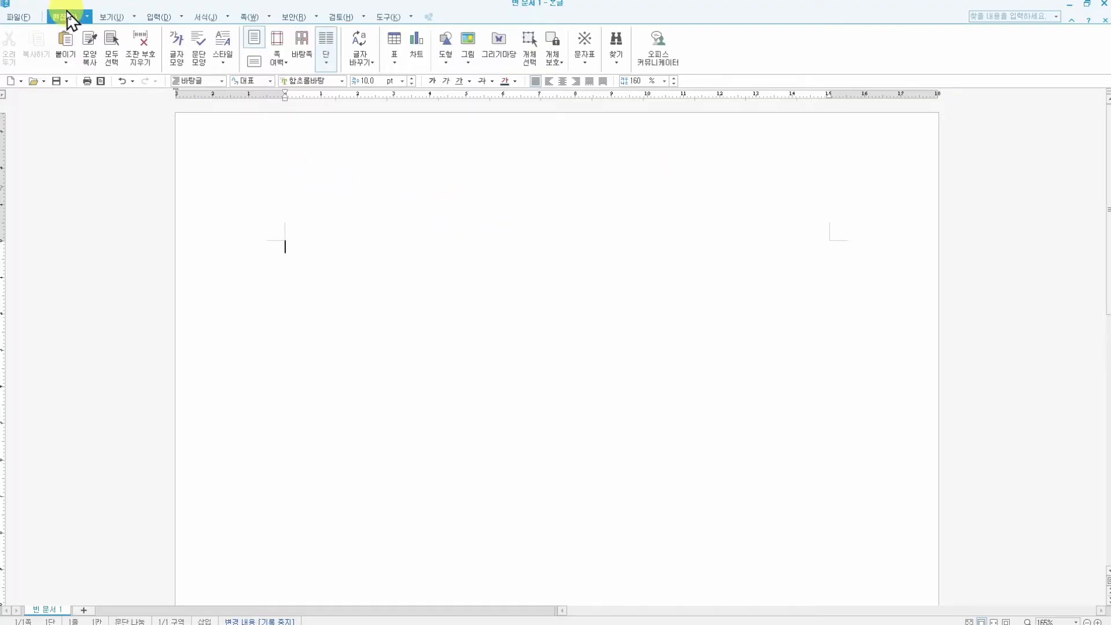
pyautogui.click(110, 18)
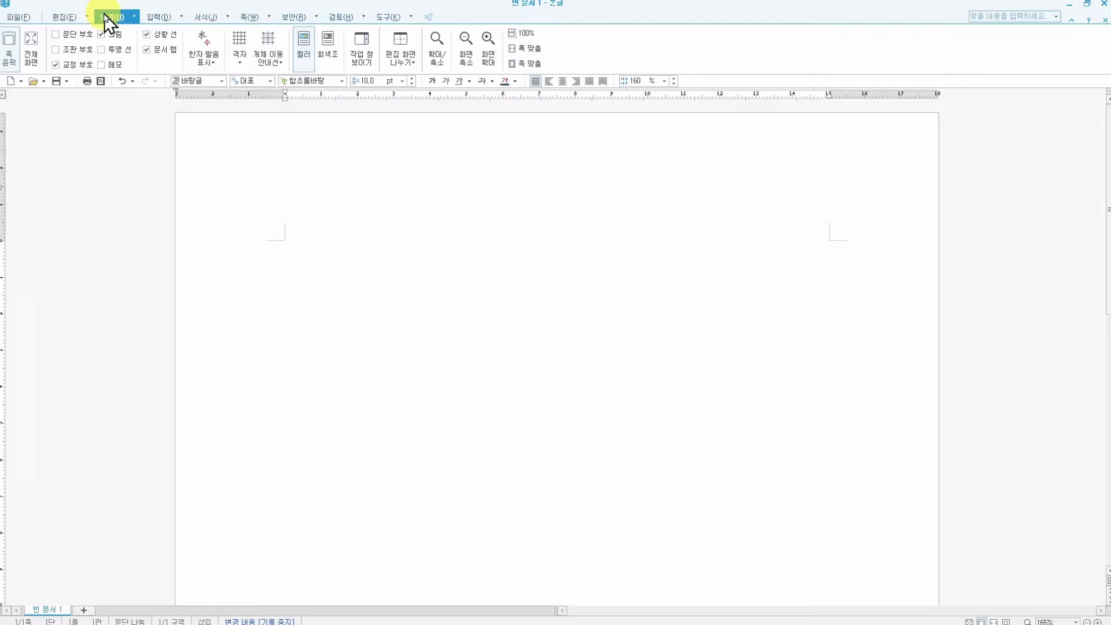
pyautogui.click(58, 50)
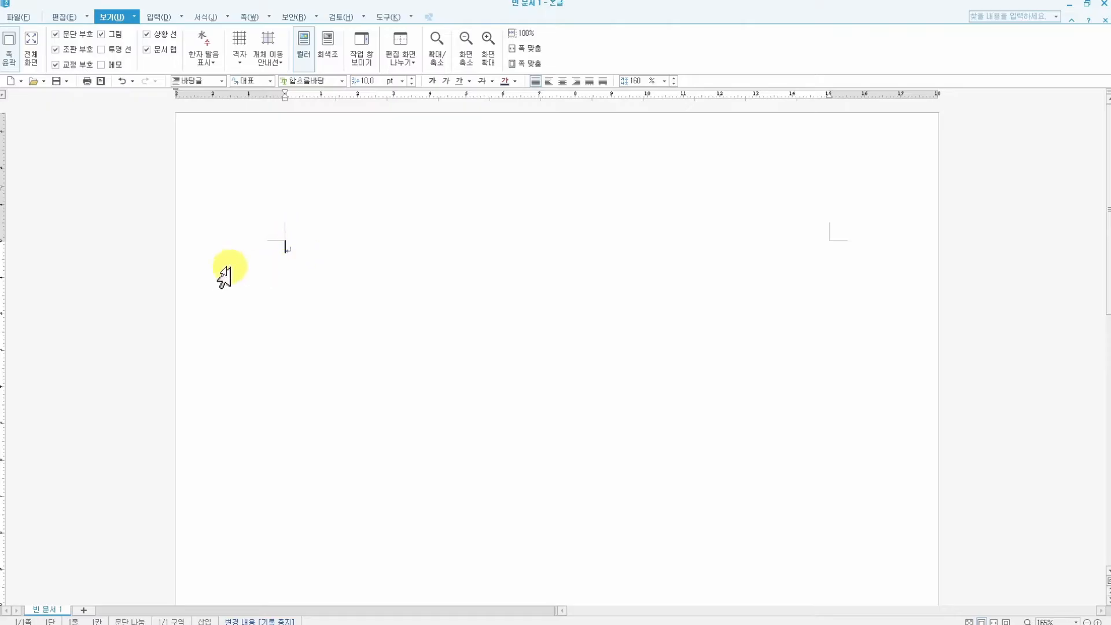
pyautogui.click(72, 52)
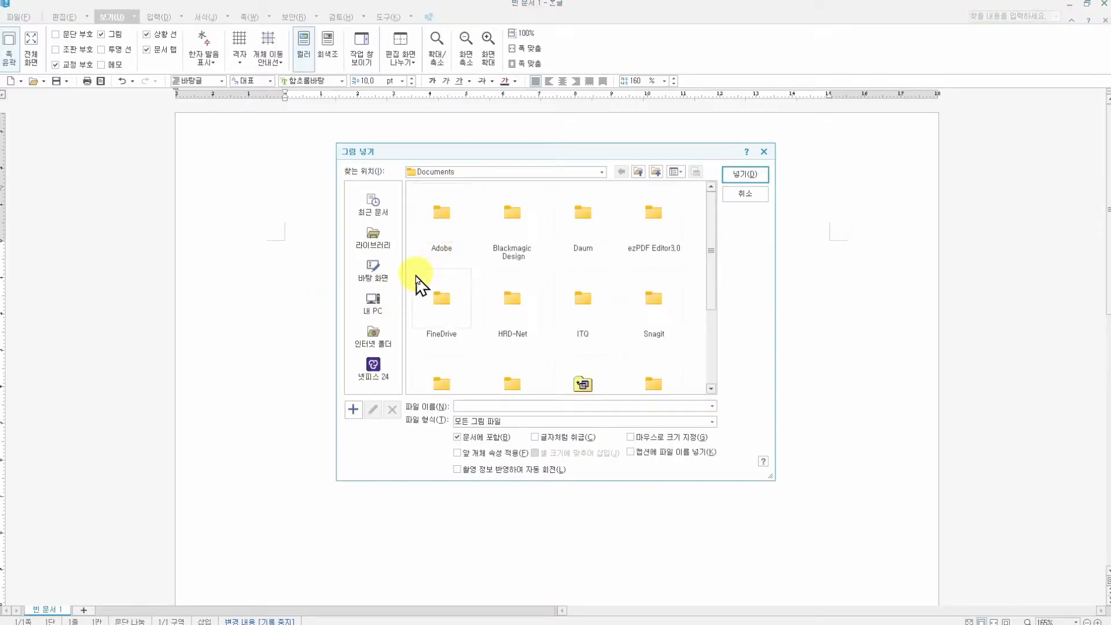
# Insert the picture 기출문제4회(이미지).gif from the 11.기출문제 folder inside 한글실습파일 on the desktop
pyautogui.click(383, 277)
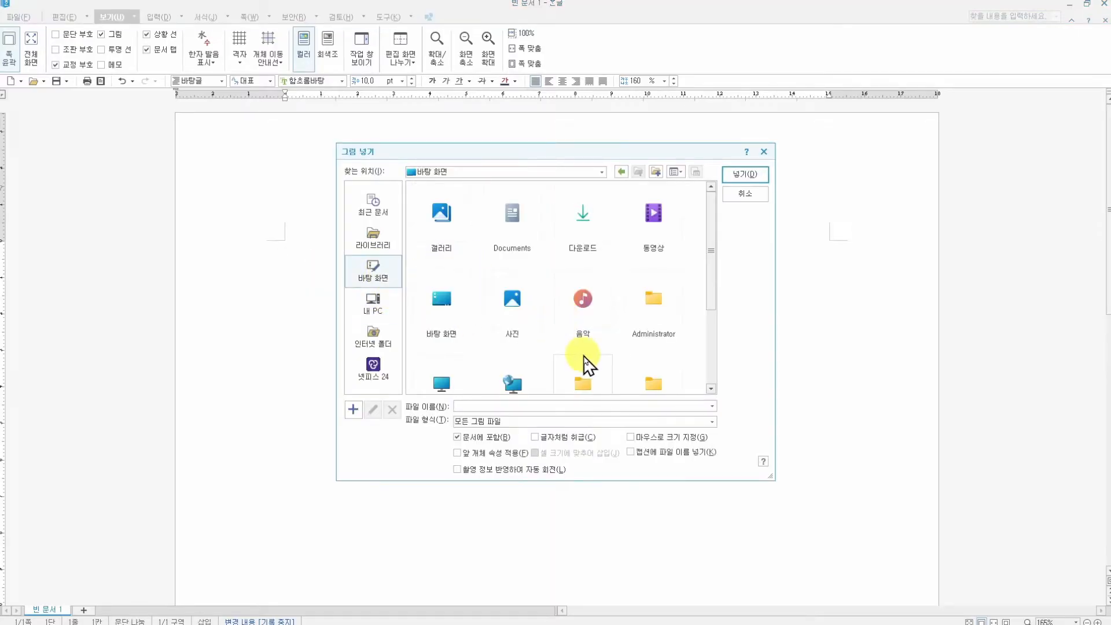
pyautogui.click(664, 348)
pyautogui.scroll(-2, 713, 364)
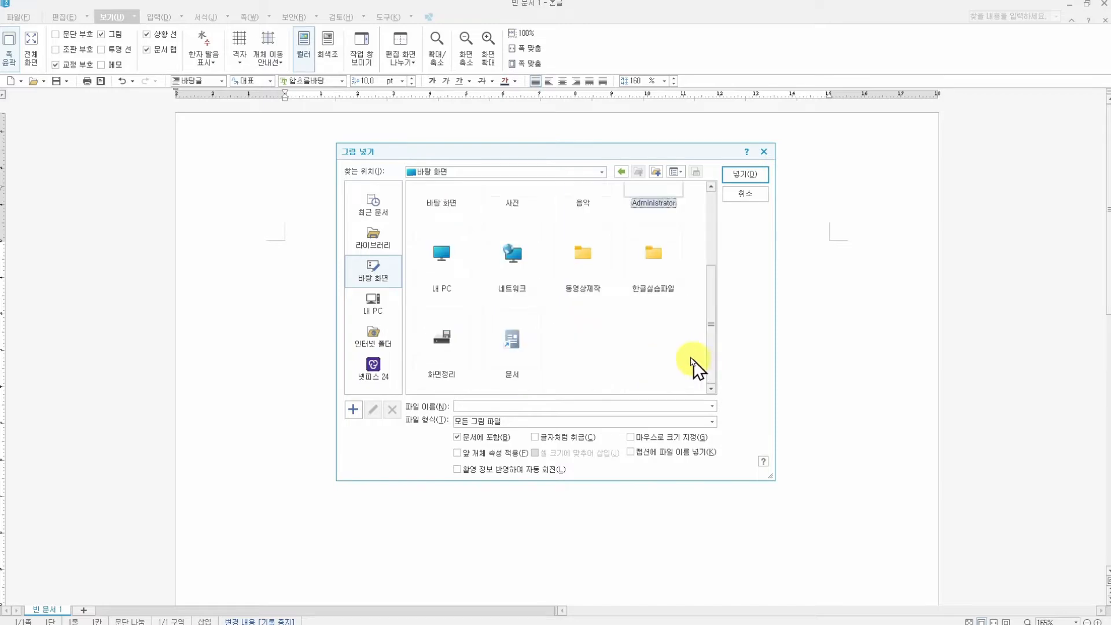
pyautogui.click(651, 269)
pyautogui.doubleClick(650, 270)
pyautogui.doubleClick(575, 360)
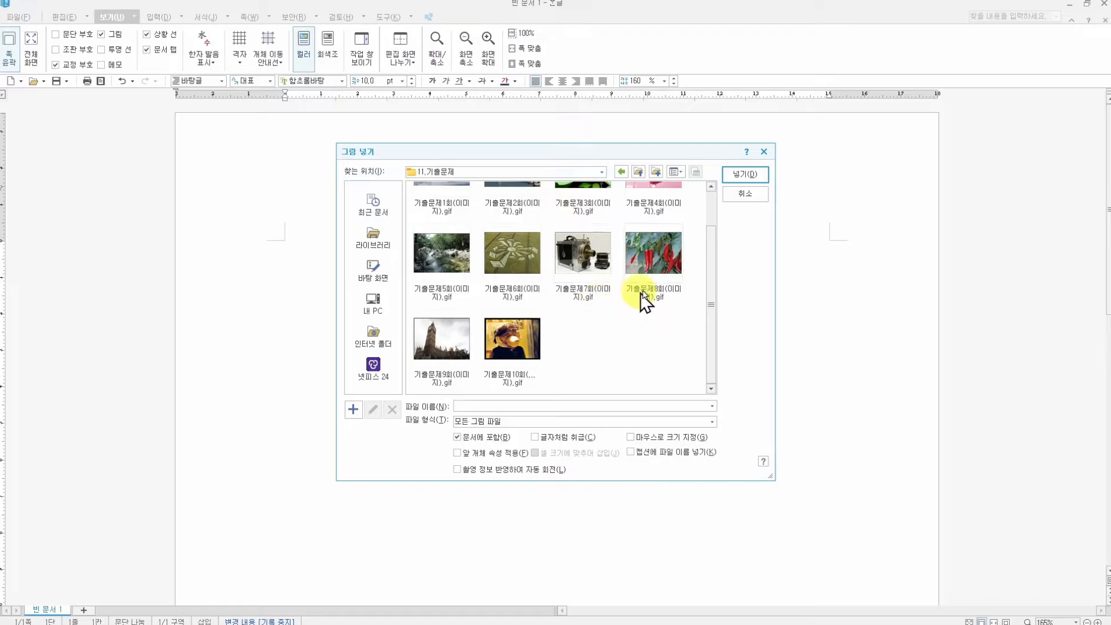
pyautogui.doubleClick(656, 197)
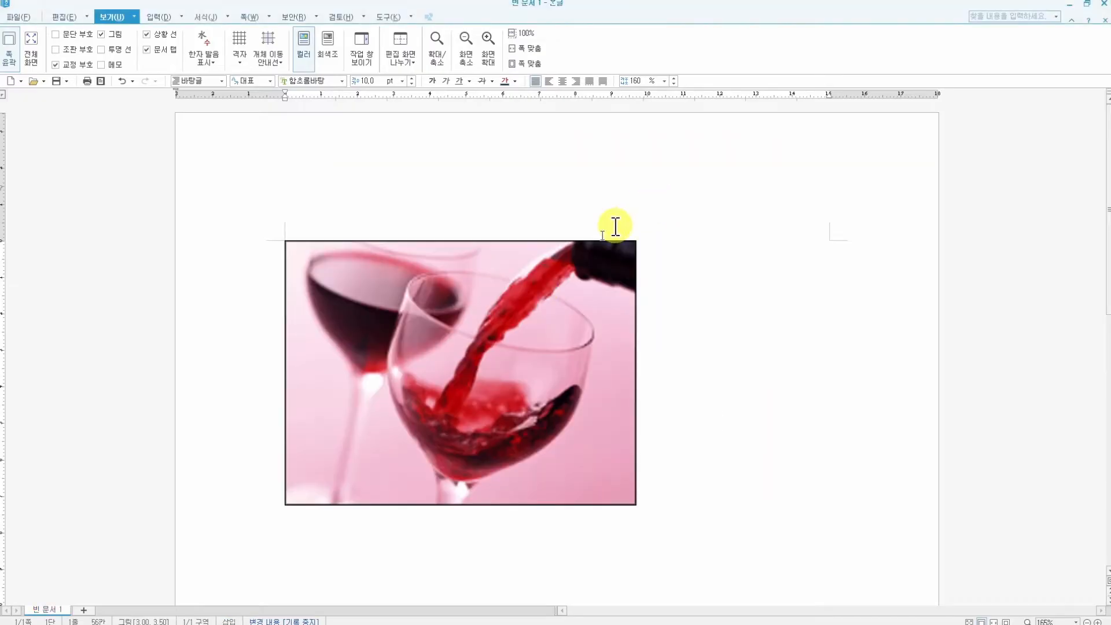
# Switch the document display to 회색조 (grayscale), and return it to 컬러 (color)
pyautogui.click(328, 61)
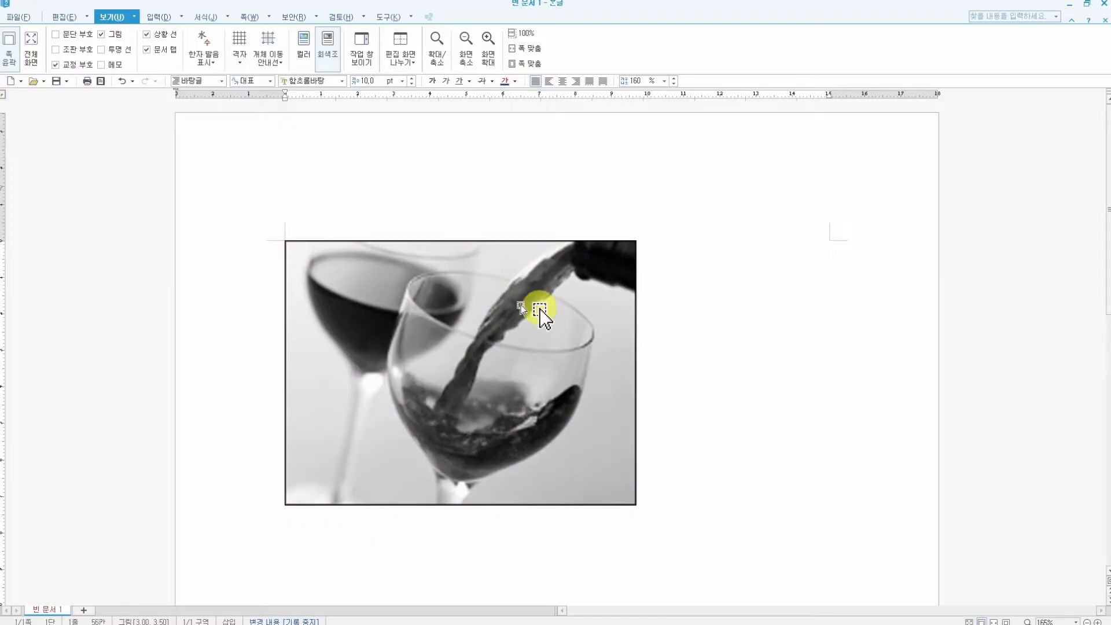
pyautogui.click(304, 49)
pyautogui.click(326, 60)
pyautogui.click(640, 372)
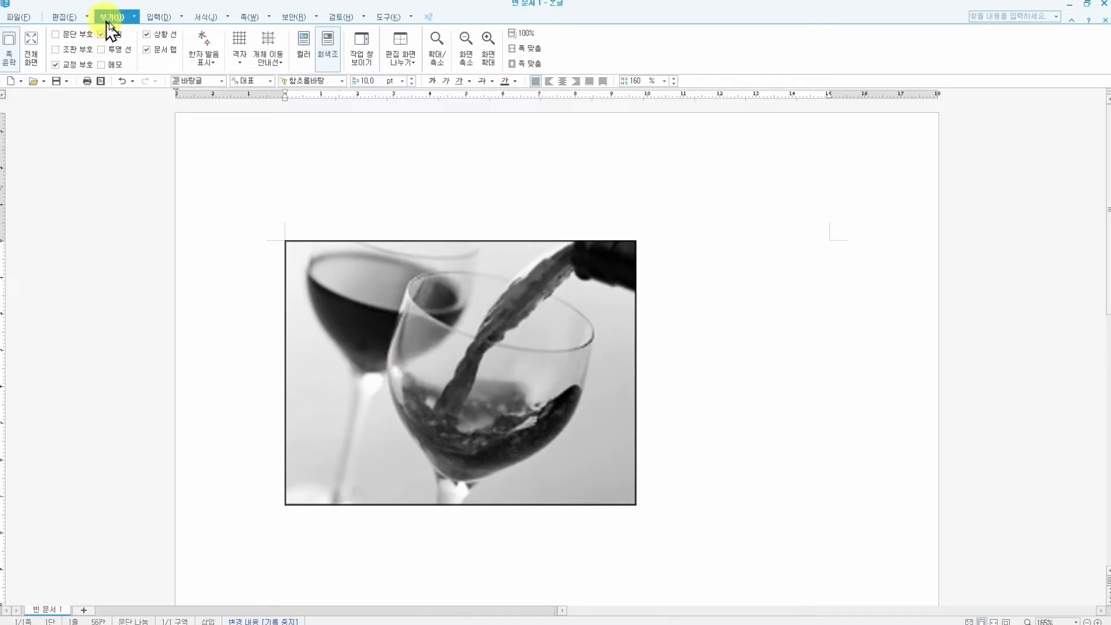
pyautogui.click(303, 47)
# Toggle the display of pictures in the document off and on, and delete the inserted wine glass picture
pyautogui.click(469, 369)
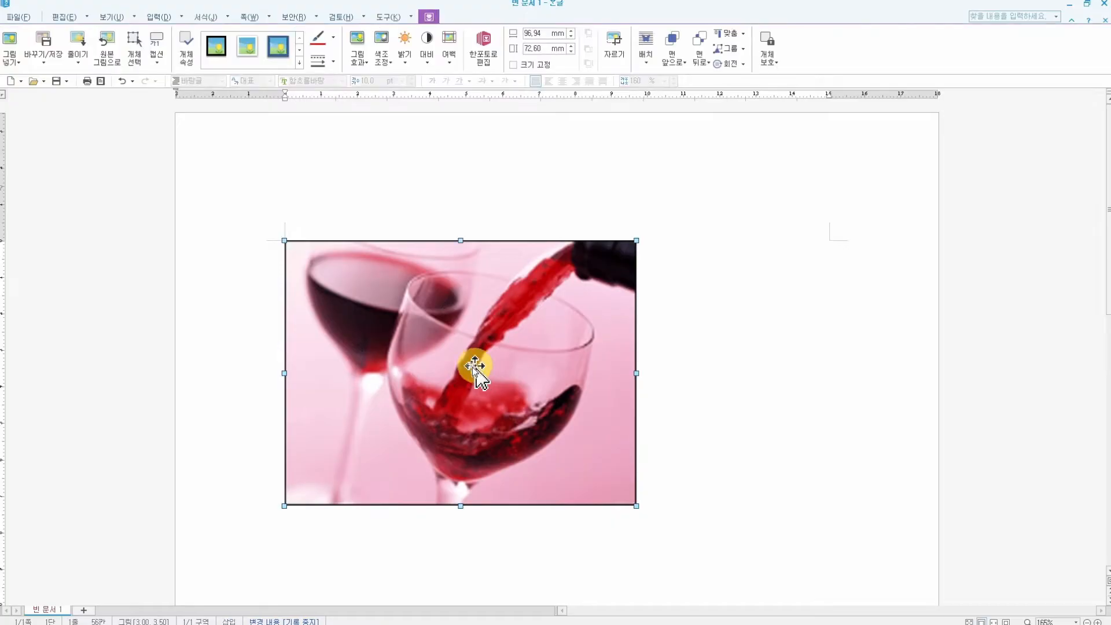
pyautogui.click(113, 17)
pyautogui.click(114, 34)
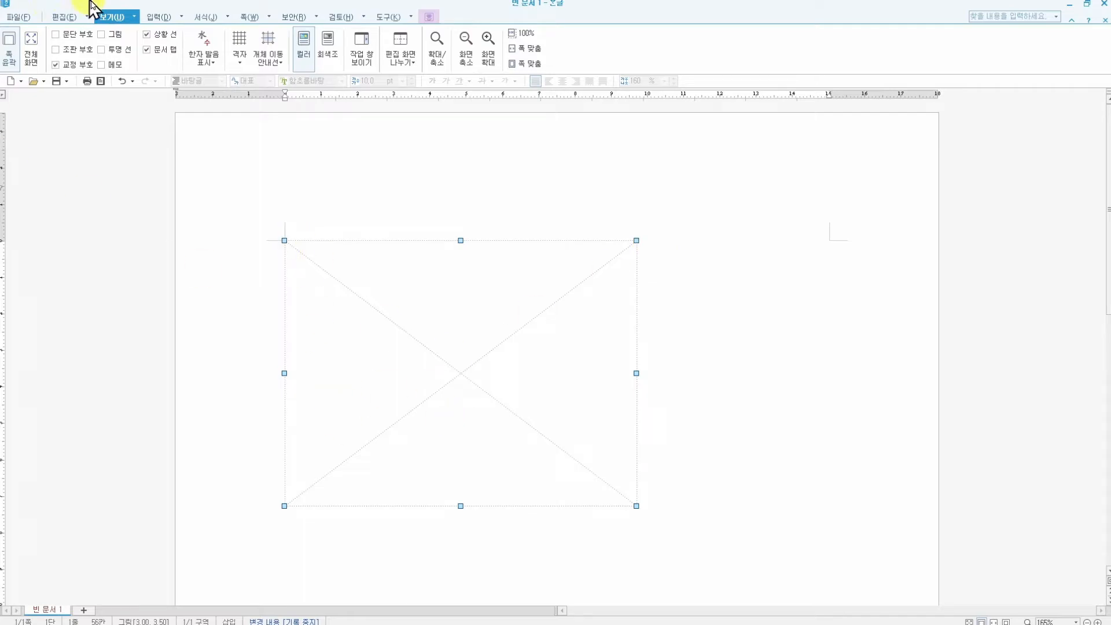
pyautogui.click(103, 34)
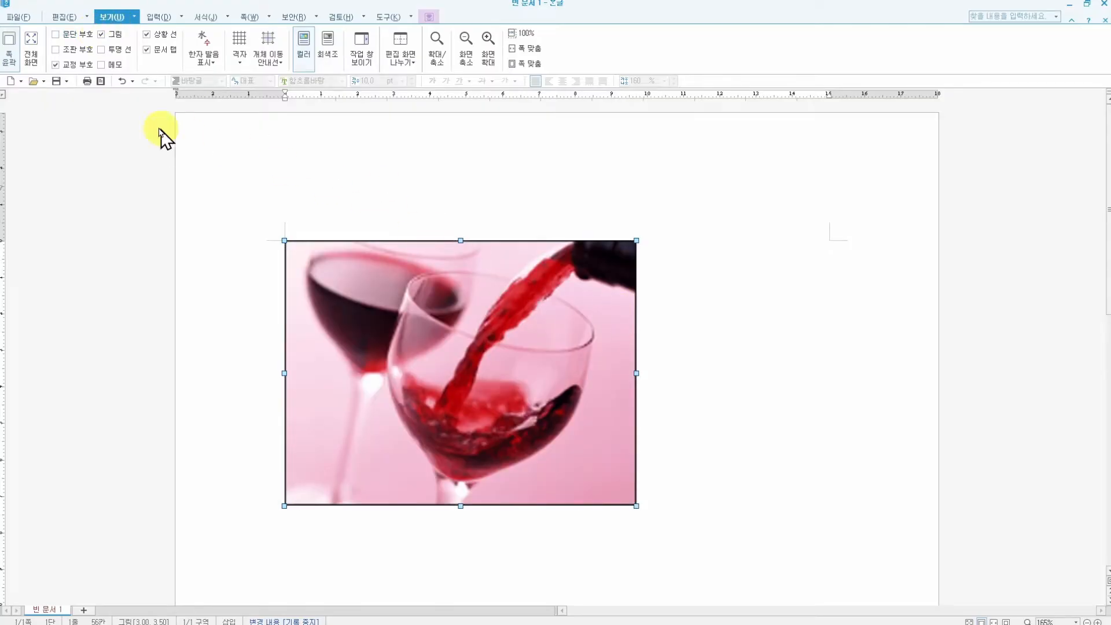
pyautogui.click(108, 35)
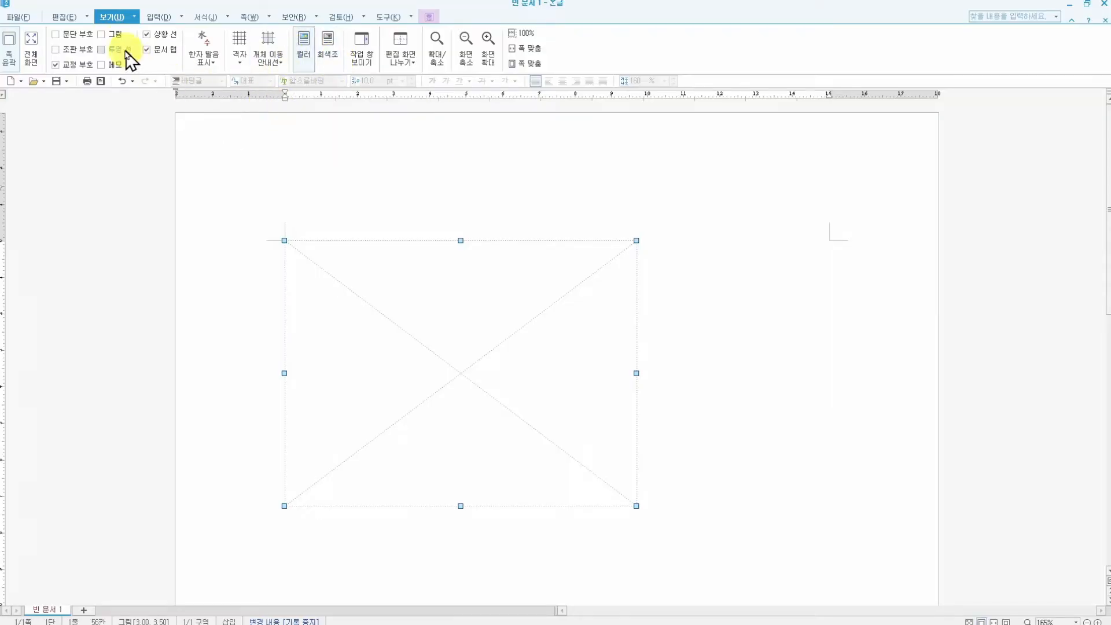
pyautogui.click(107, 35)
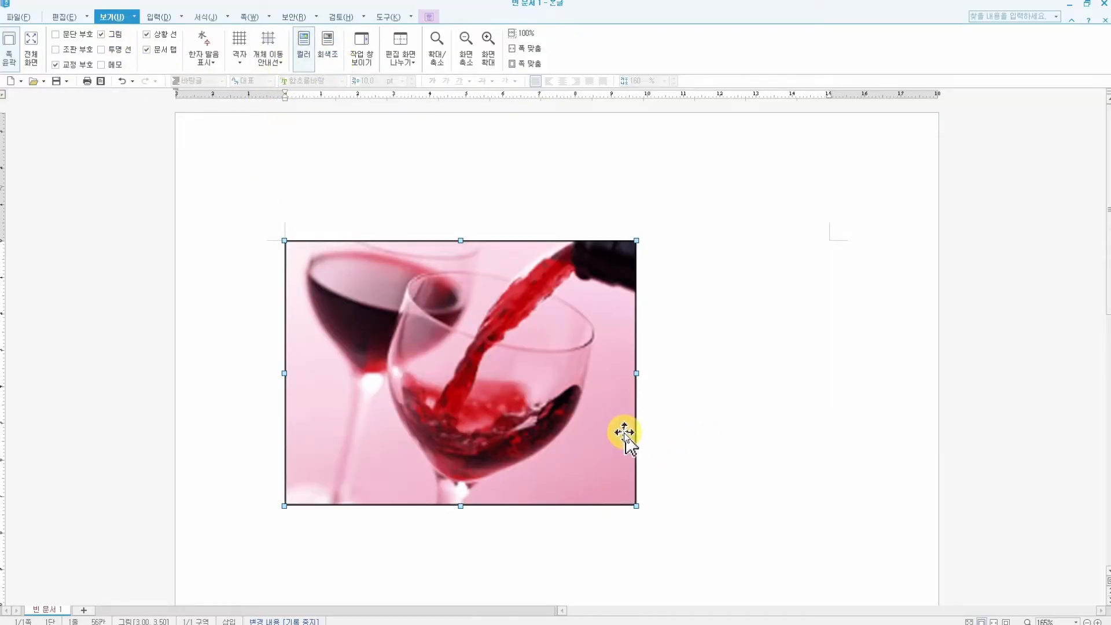
pyautogui.press('Delete')
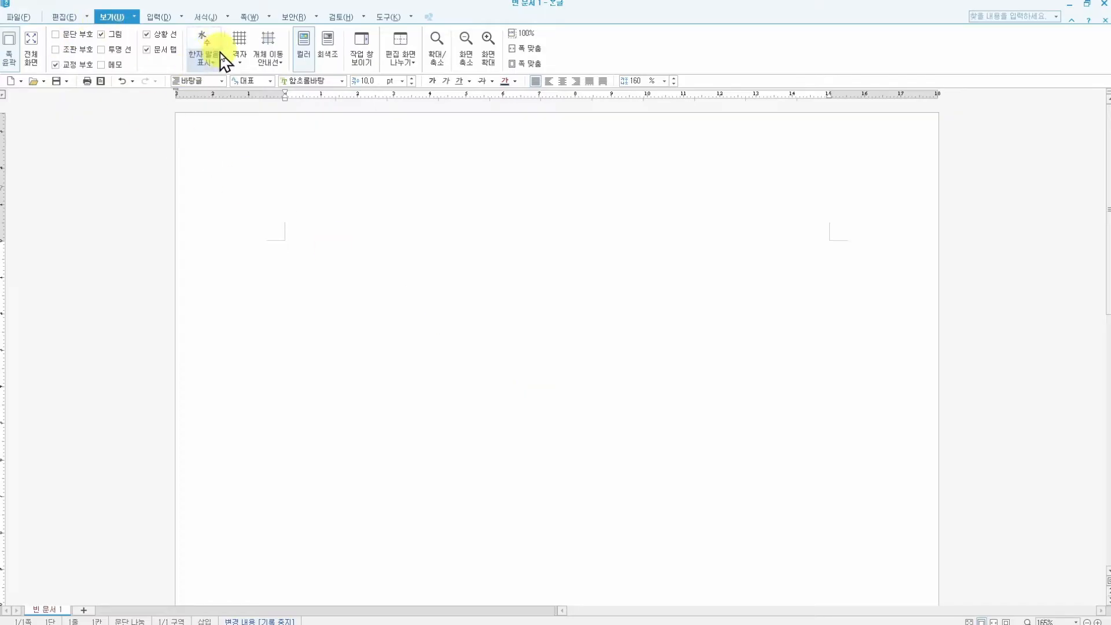
# Examine the 입력 (insert) tools for shapes and pictures
pyautogui.click(161, 18)
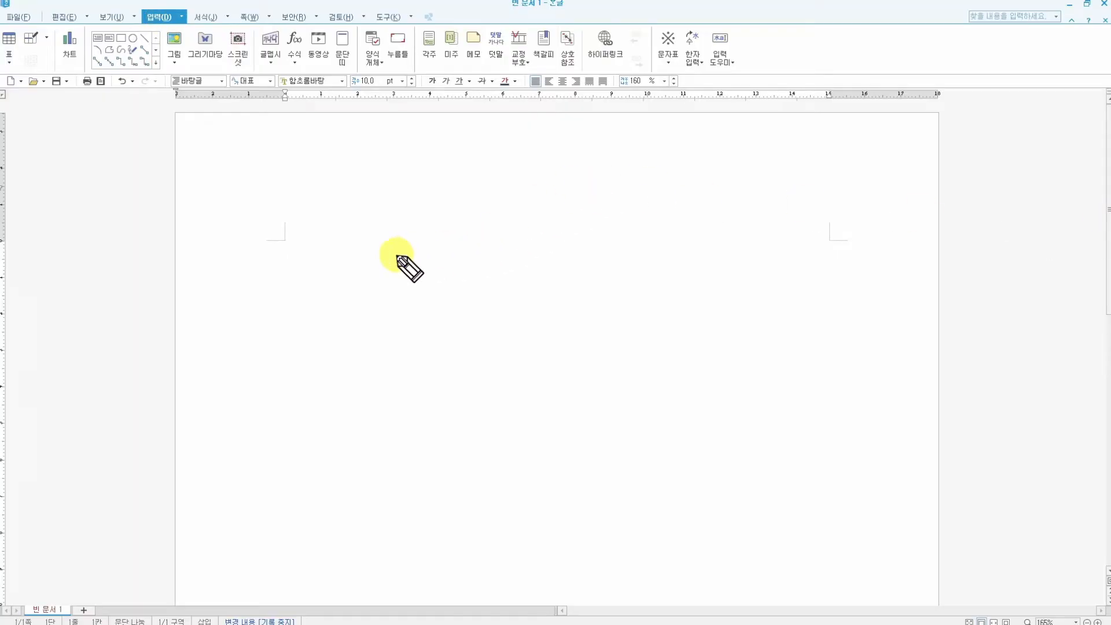
pyautogui.moveTo(143, 23); pyautogui.dragTo(186, 23)
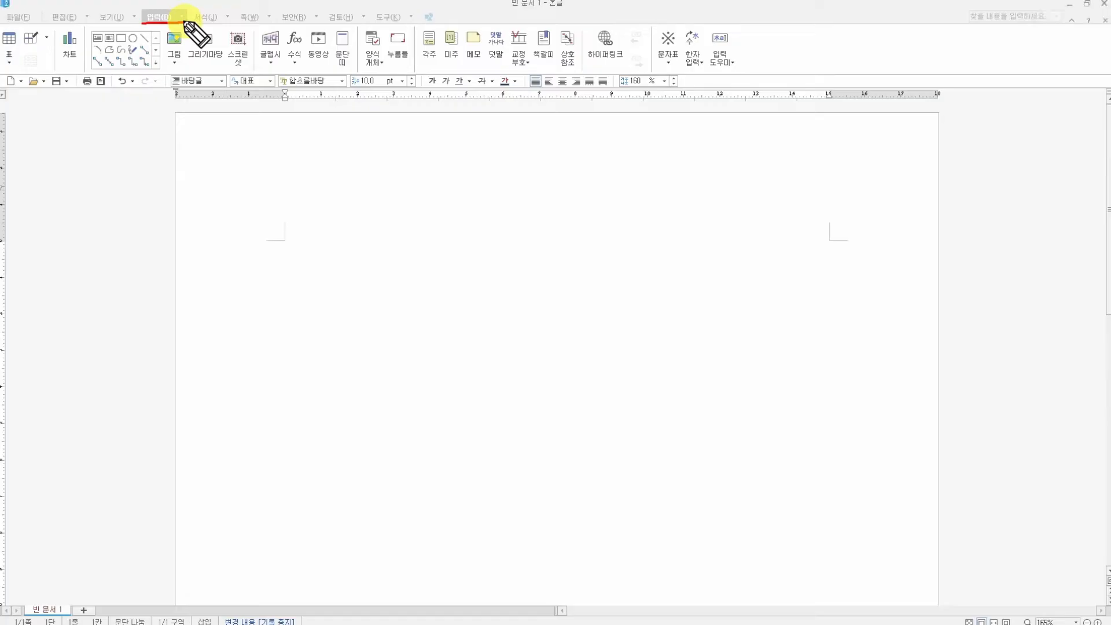
pyautogui.moveTo(186, 26)
pyautogui.mouseDown()
pyautogui.moveTo(172, 65)
pyautogui.moveTo(186, 69)
pyautogui.moveTo(188, 28)
pyautogui.mouseUp()
pyautogui.moveTo(125, 82)
pyautogui.mouseDown()
pyautogui.moveTo(126, 72)
pyautogui.moveTo(124, 85)
pyautogui.moveTo(142, 90)
pyautogui.mouseUp()
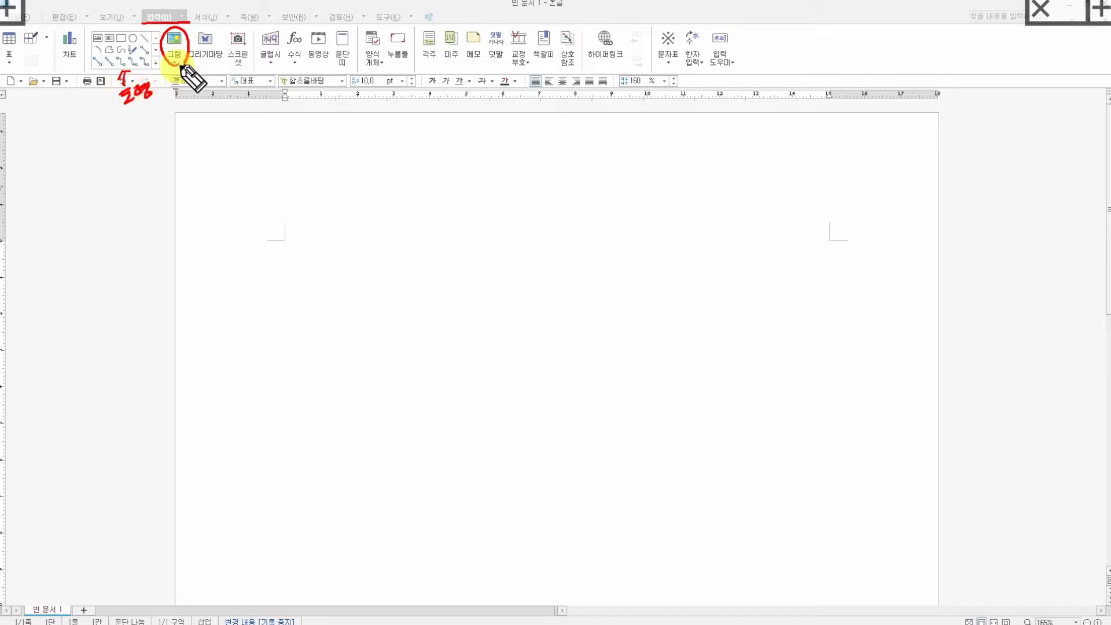
# Examine the 입력 (insert) tools for tables, shapes, pictures, 글맵시, footnotes (각주), hyperlinks and the character map (문자표)
pyautogui.moveTo(269, 68)
pyautogui.mouseDown()
pyautogui.moveTo(258, 32)
pyautogui.moveTo(271, 72)
pyautogui.mouseUp()
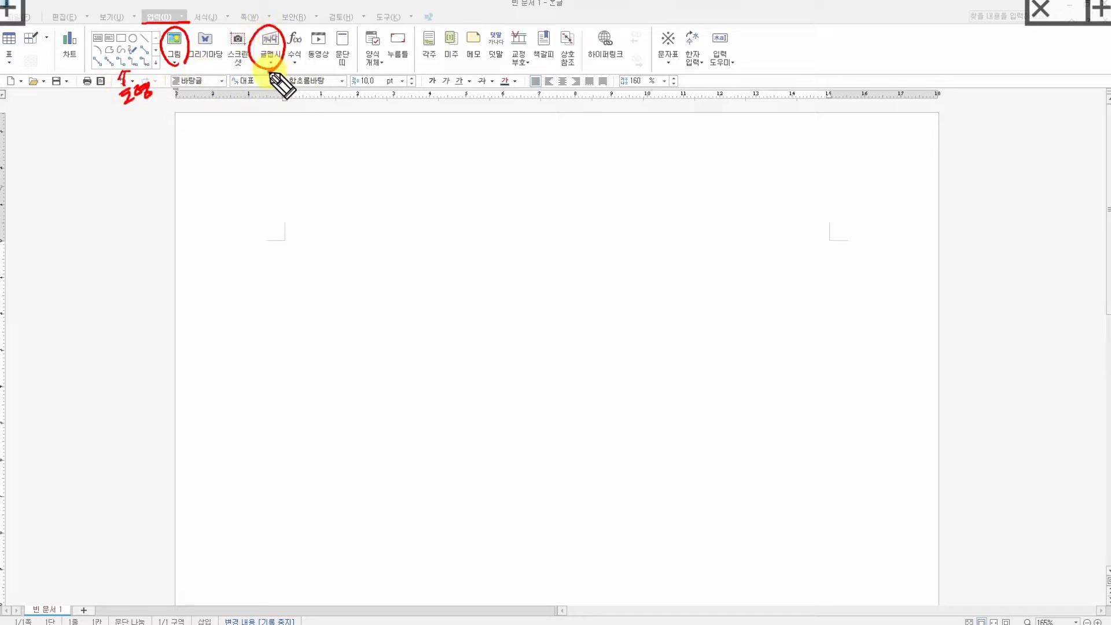
pyautogui.moveTo(426, 64); pyautogui.dragTo(431, 69)
pyautogui.moveTo(595, 75)
pyautogui.mouseDown()
pyautogui.moveTo(602, 30)
pyautogui.moveTo(610, 75)
pyautogui.moveTo(597, 83)
pyautogui.mouseUp()
pyautogui.moveTo(684, 77); pyautogui.dragTo(667, 81)
pyautogui.moveTo(17, 26)
pyautogui.mouseDown()
pyautogui.moveTo(22, 60)
pyautogui.moveTo(9, 66)
pyautogui.mouseUp()
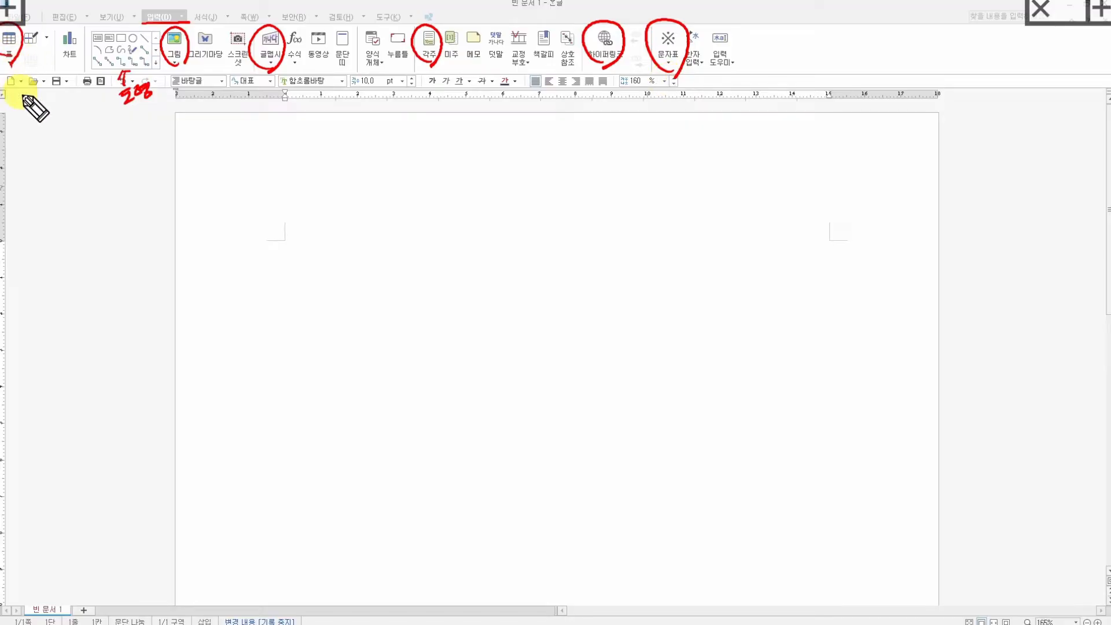
pyautogui.moveTo(11, 55)
pyautogui.mouseDown()
pyautogui.moveTo(1, 66)
pyautogui.moveTo(24, 62)
pyautogui.mouseUp()
pyautogui.moveTo(125, 108); pyautogui.dragTo(140, 103)
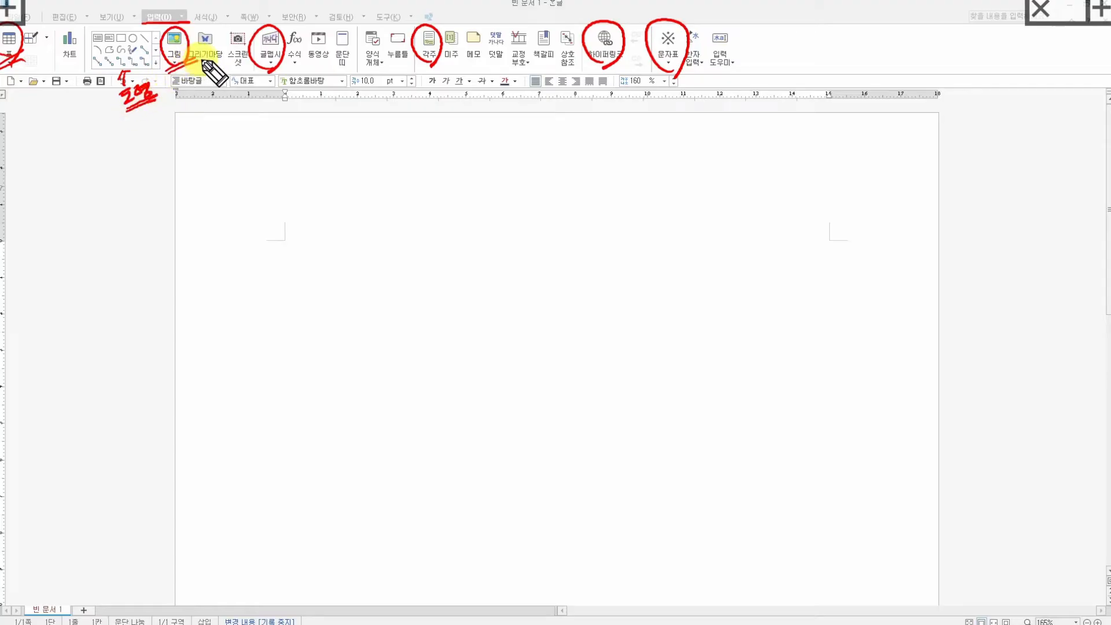
pyautogui.moveTo(287, 63)
pyautogui.mouseDown()
pyautogui.moveTo(273, 70)
pyautogui.moveTo(288, 66)
pyautogui.mouseUp()
pyautogui.moveTo(448, 56)
pyautogui.mouseDown()
pyautogui.moveTo(432, 62)
pyautogui.moveTo(450, 53)
pyautogui.mouseUp()
pyautogui.moveTo(604, 69); pyautogui.dragTo(616, 58)
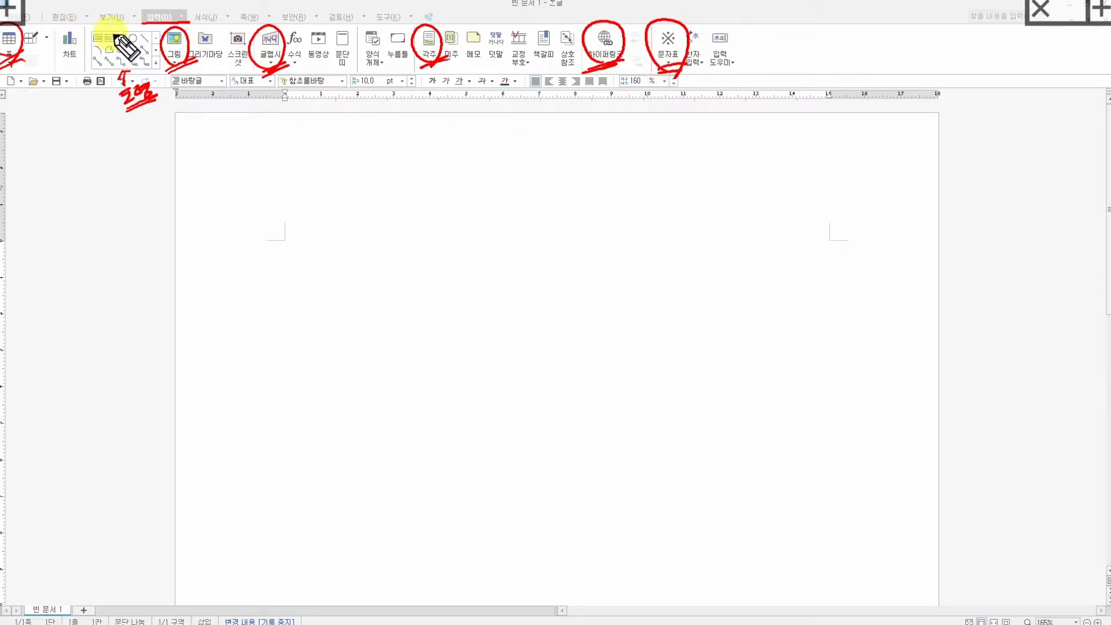
pyautogui.moveTo(147, 14); pyautogui.dragTo(162, 49)
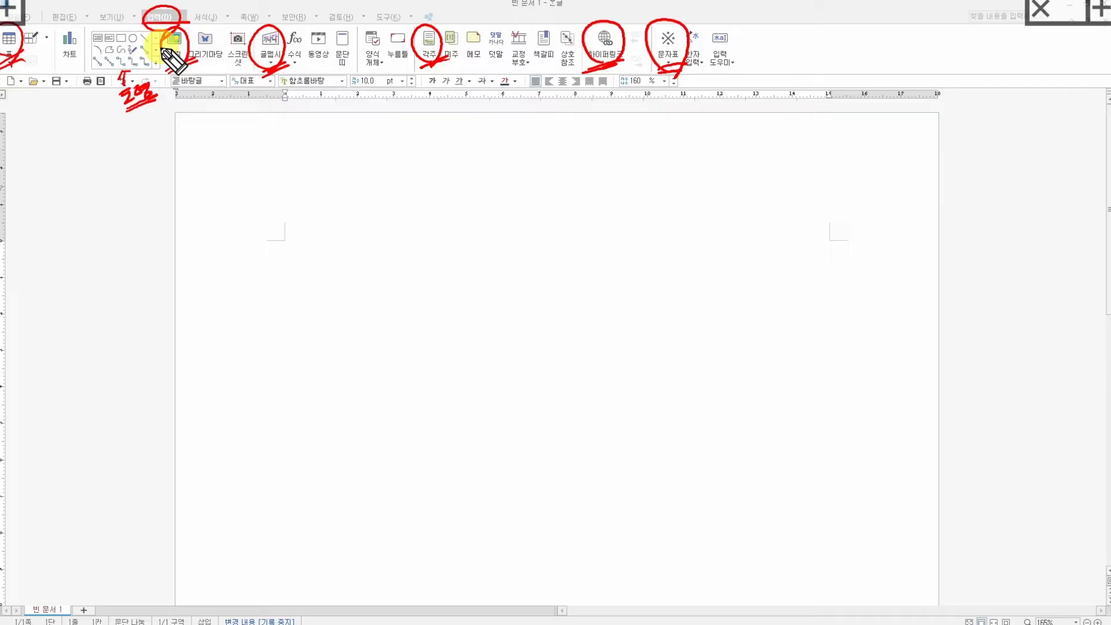
pyautogui.moveTo(163, 51); pyautogui.dragTo(200, 67)
pyautogui.press('e')
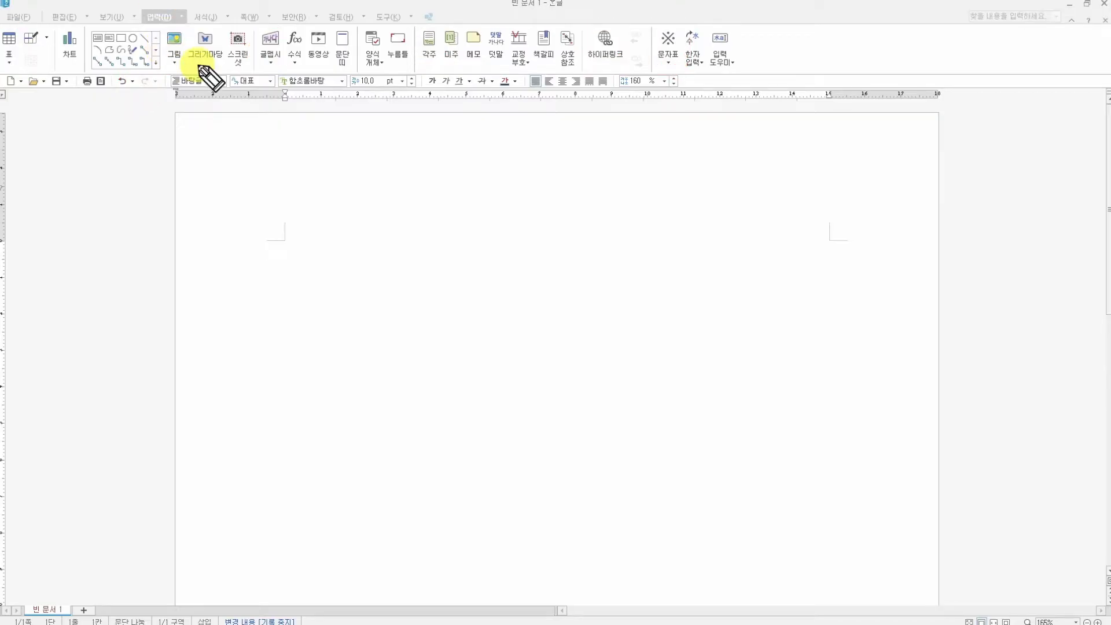
pyautogui.press('Escape')
# Examine the 서식 (format) tools, including the font, font size and bullet (글머리표) options
pyautogui.click(207, 17)
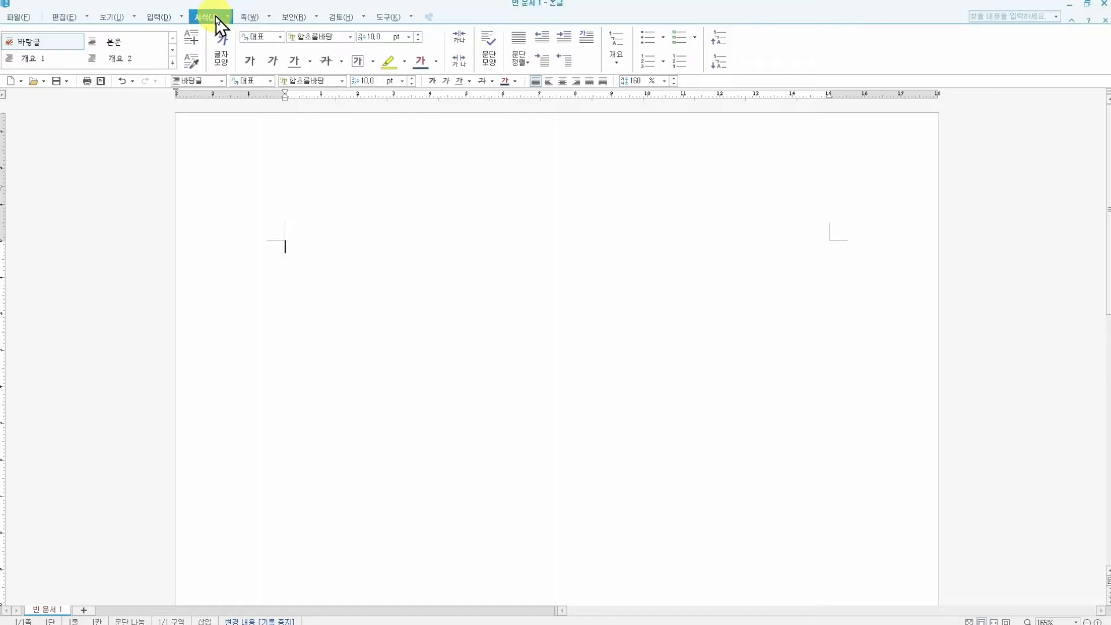
pyautogui.click(312, 81)
pyautogui.click(370, 81)
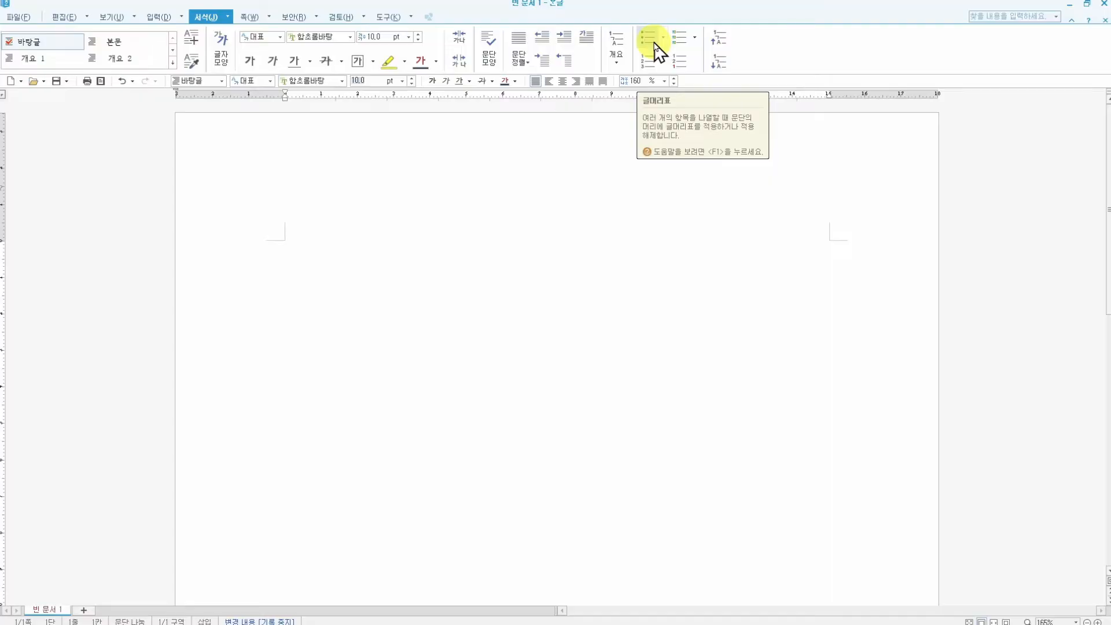
# Examine the 쪽 (page) tools for page setup (편집 용지), headers (머리말), footers (꼬리말), page numbering (쪽 번호 매기기) and 새 번호로 시작
pyautogui.click(265, 22)
pyautogui.click(256, 23)
pyautogui.click(255, 16)
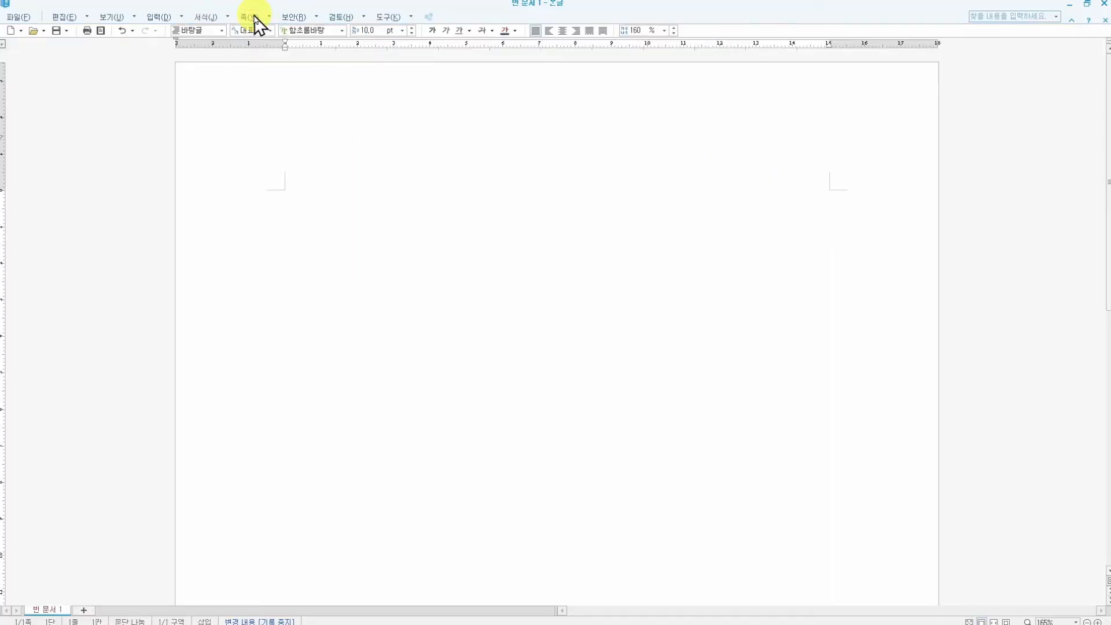
pyautogui.click(255, 18)
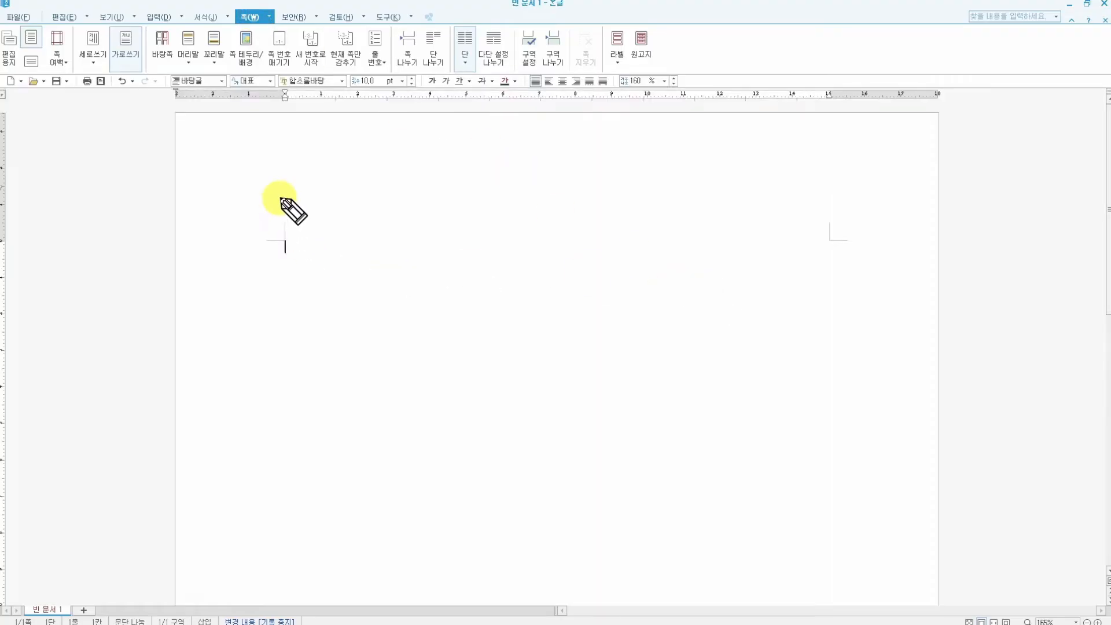
pyautogui.moveTo(241, 3); pyautogui.dragTo(255, 35)
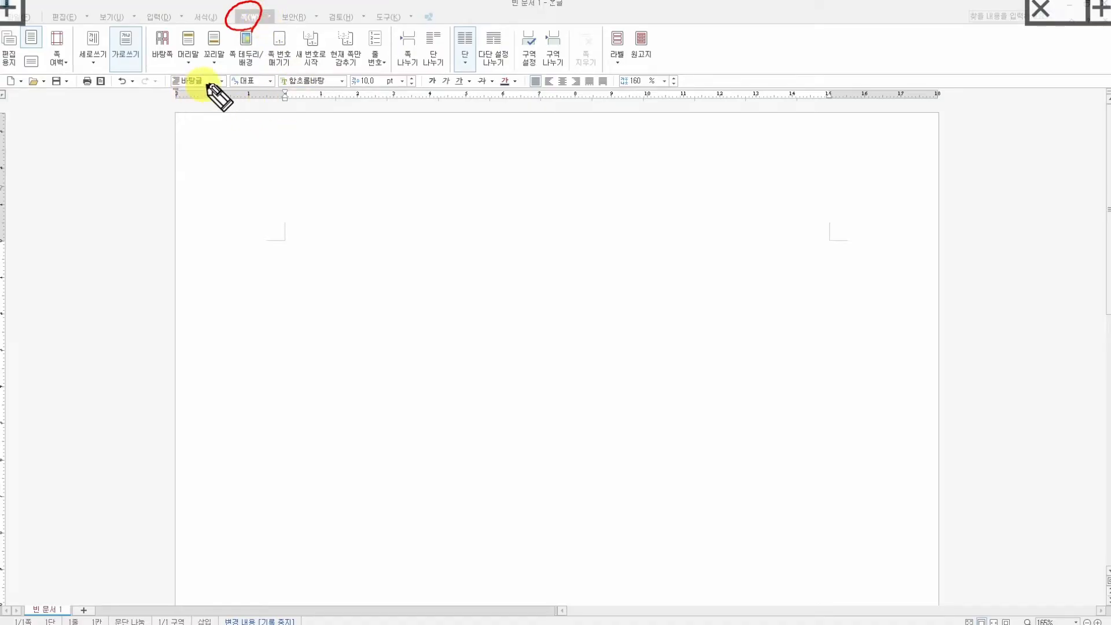
pyautogui.moveTo(292, 72)
pyautogui.mouseDown()
pyautogui.moveTo(289, 48)
pyautogui.moveTo(267, 70)
pyautogui.moveTo(323, 71)
pyautogui.mouseUp()
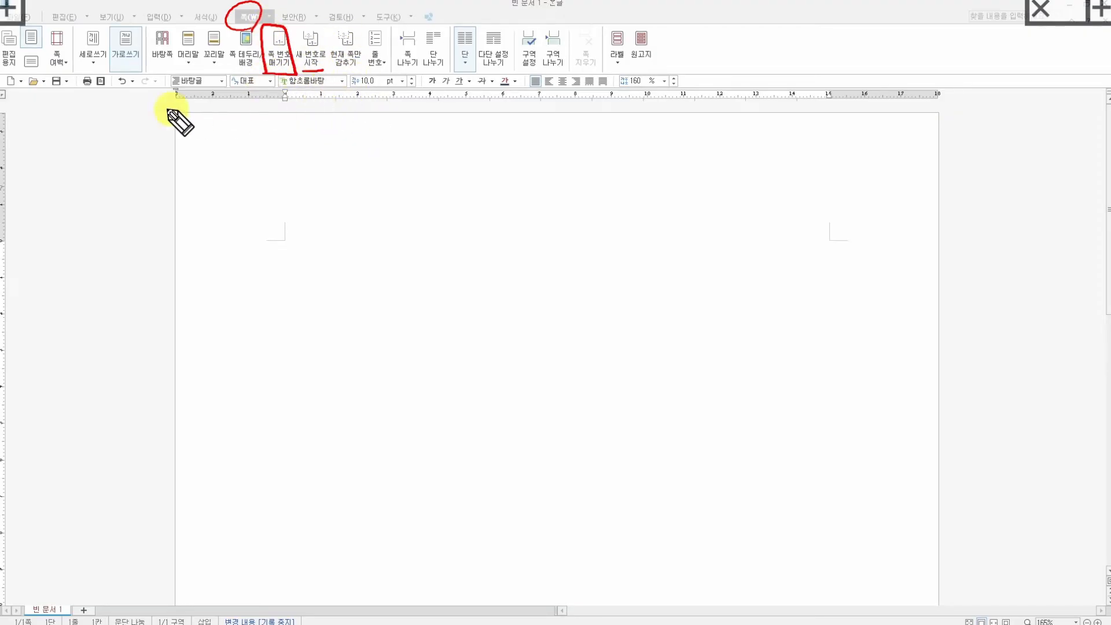
pyautogui.moveTo(16, 26)
pyautogui.mouseDown()
pyautogui.moveTo(1, 68)
pyautogui.moveTo(17, 27)
pyautogui.mouseUp()
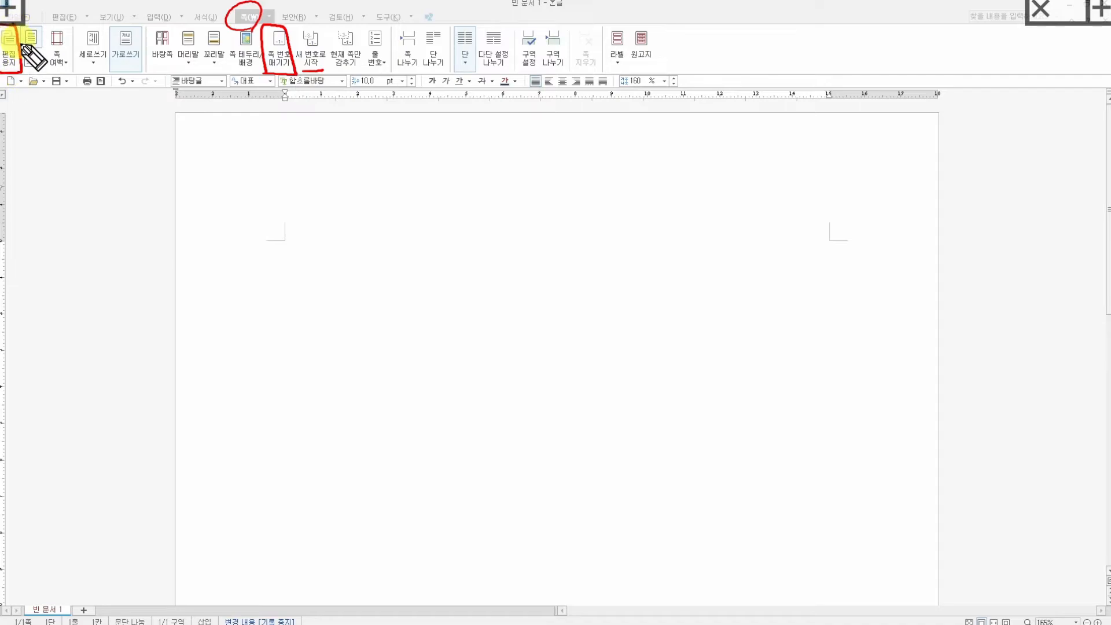
pyautogui.moveTo(206, 255); pyautogui.dragTo(276, 255)
pyautogui.moveTo(266, 247); pyautogui.dragTo(265, 265)
pyautogui.moveTo(295, 128)
pyautogui.mouseDown()
pyautogui.moveTo(307, 119)
pyautogui.moveTo(305, 209)
pyautogui.moveTo(315, 201)
pyautogui.mouseUp()
pyautogui.moveTo(5, 86); pyautogui.dragTo(26, 117)
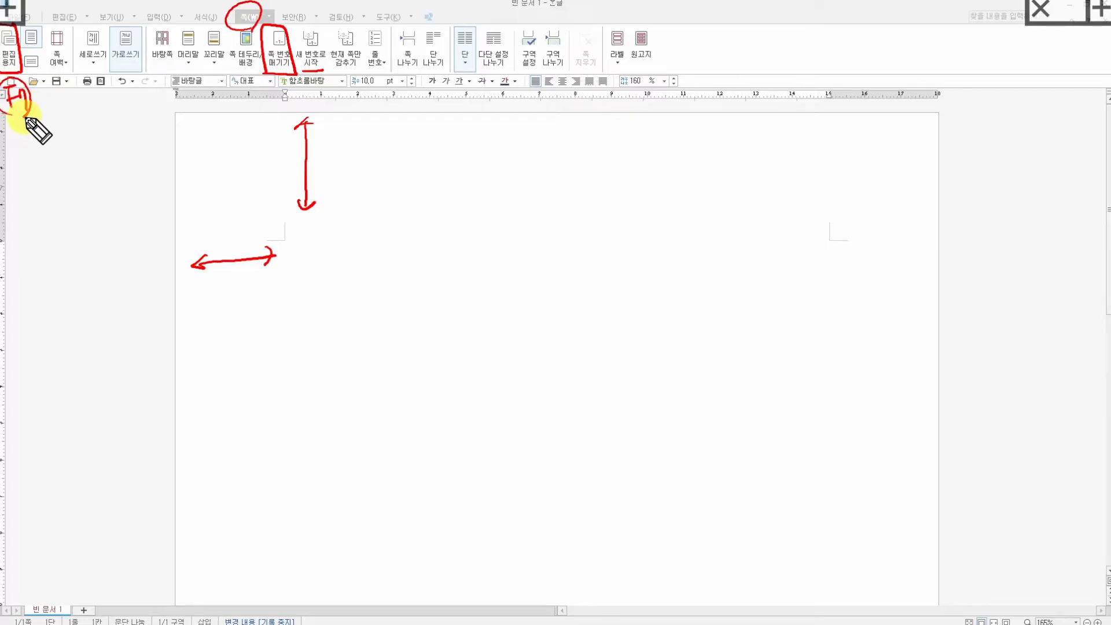
pyautogui.moveTo(191, 68)
pyautogui.mouseDown()
pyautogui.moveTo(199, 37)
pyautogui.moveTo(231, 30)
pyautogui.moveTo(223, 69)
pyautogui.mouseUp()
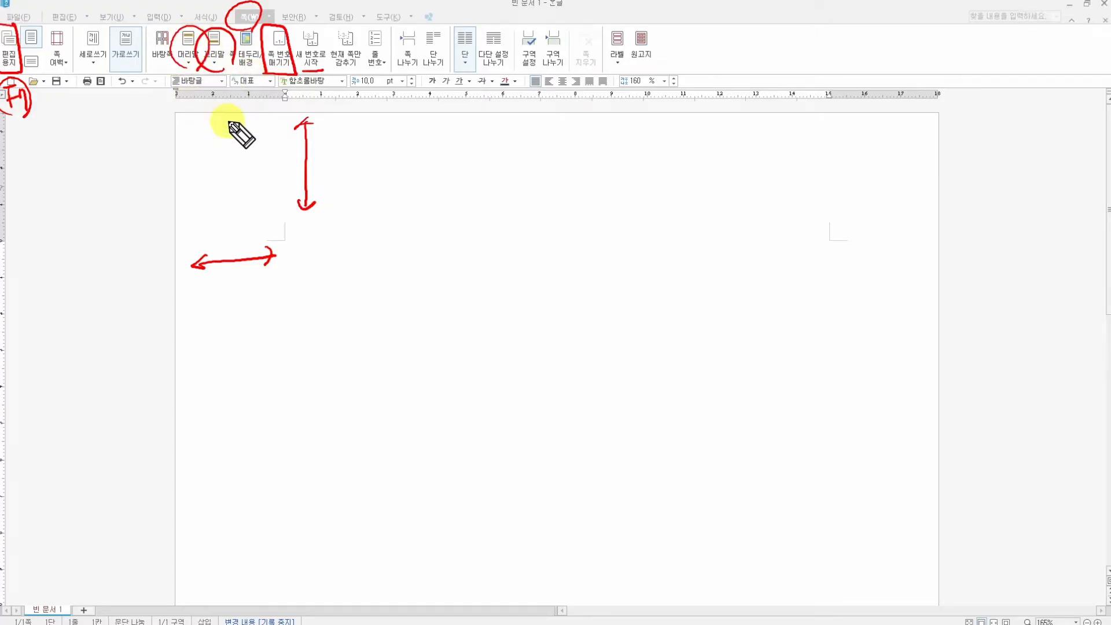
pyautogui.press('Escape')
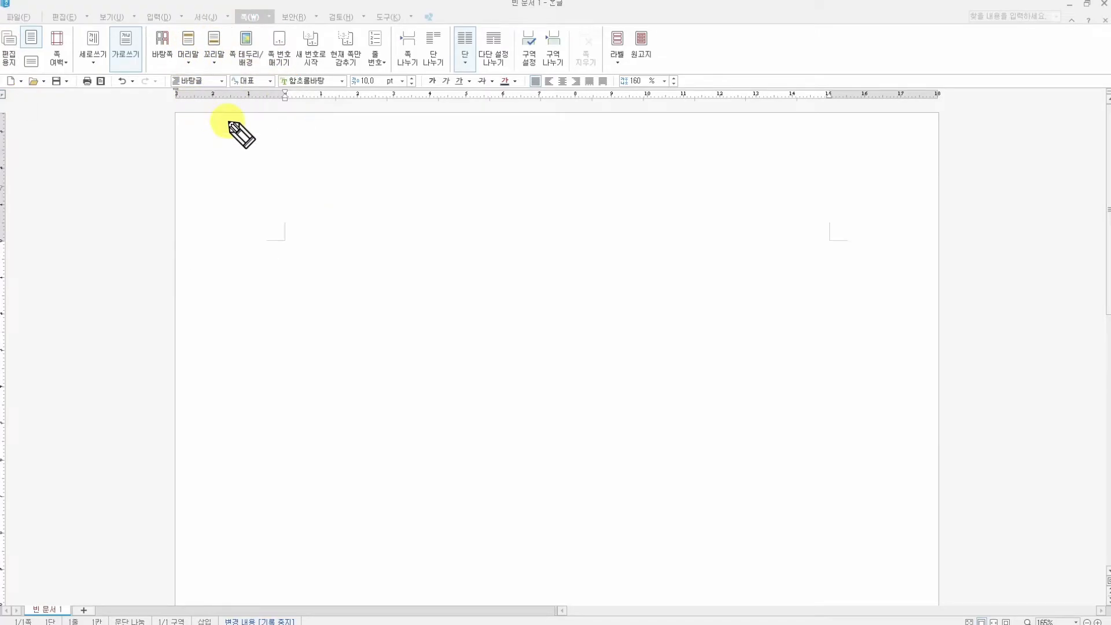
# Look through the 보안 (security), 검토 (review) and 도구 (tools) command sets
pyautogui.click(300, 19)
pyautogui.click(353, 20)
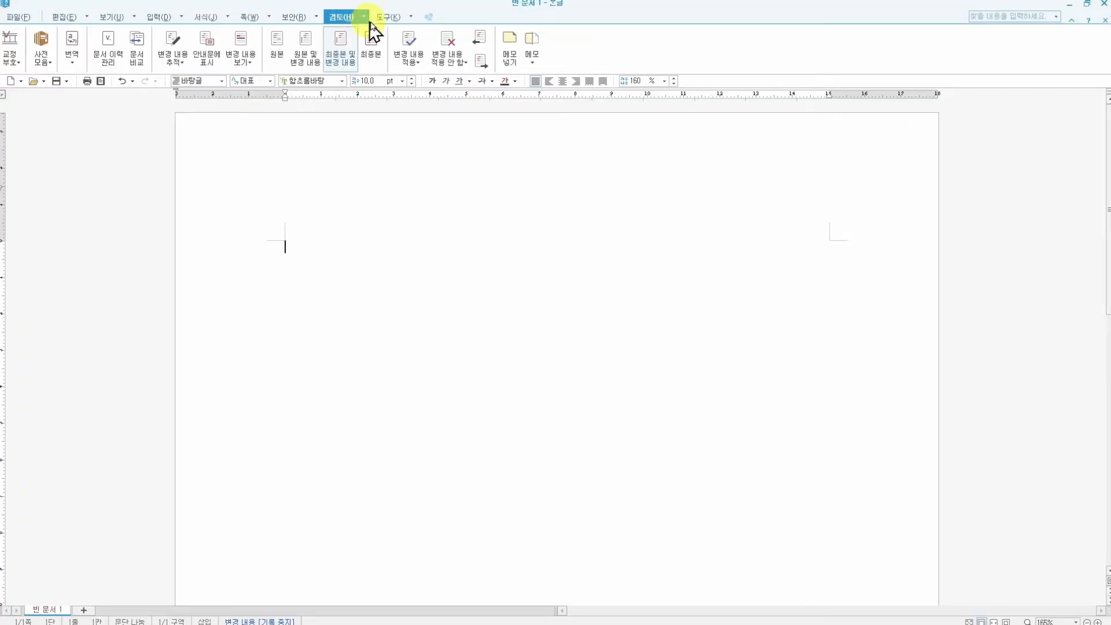
pyautogui.click(388, 17)
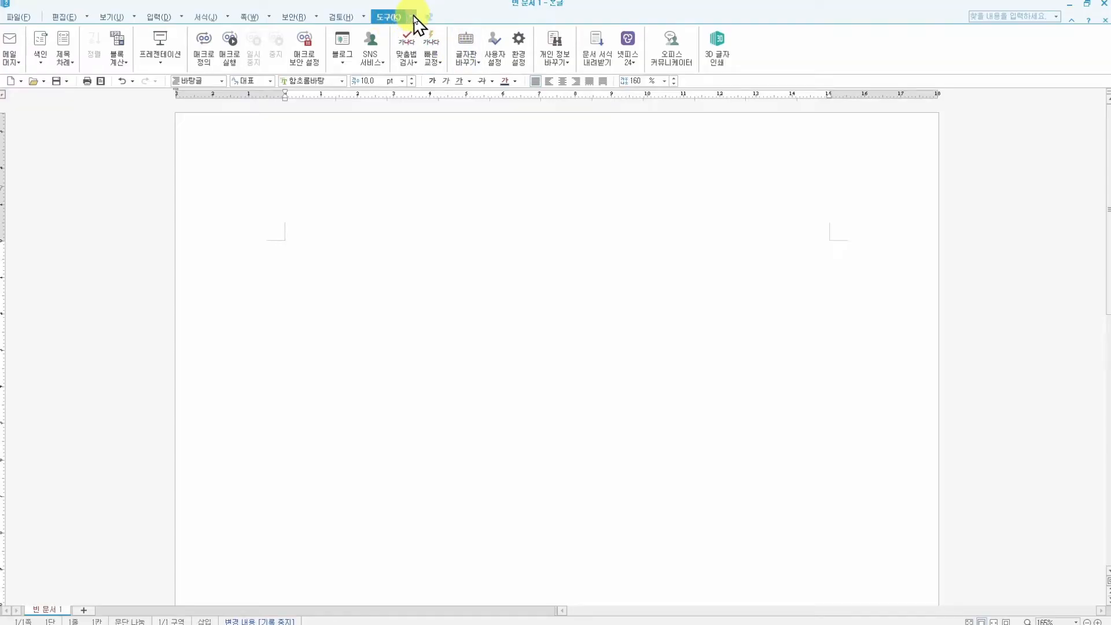
pyautogui.click(412, 18)
pyautogui.click(288, 302)
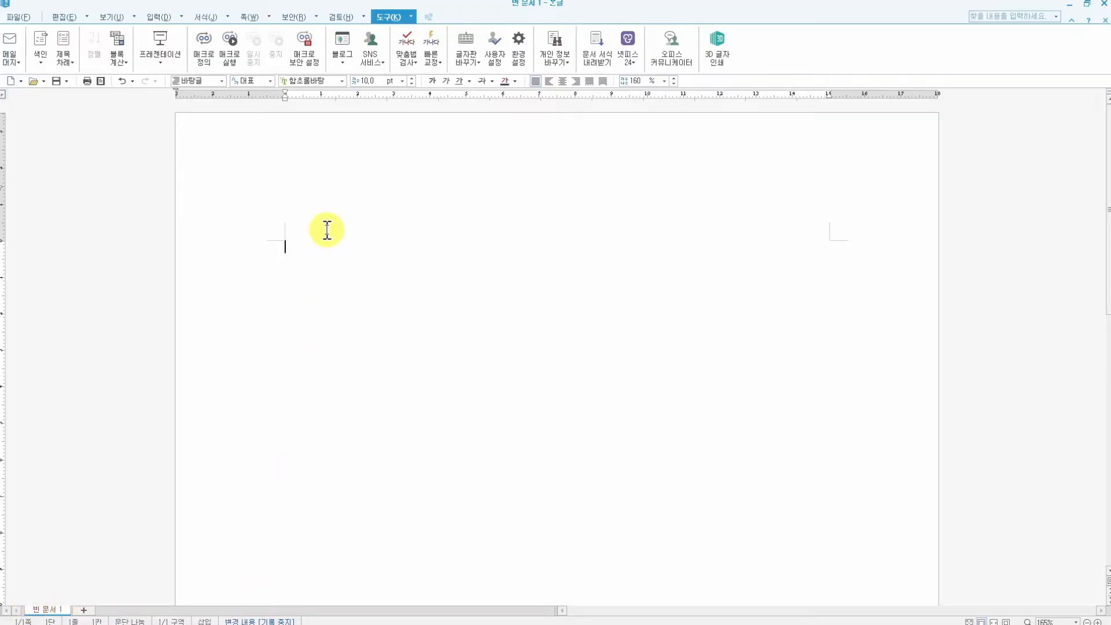
# Toggle the display of the status bar (상황 선) and the document tabs (문서 탭) off and on
pyautogui.click(109, 17)
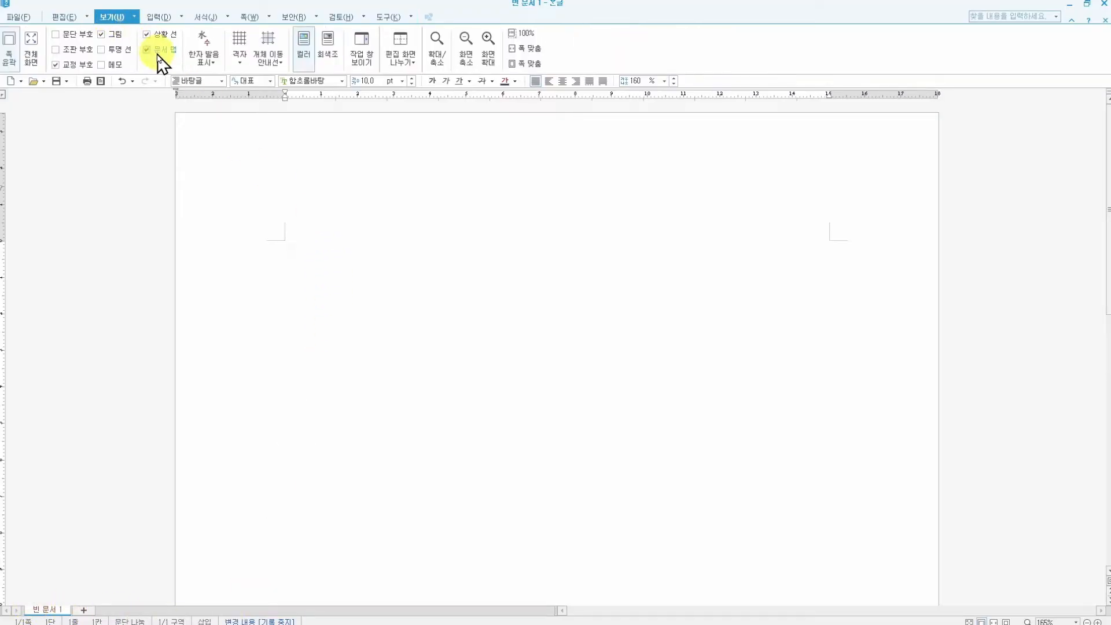
pyautogui.click(165, 36)
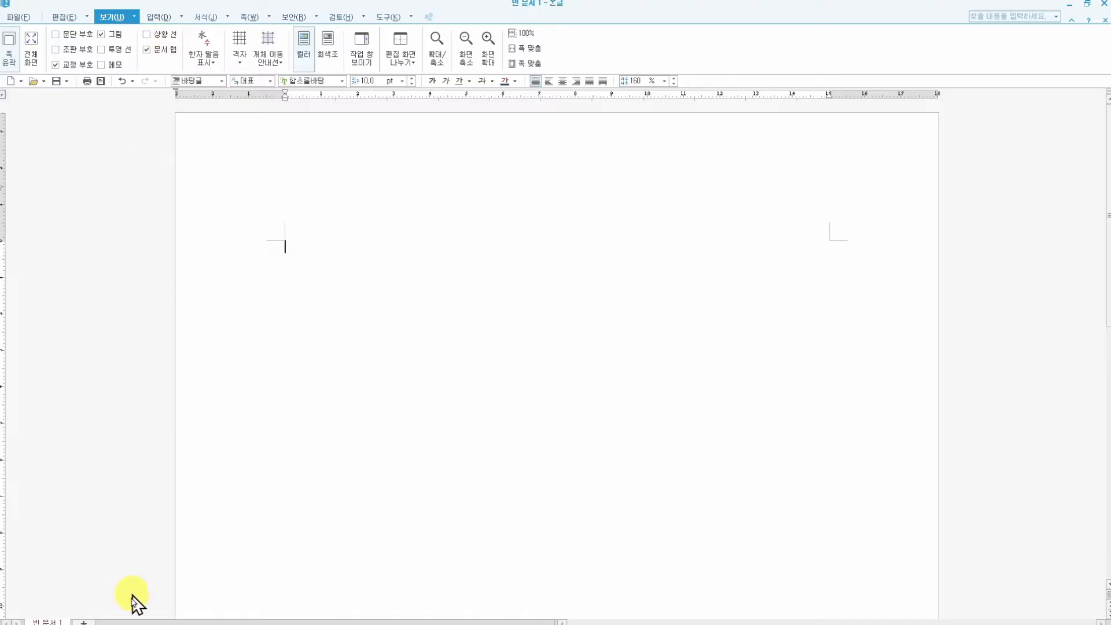
pyautogui.click(160, 36)
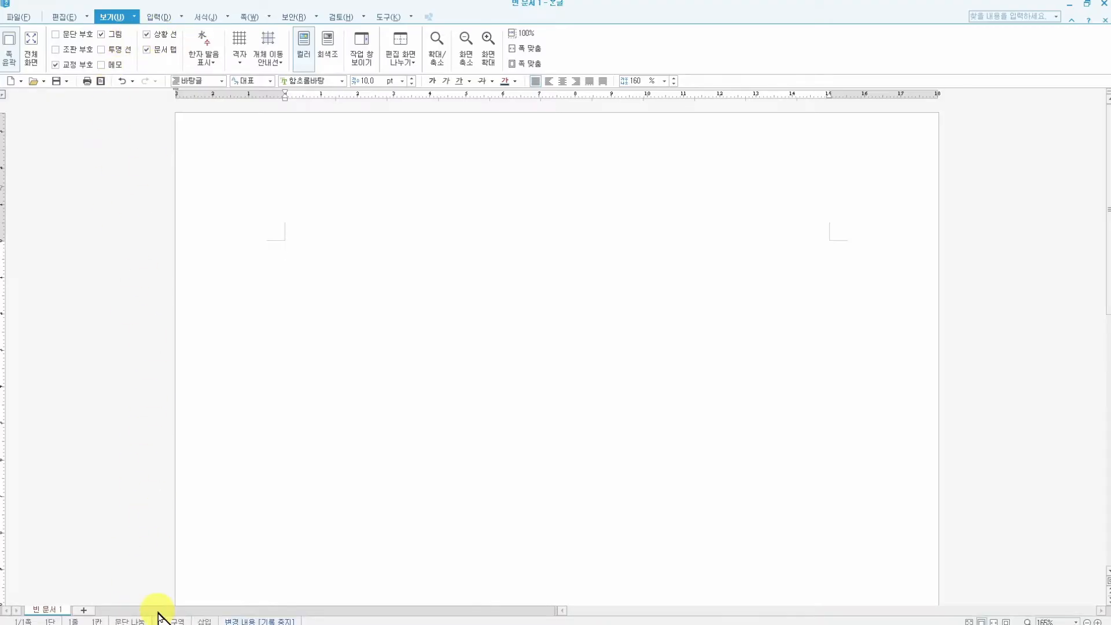
pyautogui.click(164, 52)
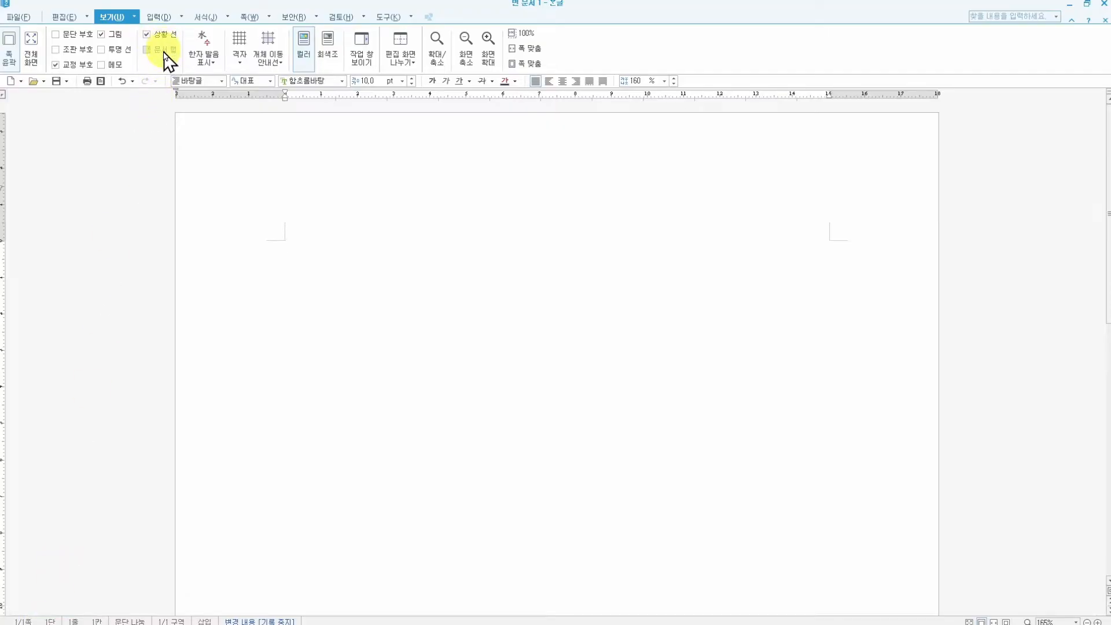
pyautogui.click(164, 52)
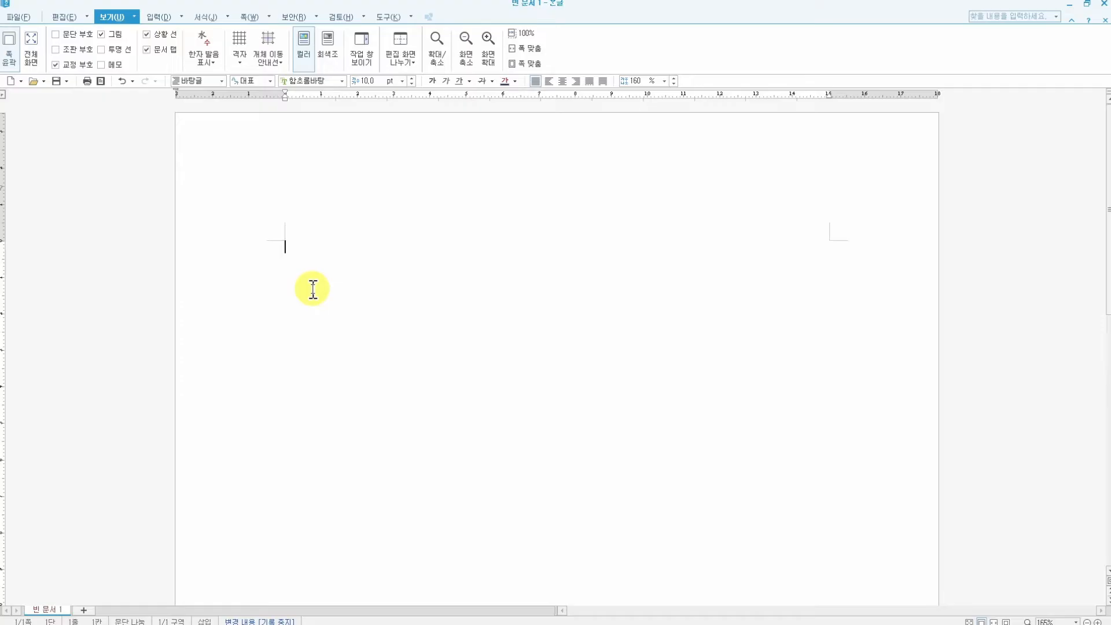
# Examine the 파일 (file) commands and their shortcuts, and revisit the 쪽 (page) tools
pyautogui.hotkey('ctrl', 'n')
pyautogui.press('t')
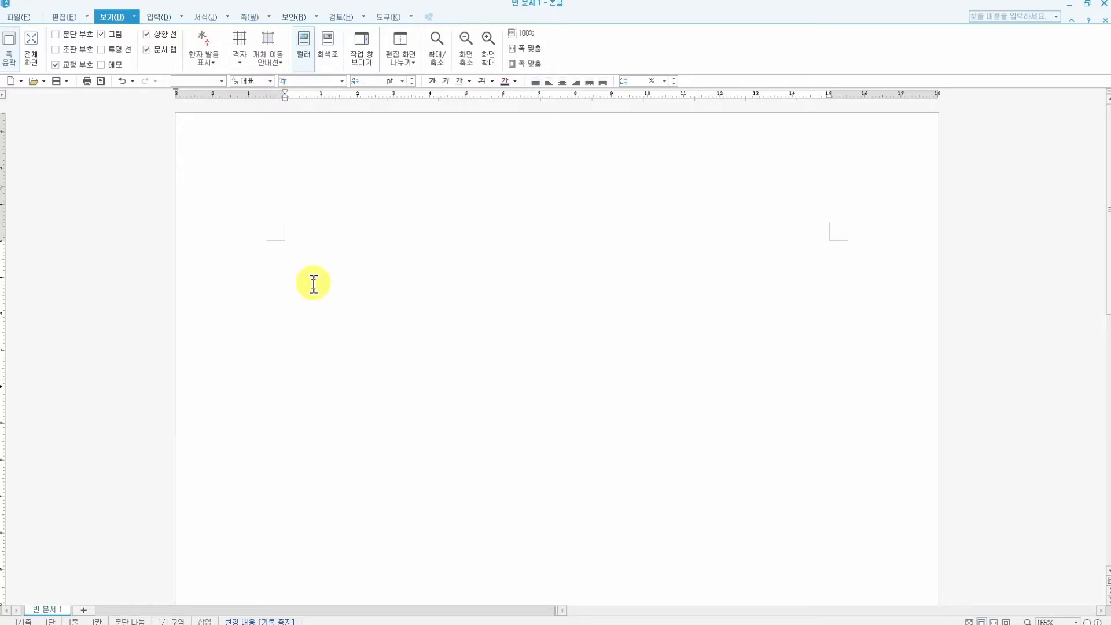
pyautogui.click(13, 18)
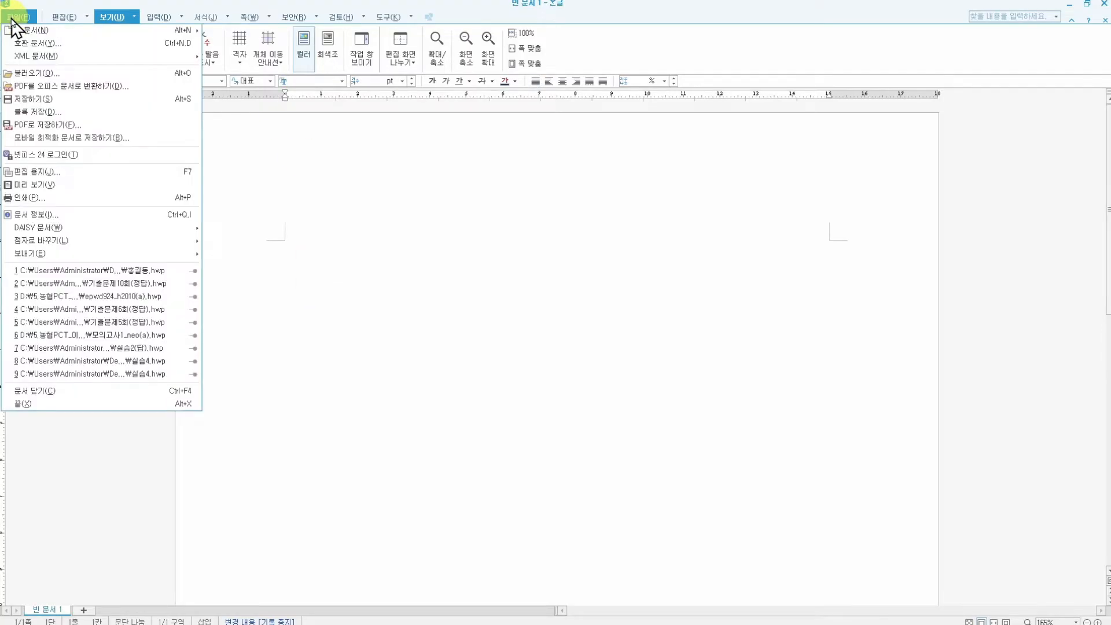
pyautogui.moveTo(24, 34)
pyautogui.press('Escape')
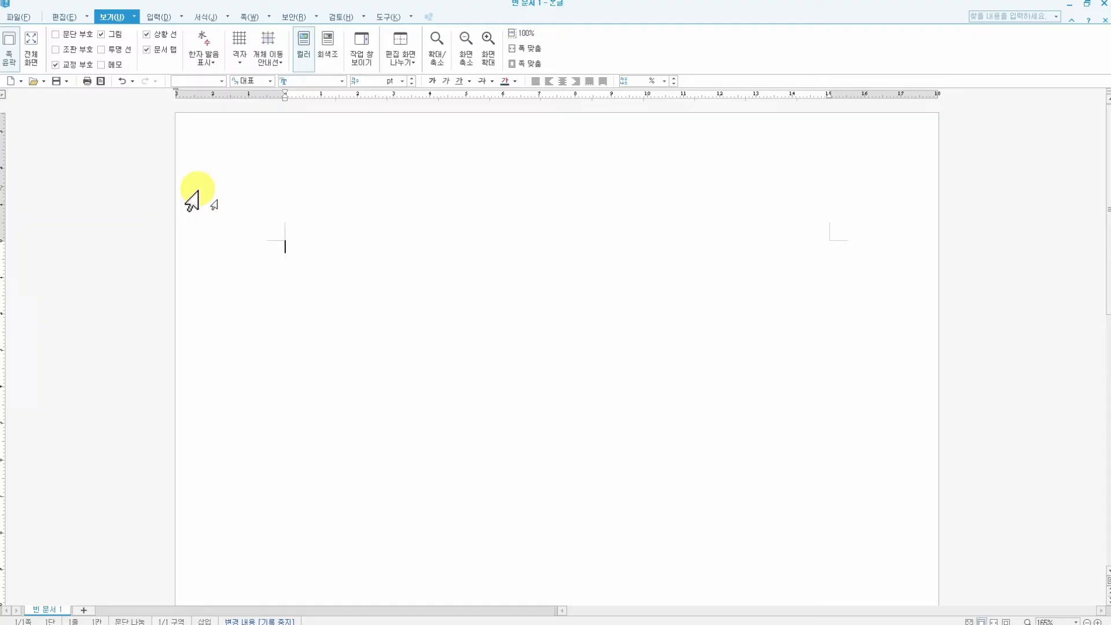
pyautogui.click(19, 17)
pyautogui.click(145, 174)
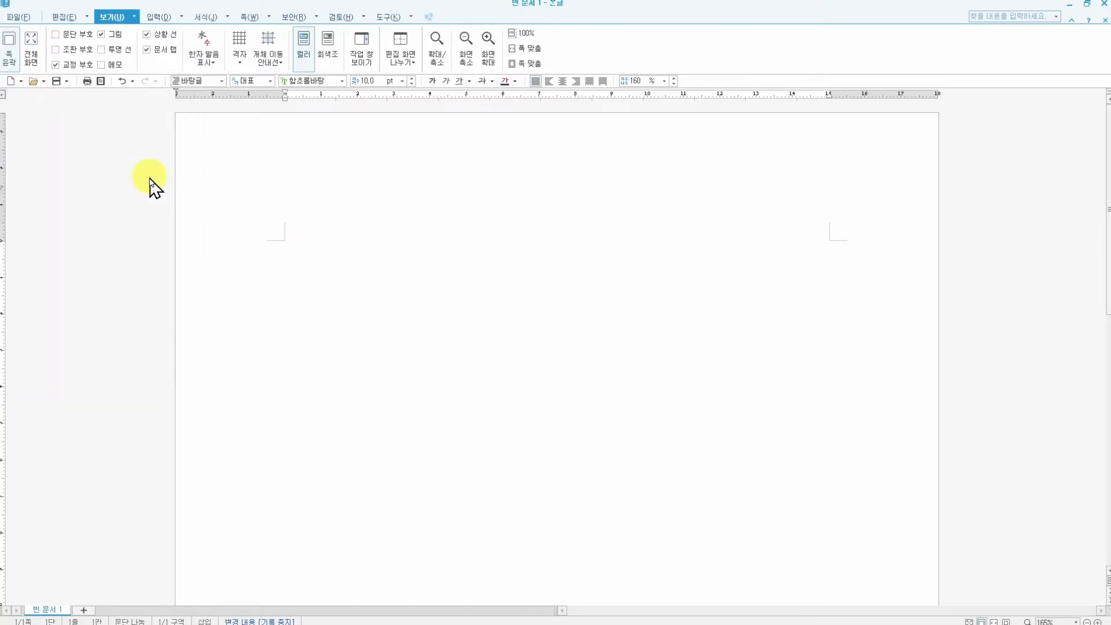
pyautogui.click(688, 201)
pyautogui.click(250, 22)
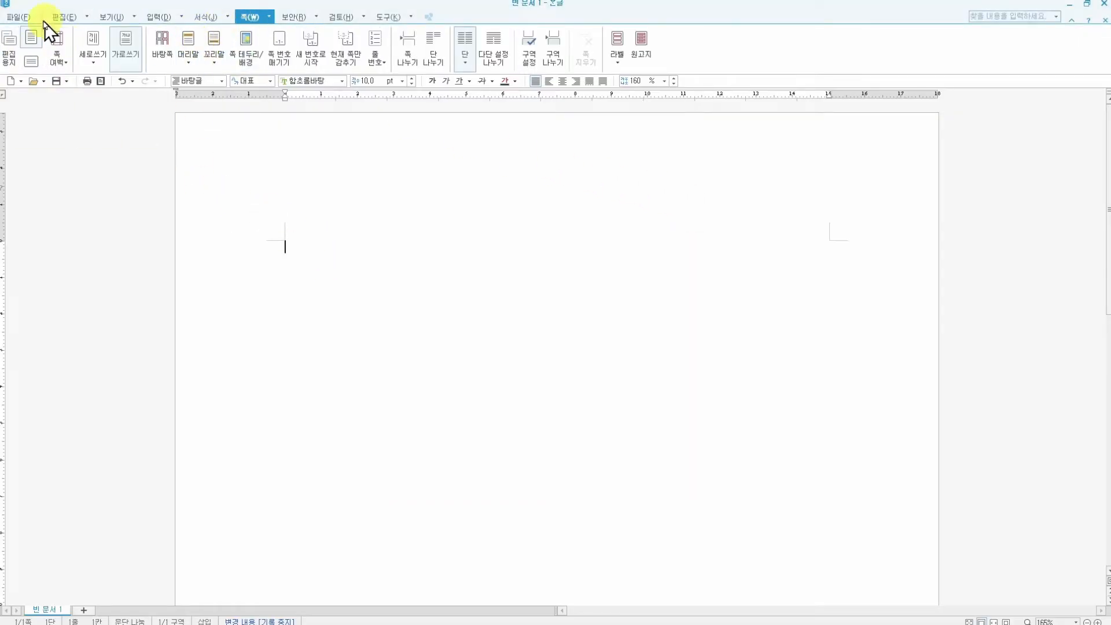
pyautogui.click(24, 20)
pyautogui.click(293, 297)
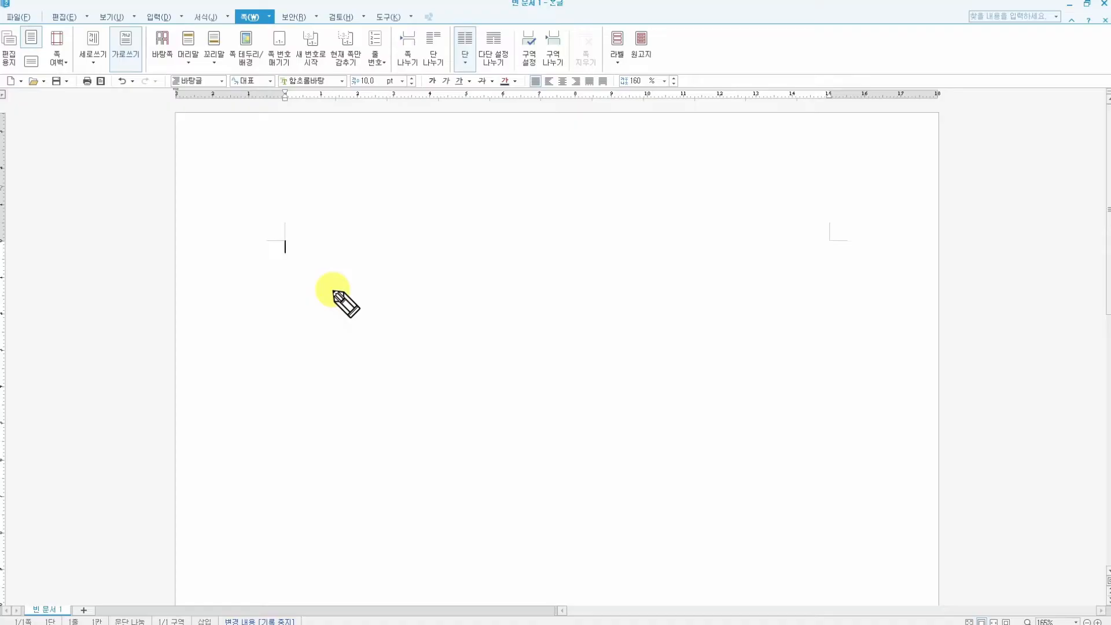
# Examine the text cursor in the document and the 삽입 (insert) mode indicator in the status bar
pyautogui.moveTo(285, 255)
pyautogui.mouseDown()
pyautogui.moveTo(295, 236)
pyautogui.moveTo(289, 270)
pyautogui.moveTo(330, 234)
pyautogui.moveTo(359, 242)
pyautogui.moveTo(360, 232)
pyautogui.mouseUp()
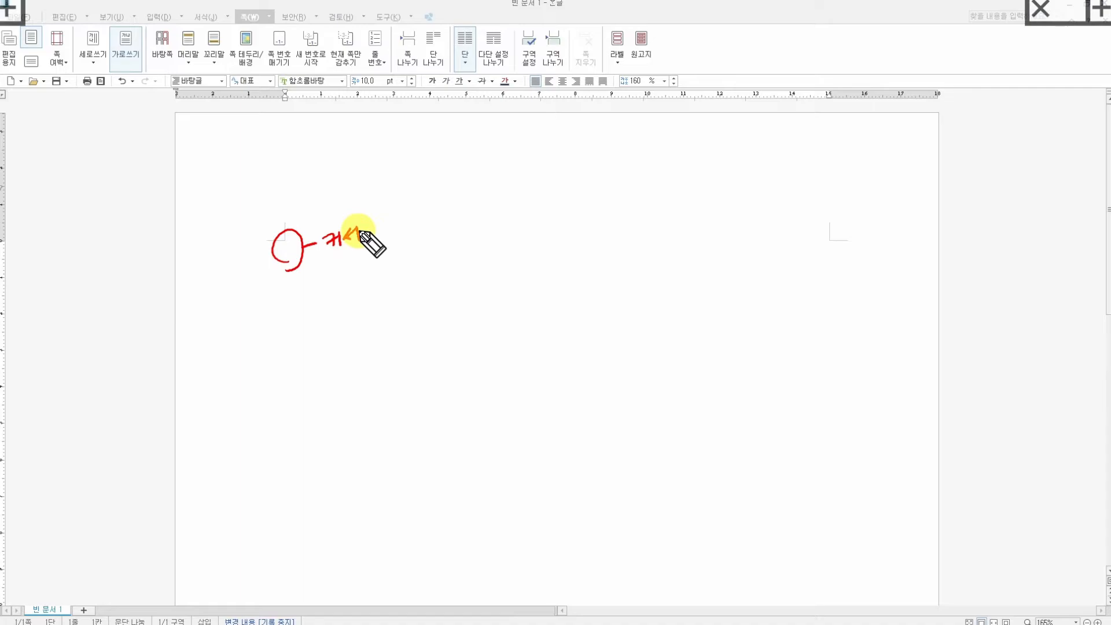
pyautogui.moveTo(287, 244); pyautogui.dragTo(288, 254)
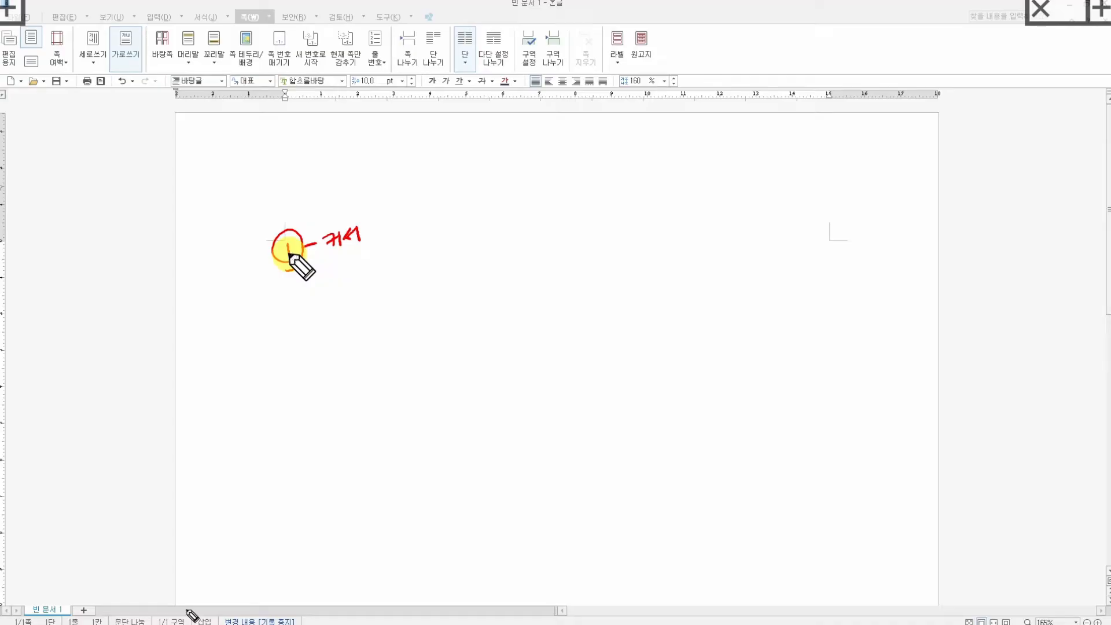
pyautogui.moveTo(209, 604); pyautogui.dragTo(289, 603)
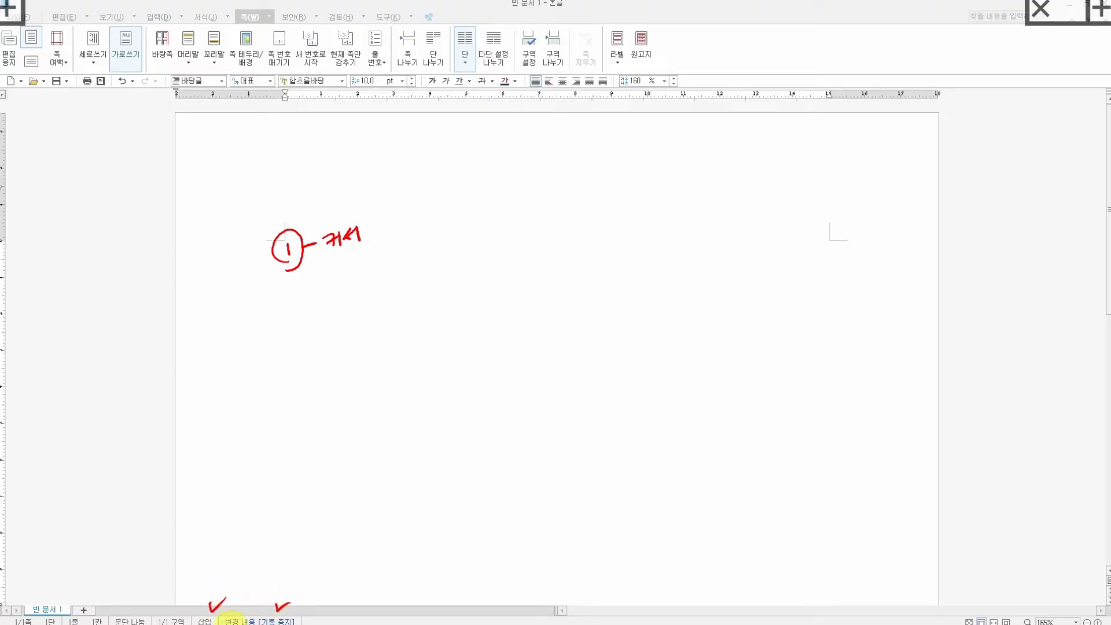
# Set the line spacing to 150% and enter the text "아래한글2016" on the first line of the document
pyautogui.click(352, 452)
pyautogui.hotkey('alt', 'shift', 'a')
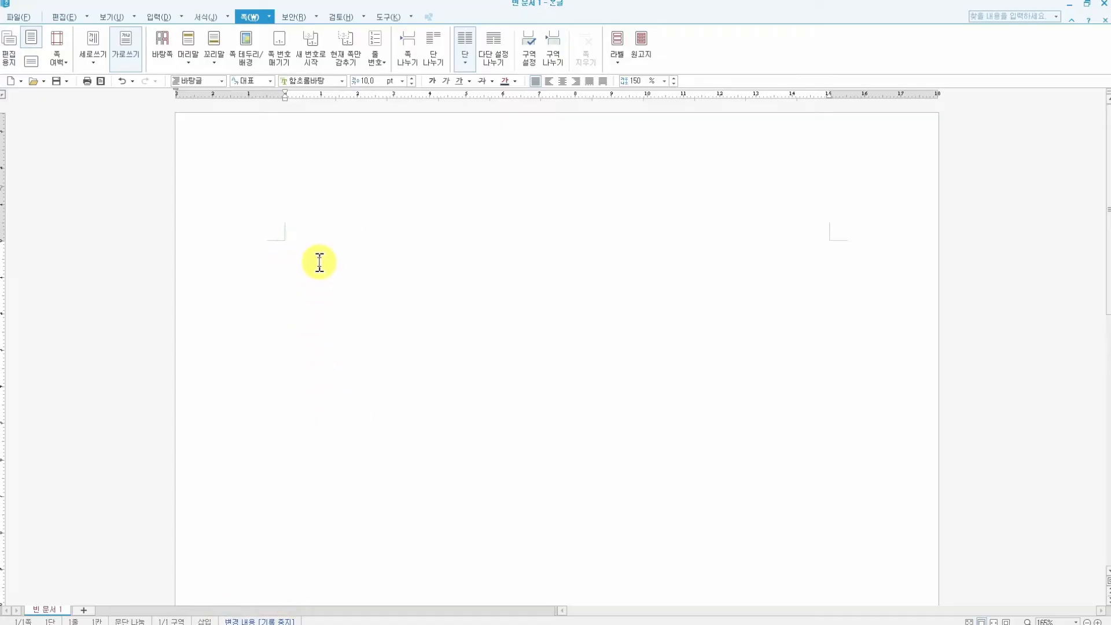
pyautogui.write('ㅇㅏ래한글 202')
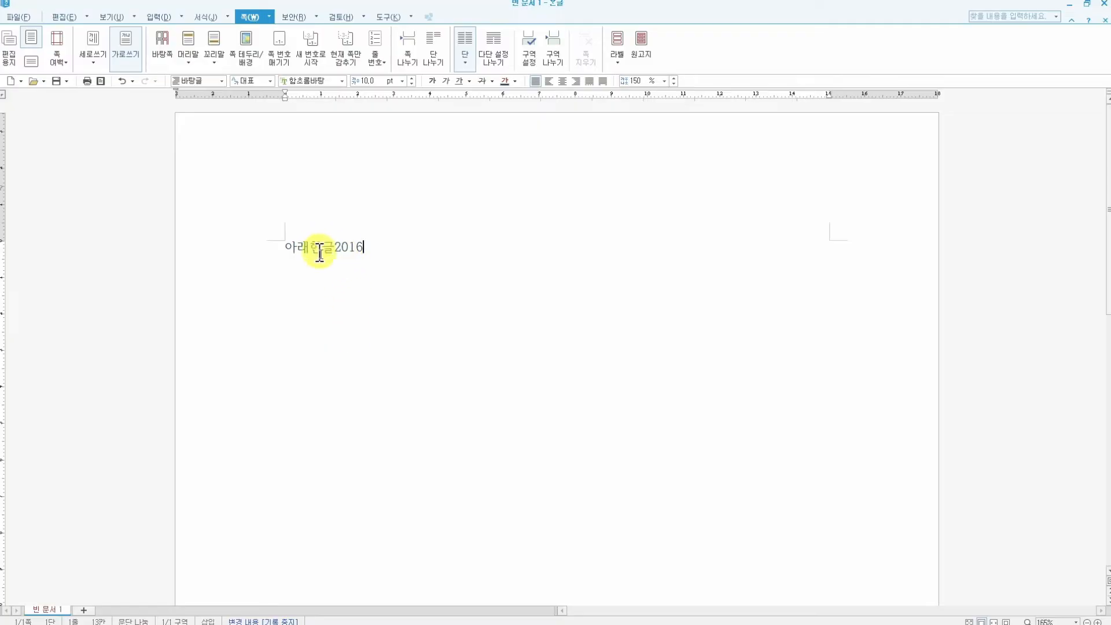
# Insert and remove spaces before "2016" in insert mode, and overwrite its first two digits with spaces in 수정 (overwrite) mode
pyautogui.click(336, 245)
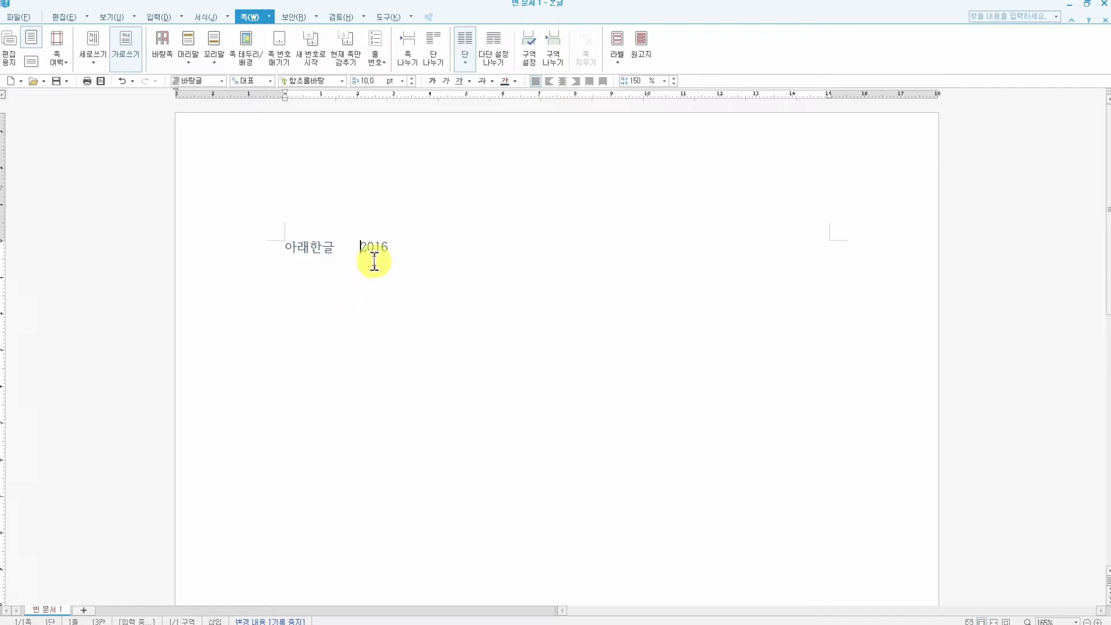
pyautogui.press('BackSpace')
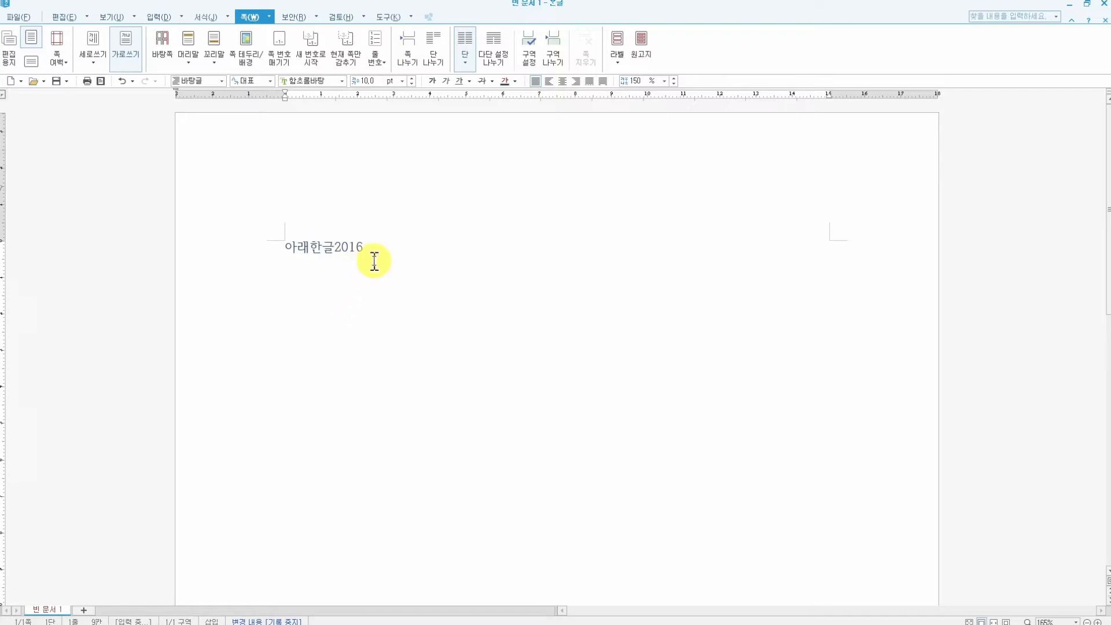
pyautogui.click(211, 620)
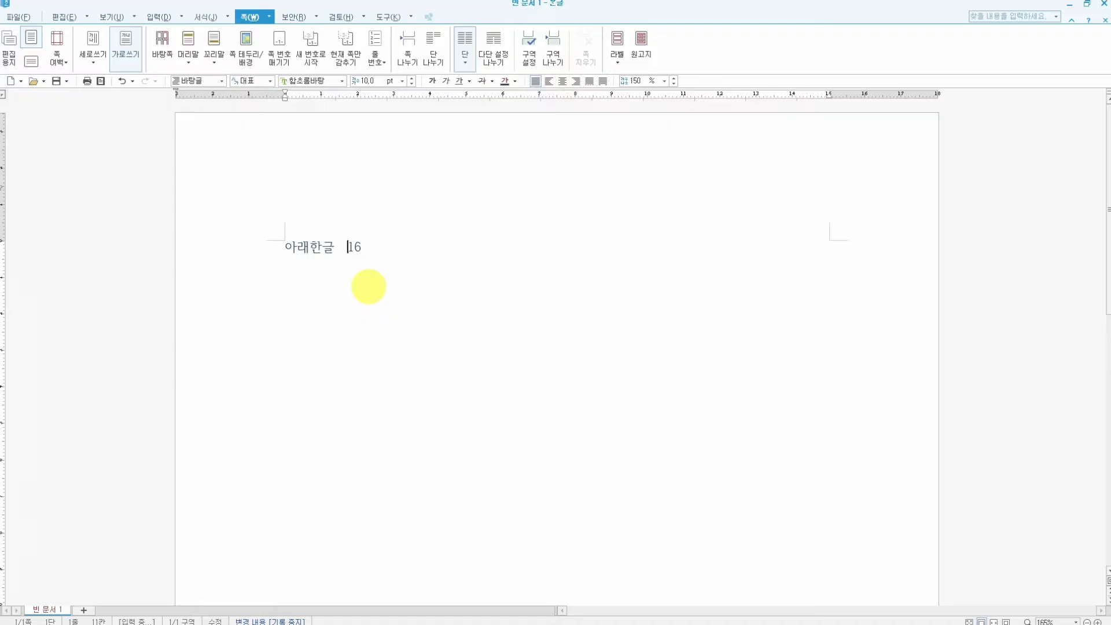
# Return to 삽입 (insert) mode and add spaces between "아래" and "한글"
pyautogui.click(312, 250)
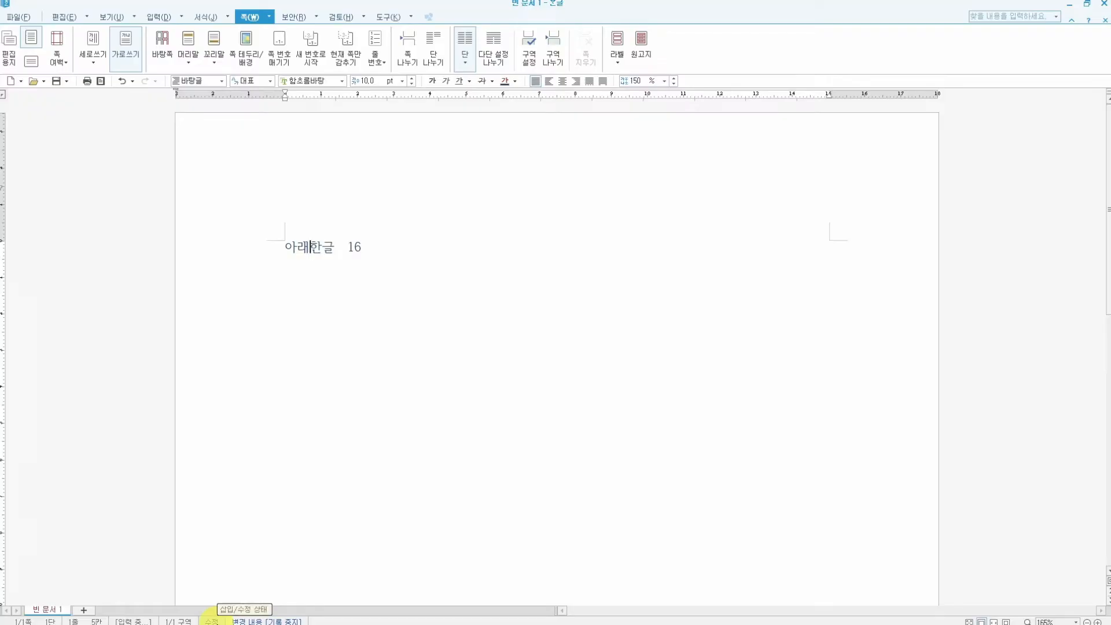
pyautogui.click(210, 621)
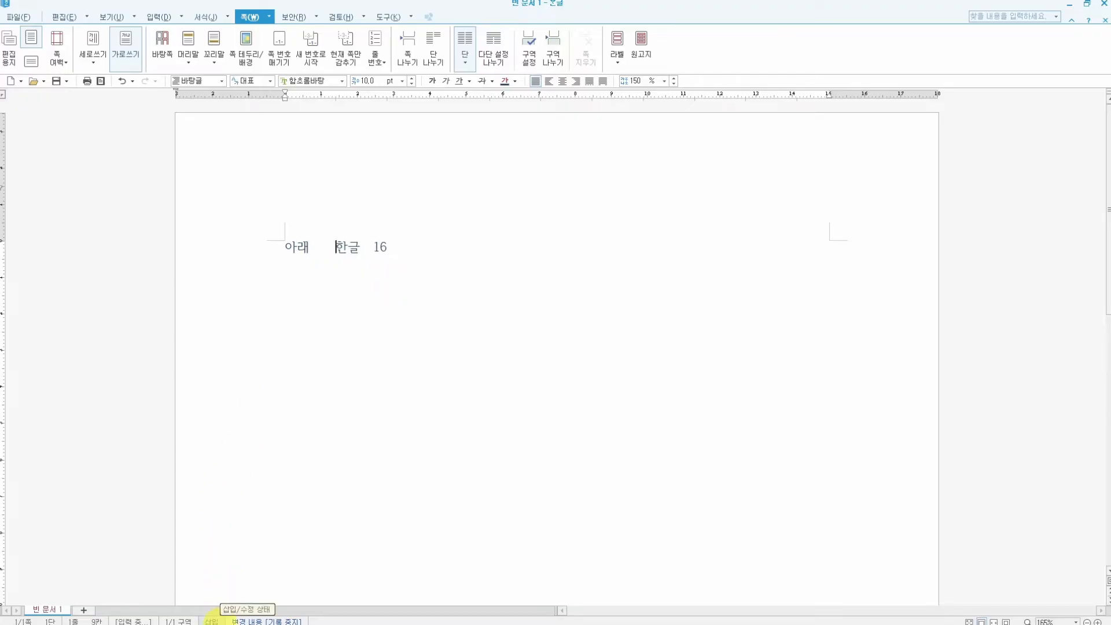
# Start recording changes (변경 내용 기록) and insert "워드" in front of "한글"
pyautogui.click(257, 622)
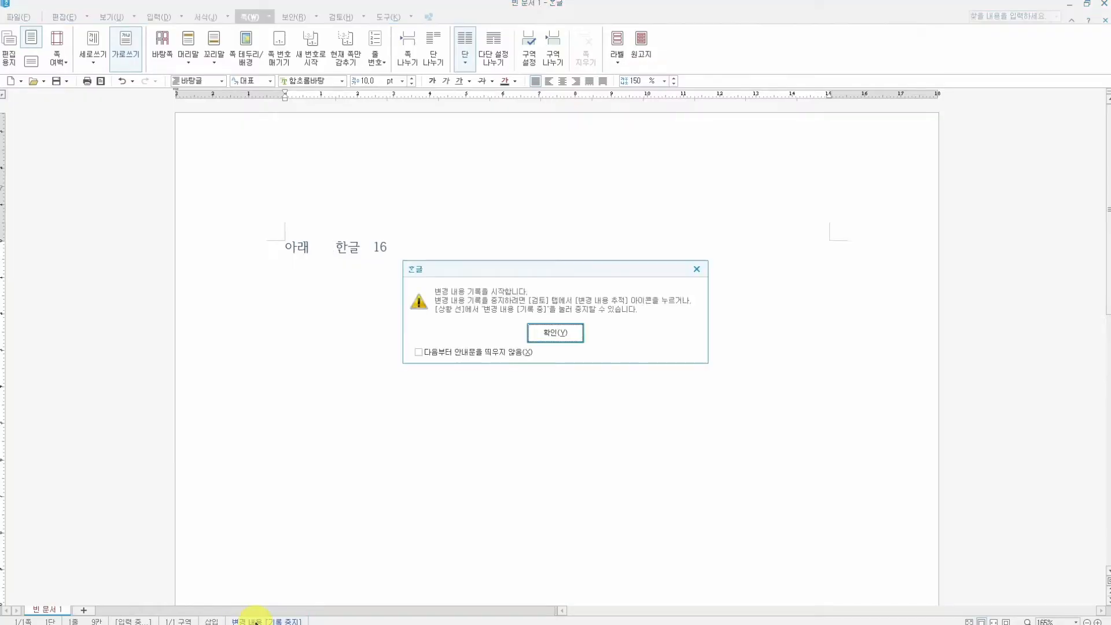
pyautogui.click(553, 335)
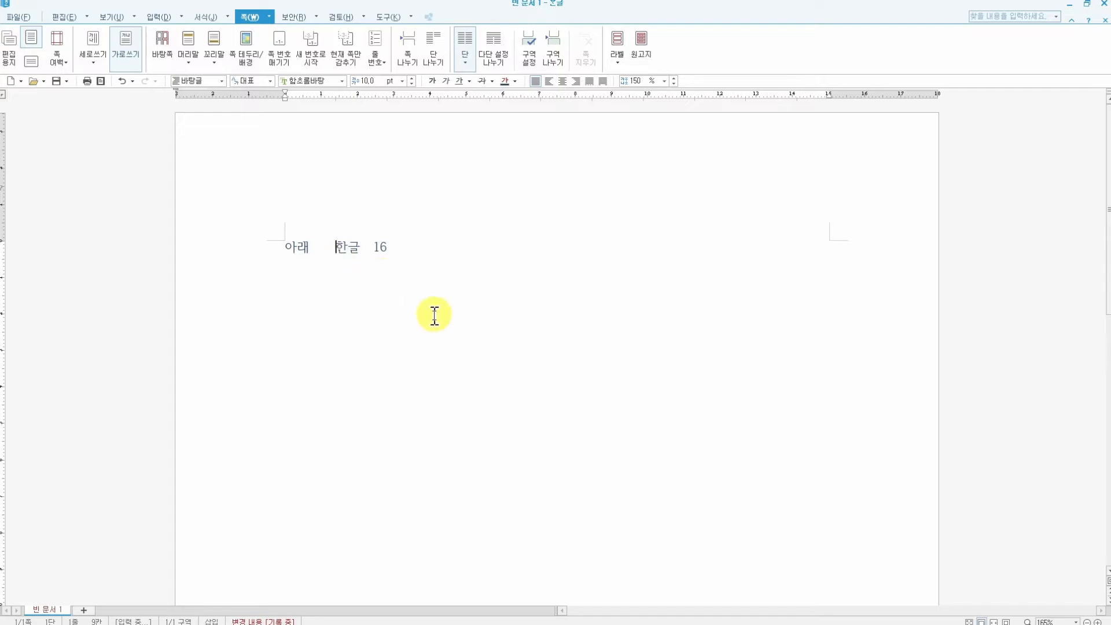
pyautogui.write('워드')
pyautogui.moveTo(360, 248)
pyautogui.mouseDown()
pyautogui.moveTo(337, 248)
pyautogui.moveTo(366, 249)
pyautogui.mouseUp()
pyautogui.click(349, 258)
# Replace "16" at the end of the line with "2021" as a tracked change, and stop recording changes
pyautogui.click(421, 247)
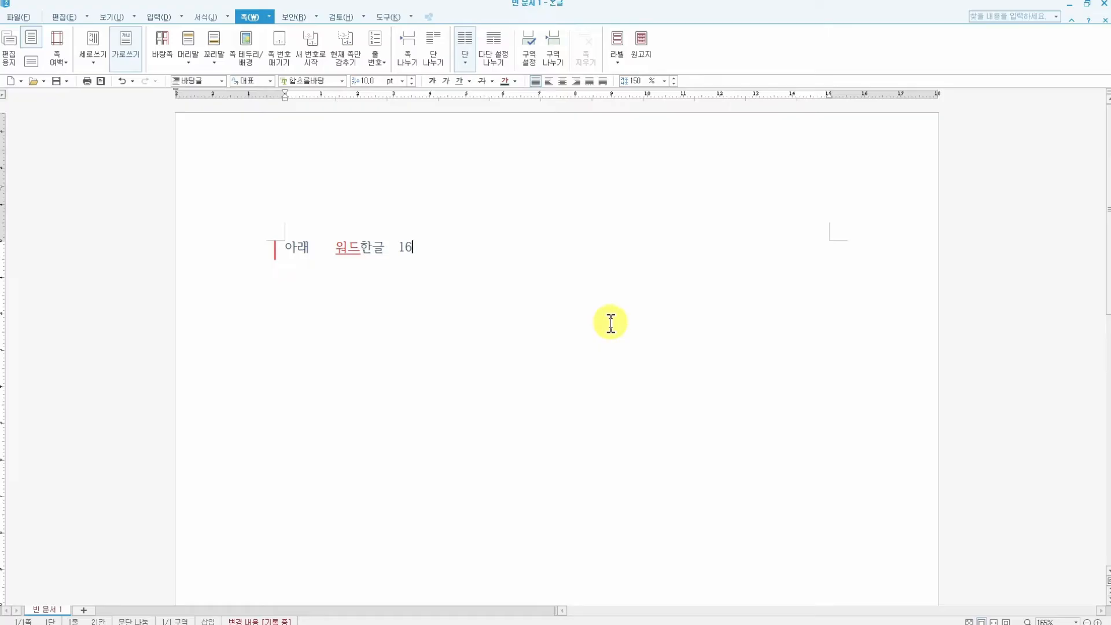
pyautogui.press('BackSpace')
pyautogui.press('BackSpace')
pyautogui.press('BackSpace')
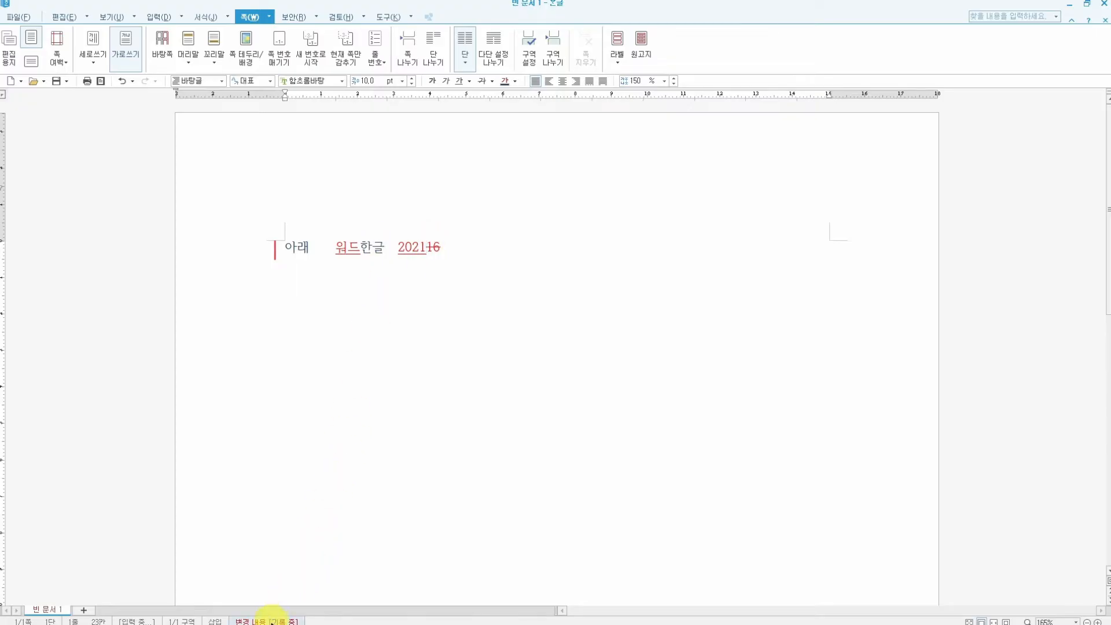
pyautogui.click(272, 621)
pyautogui.click(556, 339)
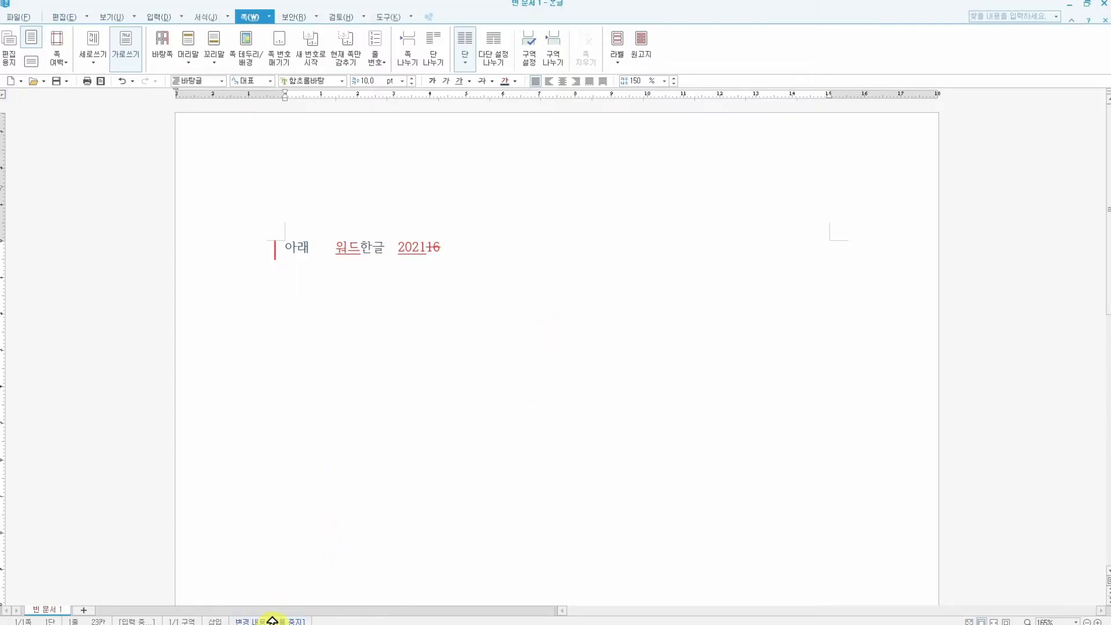
# Delete everything after "아래" on the first line of the document
pyautogui.moveTo(446, 253); pyautogui.dragTo(339, 258)
pyautogui.click(340, 258)
pyautogui.press('Delete')
pyautogui.press('Delete')
pyautogui.press('Delete')
pyautogui.press('Delete')
pyautogui.press('Delete')
pyautogui.press('Delete')
pyautogui.press('Delete')
pyautogui.press('Delete')
pyautogui.press('Delete')
pyautogui.press('Delete')
pyautogui.press('Delete')
pyautogui.press('Delete')
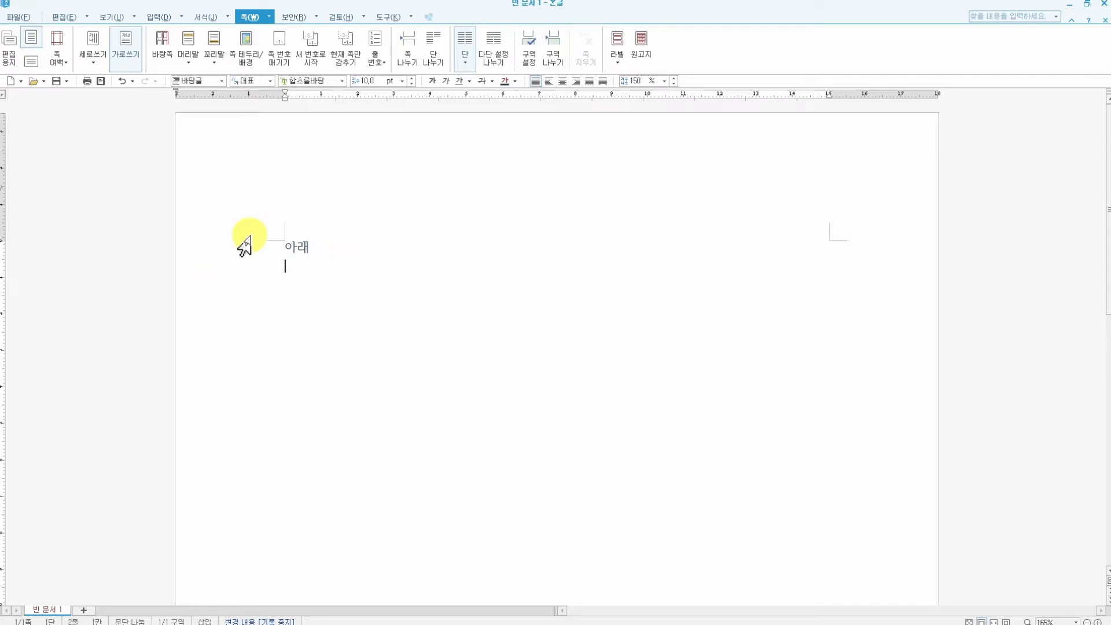
# Toggle the display of the layout marks (조판 부호) and add a line break to the document
pyautogui.click(114, 17)
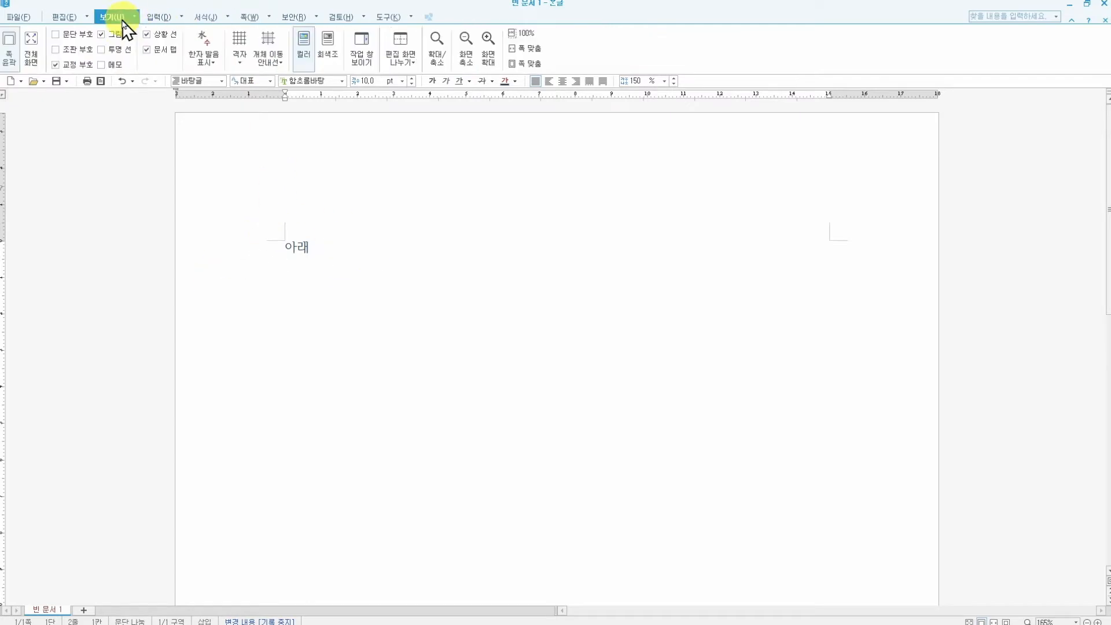
pyautogui.click(87, 51)
pyautogui.click(80, 50)
pyautogui.press('Return')
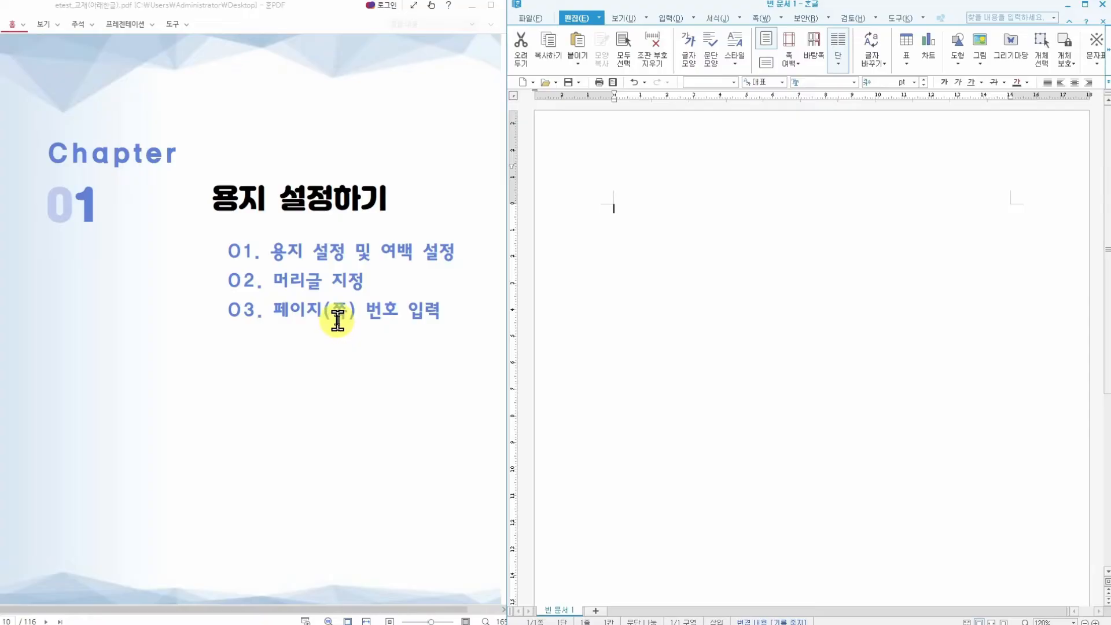
# Find the 용지 설정 및 여백 설정 section in the textbook PDF and review its exam question layout
pyautogui.scroll(-5, 337, 319)
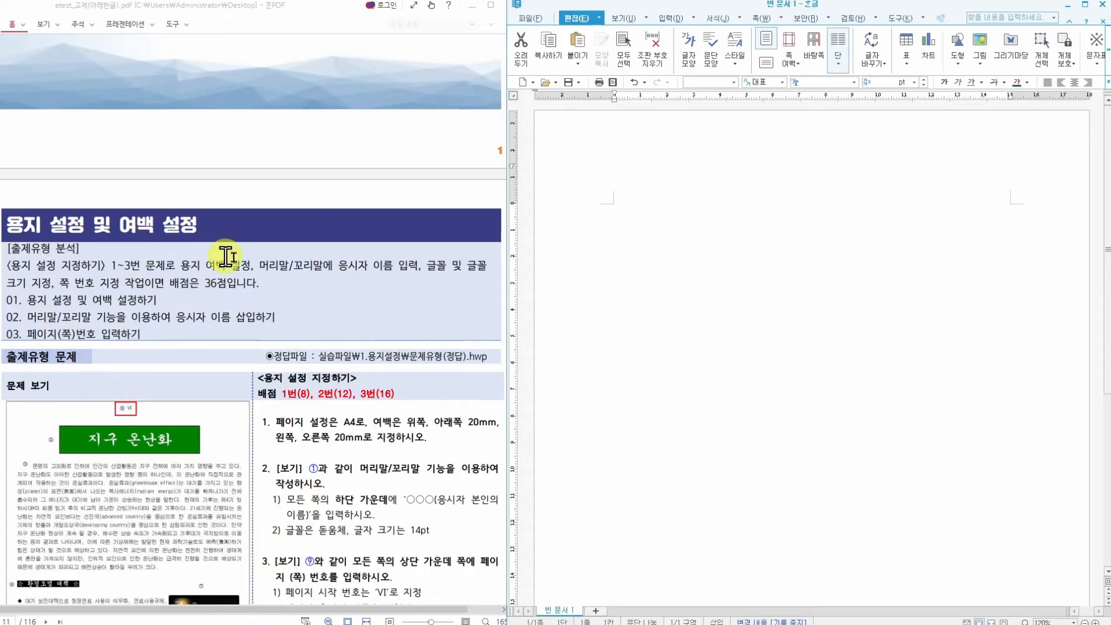
pyautogui.scroll(-2, 275, 204)
pyautogui.click(665, 256)
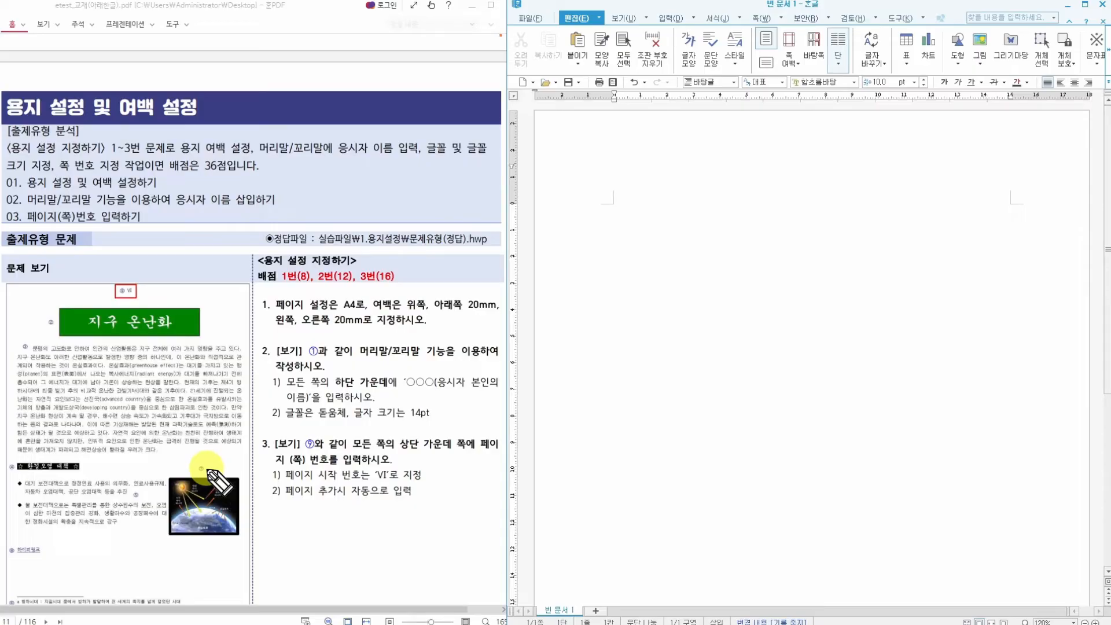
pyautogui.click(70, 277)
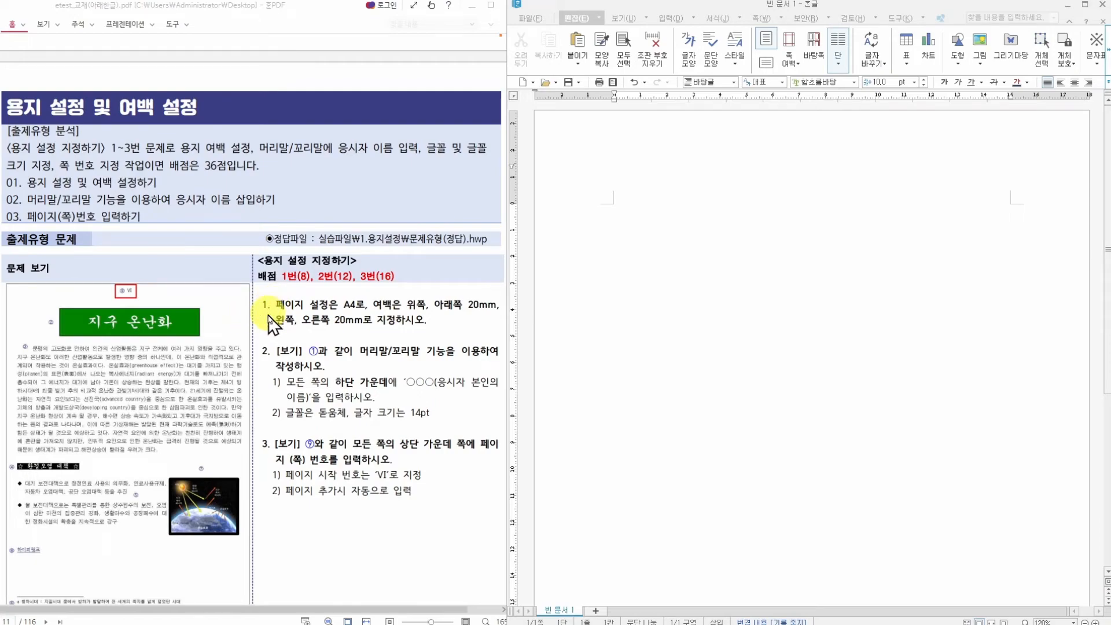
# Examine question 1 of 용지 설정 지정하기 in the textbook PDF for the required paper size and page margins
pyautogui.moveTo(275, 312); pyautogui.dragTo(339, 311)
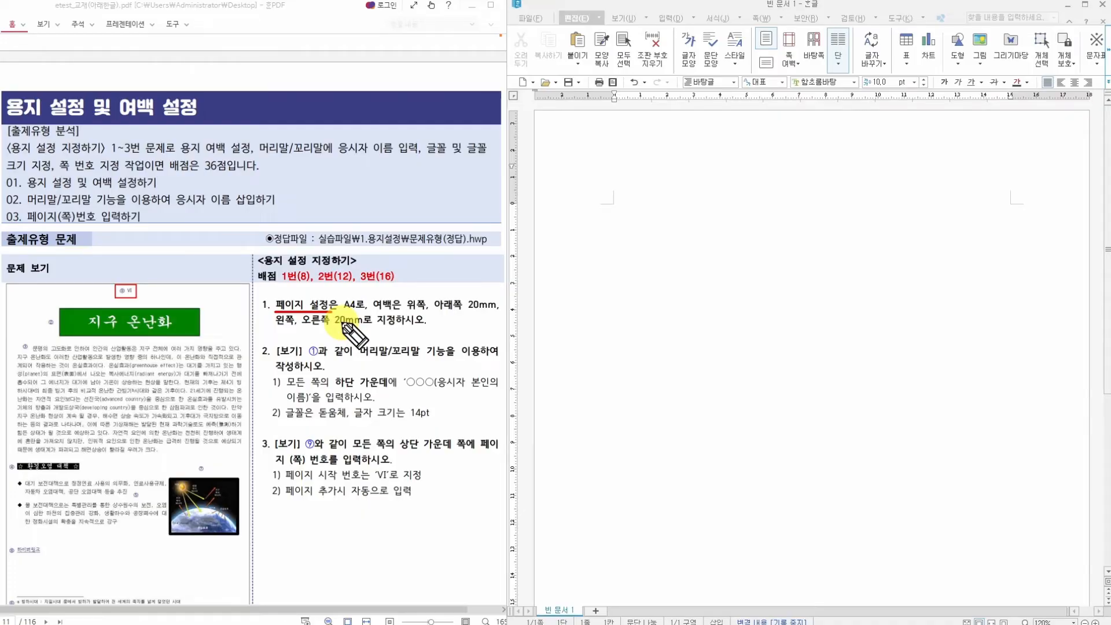
pyautogui.moveTo(304, 288)
pyautogui.mouseDown()
pyautogui.moveTo(306, 303)
pyautogui.moveTo(315, 285)
pyautogui.mouseUp()
pyautogui.moveTo(305, 294); pyautogui.dragTo(313, 293)
pyautogui.moveTo(315, 288); pyautogui.dragTo(325, 299)
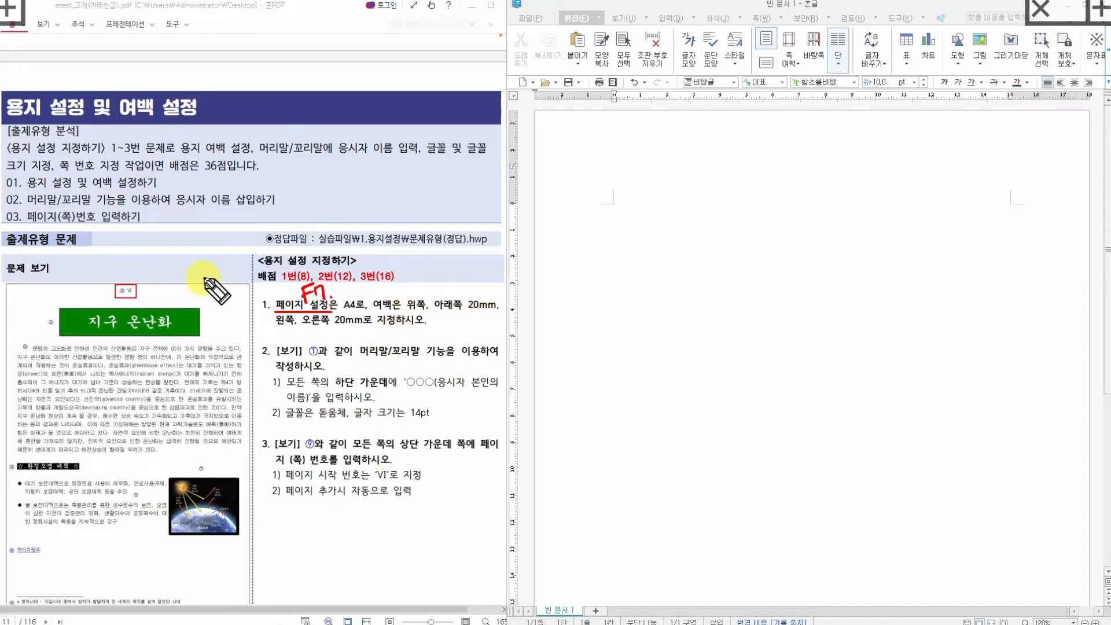
pyautogui.moveTo(188, 293); pyautogui.dragTo(245, 254)
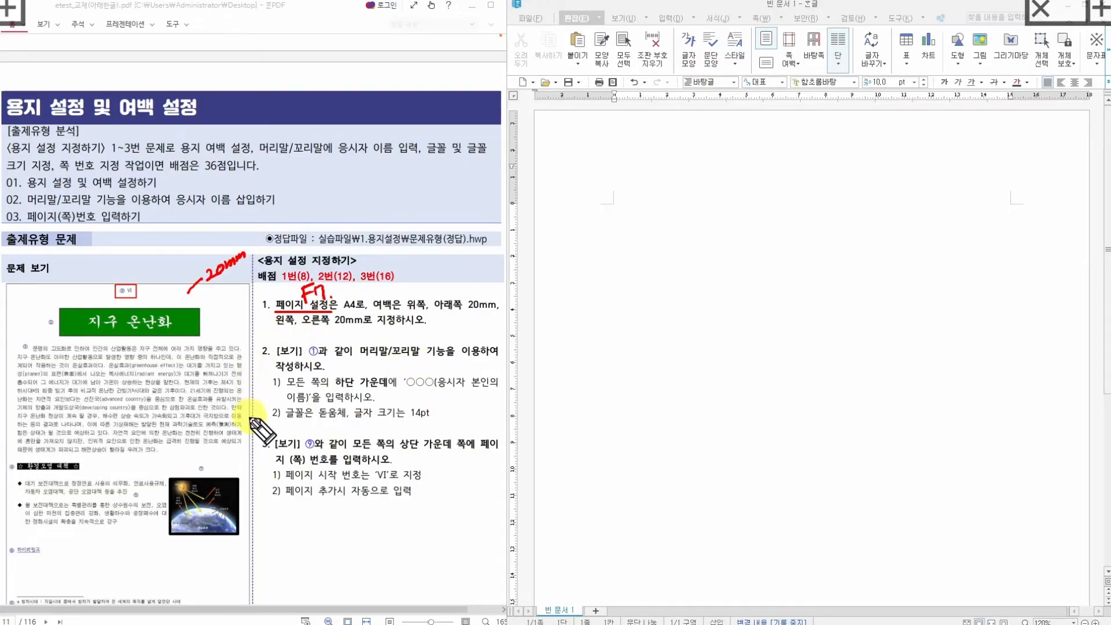
pyautogui.moveTo(256, 443)
pyautogui.mouseDown()
pyautogui.moveTo(250, 455)
pyautogui.moveTo(251, 421)
pyautogui.mouseUp()
pyautogui.moveTo(259, 412); pyautogui.dragTo(286, 409)
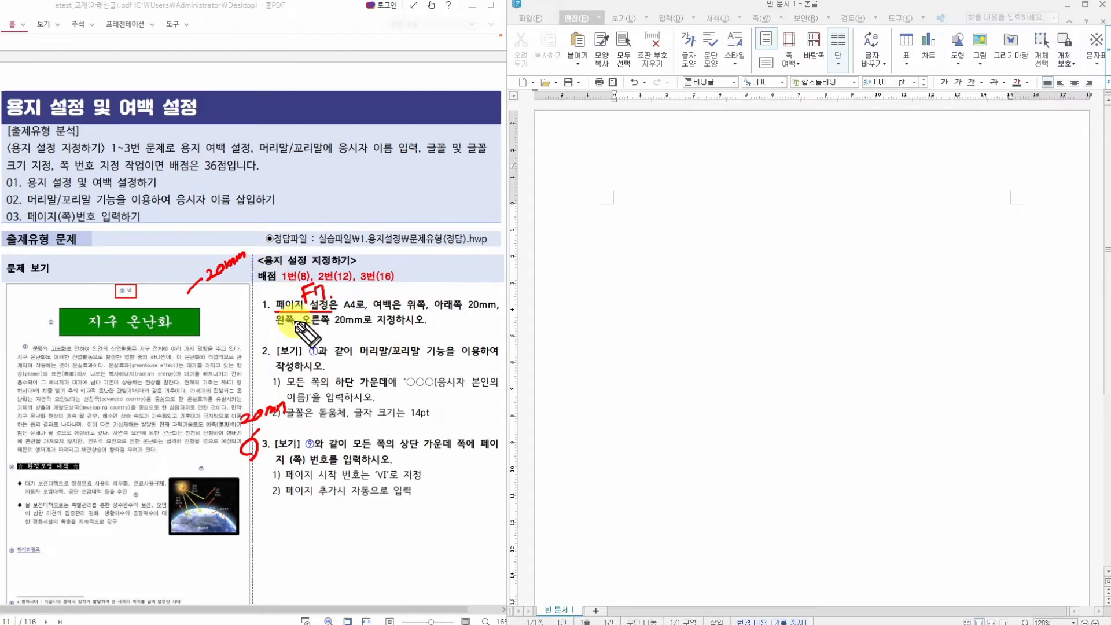
pyautogui.press('Escape')
# Locate the 편집 용지 command among the 쪽 and 파일 commands of 한글 and open the page setup settings
pyautogui.click(628, 230)
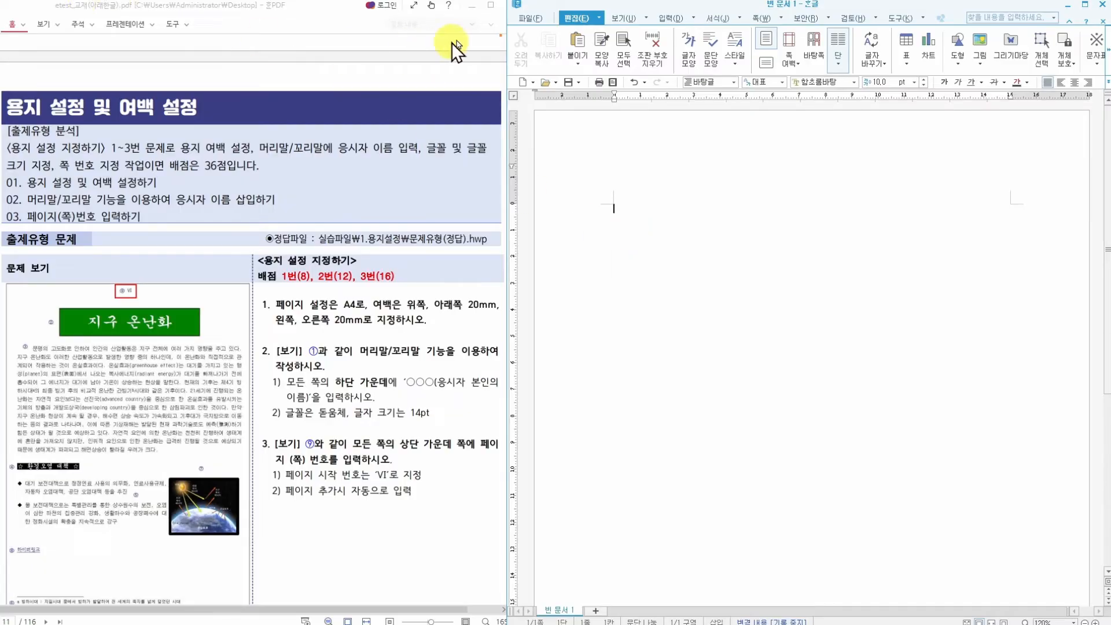
pyautogui.click(756, 16)
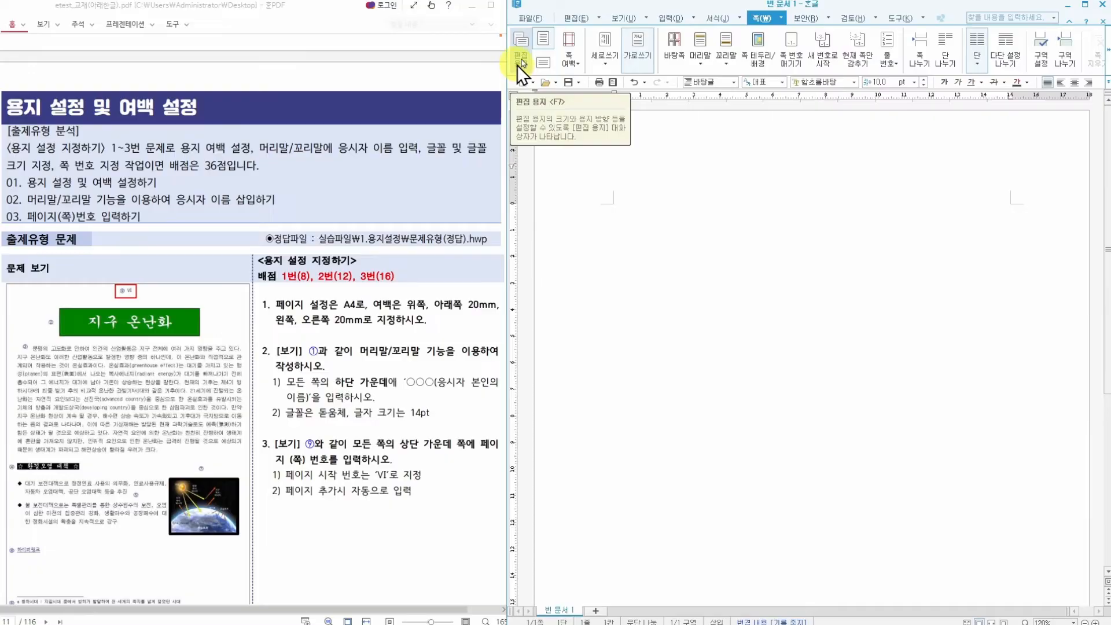
pyautogui.click(529, 18)
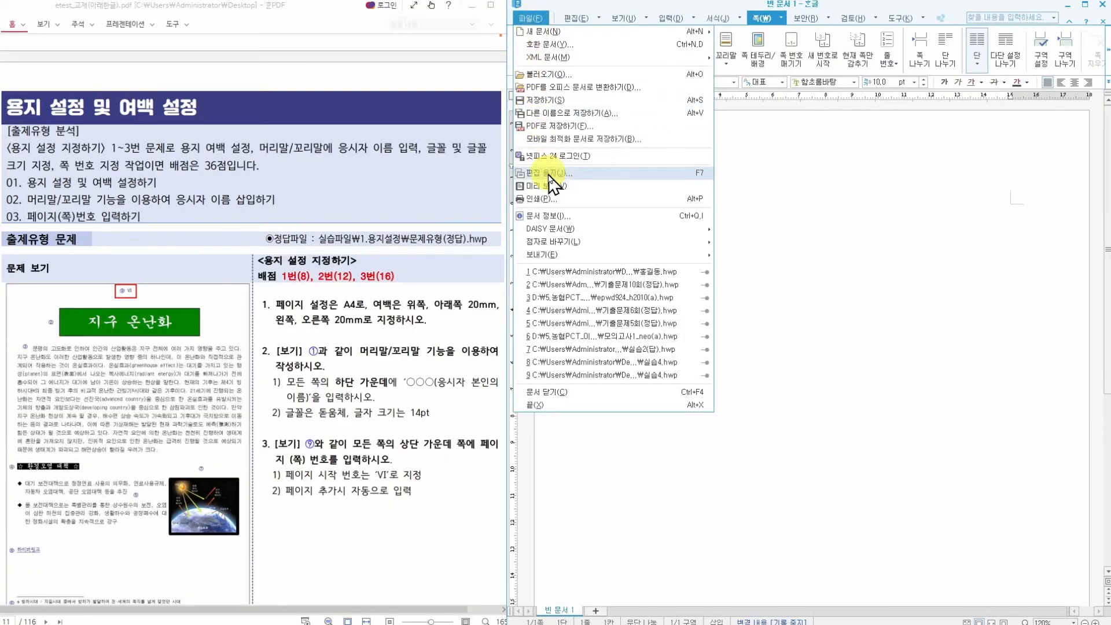
pyautogui.click(762, 22)
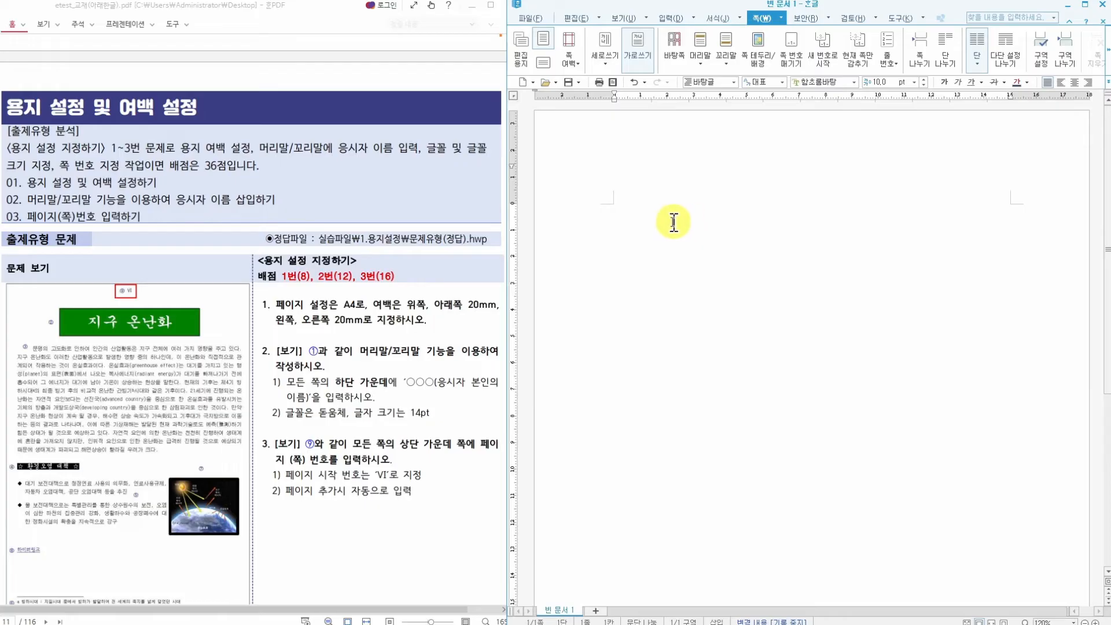
pyautogui.press('F7')
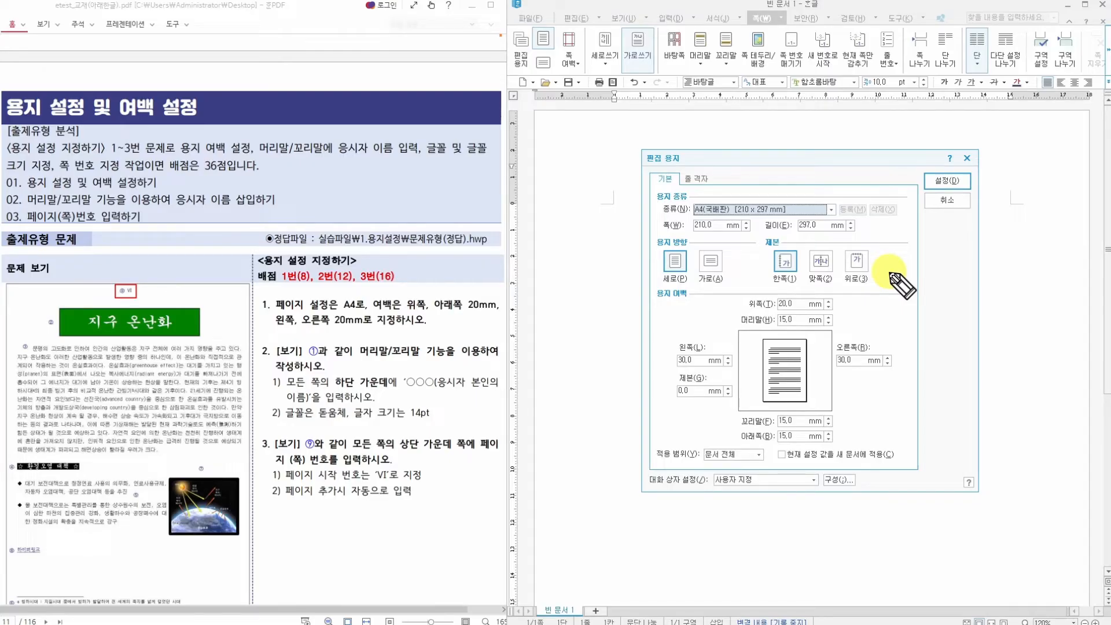
# Compare the page, header (머리말) and footer (꼬리말) margins in the page setup with the margins required by question 1
pyautogui.moveTo(782, 312); pyautogui.dragTo(785, 313)
pyautogui.moveTo(778, 448)
pyautogui.mouseDown()
pyautogui.moveTo(795, 430)
pyautogui.moveTo(788, 448)
pyautogui.mouseUp()
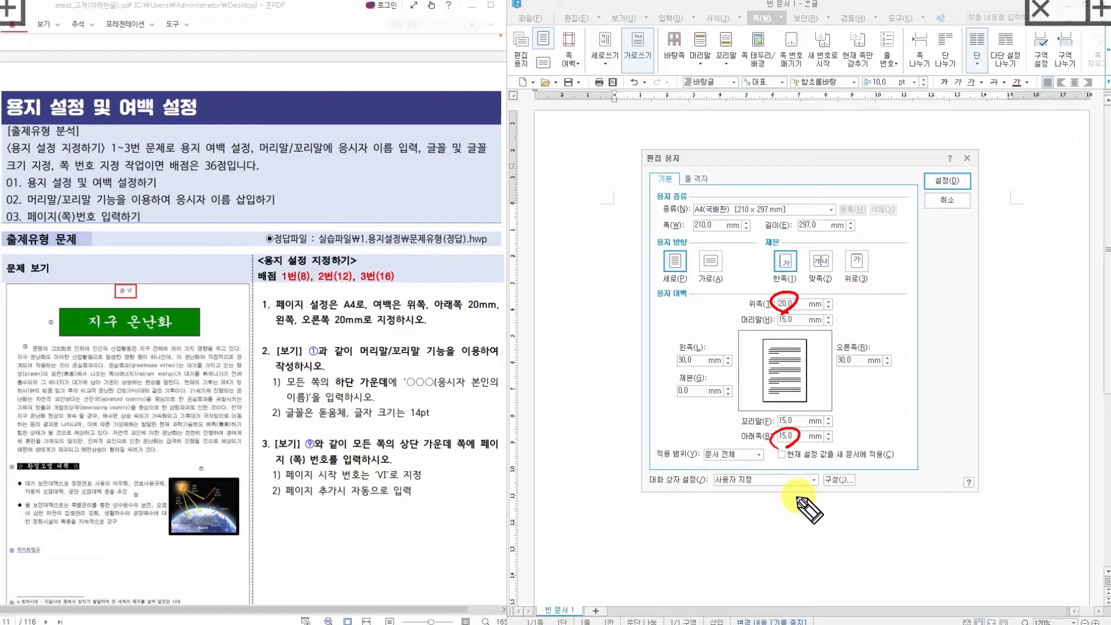
pyautogui.moveTo(474, 314); pyautogui.dragTo(482, 320)
pyautogui.moveTo(679, 373)
pyautogui.mouseDown()
pyautogui.moveTo(686, 348)
pyautogui.moveTo(692, 365)
pyautogui.mouseUp()
pyautogui.moveTo(849, 346)
pyautogui.mouseDown()
pyautogui.moveTo(854, 365)
pyautogui.moveTo(839, 375)
pyautogui.mouseUp()
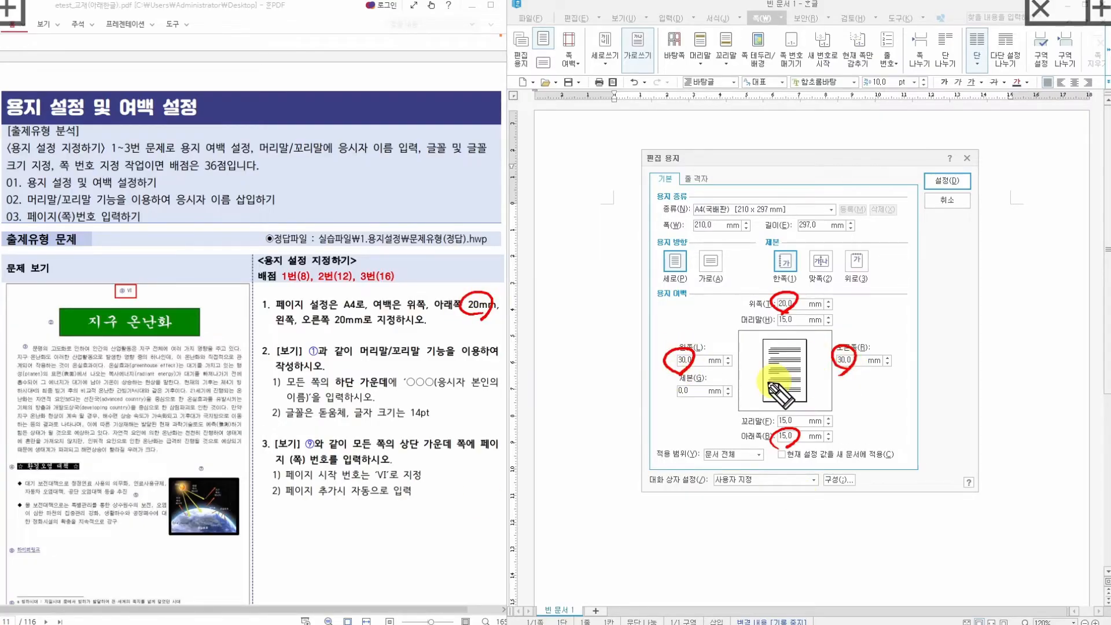
pyautogui.moveTo(774, 326); pyautogui.dragTo(803, 326)
pyautogui.moveTo(778, 440); pyautogui.dragTo(780, 427)
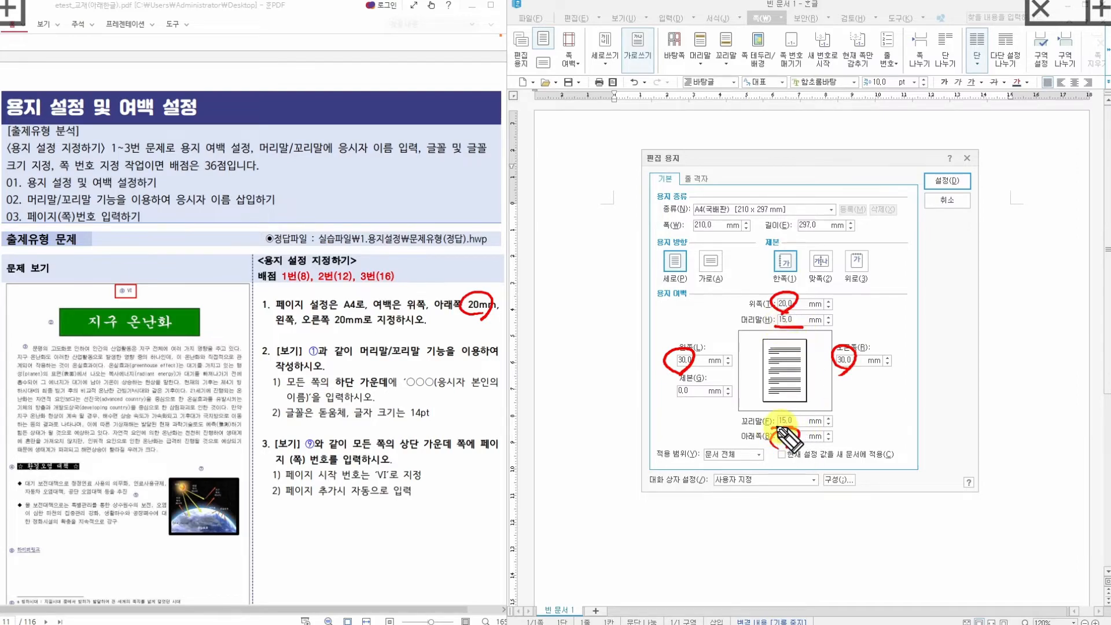
pyautogui.press('Escape')
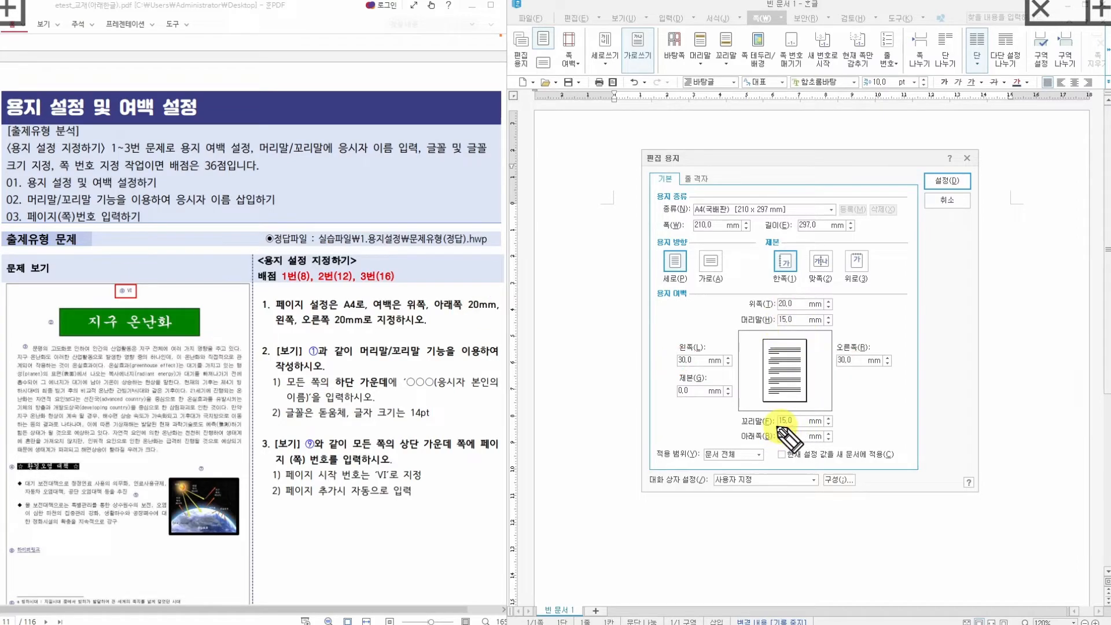
pyautogui.press('Escape')
# Set the top, bottom, left and right page margins to 20 mm
pyautogui.moveTo(802, 305); pyautogui.dragTo(758, 308)
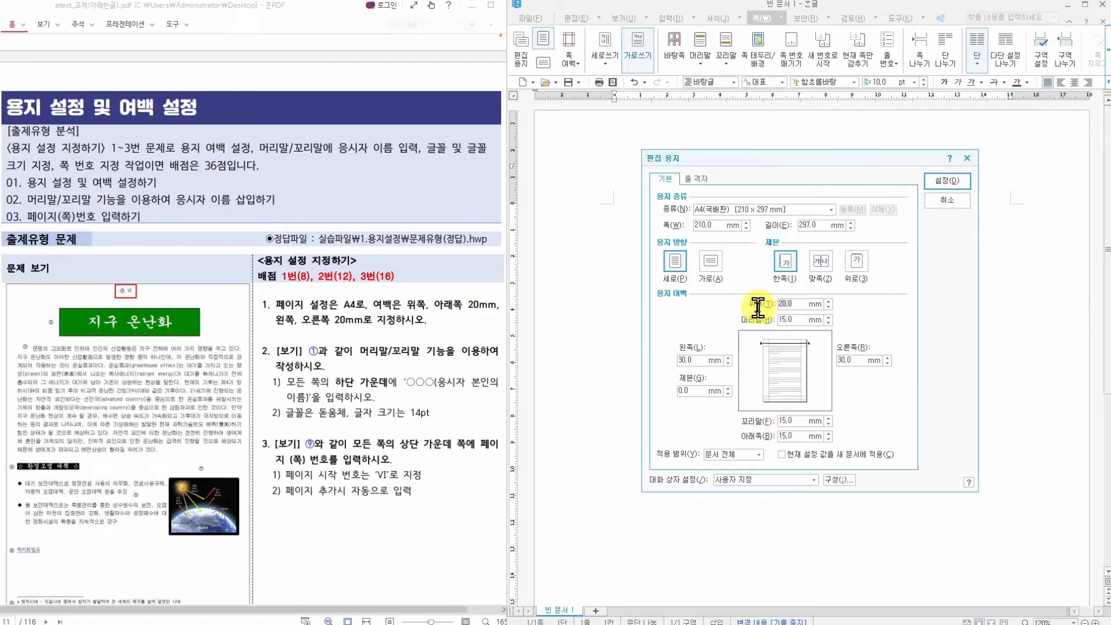
pyautogui.write('20')
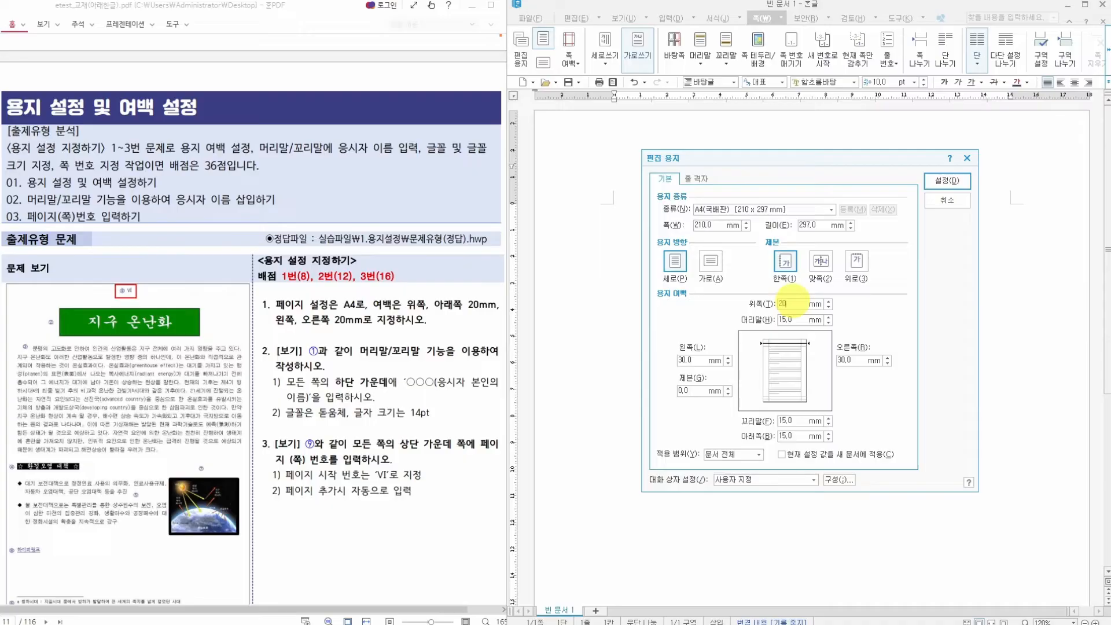
pyautogui.press('Tab')
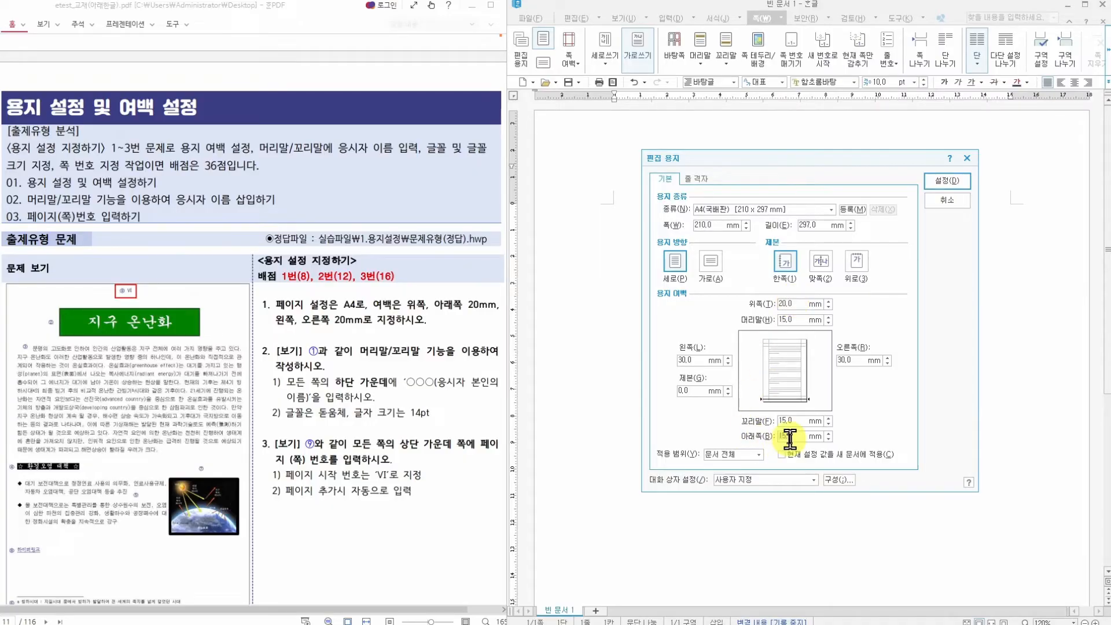
pyautogui.moveTo(670, 425)
pyautogui.mouseDown()
pyautogui.moveTo(720, 446)
pyautogui.moveTo(710, 431)
pyautogui.mouseUp()
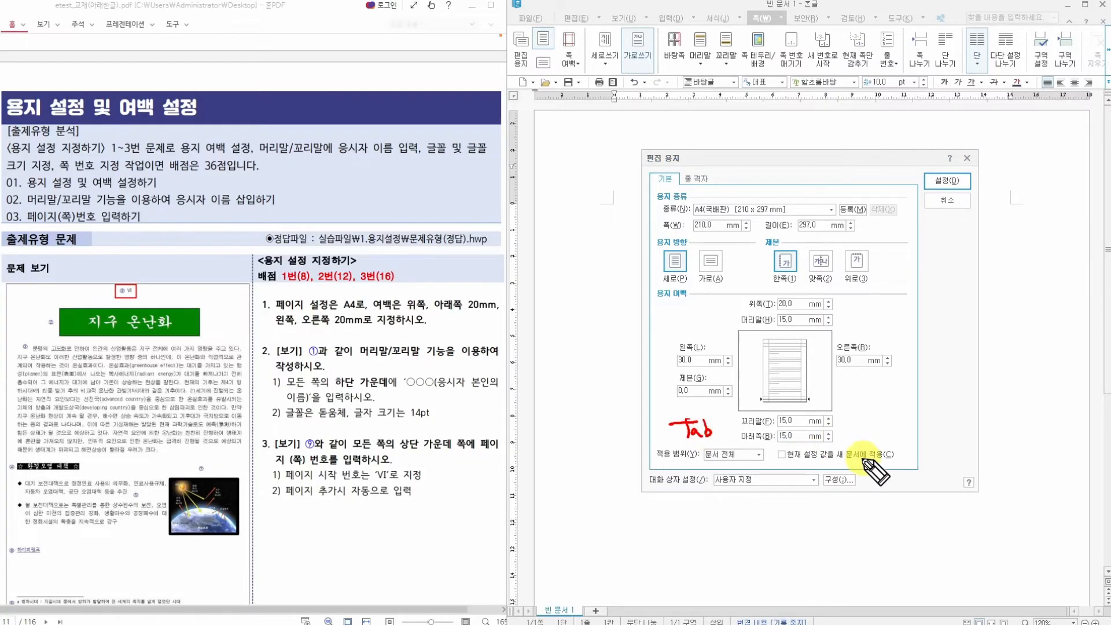
pyautogui.press('Escape')
pyautogui.moveTo(796, 436); pyautogui.dragTo(764, 439)
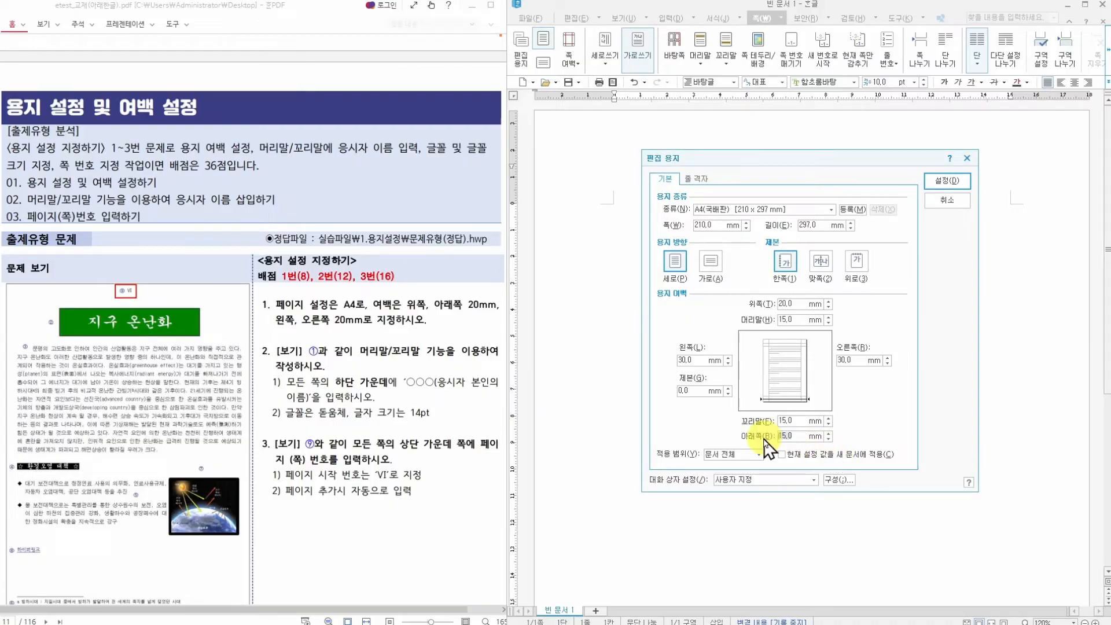
pyautogui.write('20')
pyautogui.press('Tab')
pyautogui.write('20')
pyautogui.doubleClick(851, 360)
pyautogui.write('20')
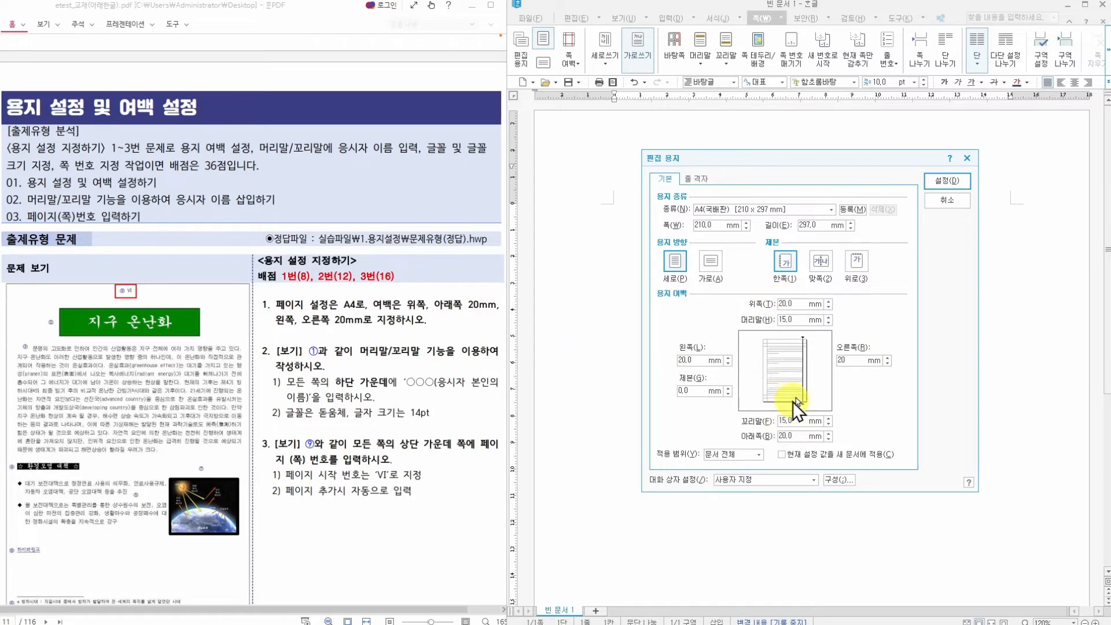
# Apply the page setup to the whole document
pyautogui.click(942, 181)
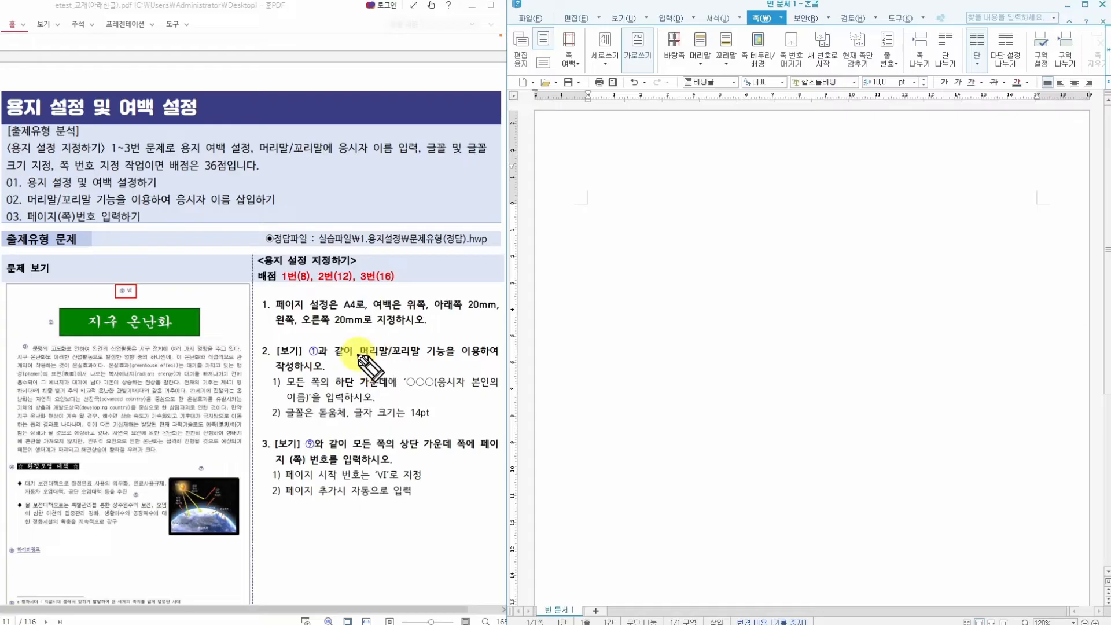
# Examine questions 2 and 3 in the textbook PDF for the footer name position, font and size, and the page number position and starting number
pyautogui.moveTo(359, 360); pyautogui.dragTo(422, 359)
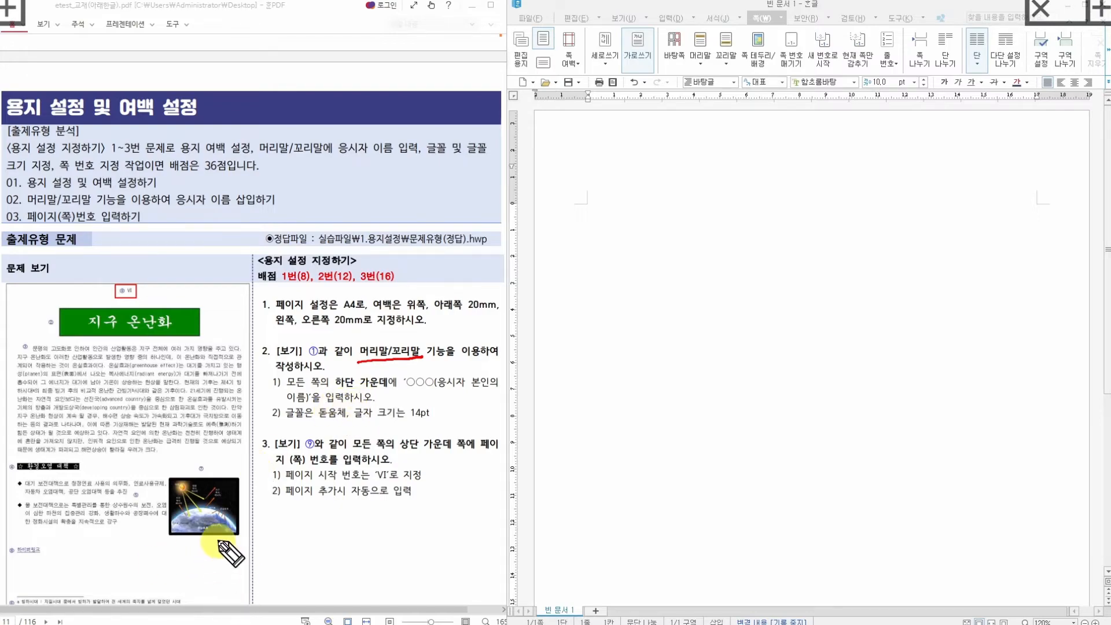
pyautogui.moveTo(132, 614)
pyautogui.mouseDown()
pyautogui.moveTo(122, 603)
pyautogui.moveTo(133, 619)
pyautogui.mouseUp()
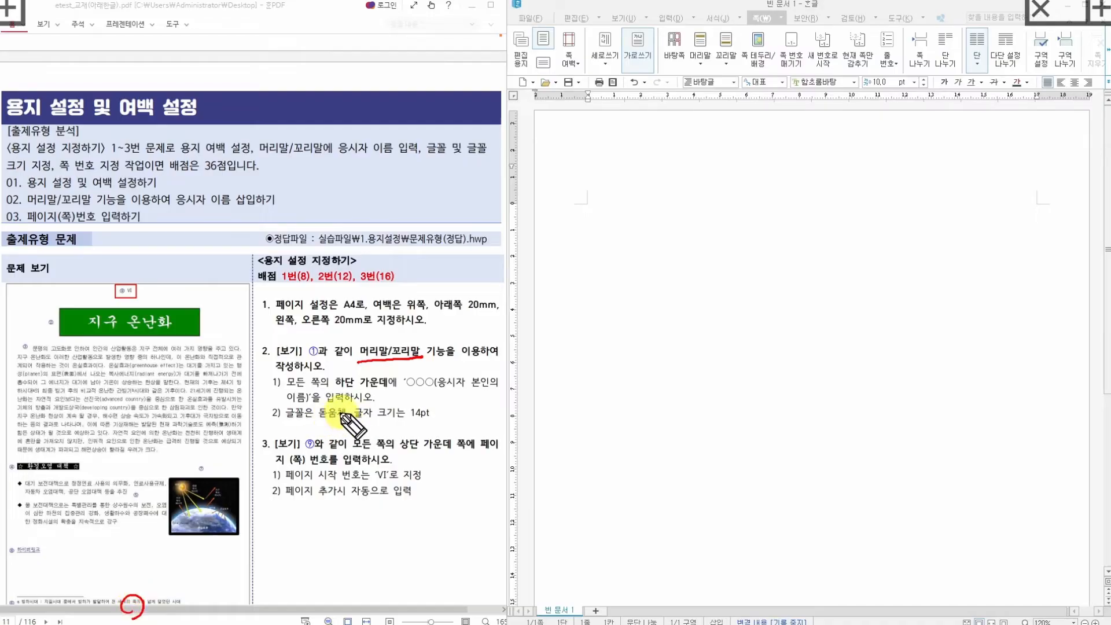
pyautogui.moveTo(319, 414)
pyautogui.mouseDown()
pyautogui.moveTo(429, 412)
pyautogui.moveTo(421, 426)
pyautogui.mouseUp()
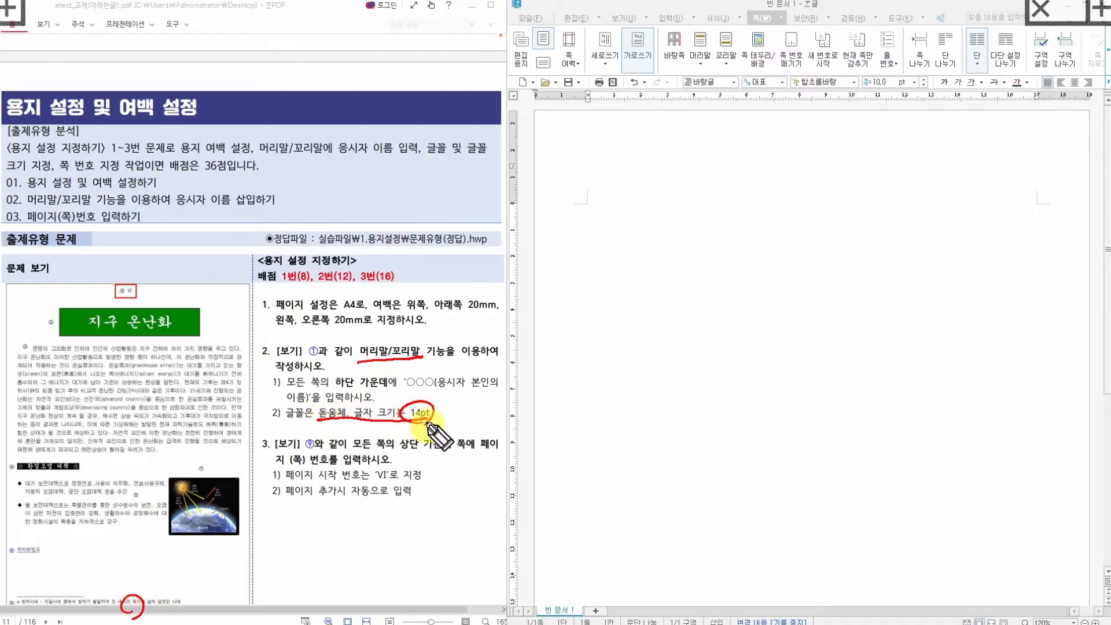
pyautogui.moveTo(125, 306)
pyautogui.mouseDown()
pyautogui.moveTo(115, 273)
pyautogui.moveTo(134, 307)
pyautogui.mouseUp()
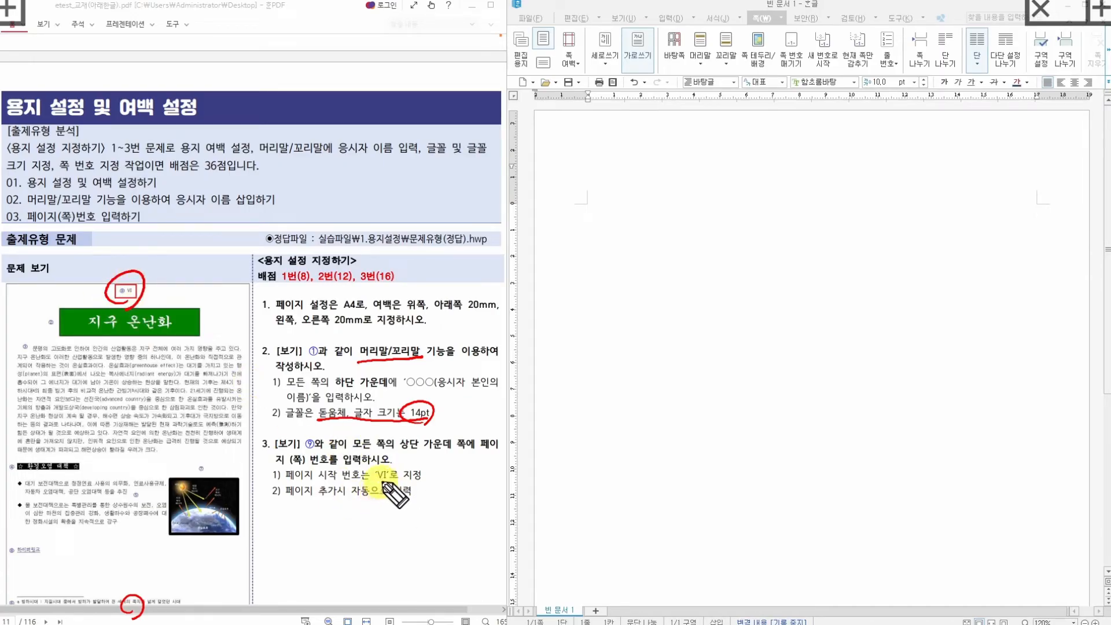
pyautogui.moveTo(399, 482)
pyautogui.mouseDown()
pyautogui.moveTo(372, 467)
pyautogui.moveTo(382, 448)
pyautogui.mouseUp()
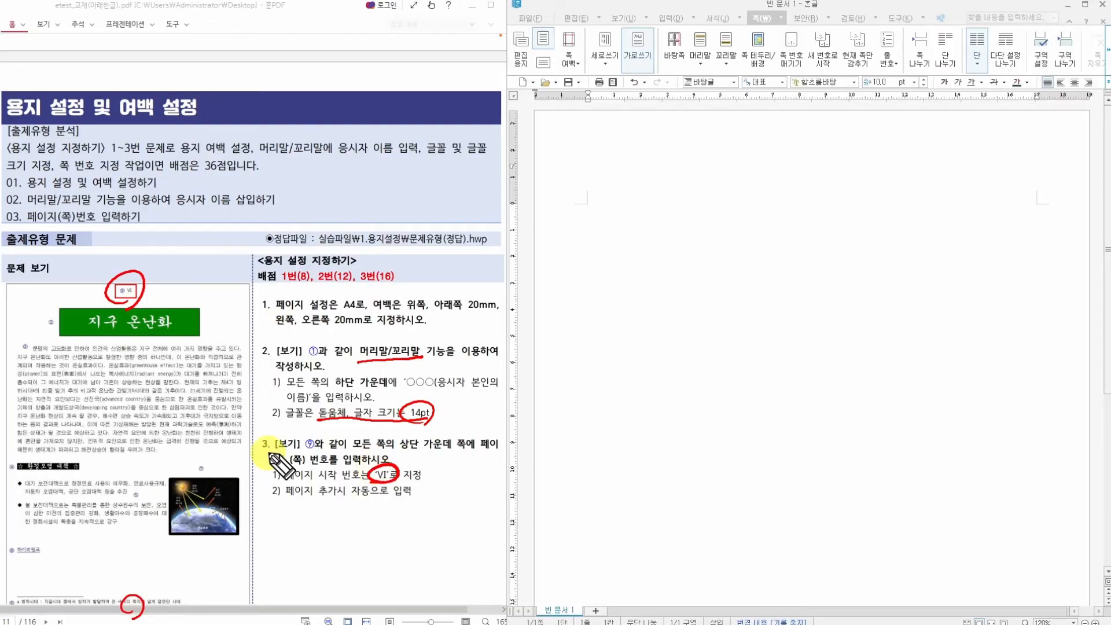
pyautogui.press('e')
pyautogui.scroll(-1, 272, 463)
pyautogui.click(640, 277)
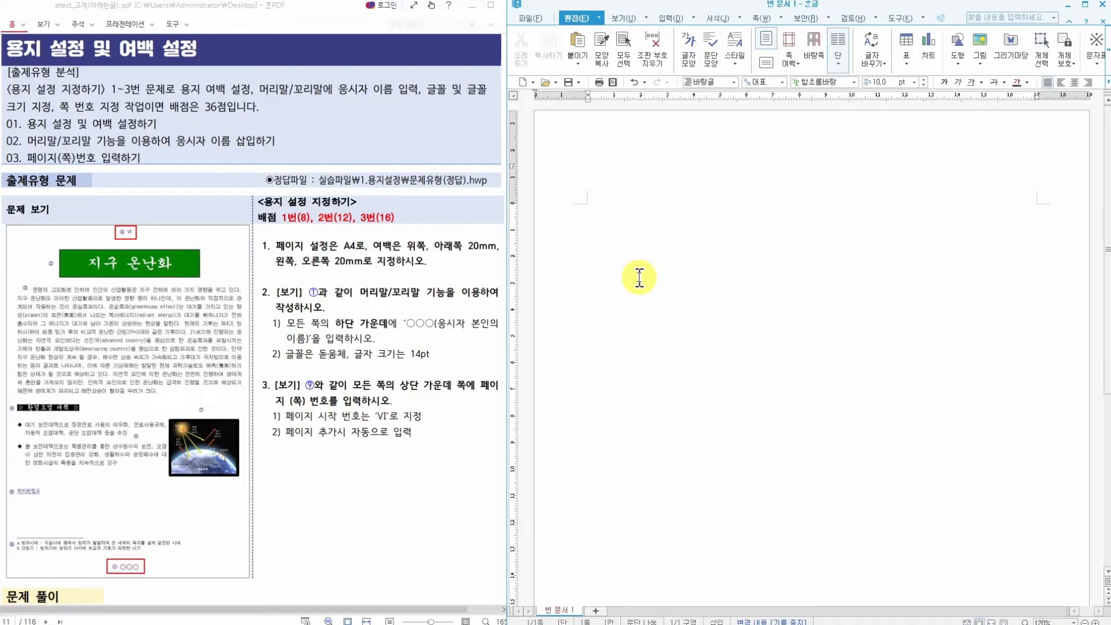
pyautogui.click(761, 19)
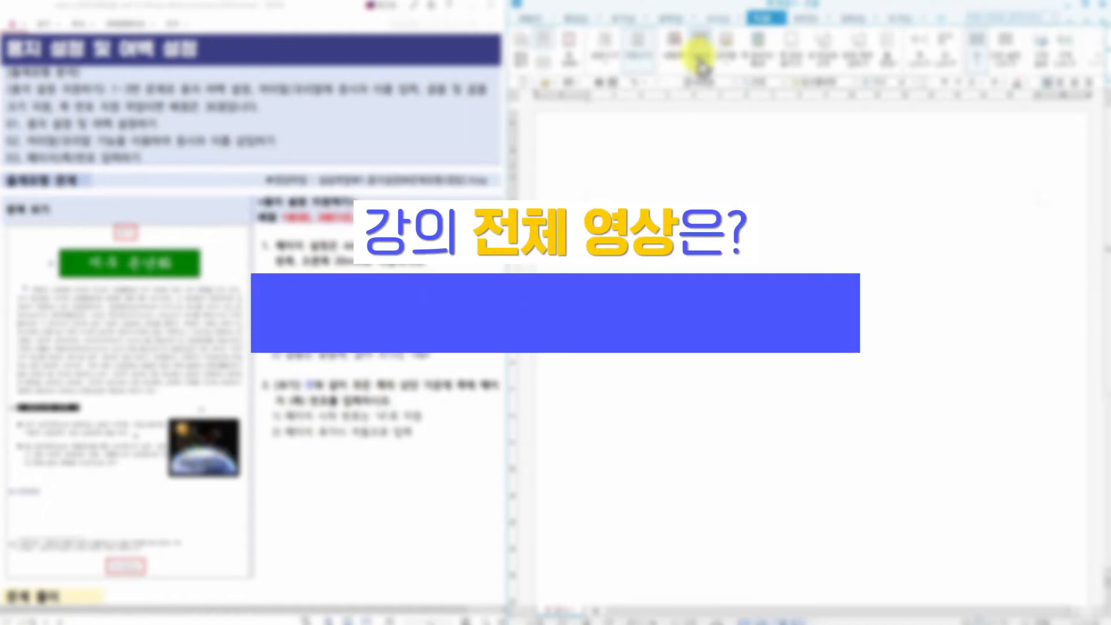
pyautogui.click(730, 58)
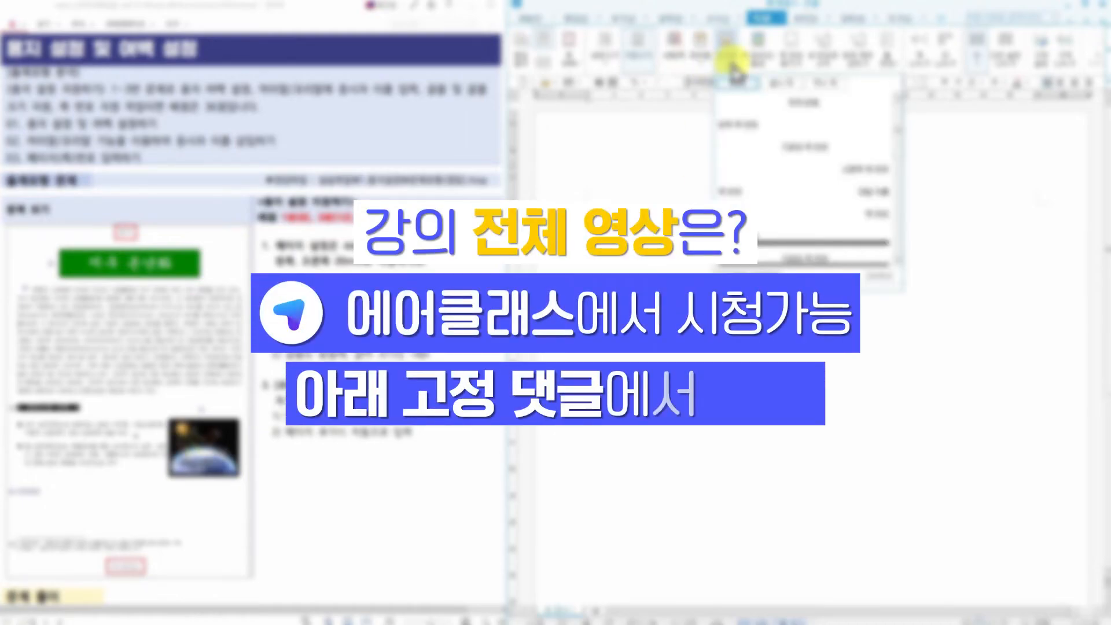
pyautogui.click(702, 69)
pyautogui.click(702, 72)
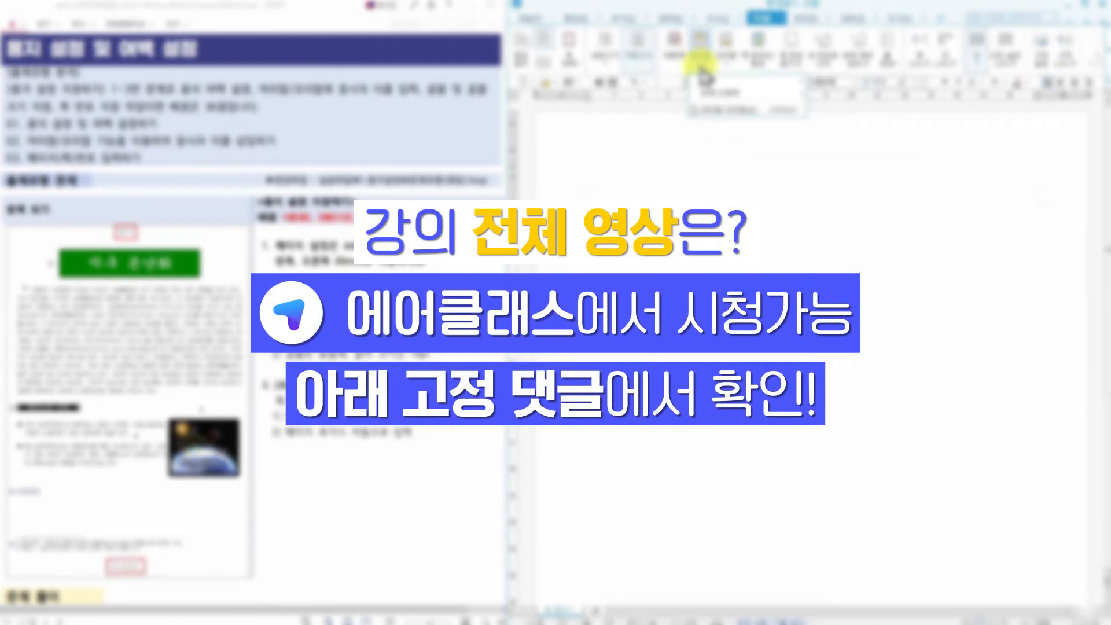
pyautogui.click(720, 111)
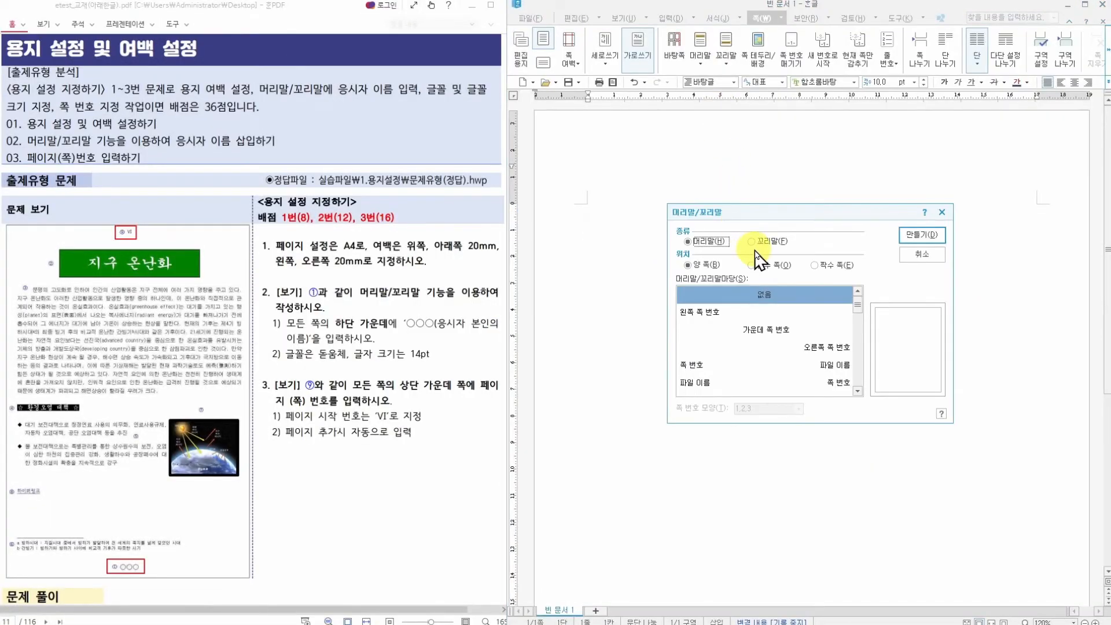
pyautogui.click(922, 236)
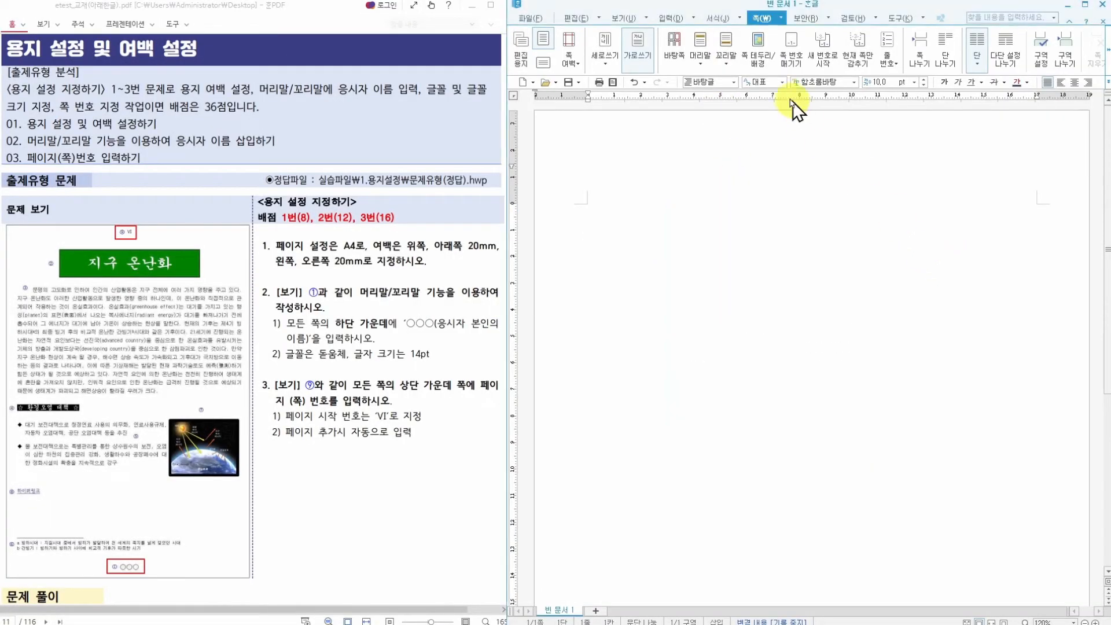
# Create a footer (꼬리말) for 양 쪽 without a preset layout and enter the examinee's name in it
pyautogui.click(734, 66)
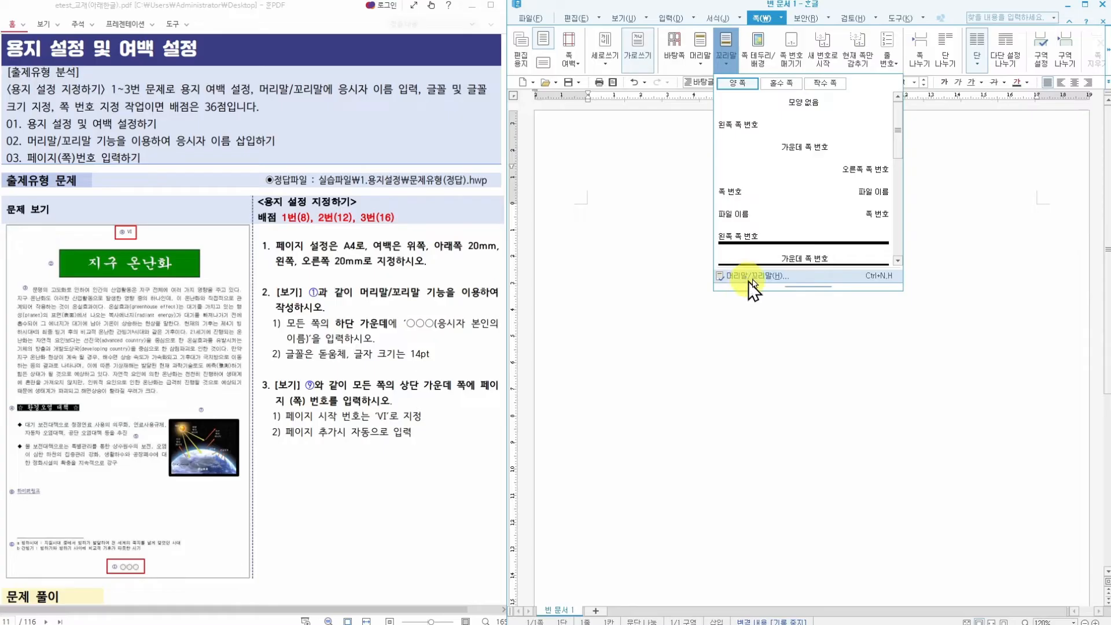
pyautogui.click(770, 284)
pyautogui.click(755, 242)
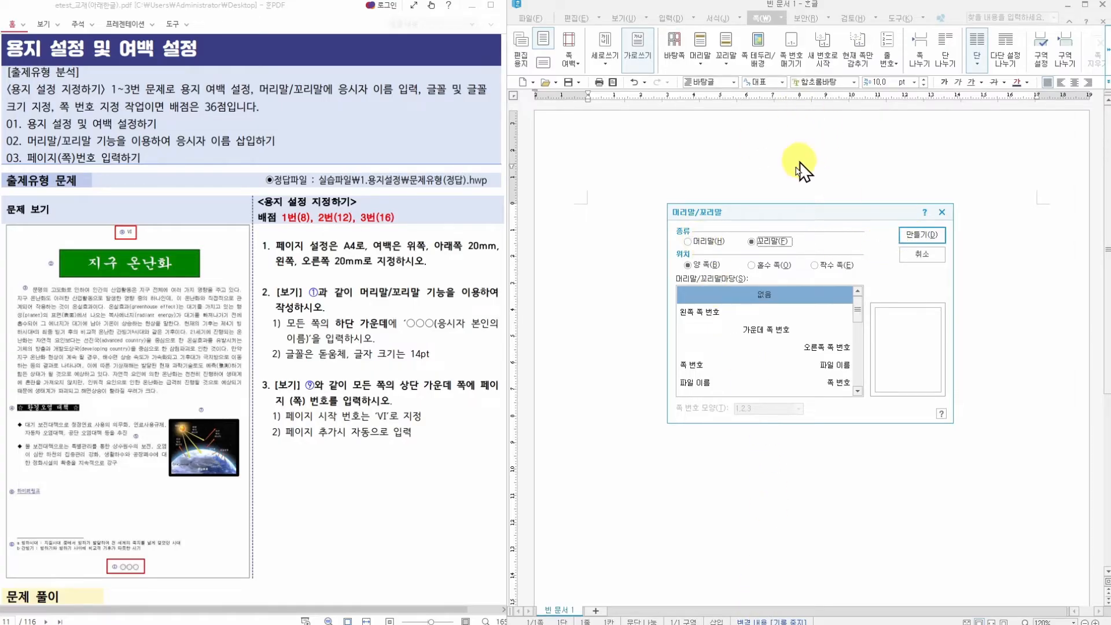
pyautogui.click(926, 236)
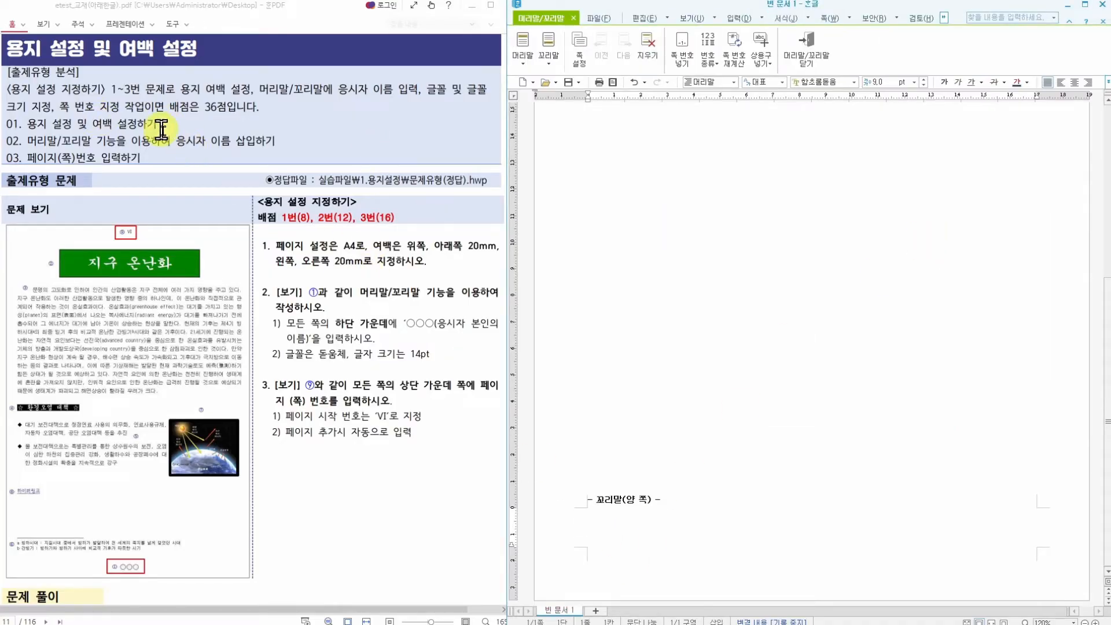
pyautogui.click(577, 539)
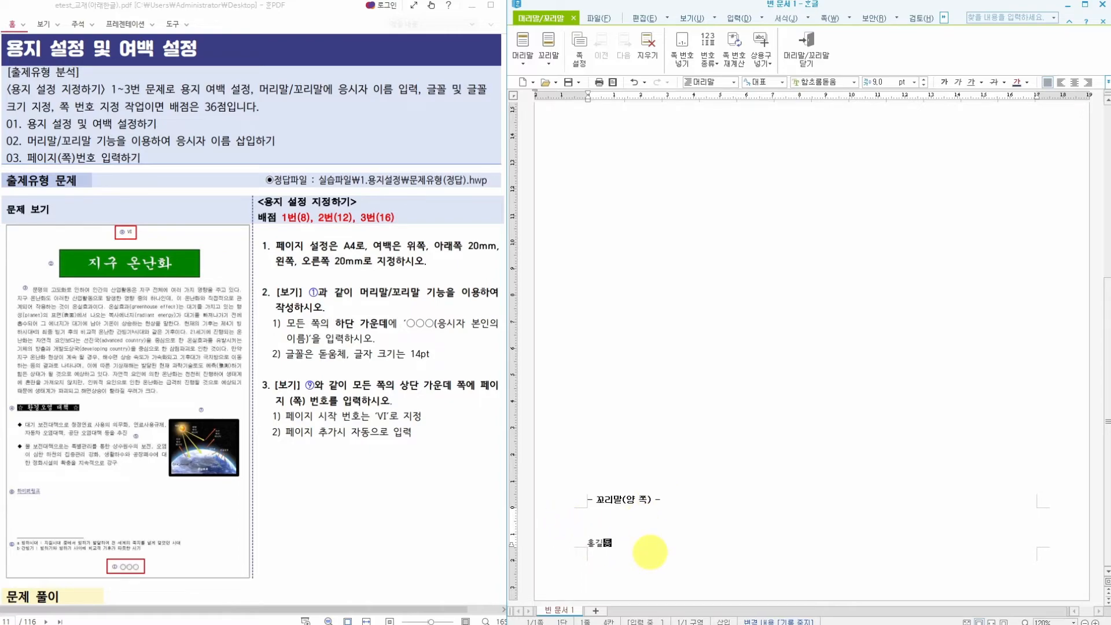
# Format the examinee's name in the footer as 돋움체, 14 pt, centred, and return to the document body
pyautogui.doubleClick(595, 542)
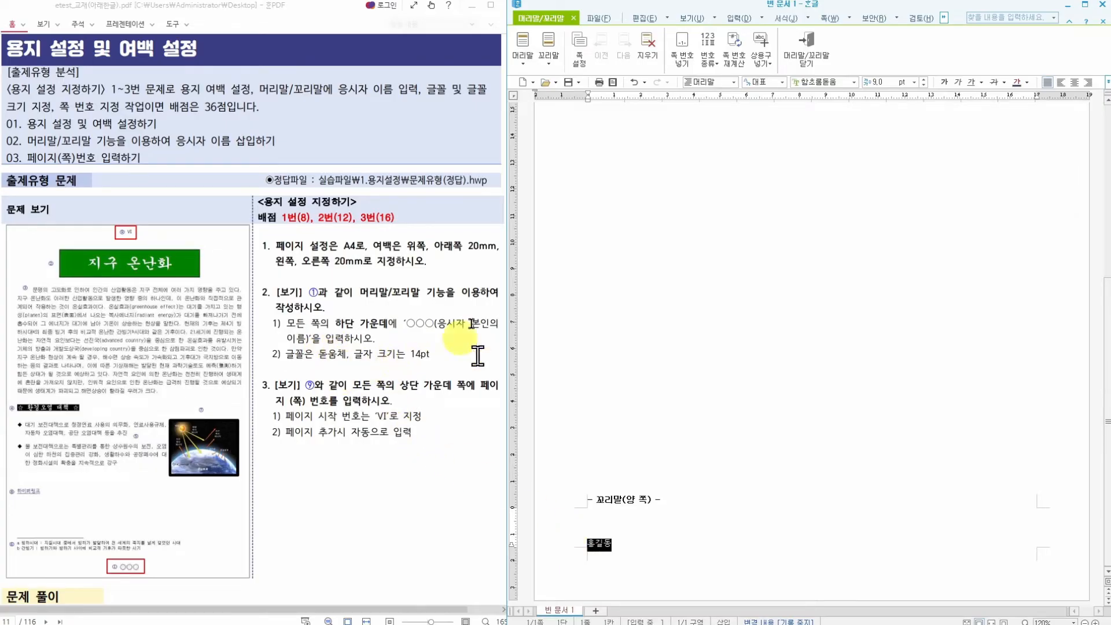
pyautogui.click(818, 82)
pyautogui.write('돋움체')
pyautogui.press('Return')
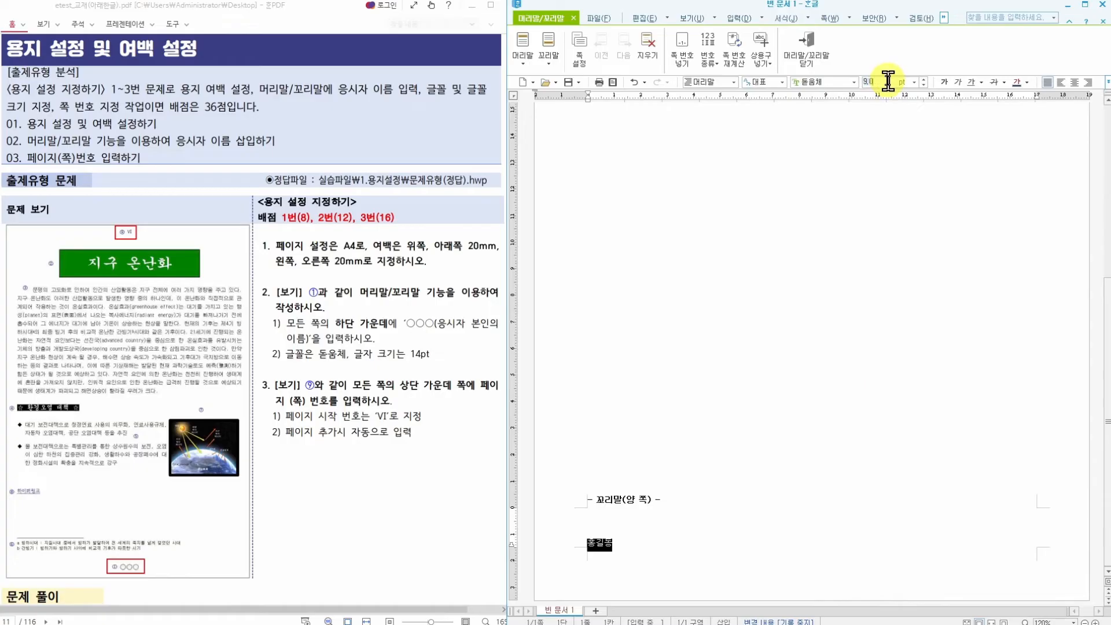
pyautogui.press('Return')
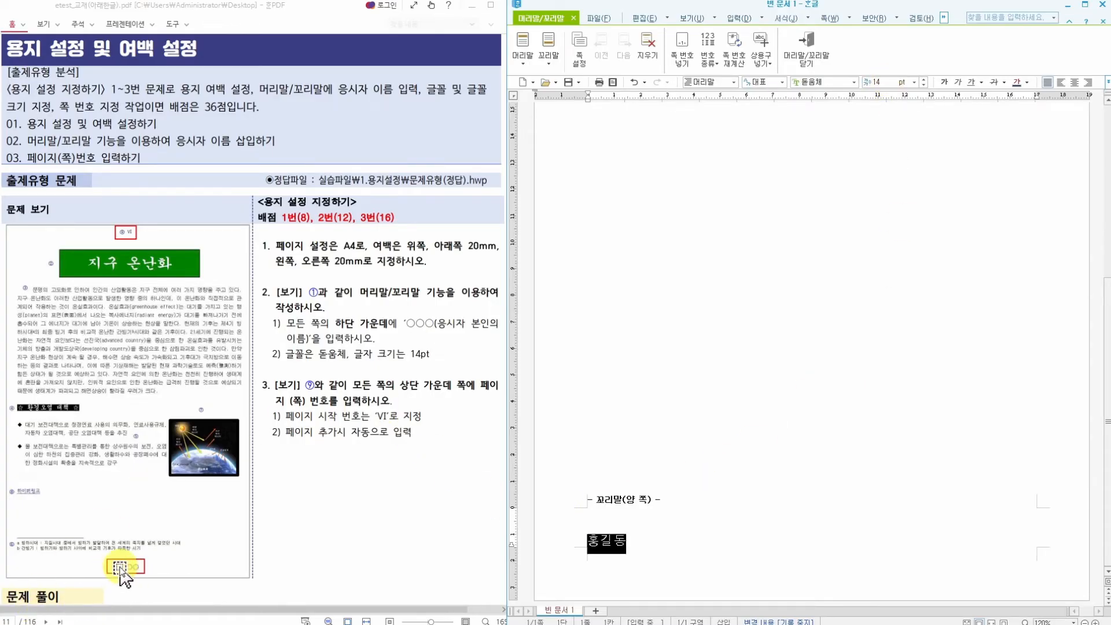
pyautogui.click(1075, 83)
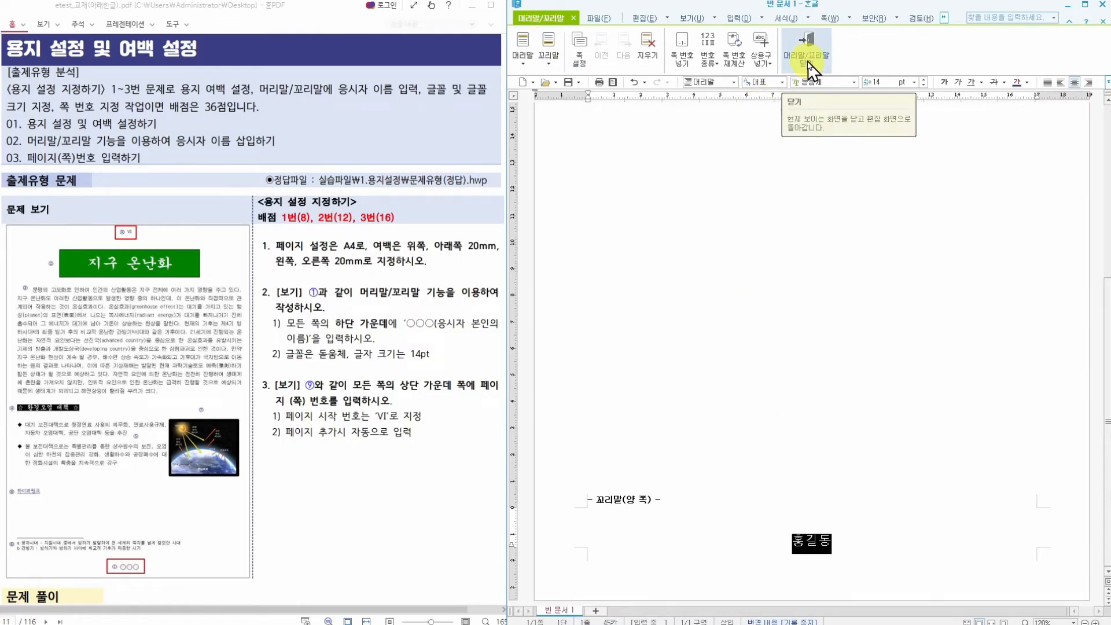
pyautogui.click(808, 58)
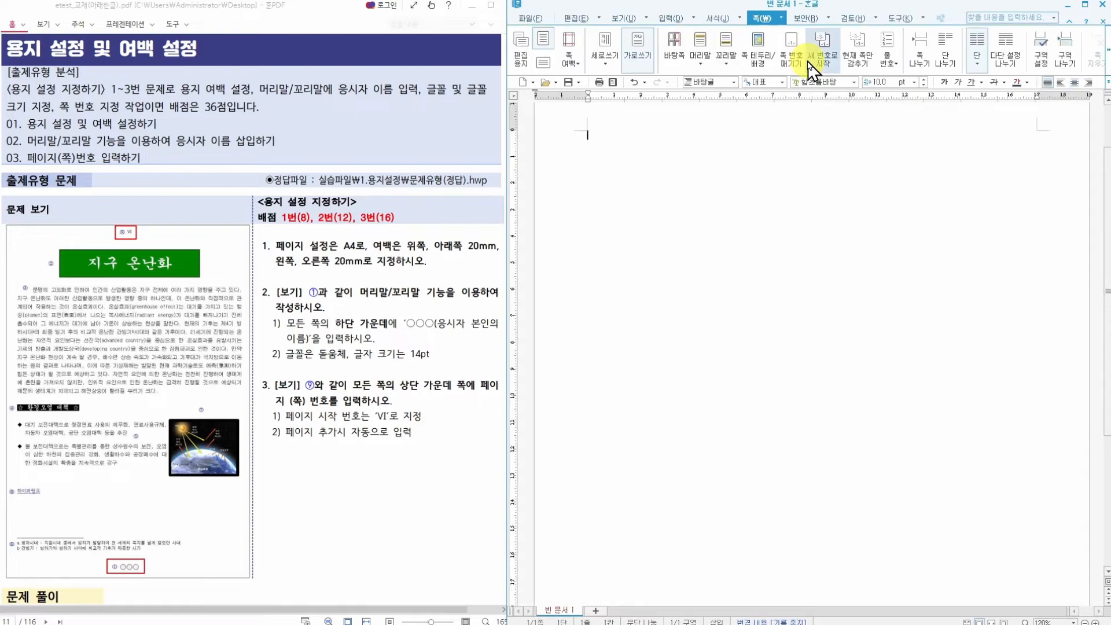
# Check the footer at the end of the page by reopening it for editing, and return to the document body
pyautogui.scroll(-5, 794, 397)
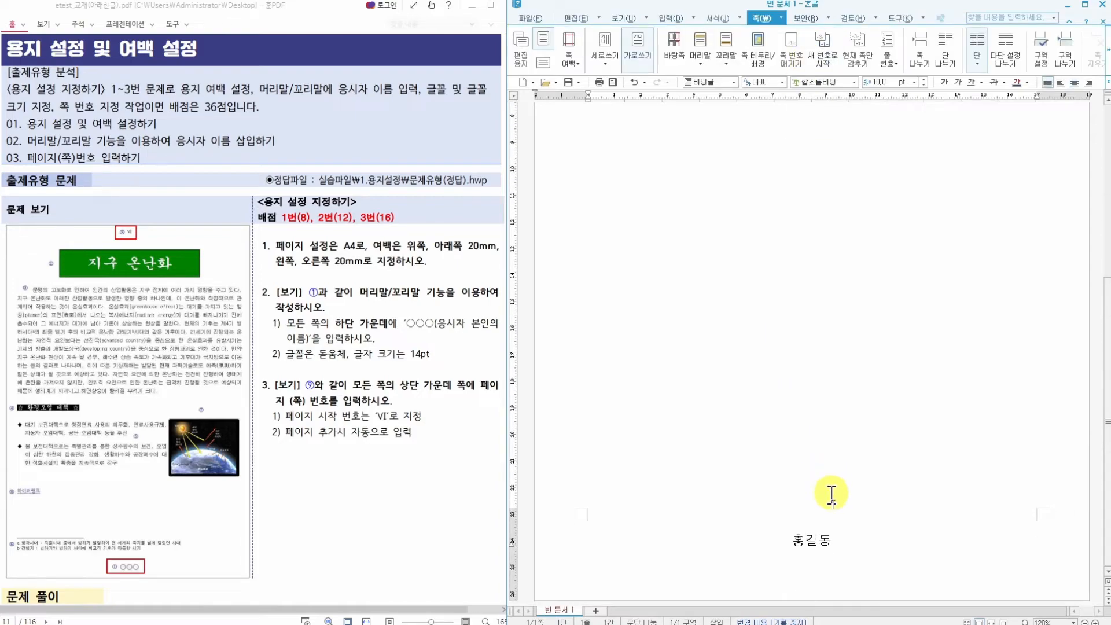
pyautogui.doubleClick(823, 543)
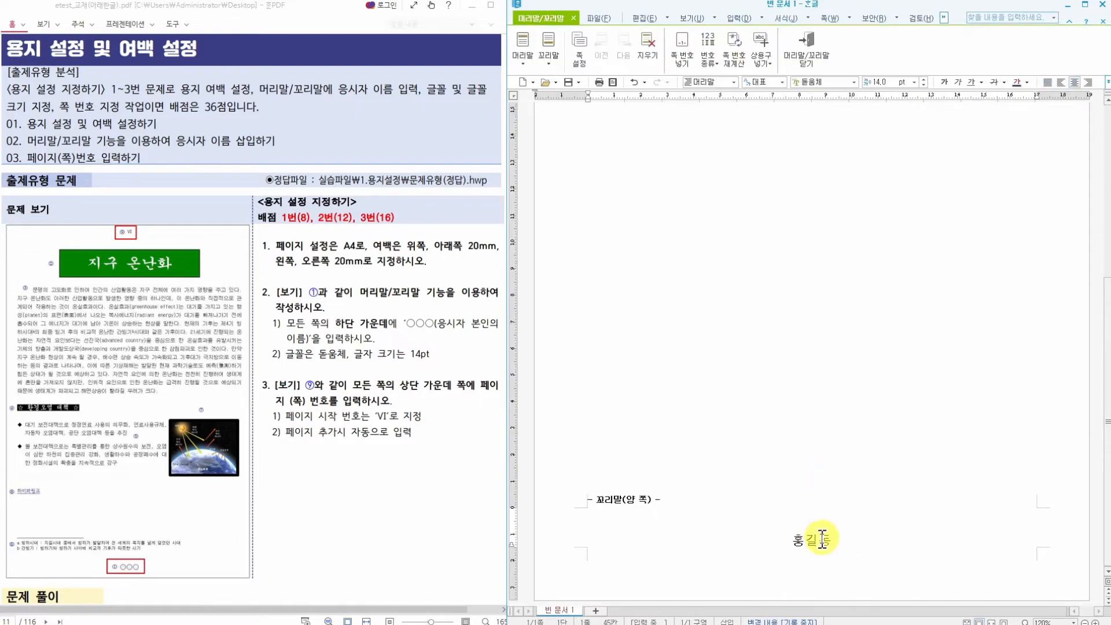
pyautogui.click(806, 65)
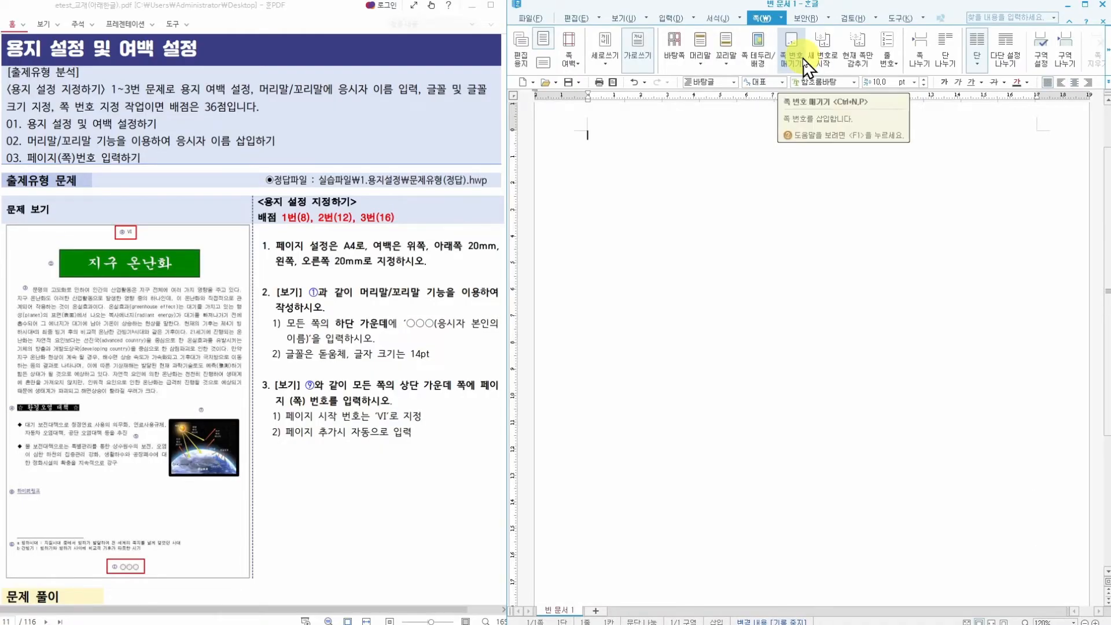
pyautogui.scroll(-3, 746, 419)
pyautogui.scroll(4, 764, 451)
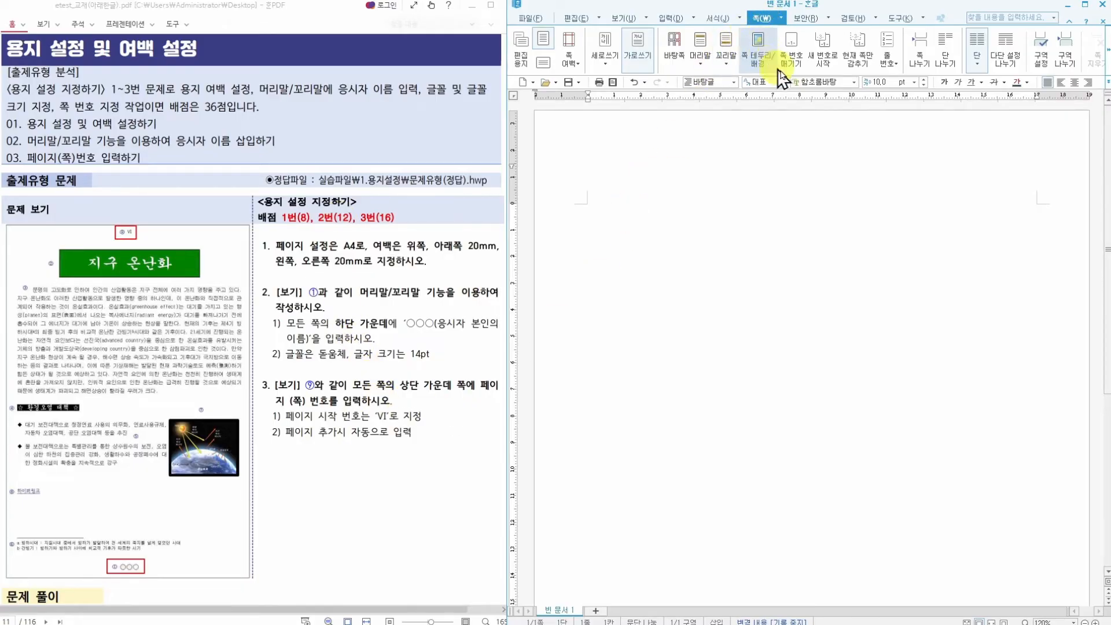
# Insert page numbers at the top centre with the I,II,III number format, no 줄표, and starting number 4
pyautogui.click(800, 74)
pyautogui.moveTo(766, 195); pyautogui.dragTo(650, 235)
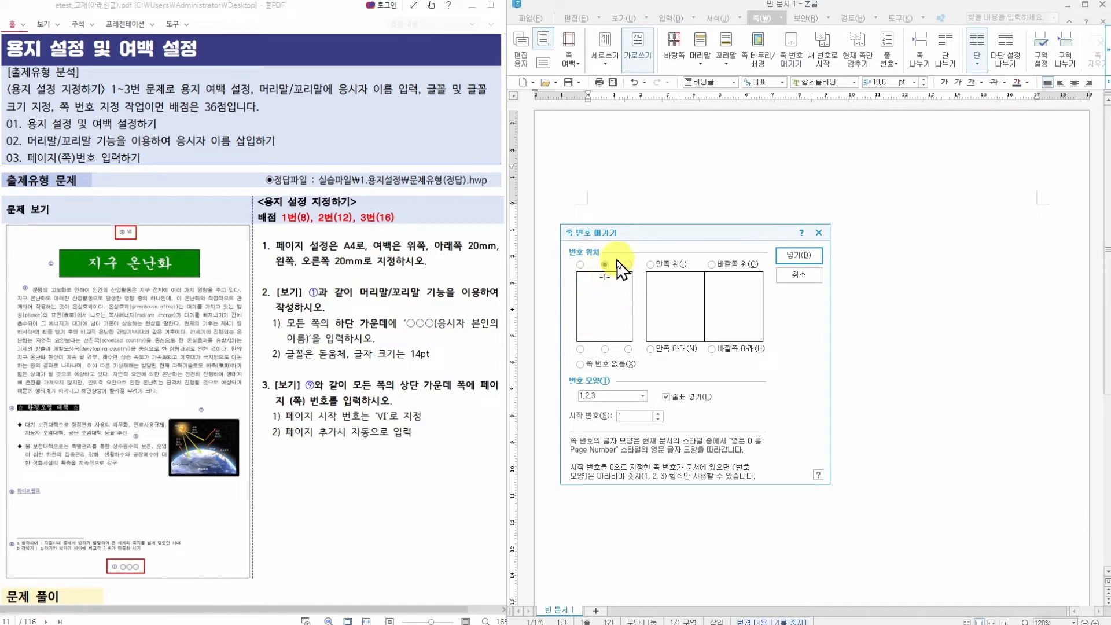
pyautogui.click(605, 265)
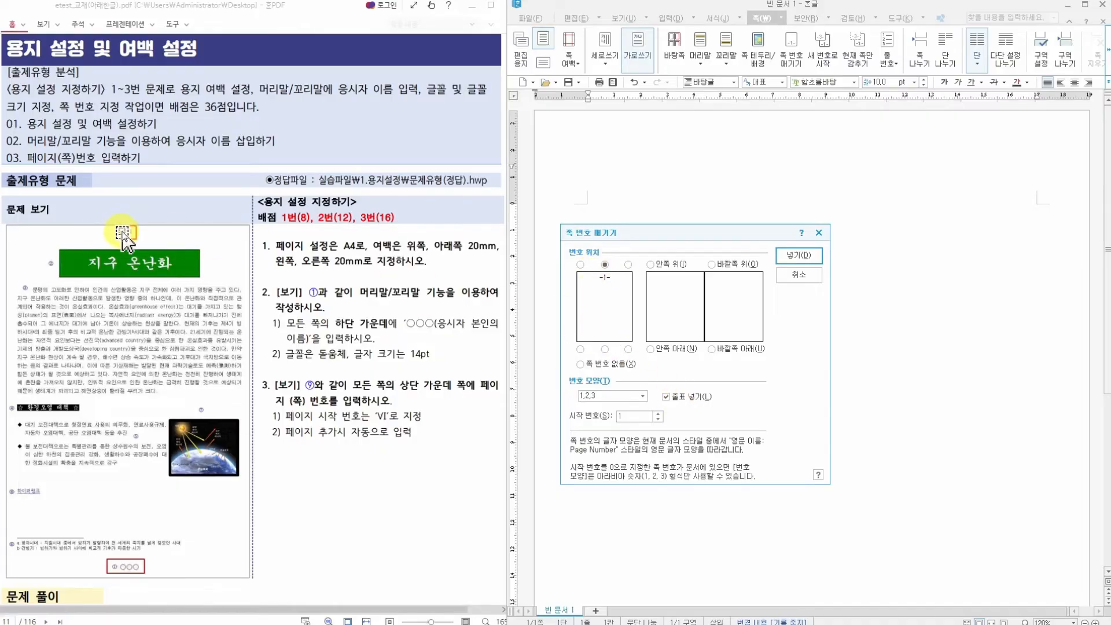
pyautogui.click(673, 398)
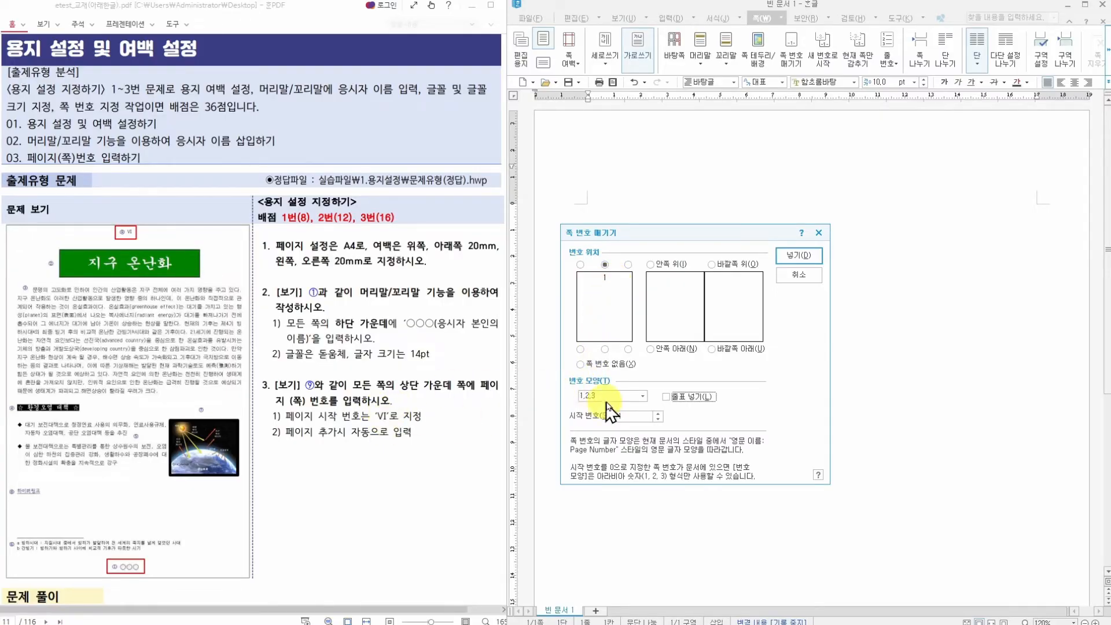
pyautogui.click(613, 396)
pyautogui.click(605, 424)
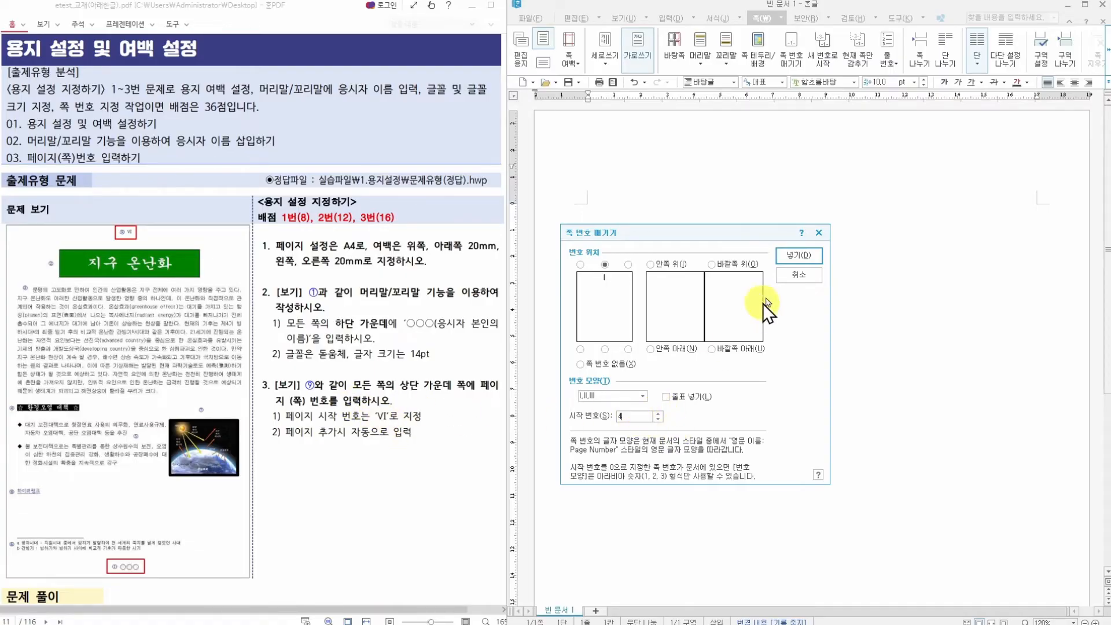
pyautogui.click(799, 256)
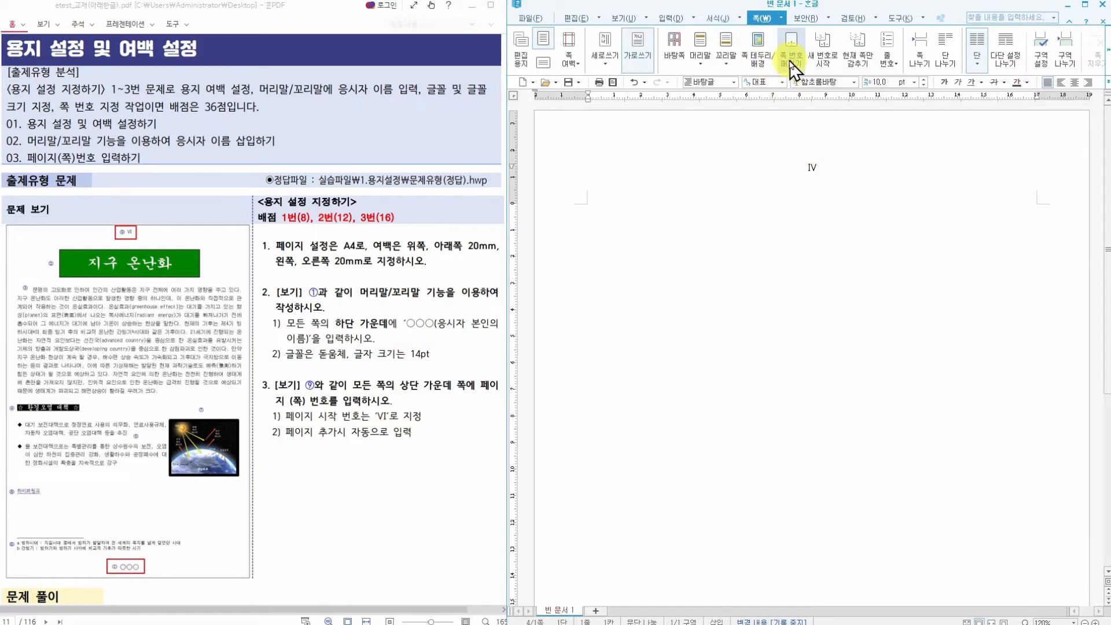
# Restart the page numbering (새 번호로 시작) for 쪽 번호 at 6 so that the page is numbered VI
pyautogui.click(825, 57)
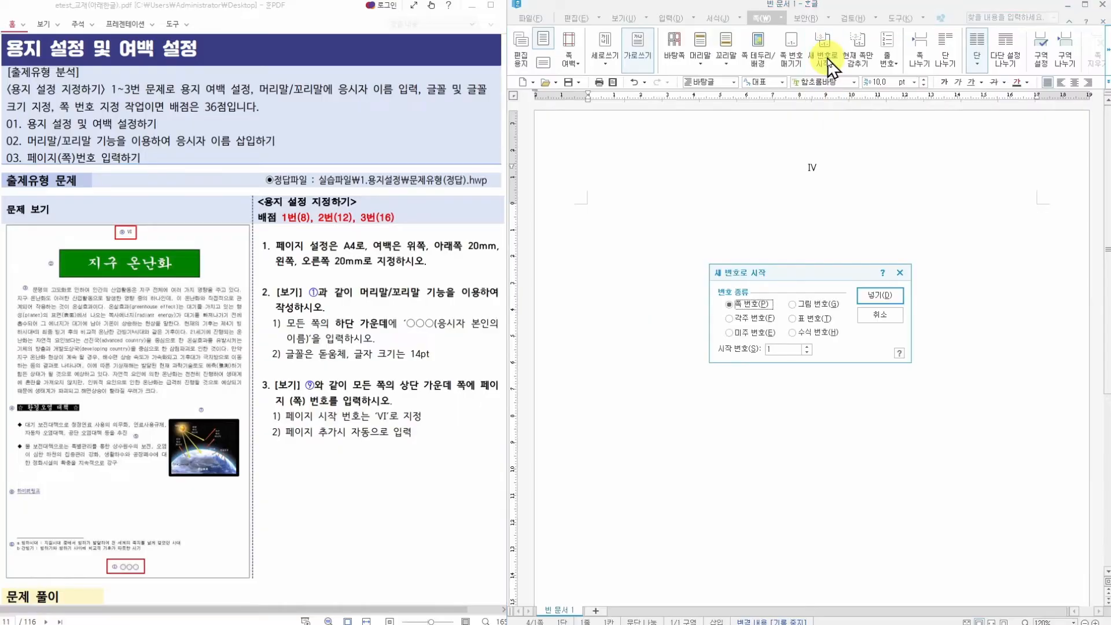
pyautogui.click(806, 347)
pyautogui.click(869, 295)
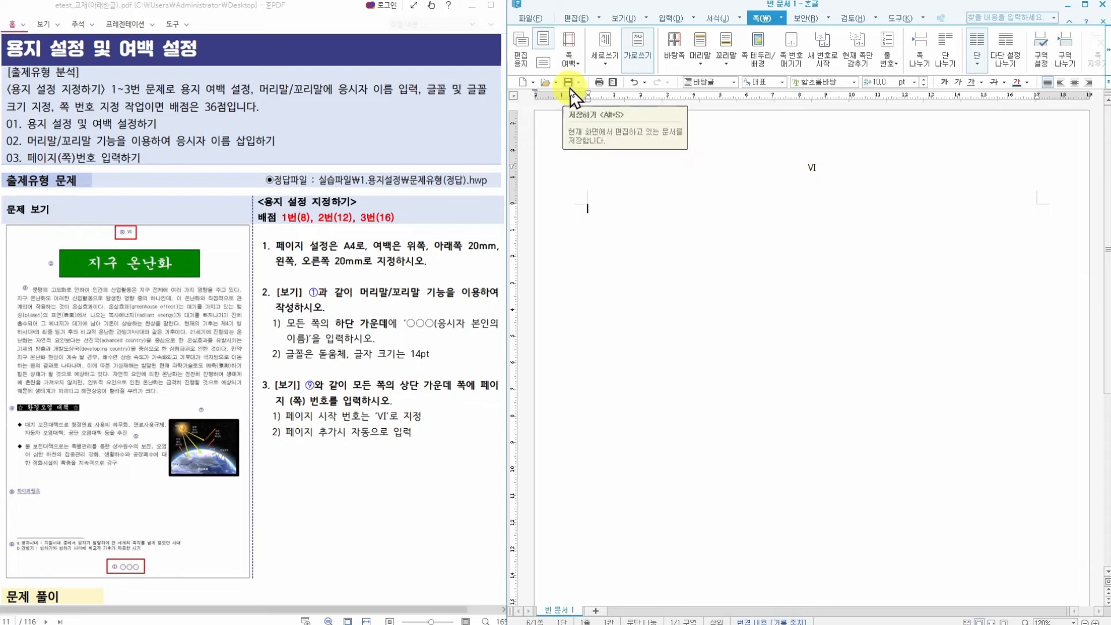
# Save the document as a 한글 문서 (*.hwp) in the 바탕 화면 location
pyautogui.click(533, 21)
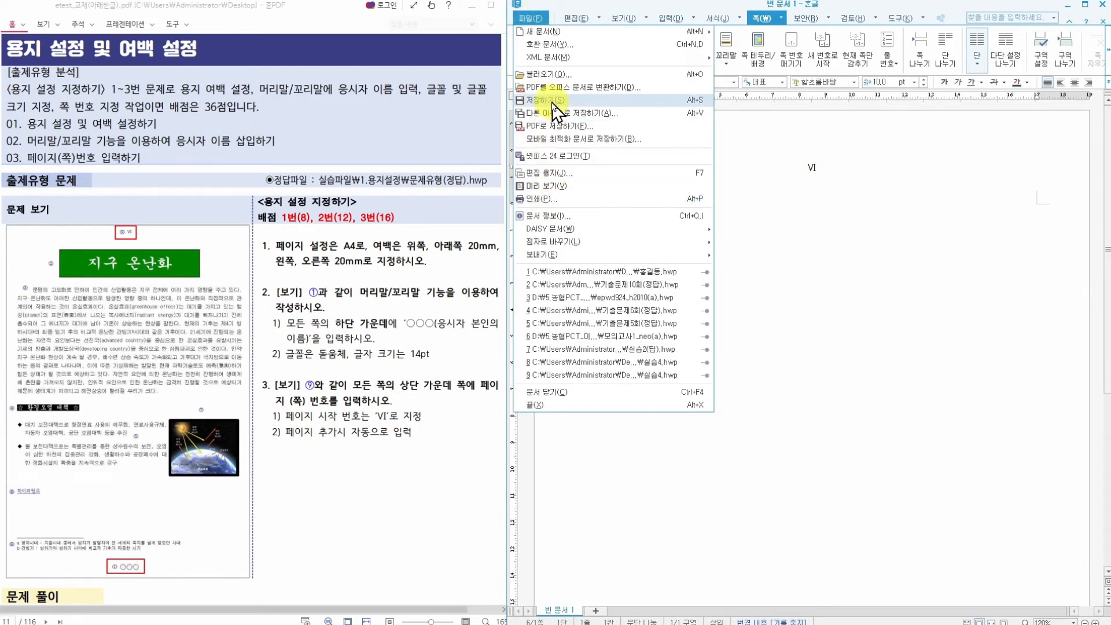
pyautogui.click(701, 102)
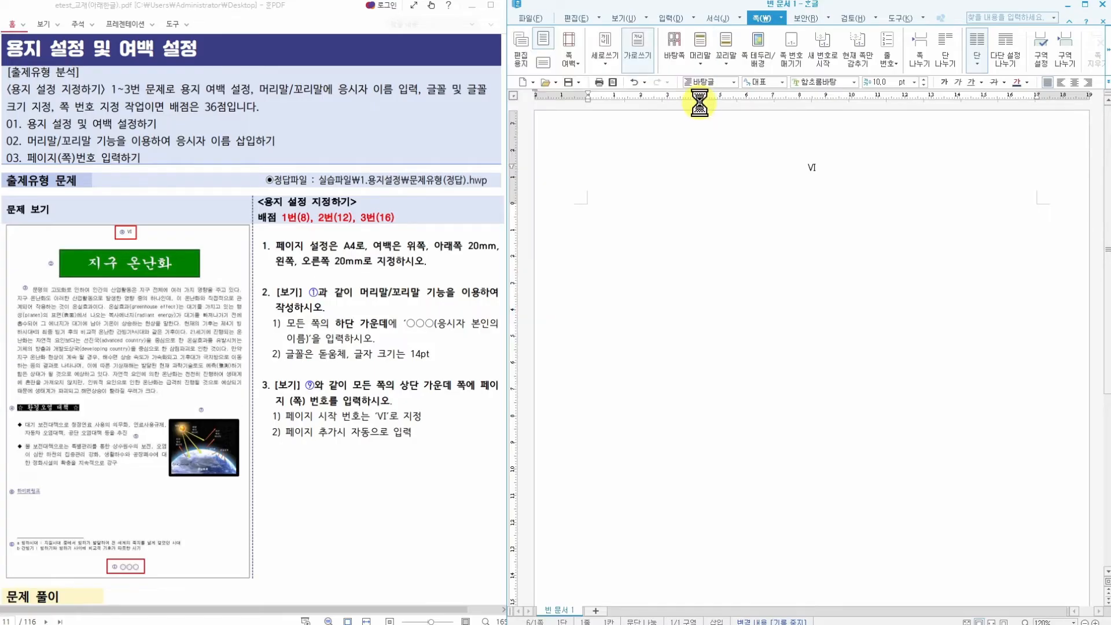
pyautogui.click(635, 268)
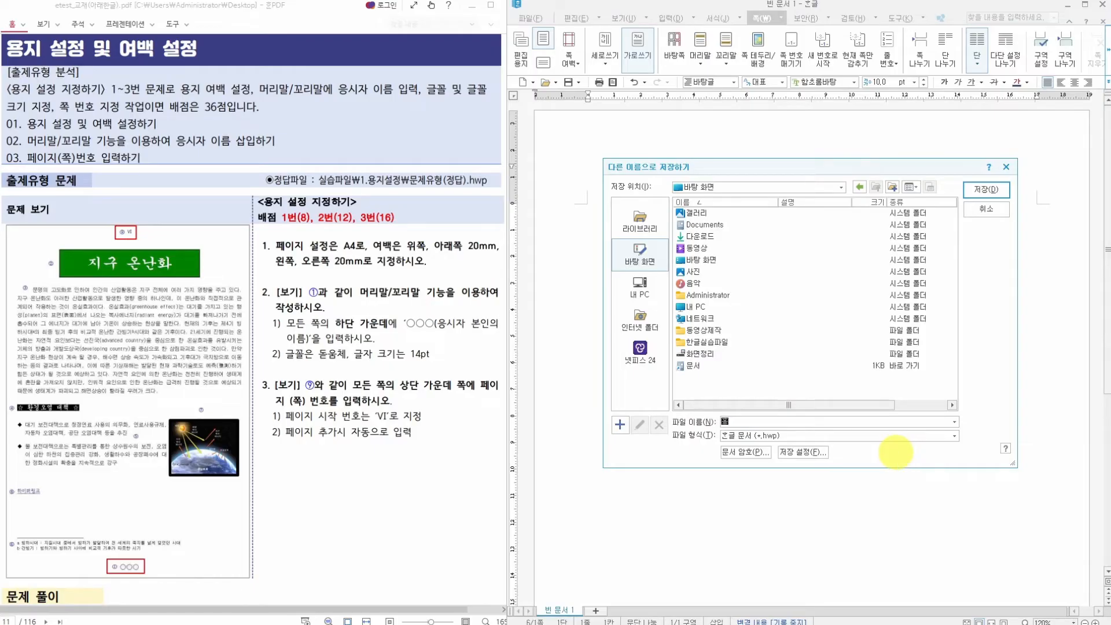
pyautogui.press('Return')
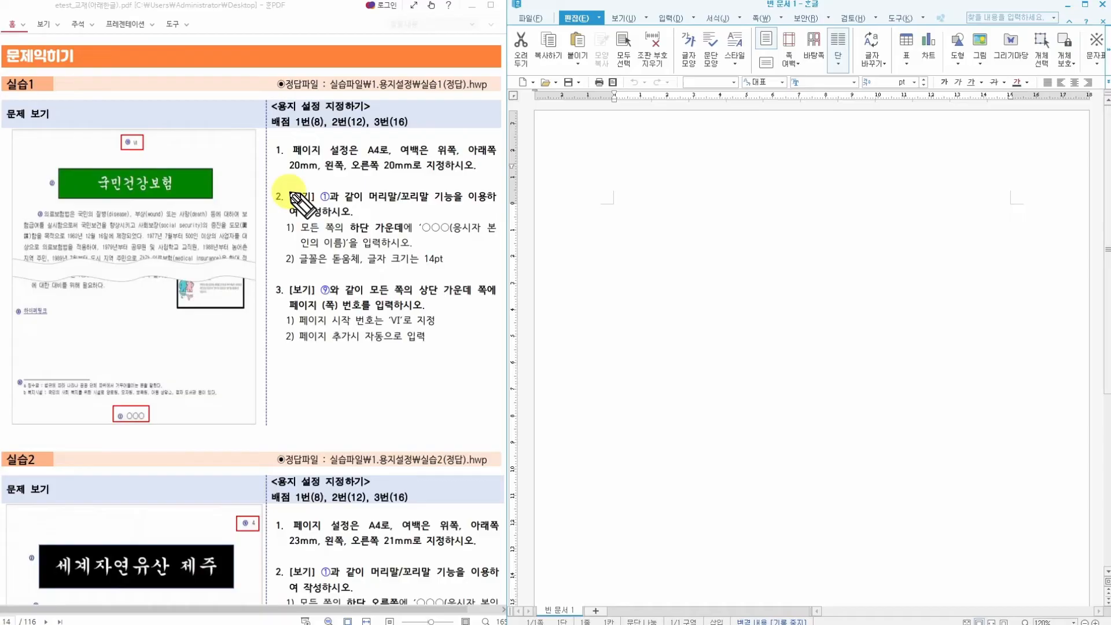
# Examine the 실습1 instructions and sample page for page setup, header/footer and page number requirements
pyautogui.moveTo(279, 144)
pyautogui.mouseDown()
pyautogui.moveTo(270, 157)
pyautogui.moveTo(280, 144)
pyautogui.mouseUp()
pyautogui.moveTo(284, 190); pyautogui.dragTo(280, 211)
pyautogui.moveTo(276, 300); pyautogui.dragTo(280, 304)
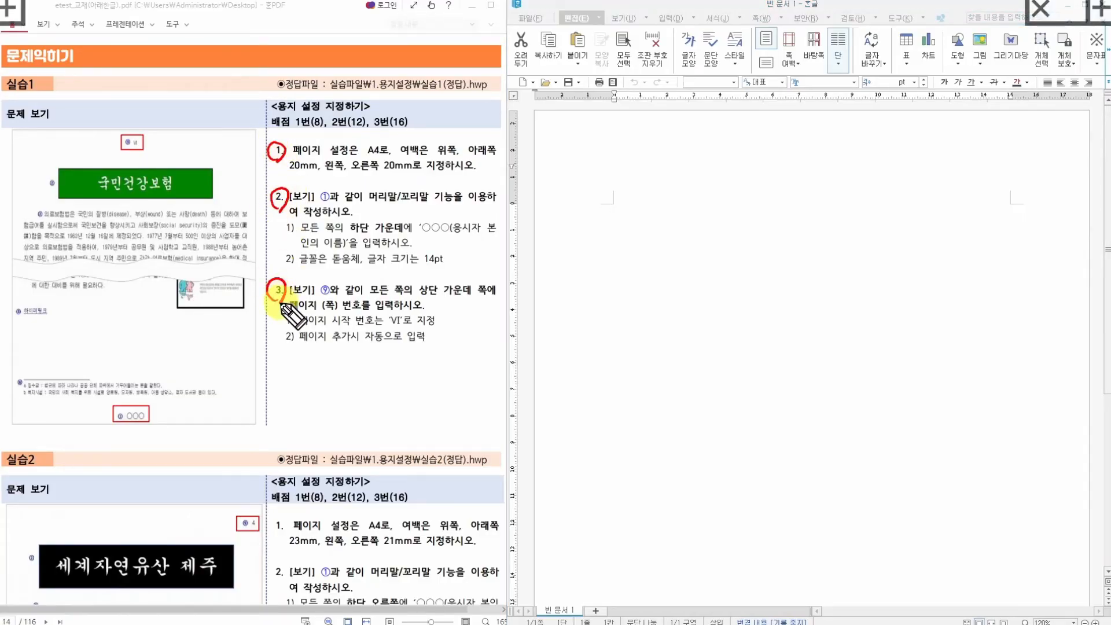
pyautogui.moveTo(288, 161); pyautogui.dragTo(356, 155)
pyautogui.moveTo(304, 131); pyautogui.dragTo(313, 136)
pyautogui.moveTo(316, 137); pyautogui.dragTo(323, 141)
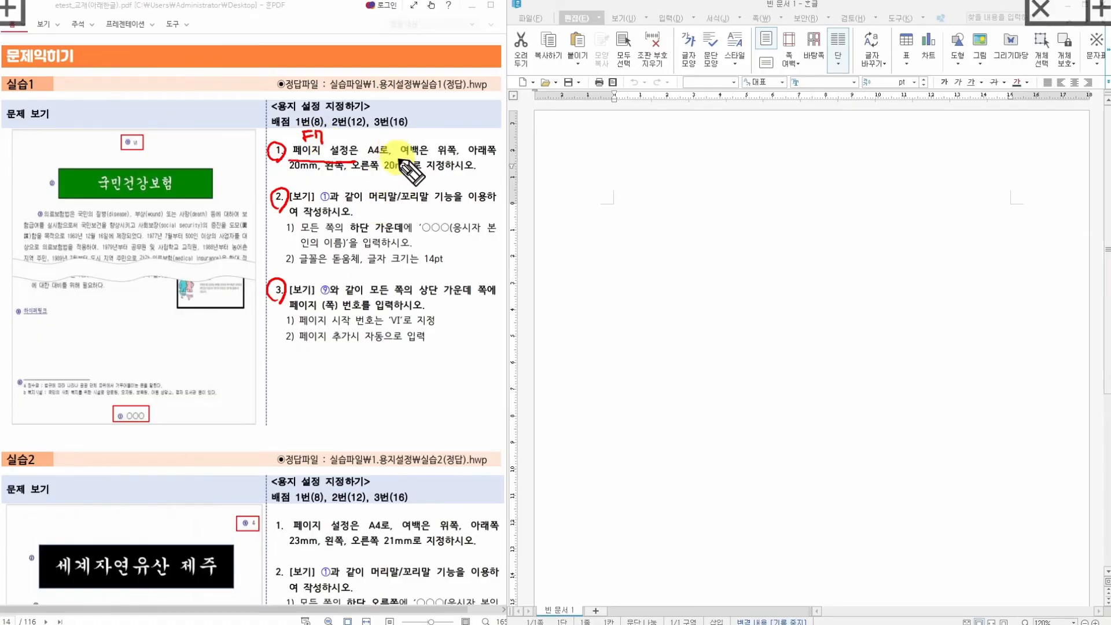
pyautogui.moveTo(376, 180)
pyautogui.mouseDown()
pyautogui.moveTo(368, 188)
pyautogui.moveTo(404, 177)
pyautogui.moveTo(427, 186)
pyautogui.moveTo(434, 174)
pyautogui.moveTo(445, 184)
pyautogui.mouseUp()
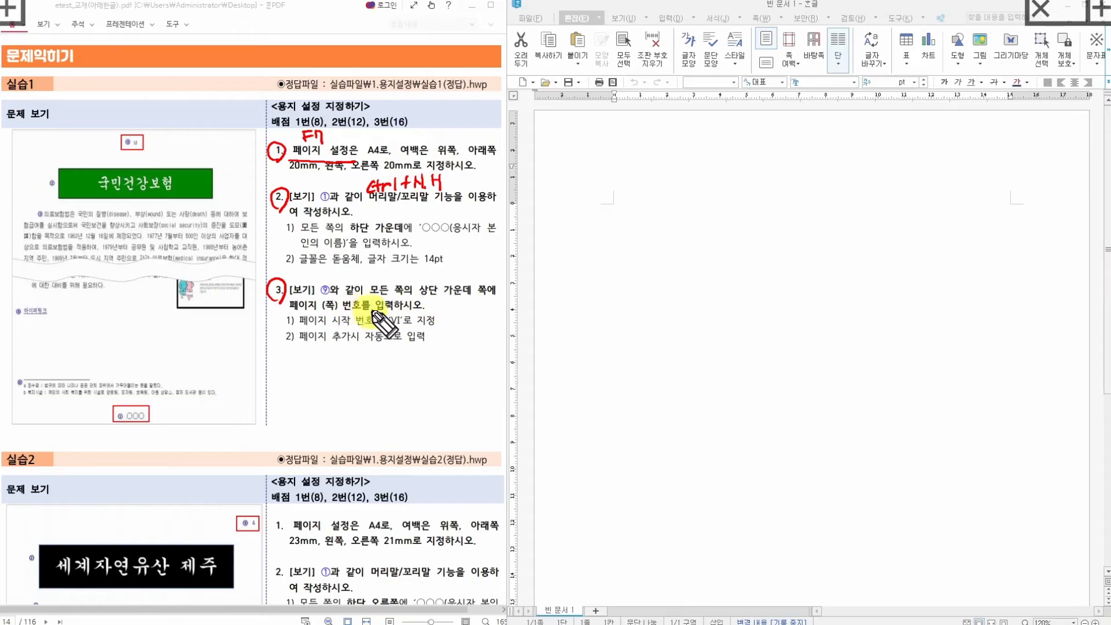
pyautogui.moveTo(385, 270)
pyautogui.mouseDown()
pyautogui.moveTo(377, 277)
pyautogui.moveTo(443, 273)
pyautogui.moveTo(441, 295)
pyautogui.mouseUp()
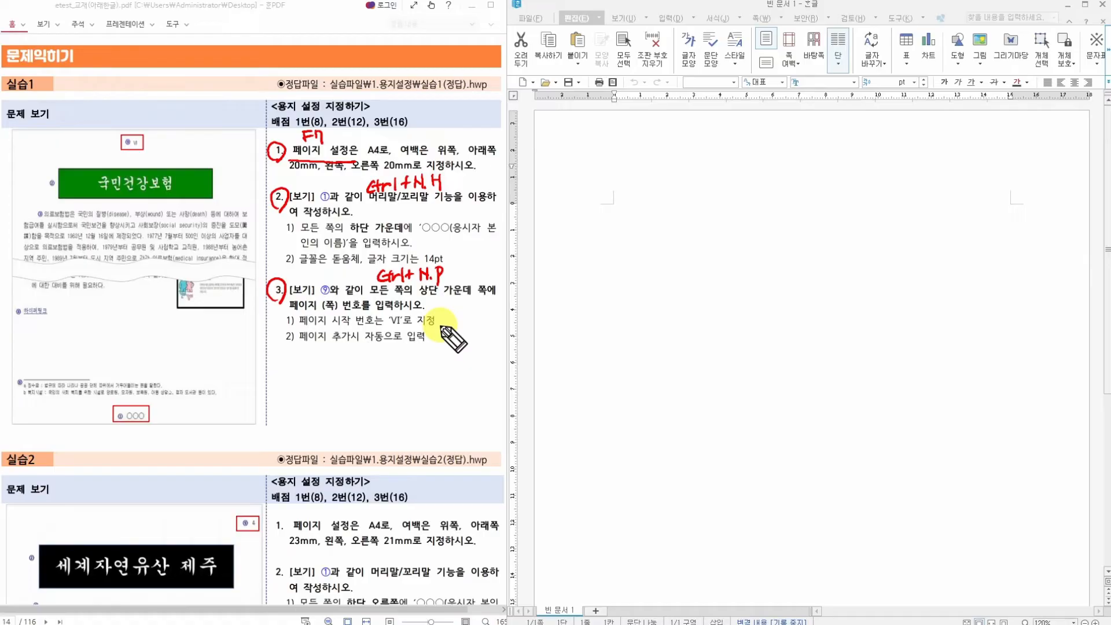
pyautogui.moveTo(186, 136); pyautogui.dragTo(204, 129)
pyautogui.moveTo(196, 415)
pyautogui.mouseDown()
pyautogui.moveTo(209, 427)
pyautogui.moveTo(216, 412)
pyautogui.mouseUp()
pyautogui.moveTo(1, 242); pyautogui.dragTo(19, 245)
pyautogui.moveTo(256, 239); pyautogui.dragTo(268, 236)
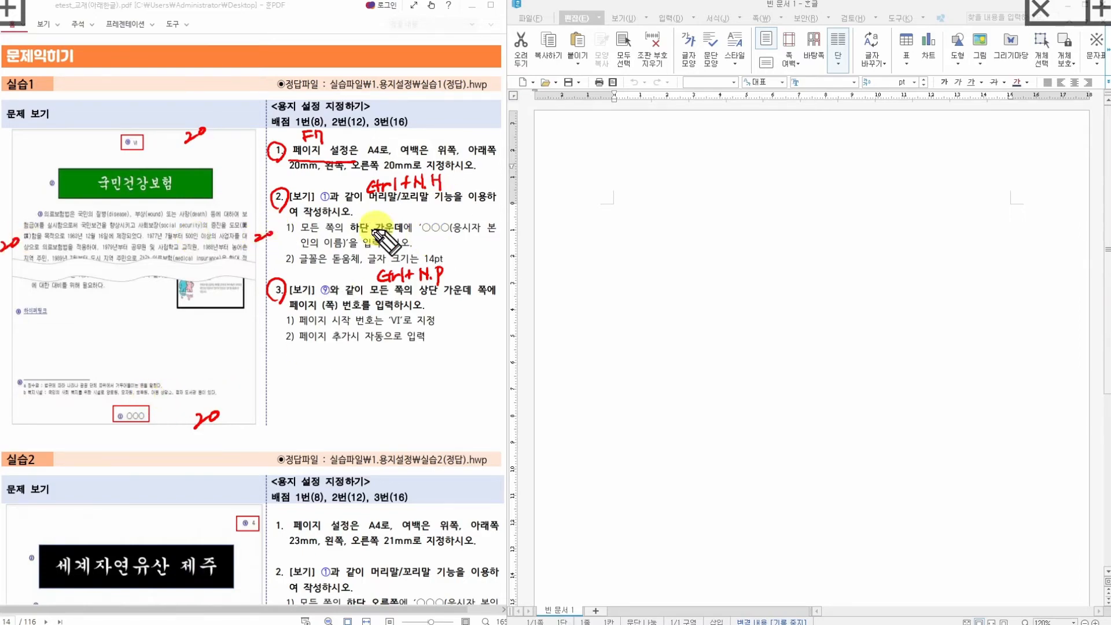
pyautogui.moveTo(126, 426); pyautogui.dragTo(143, 416)
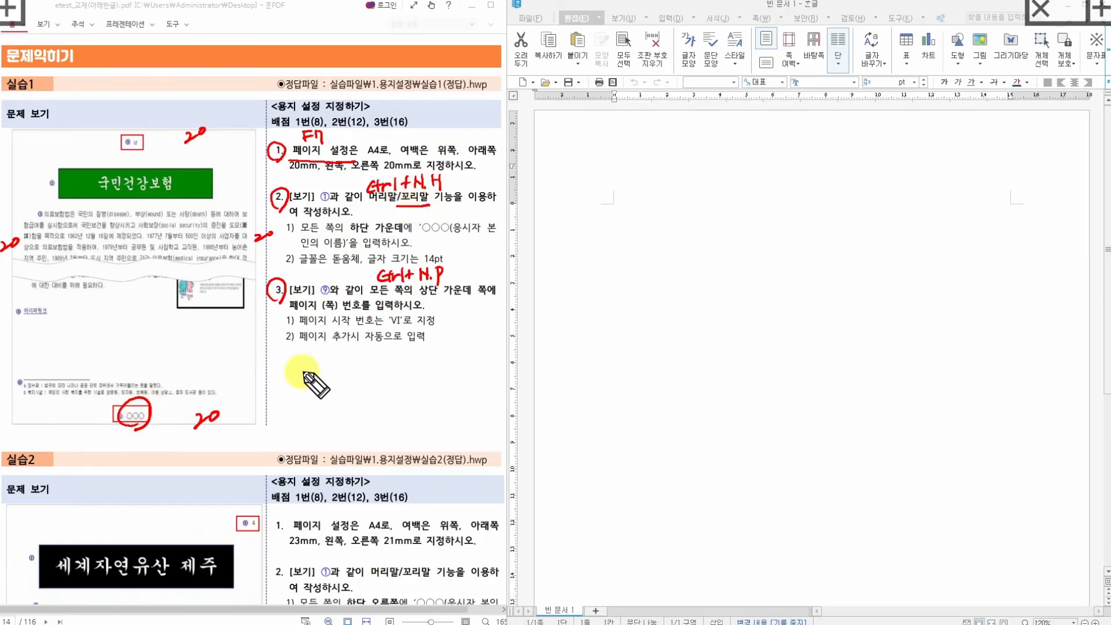
pyautogui.moveTo(134, 131); pyautogui.dragTo(149, 169)
pyautogui.moveTo(392, 312)
pyautogui.mouseDown()
pyautogui.moveTo(383, 326)
pyautogui.moveTo(405, 330)
pyautogui.mouseUp()
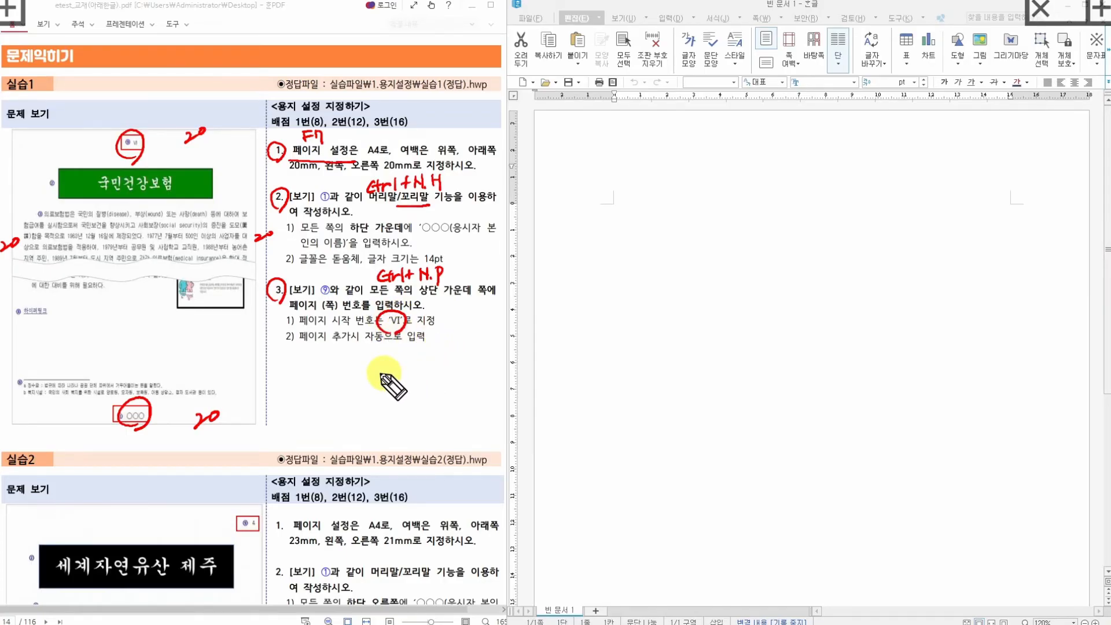
pyautogui.press('Escape')
pyautogui.click(695, 221)
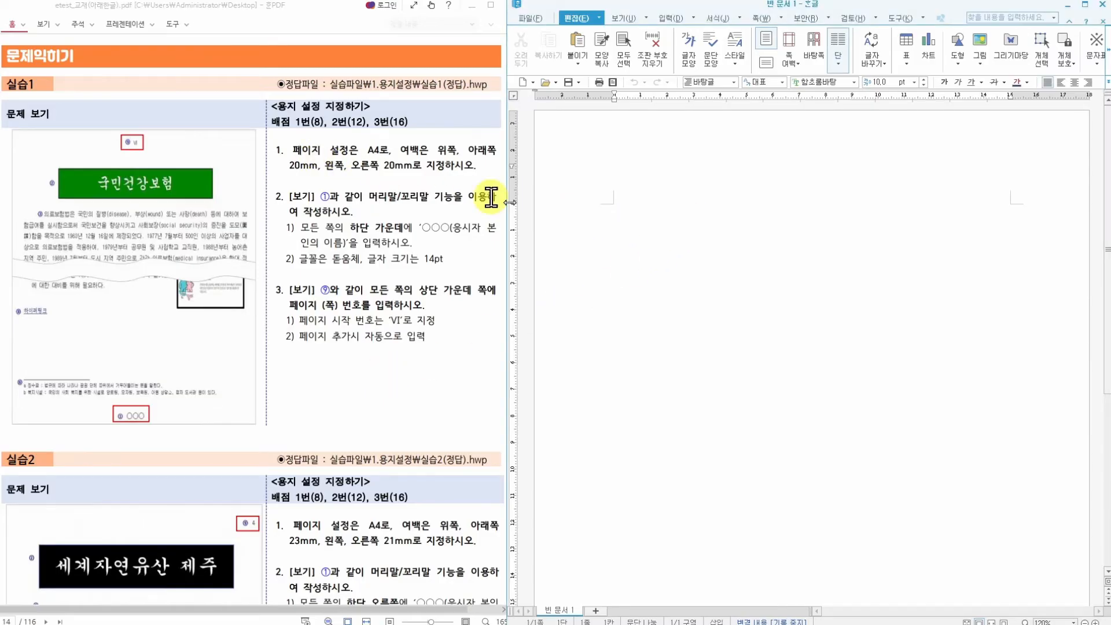
pyautogui.moveTo(763, 17); pyautogui.dragTo(764, 21)
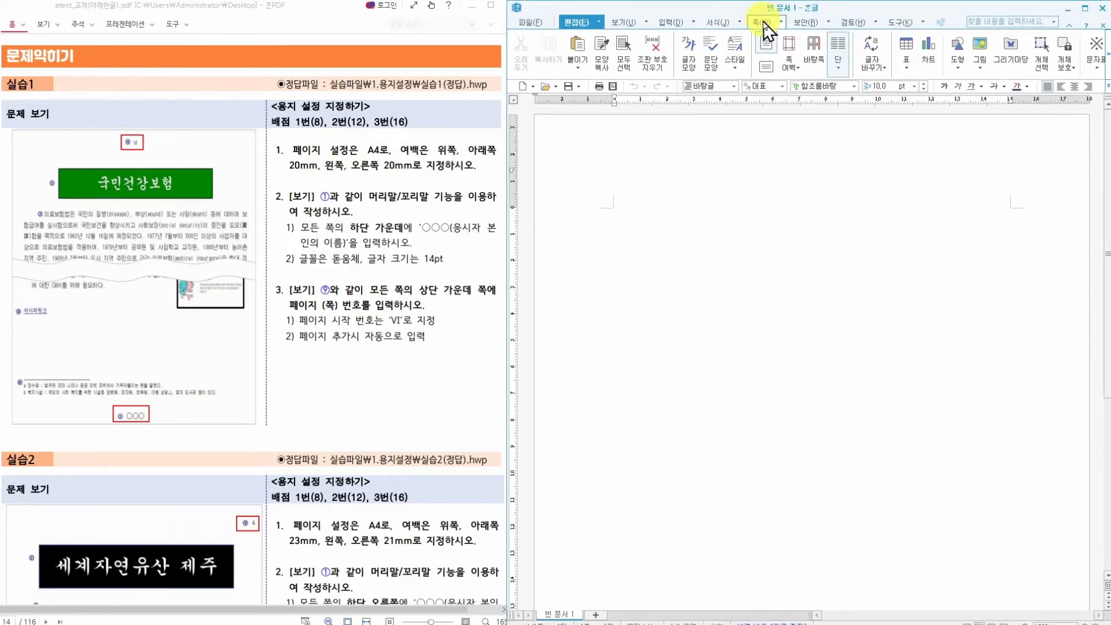
pyautogui.doubleClick(762, 7)
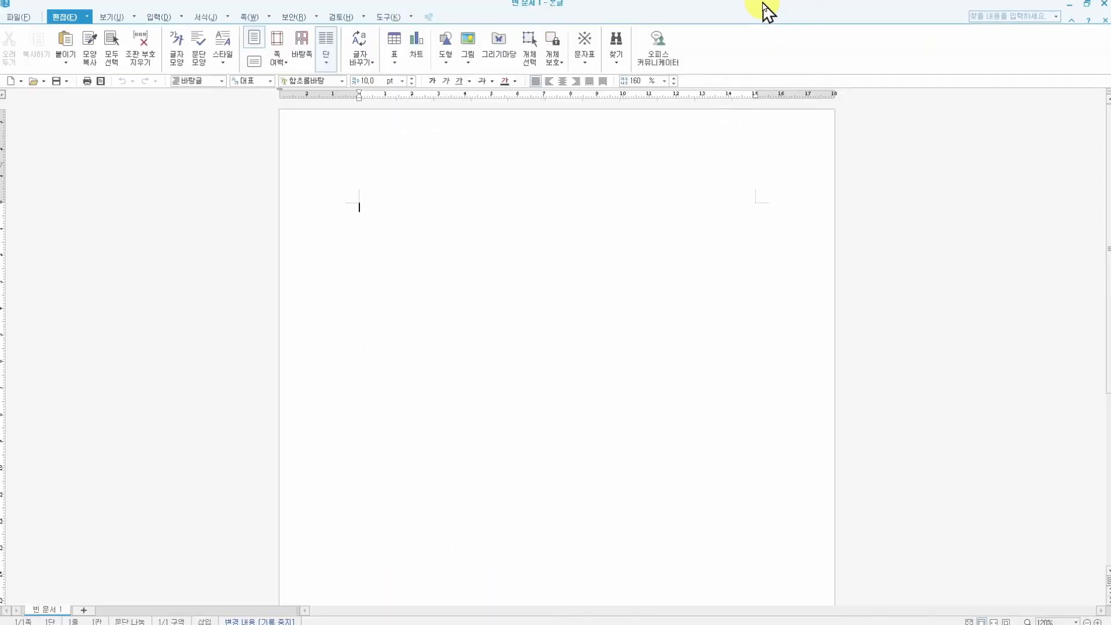
pyautogui.doubleClick(768, 10)
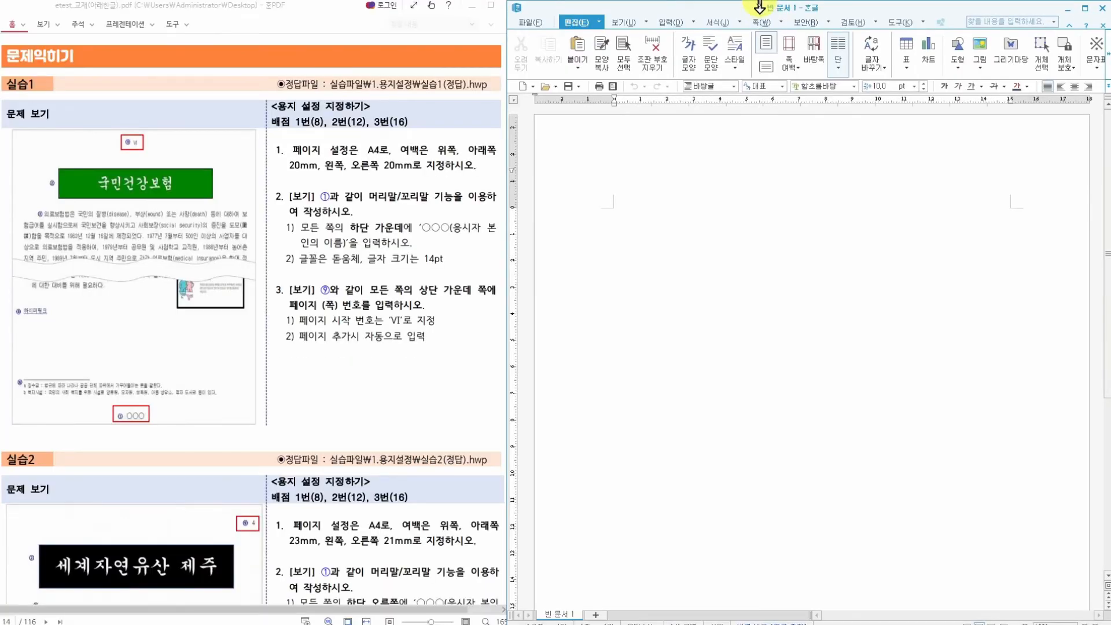
pyautogui.moveTo(760, 6); pyautogui.dragTo(769, 2)
# Set the top, bottom, left and right margins of the A4 page to 20 mm in 편집 용지
pyautogui.click(761, 18)
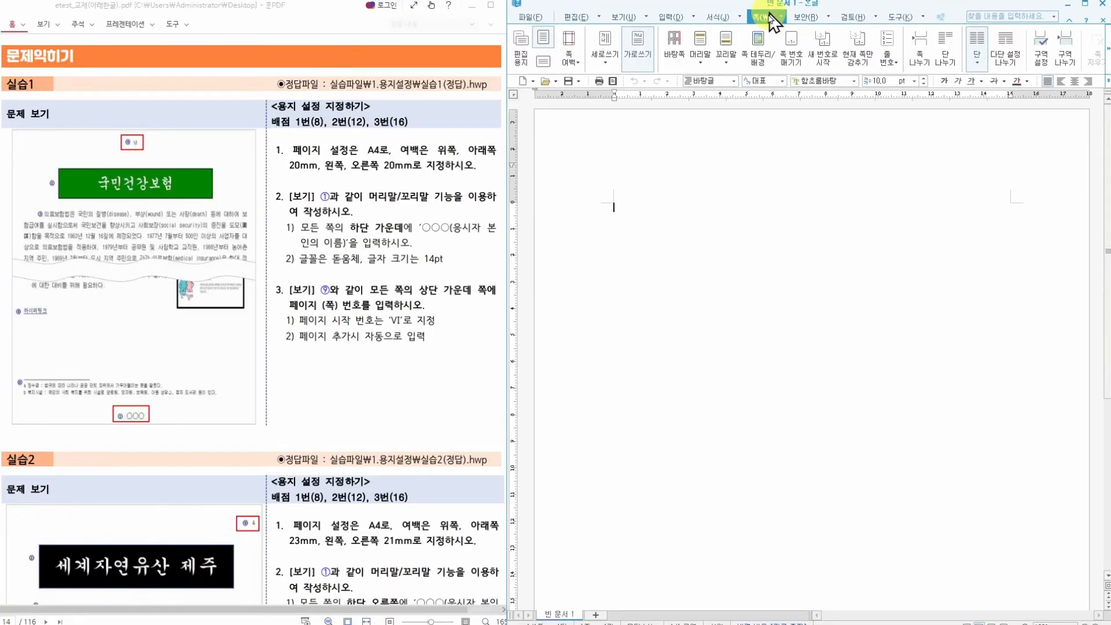
pyautogui.click(529, 64)
pyautogui.moveTo(806, 305); pyautogui.dragTo(760, 305)
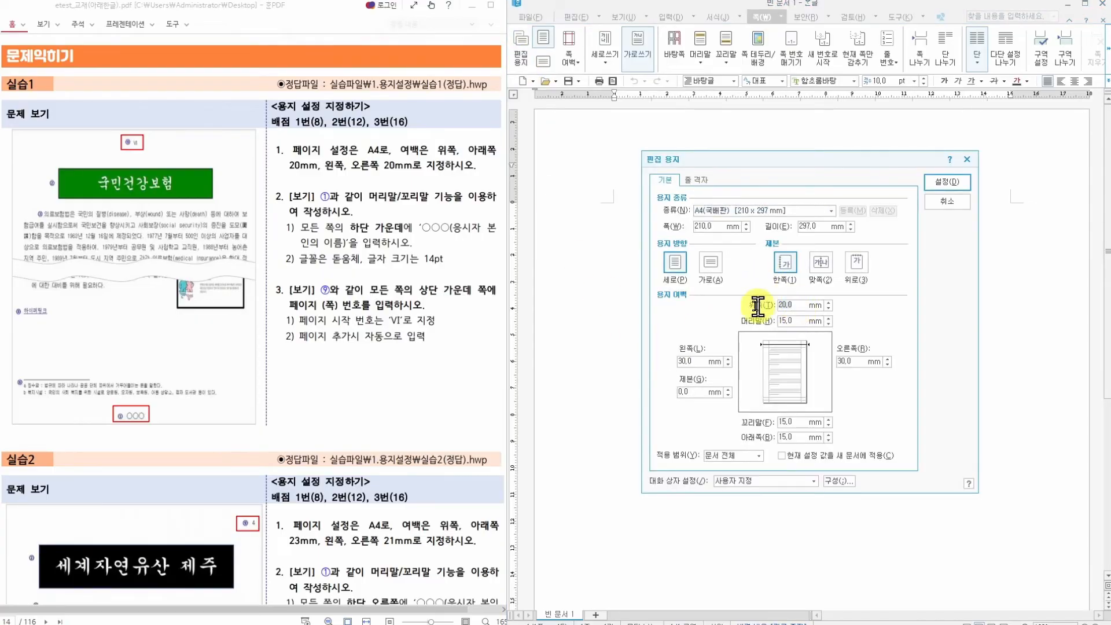
pyautogui.press('Tab')
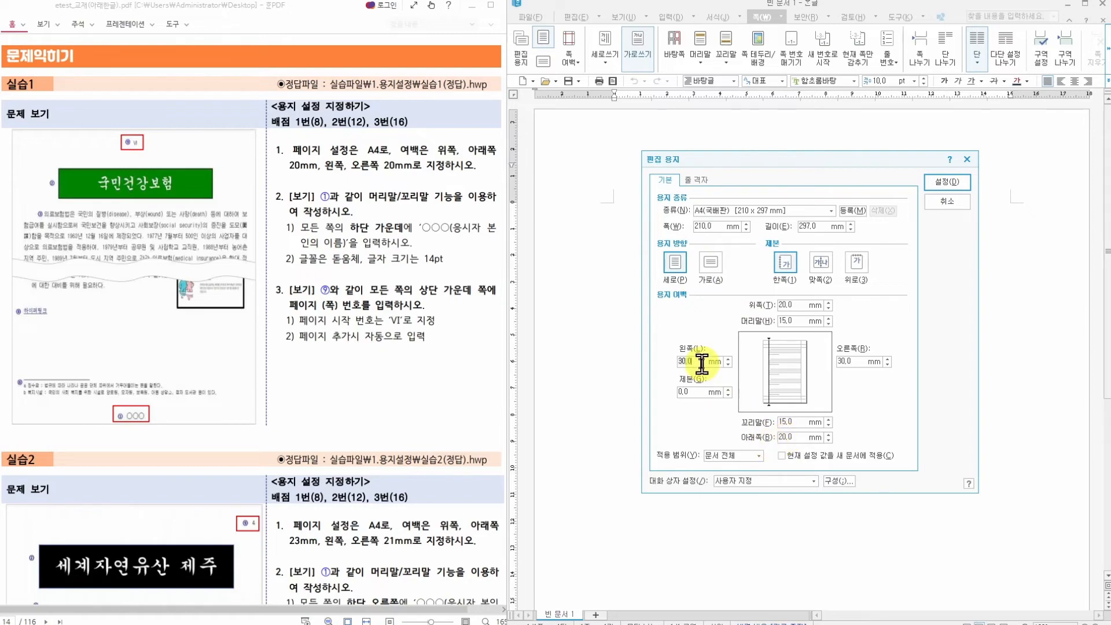
pyautogui.write('20')
pyautogui.press('Tab')
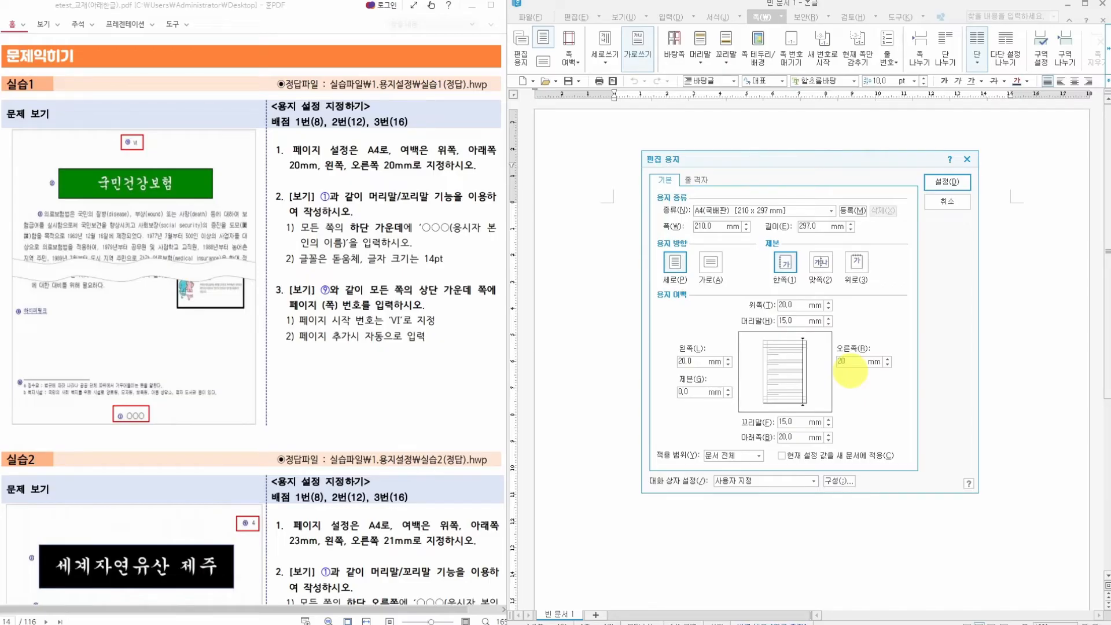
pyautogui.write('20')
pyautogui.click(954, 184)
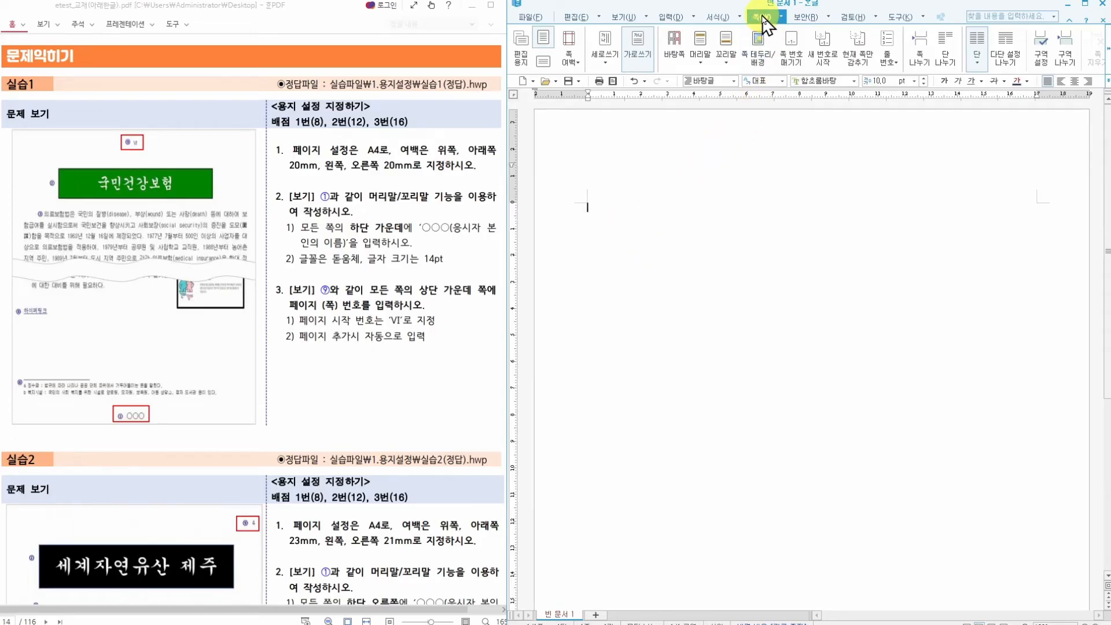
# Create a 꼬리말 for 양 쪽 without a preset layout and enter the examinee's name in it
pyautogui.click(699, 61)
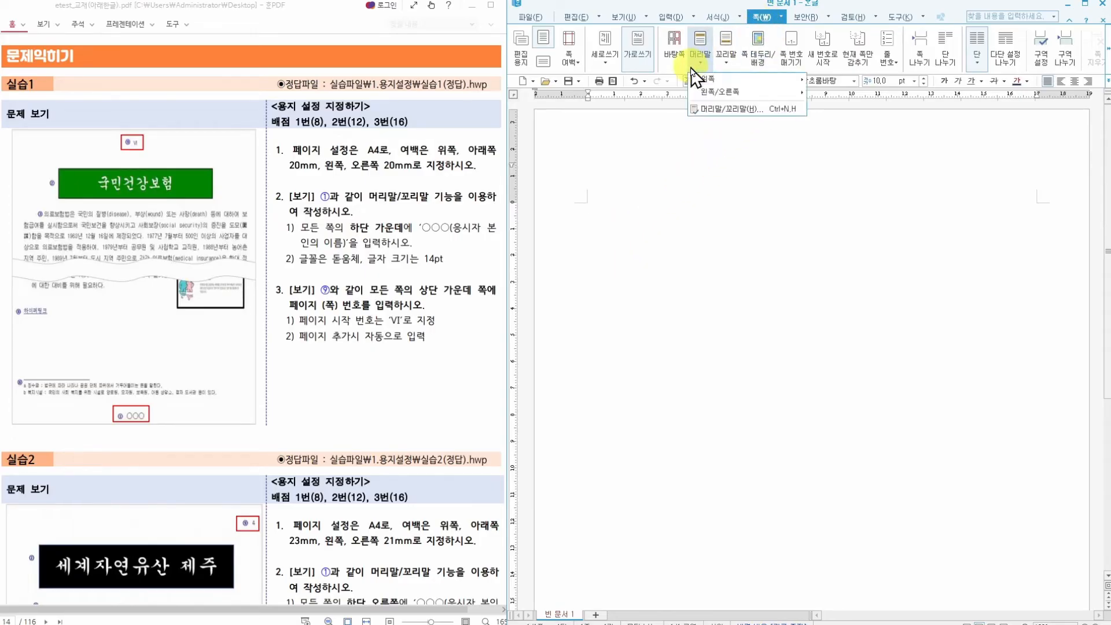
pyautogui.click(726, 109)
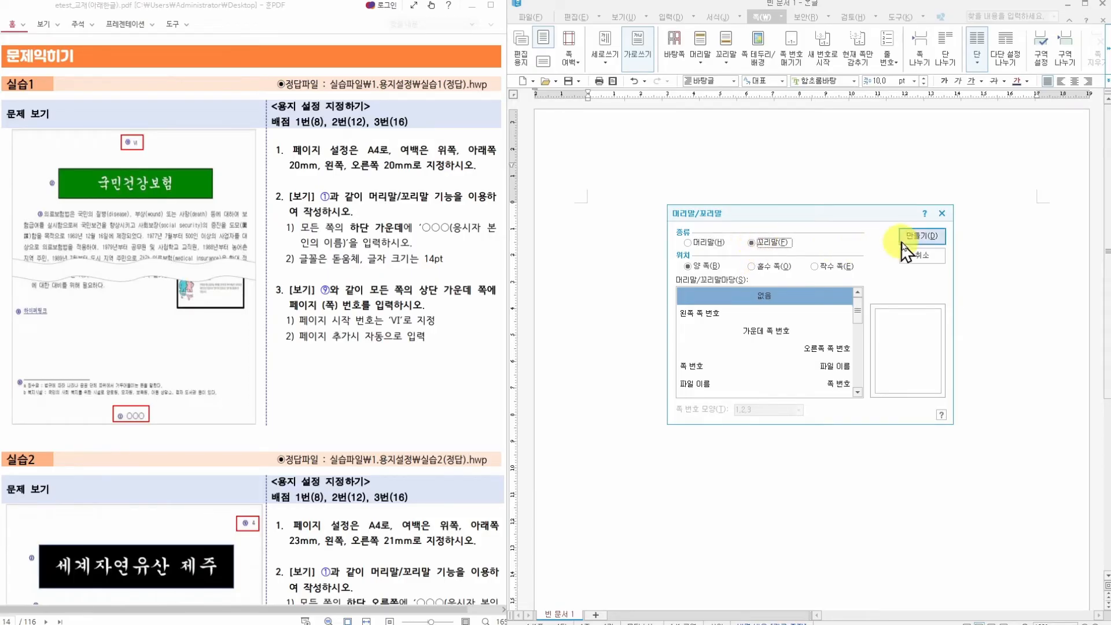
pyautogui.click(922, 236)
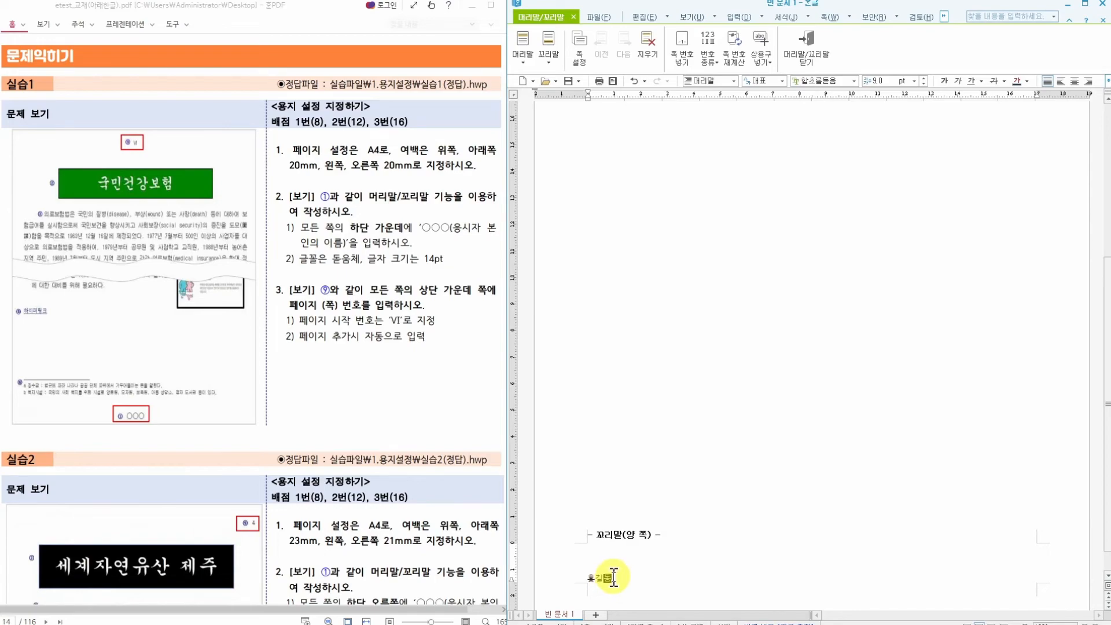
# Format the examinee's name in the footer as 돋움체, 14 pt, centred, and close footer editing
pyautogui.moveTo(615, 576); pyautogui.dragTo(587, 579)
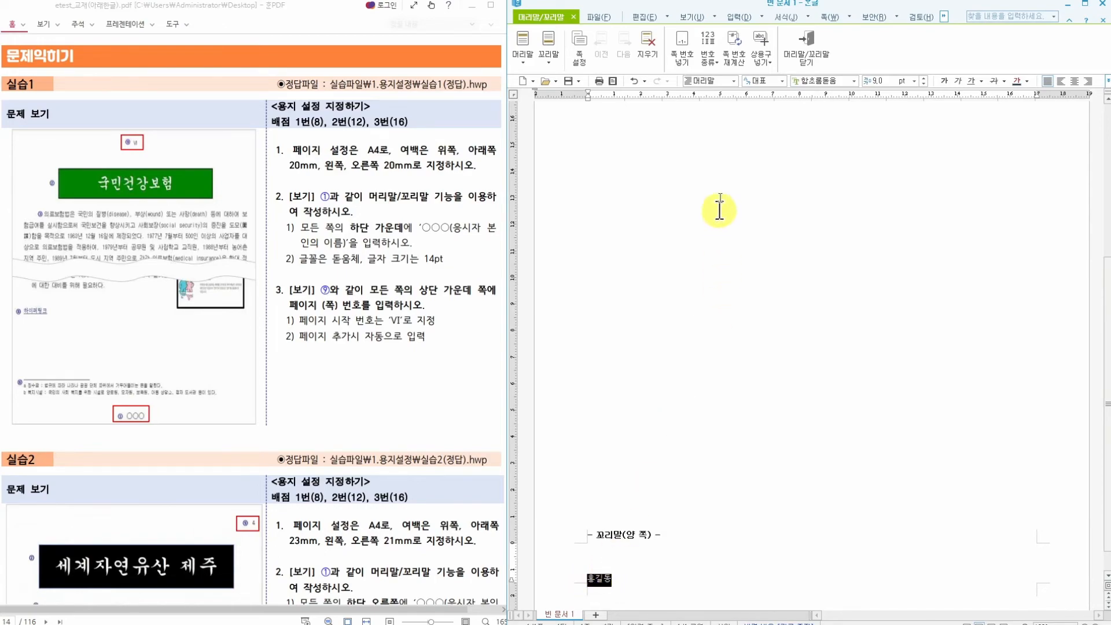
pyautogui.click(807, 79)
pyautogui.write('돋움체')
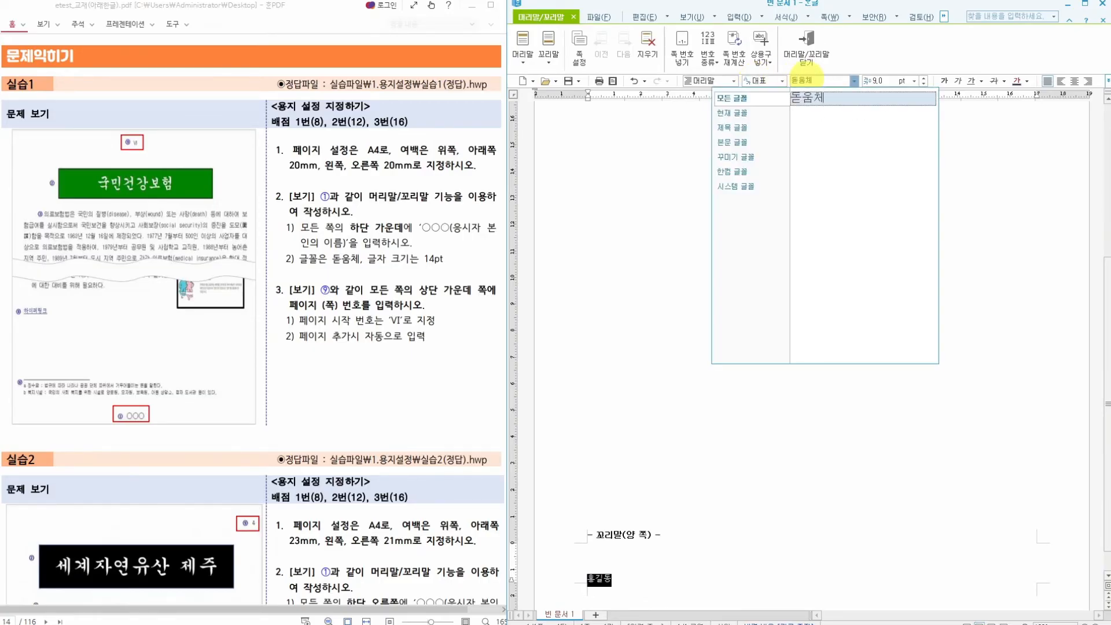
pyautogui.click(813, 99)
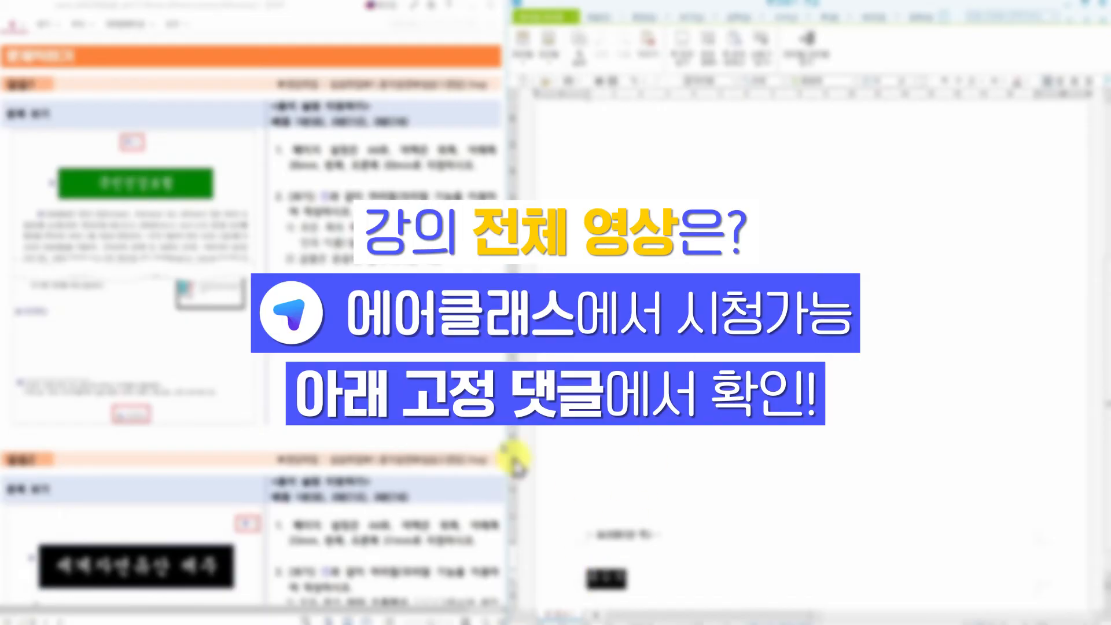
pyautogui.click(1073, 81)
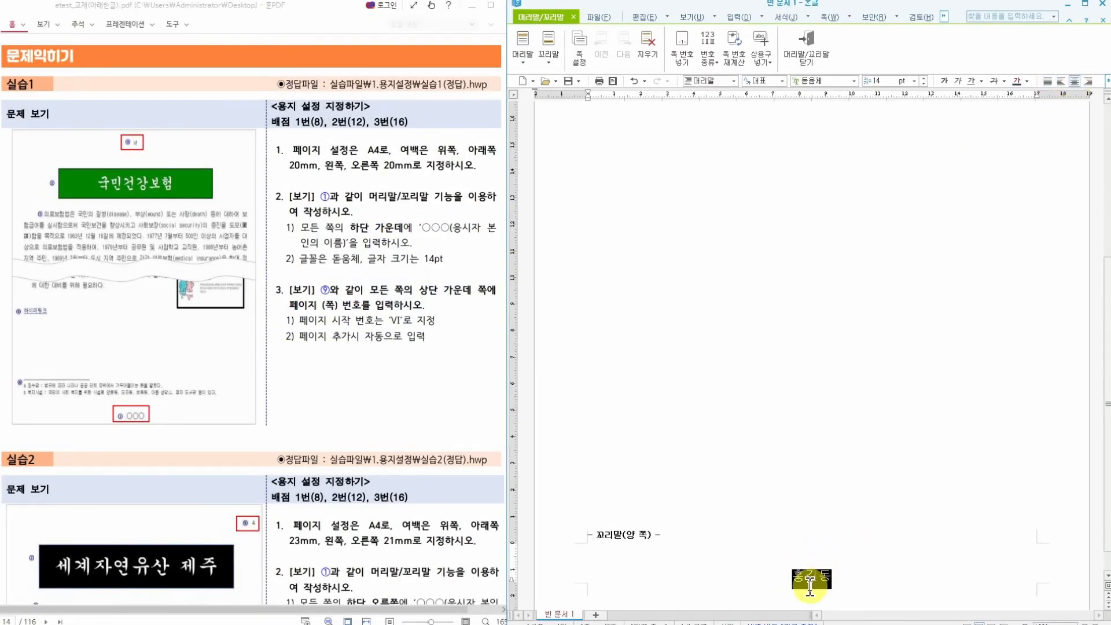
pyautogui.click(806, 58)
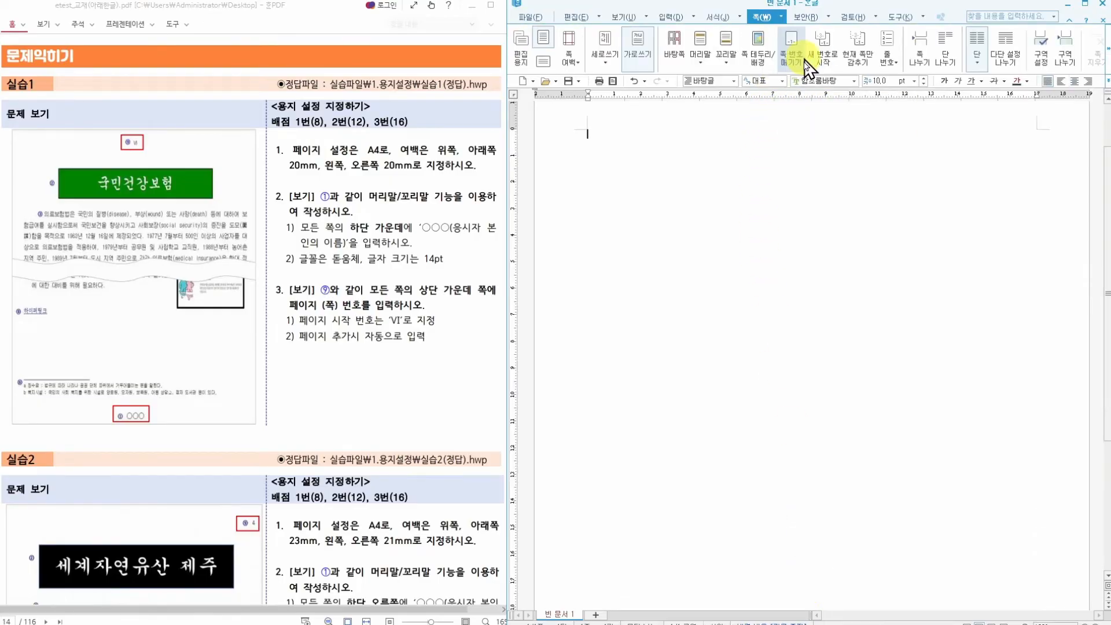
# Insert page numbers at the top centre in the I,II,III format, without 줄표, with starting number 6
pyautogui.scroll(5, 801, 545)
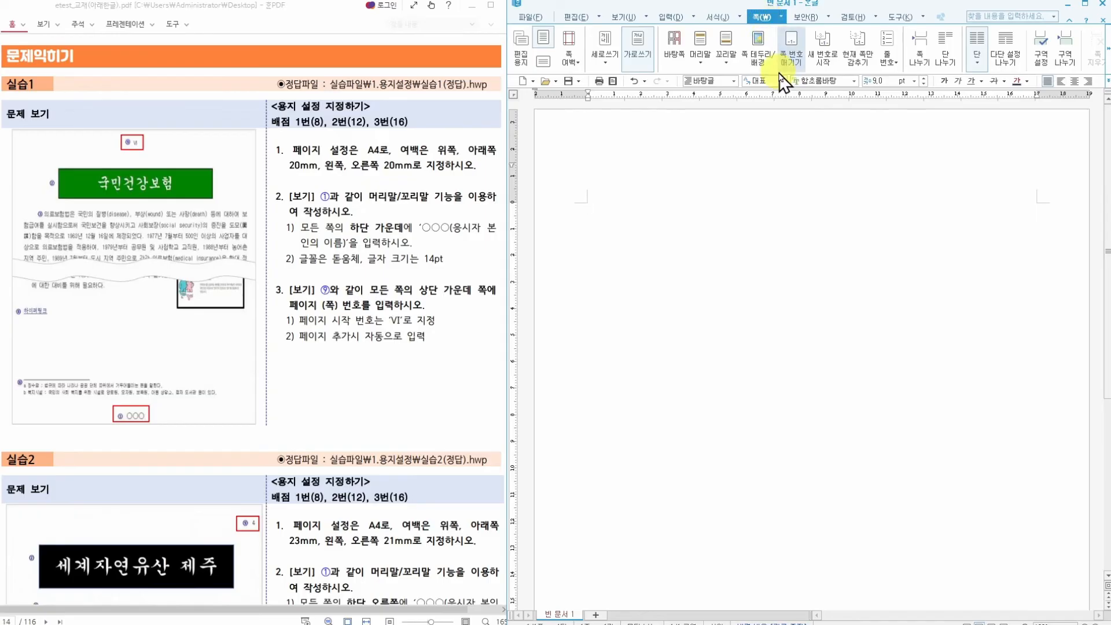
pyautogui.click(791, 52)
pyautogui.moveTo(797, 203); pyautogui.dragTo(706, 210)
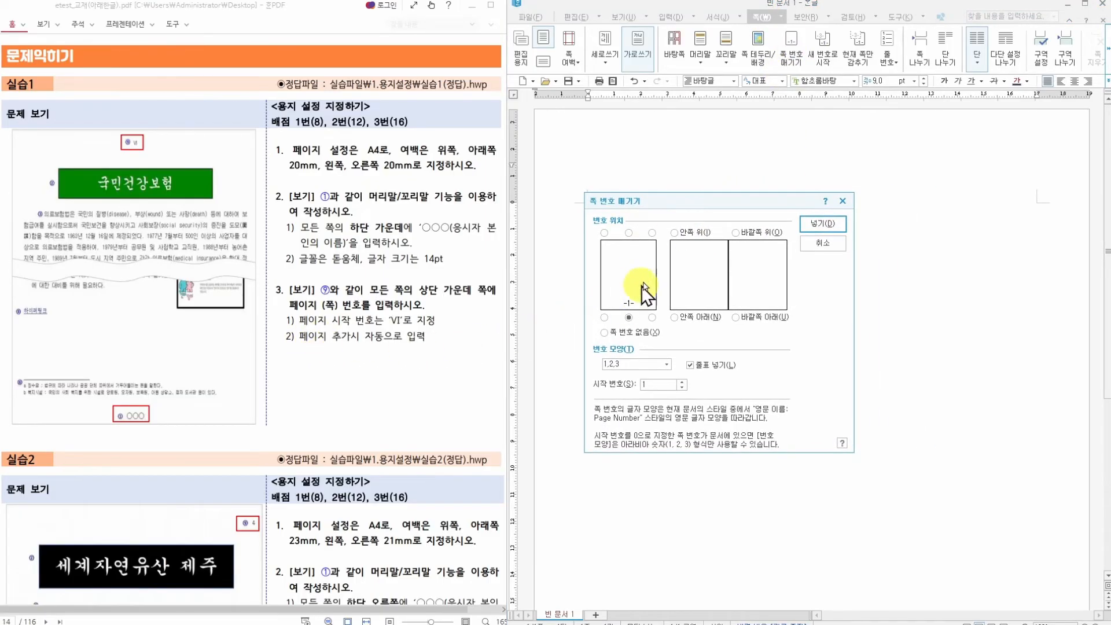
pyautogui.click(629, 233)
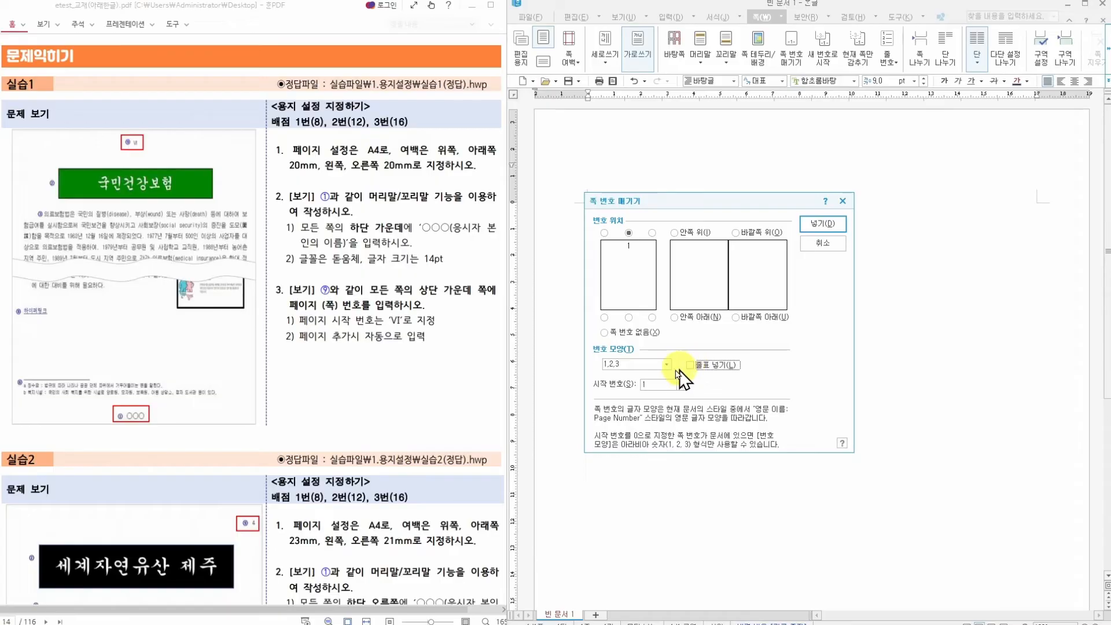
pyautogui.click(648, 365)
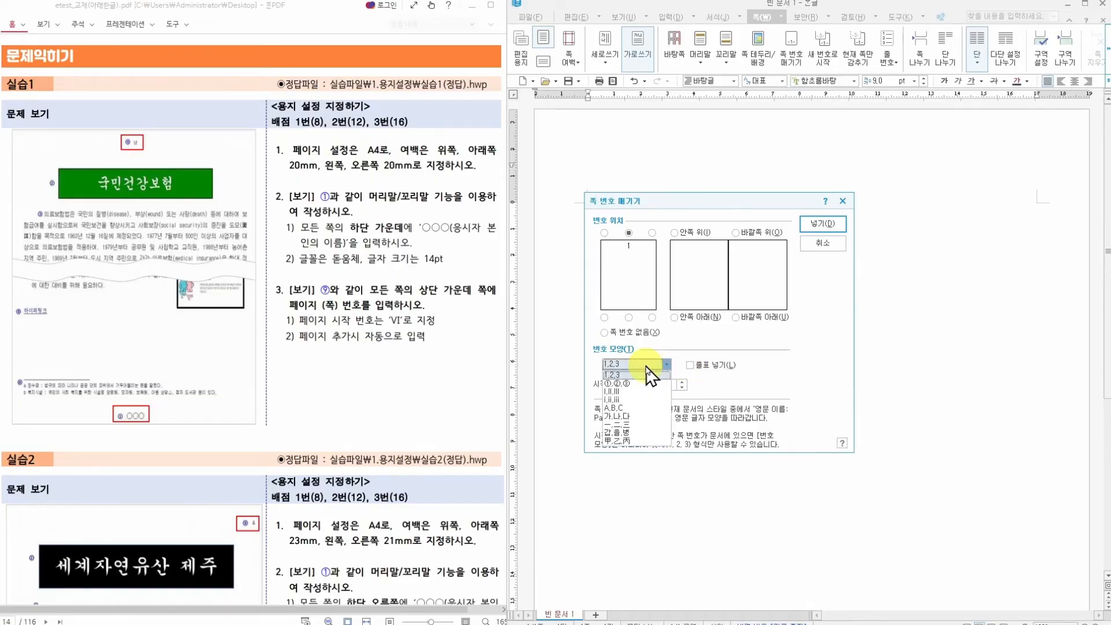
pyautogui.click(618, 392)
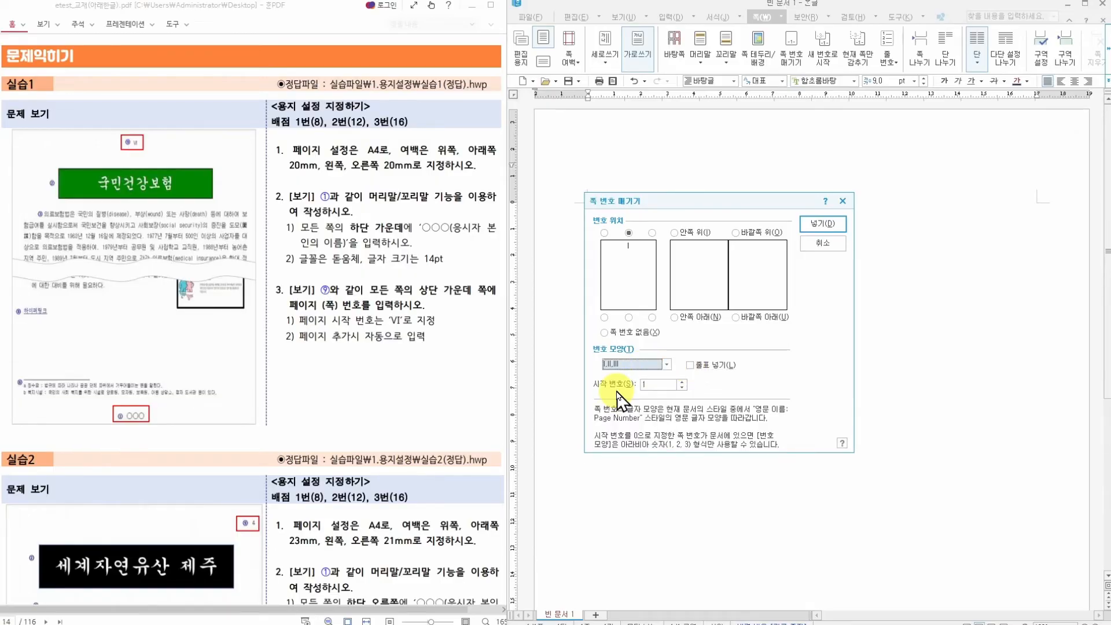
pyautogui.click(683, 382)
pyautogui.click(683, 382)
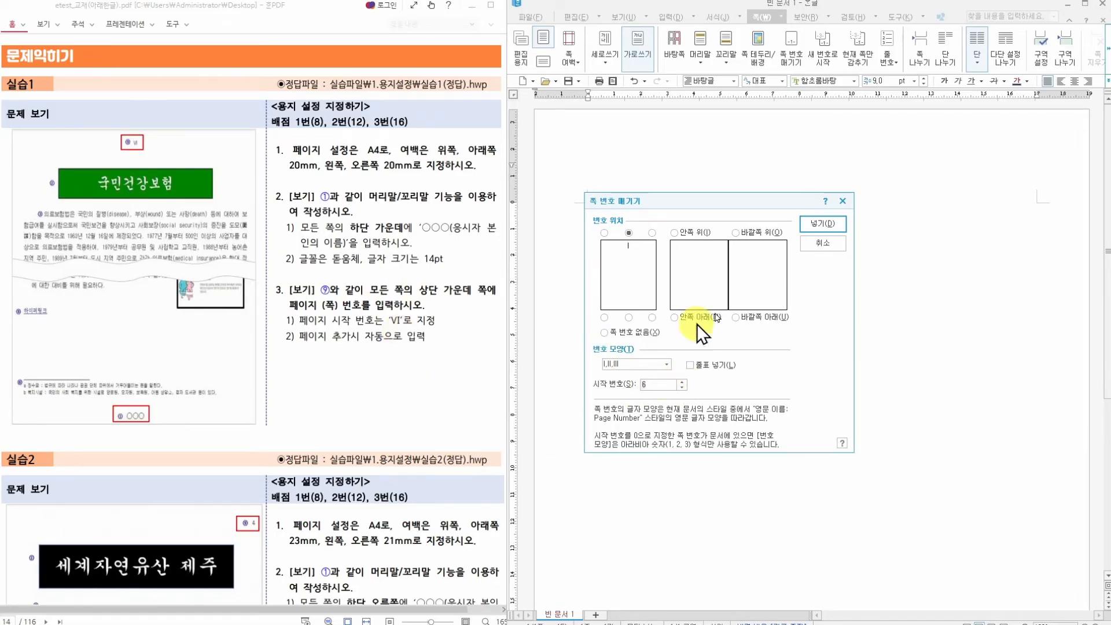
pyautogui.click(832, 227)
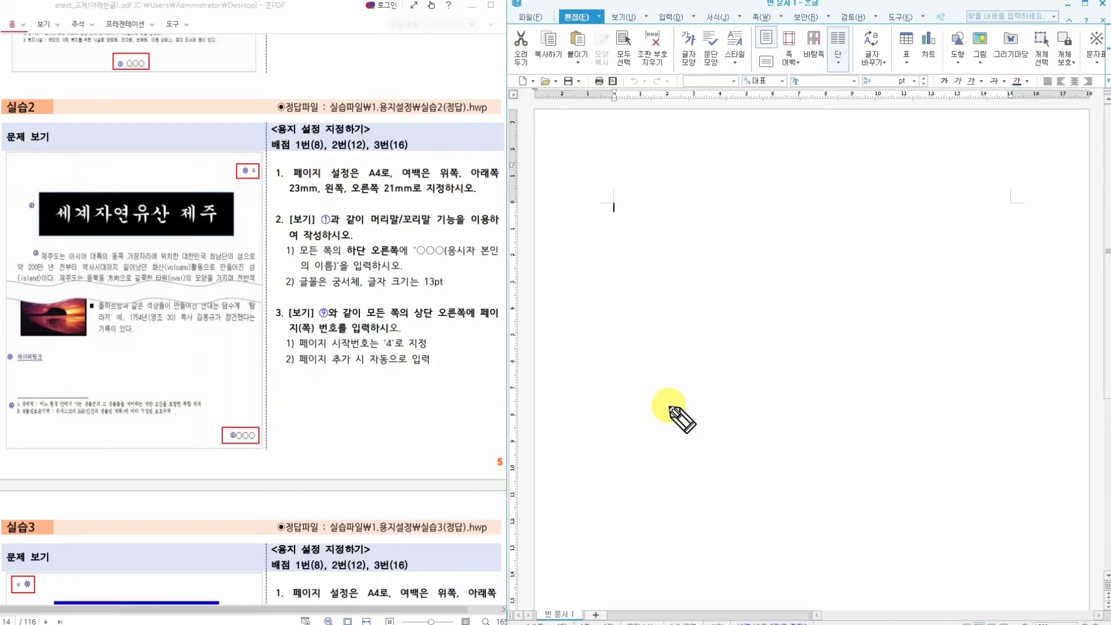
# Examine the 실습2 problem sheet for the required paper margins, footer name position and page number position
pyautogui.hotkey('ctrl', 'shift', 'a')
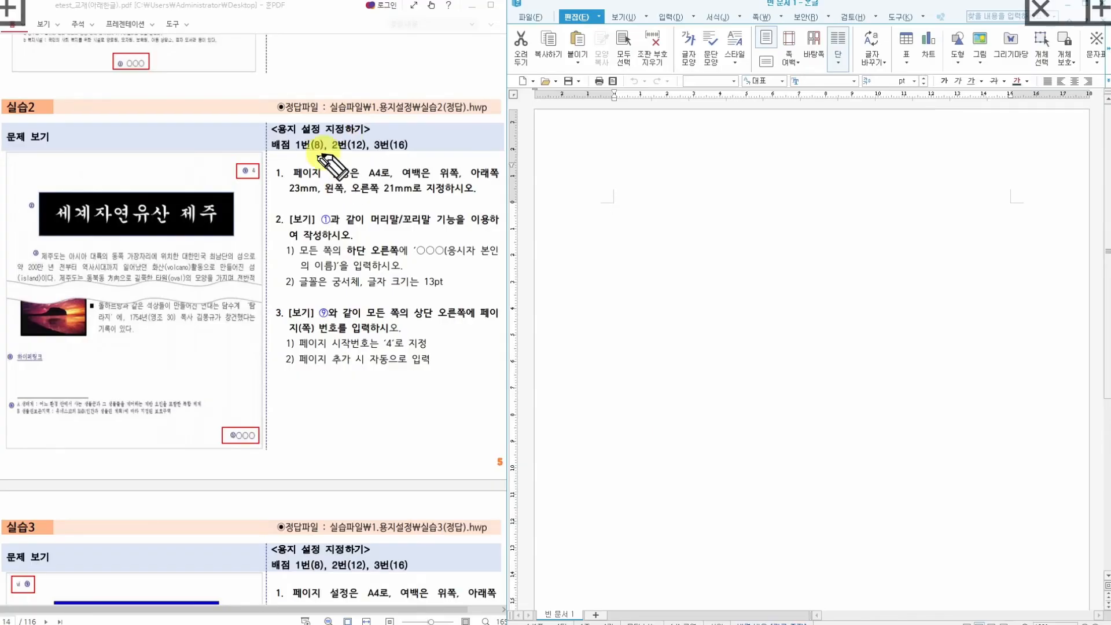
pyautogui.moveTo(306, 155); pyautogui.dragTo(316, 169)
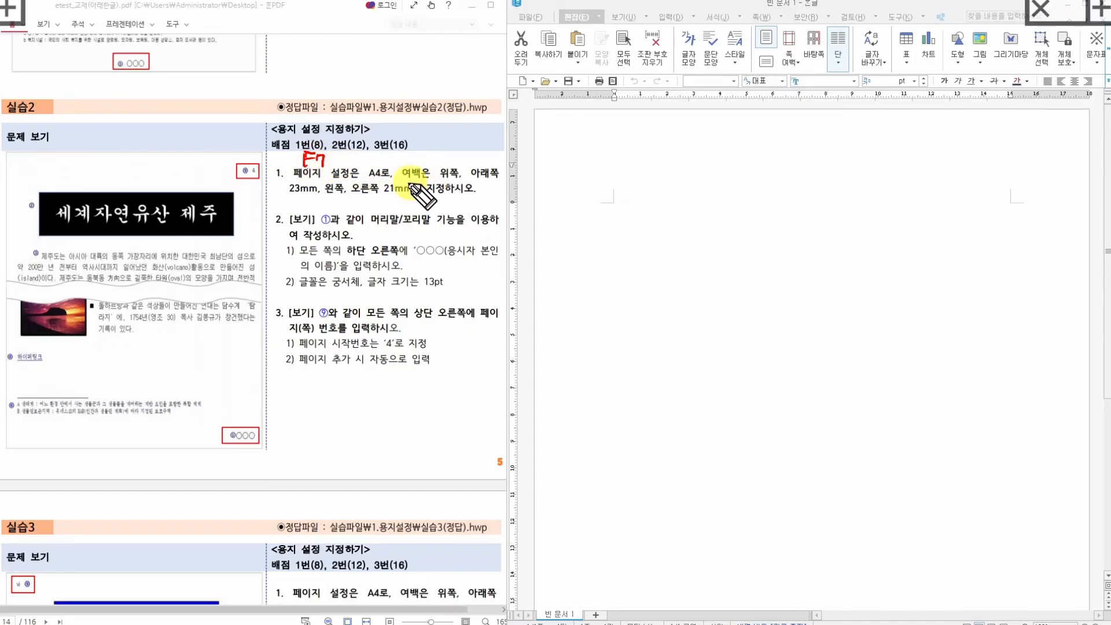
pyautogui.moveTo(164, 168)
pyautogui.mouseDown()
pyautogui.moveTo(175, 177)
pyautogui.moveTo(186, 166)
pyautogui.moveTo(182, 176)
pyautogui.mouseUp()
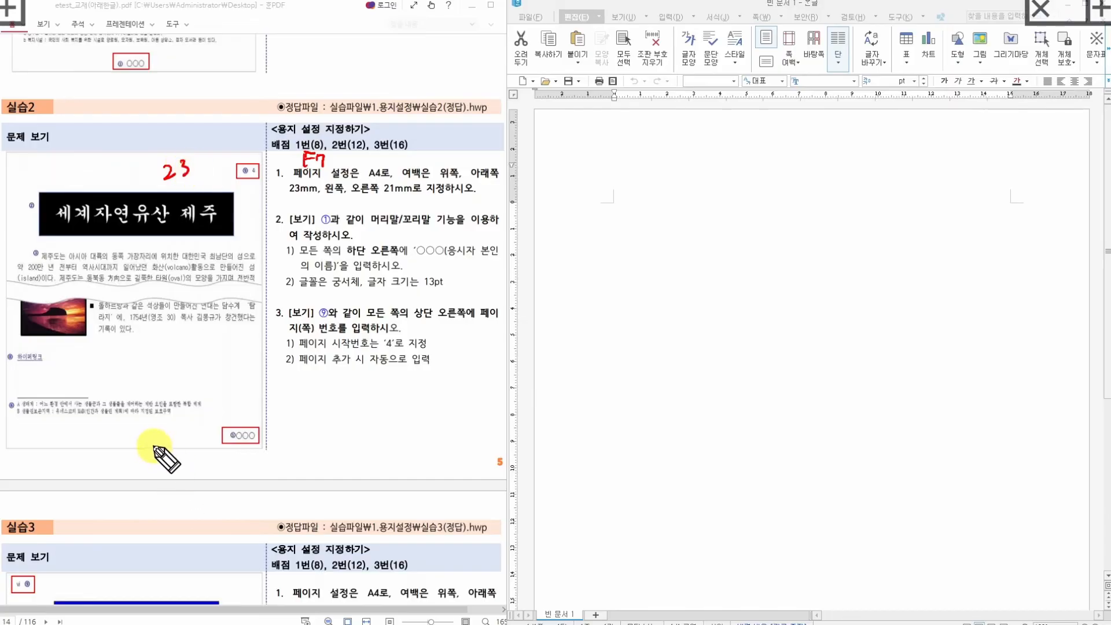
pyautogui.moveTo(152, 442); pyautogui.dragTo(169, 454)
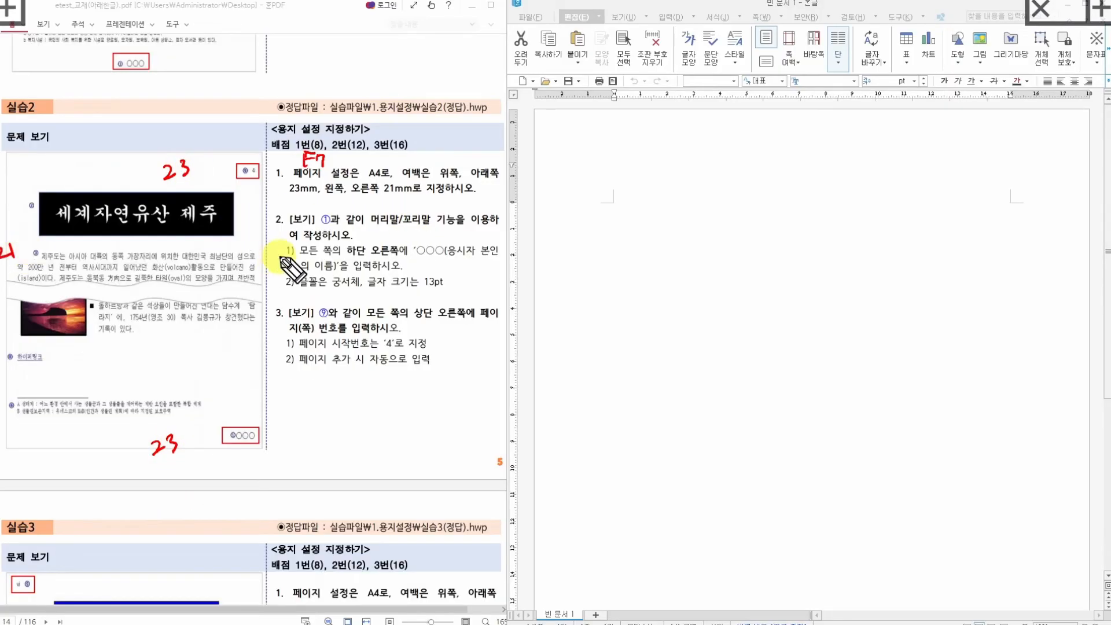
pyautogui.moveTo(260, 240); pyautogui.dragTo(270, 249)
pyautogui.moveTo(275, 237); pyautogui.dragTo(272, 250)
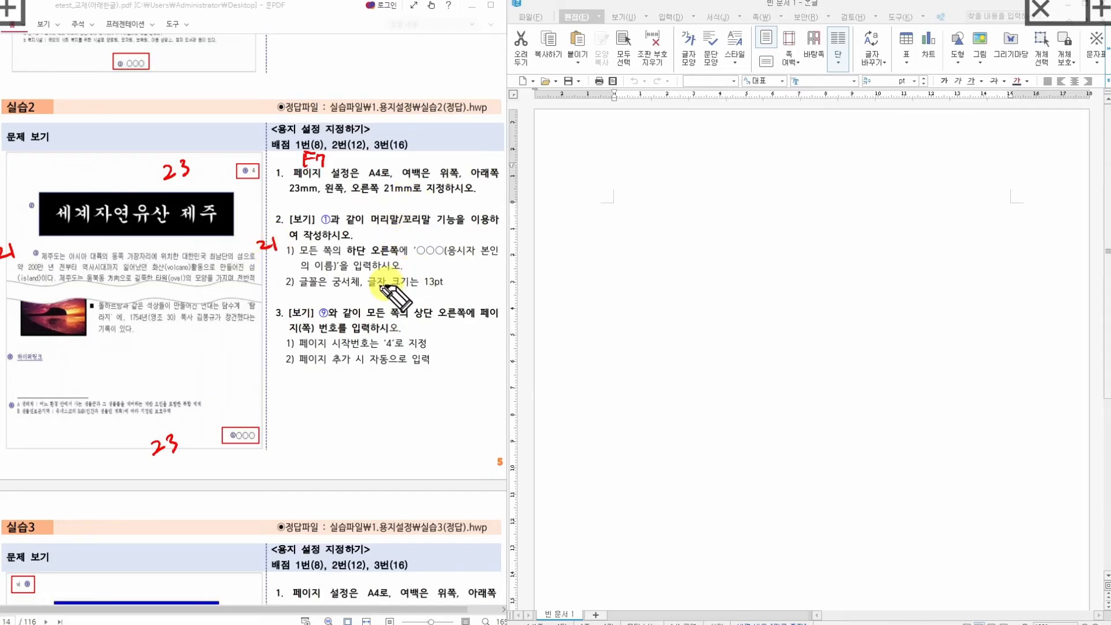
pyautogui.moveTo(245, 454)
pyautogui.mouseDown()
pyautogui.moveTo(241, 426)
pyautogui.moveTo(249, 446)
pyautogui.moveTo(266, 407)
pyautogui.mouseUp()
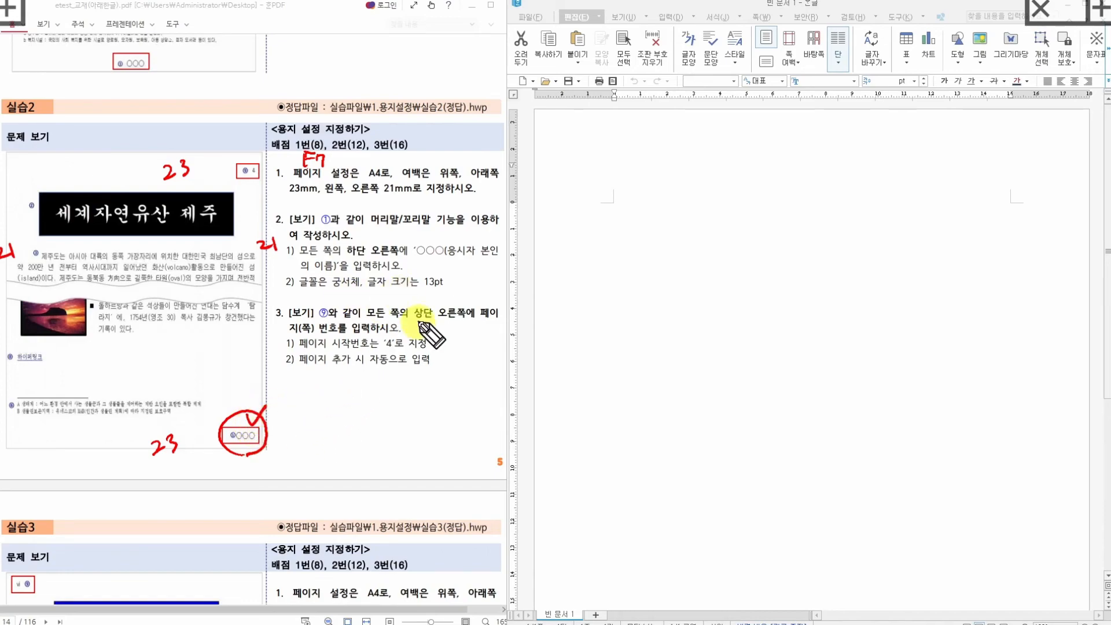
pyautogui.moveTo(257, 180); pyautogui.dragTo(252, 193)
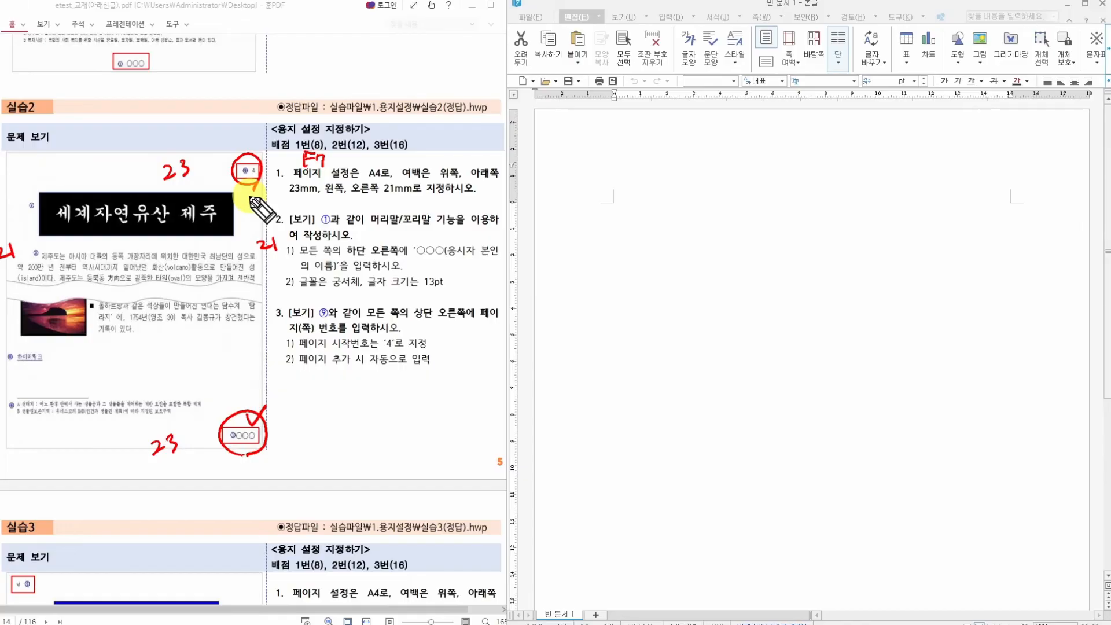
pyautogui.press('e')
pyautogui.press('Escape')
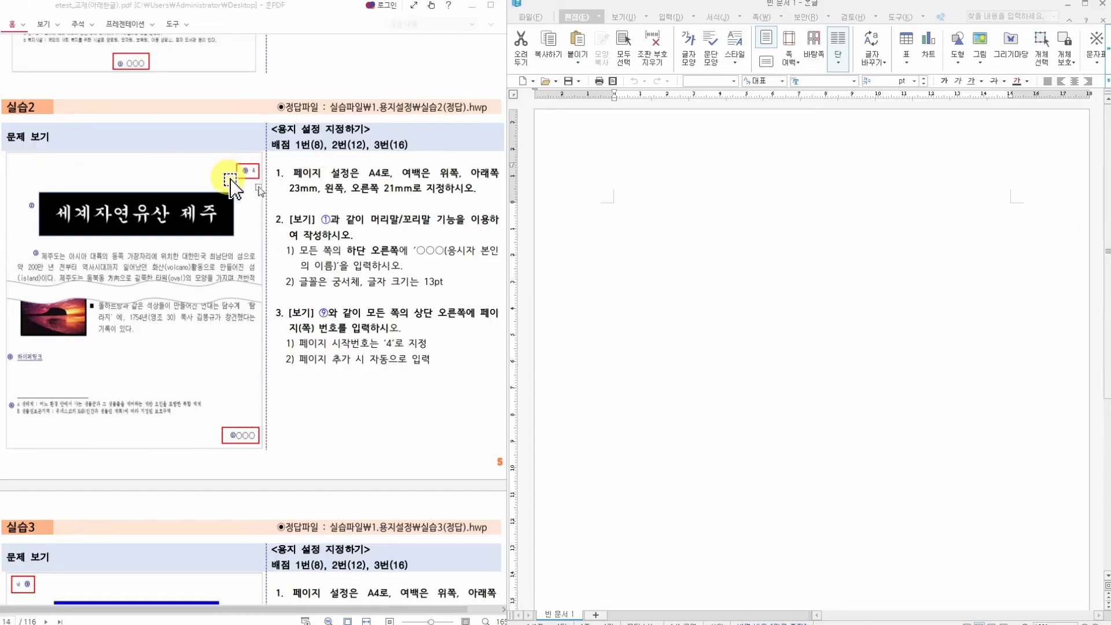
# Set the A4 page's top and bottom margins to 23 mm and its left and right margins to 21 mm in 편집 용지
pyautogui.click(643, 221)
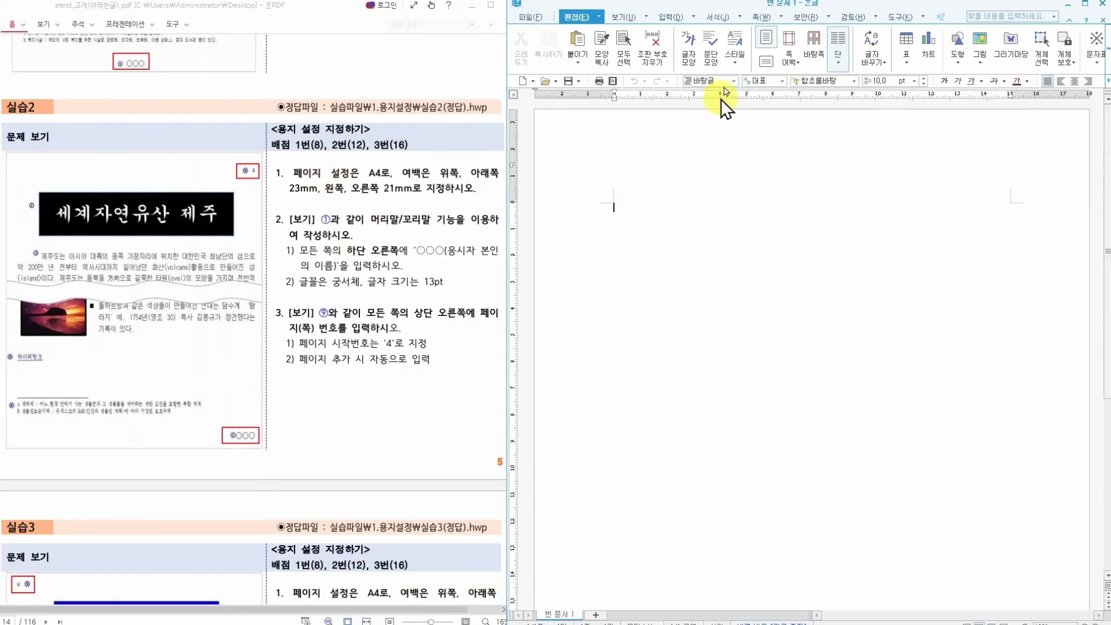
pyautogui.click(759, 17)
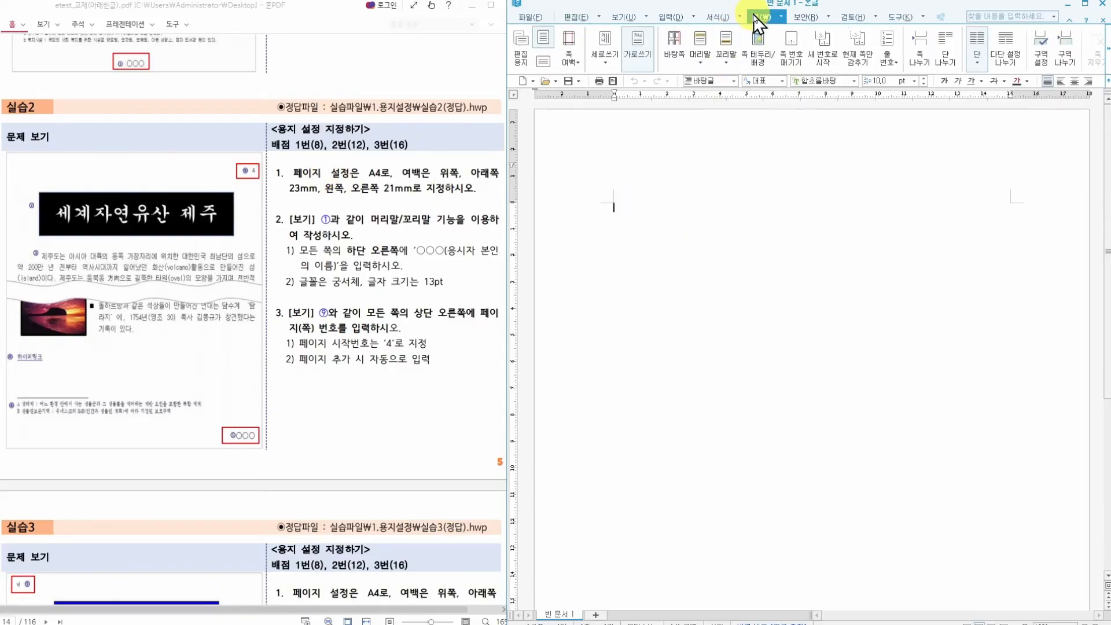
pyautogui.click(521, 46)
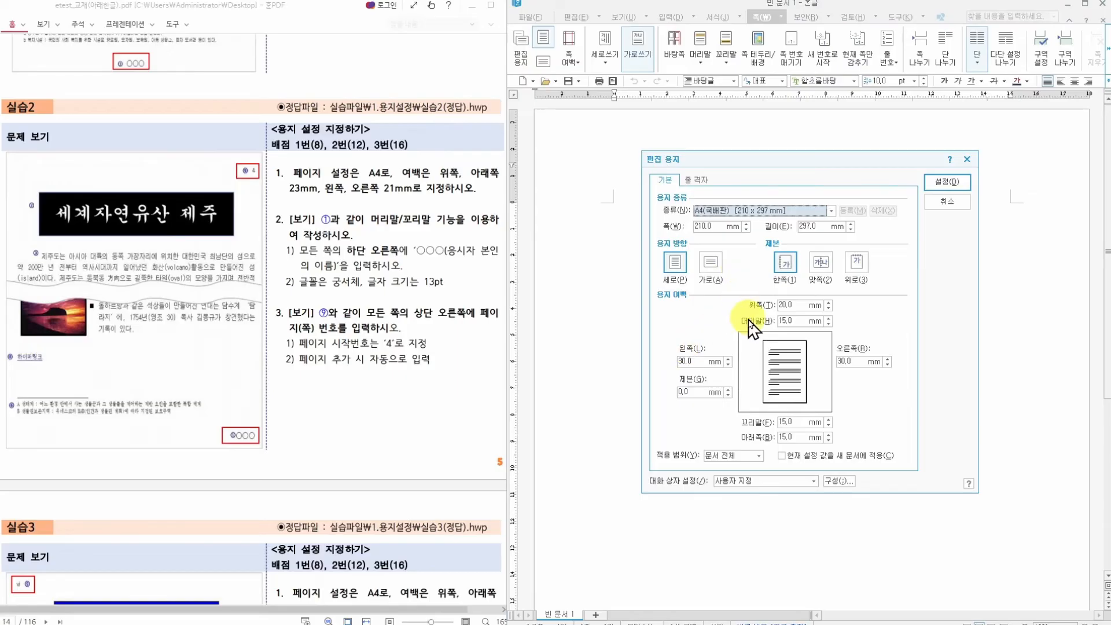
pyautogui.click(790, 305)
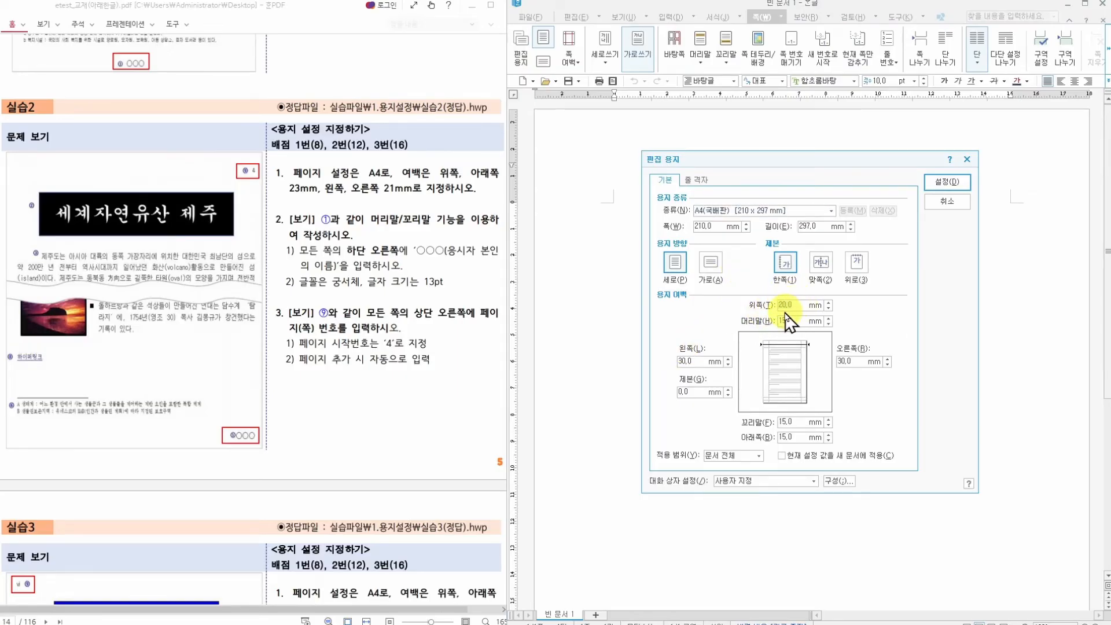
pyautogui.write('23')
pyautogui.press('Tab')
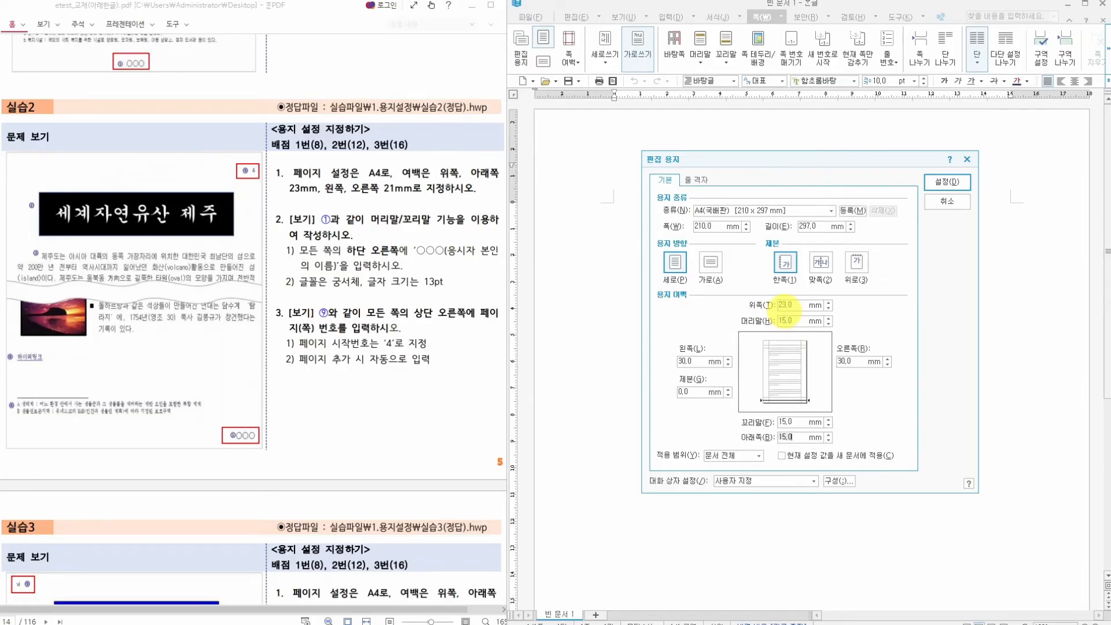
pyautogui.write('23')
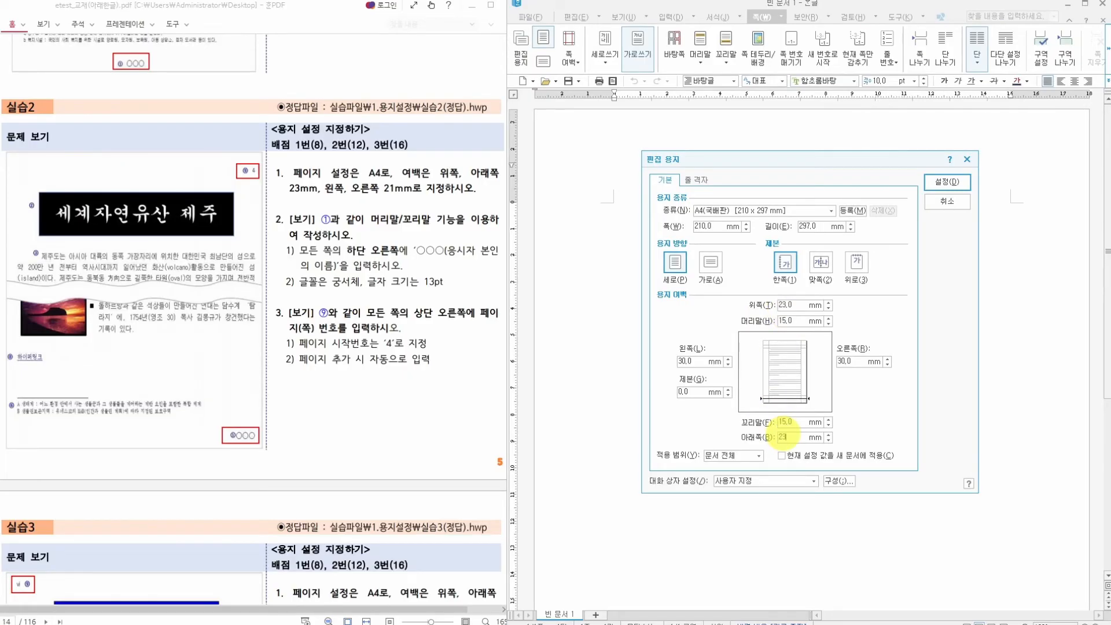
pyautogui.press('Tab')
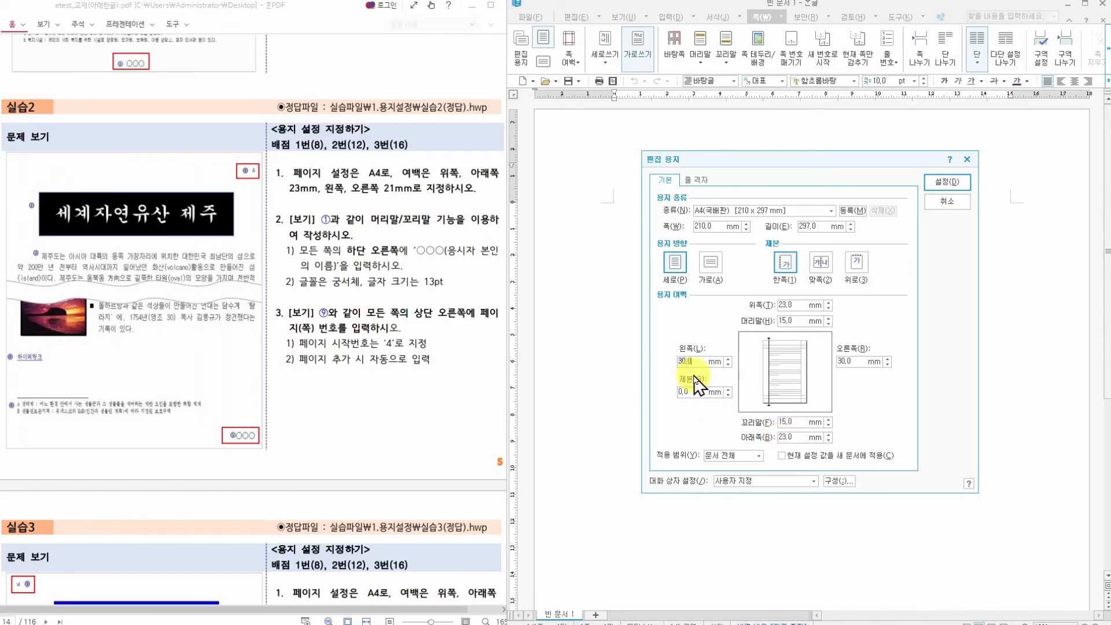
pyautogui.press('Tab')
pyautogui.write('21')
pyautogui.click(938, 183)
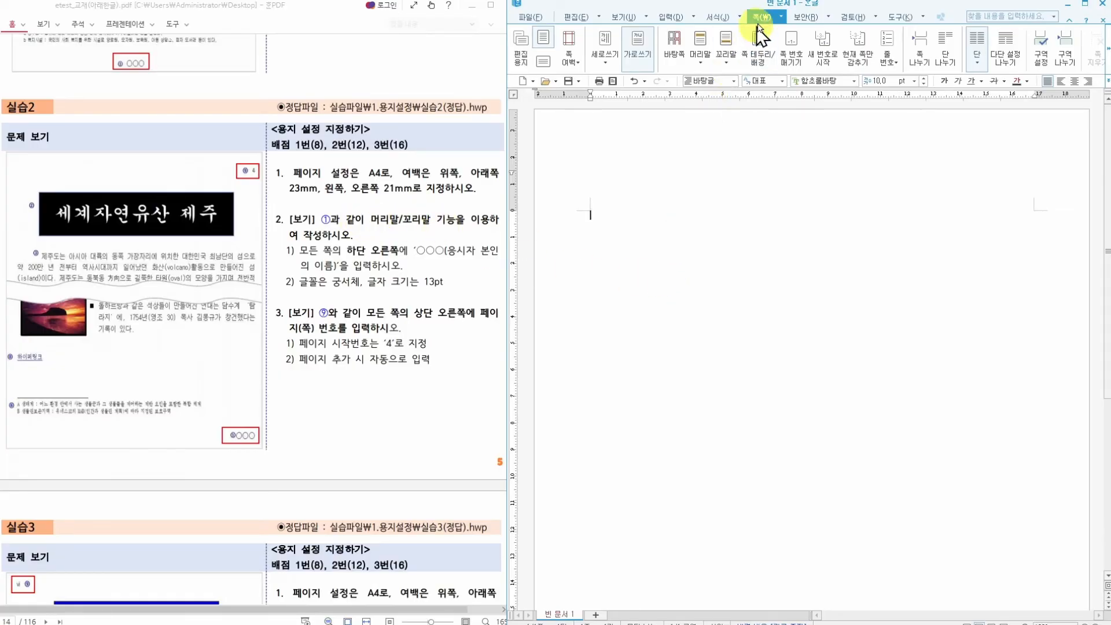
# Create a 꼬리말 for 양 쪽 with the layout 없음 and enter the examinee's name in it
pyautogui.click(703, 65)
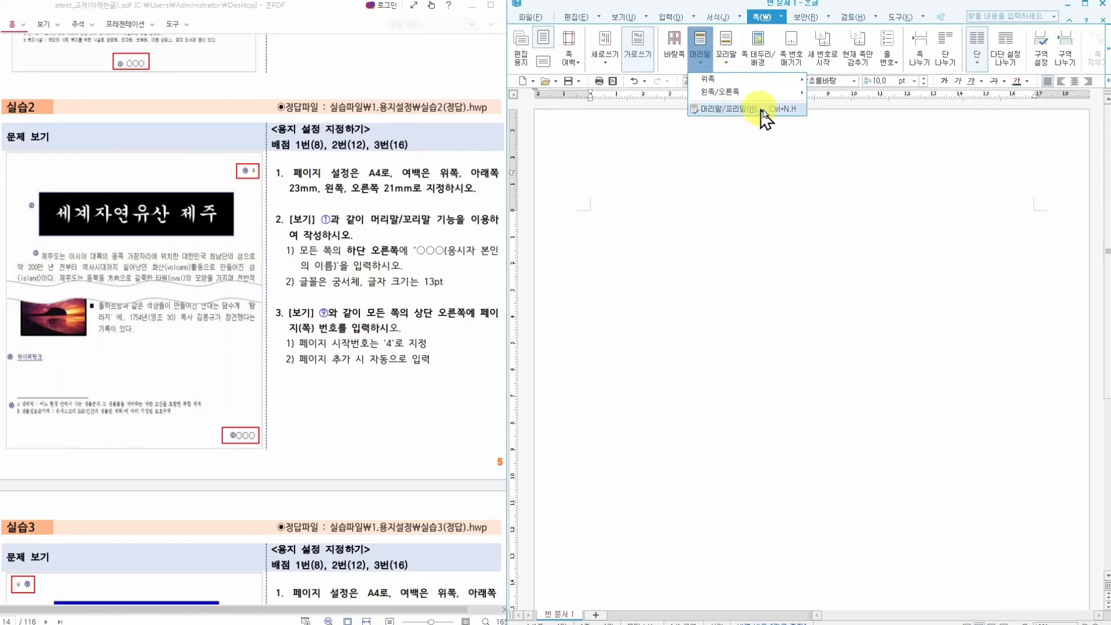
pyautogui.click(731, 109)
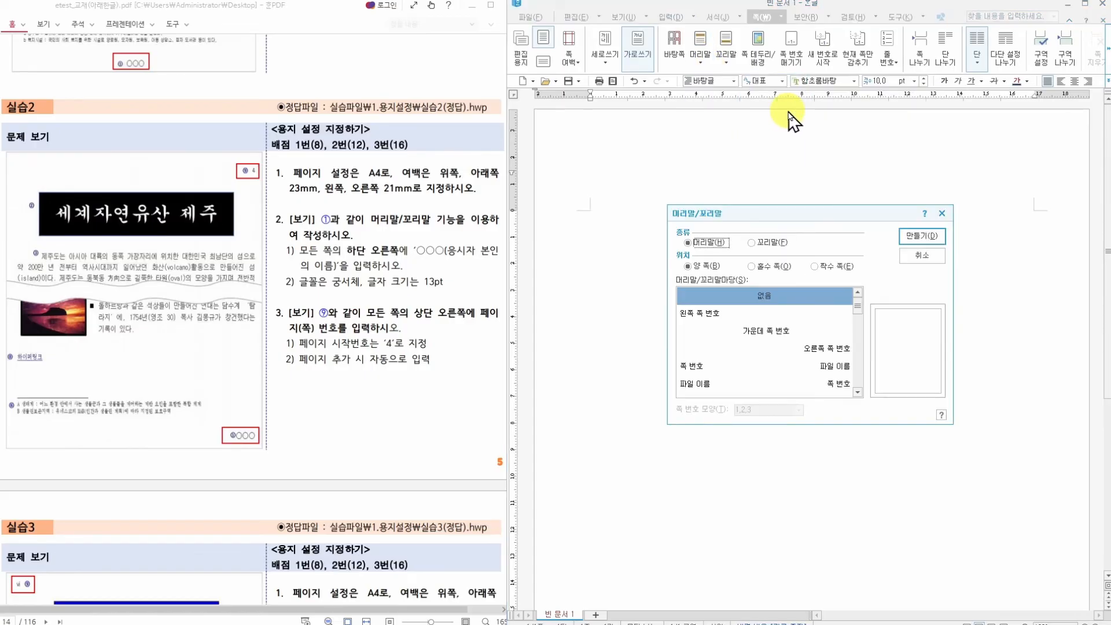
pyautogui.moveTo(736, 218); pyautogui.dragTo(678, 226)
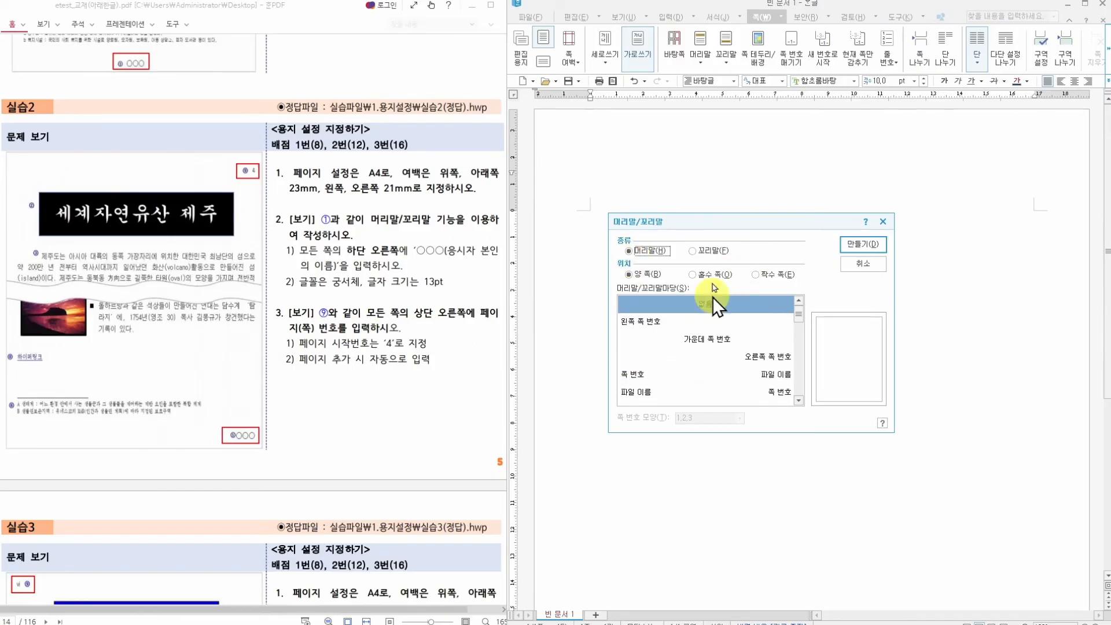
pyautogui.click(707, 252)
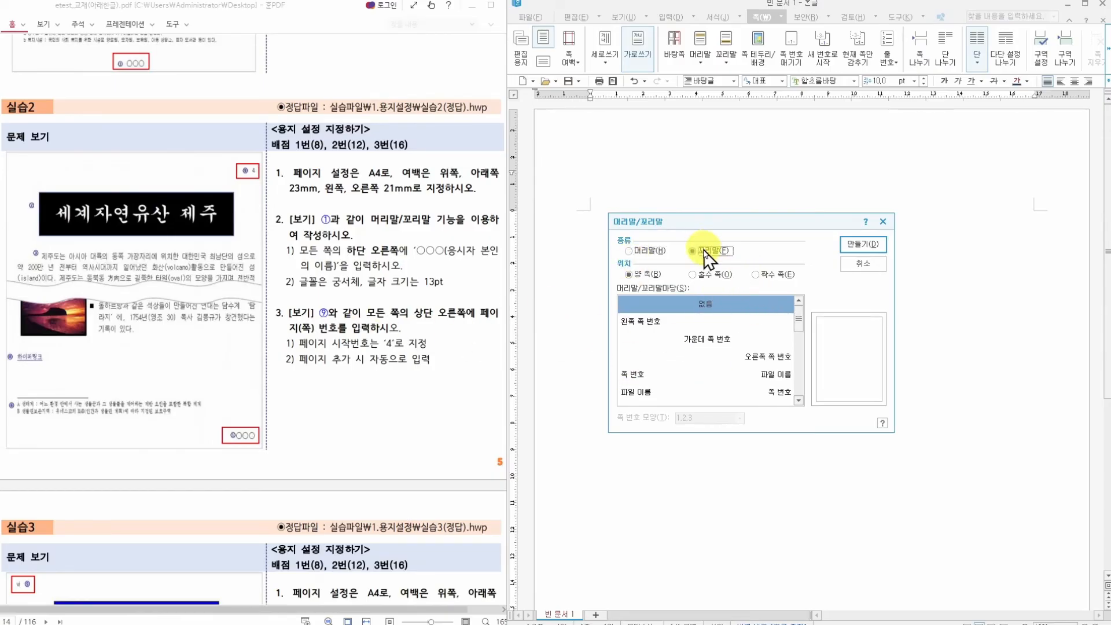
pyautogui.click(862, 245)
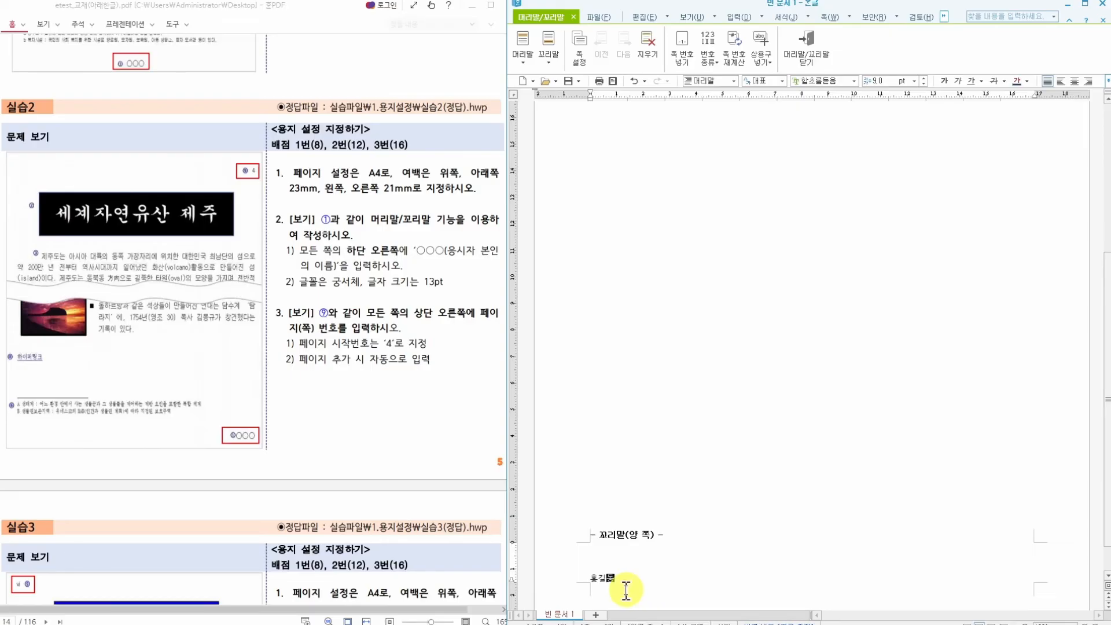
# Format the examinee's name in the footer as 궁서체, 13 pt, right-aligned, and close footer editing
pyautogui.moveTo(632, 585); pyautogui.dragTo(581, 581)
pyautogui.click(816, 81)
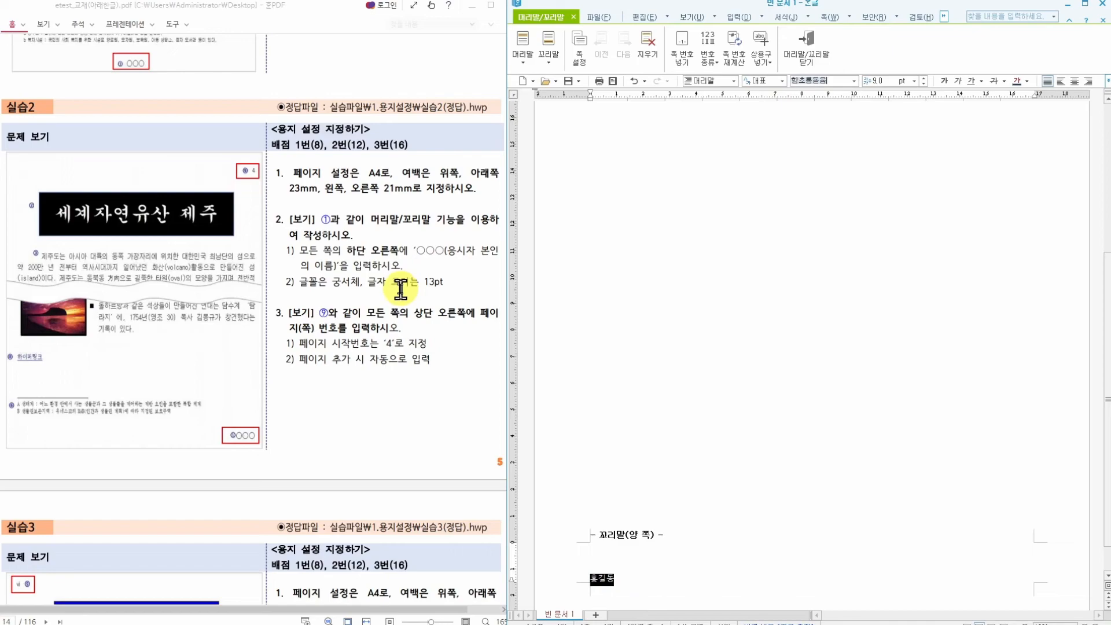
pyautogui.write('궁서체')
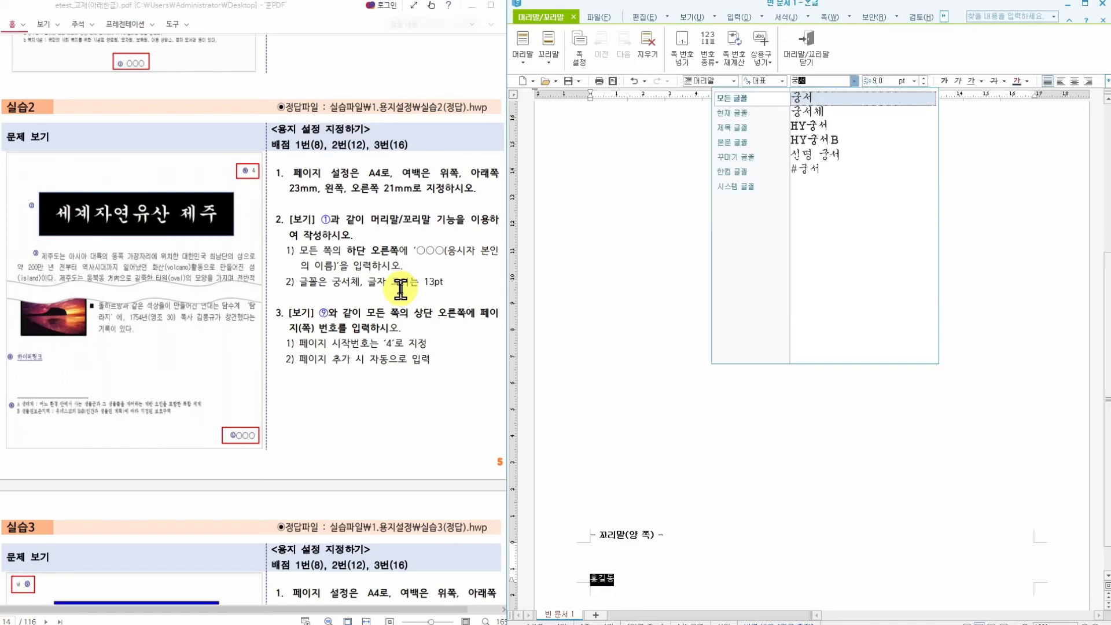
pyautogui.press('Return')
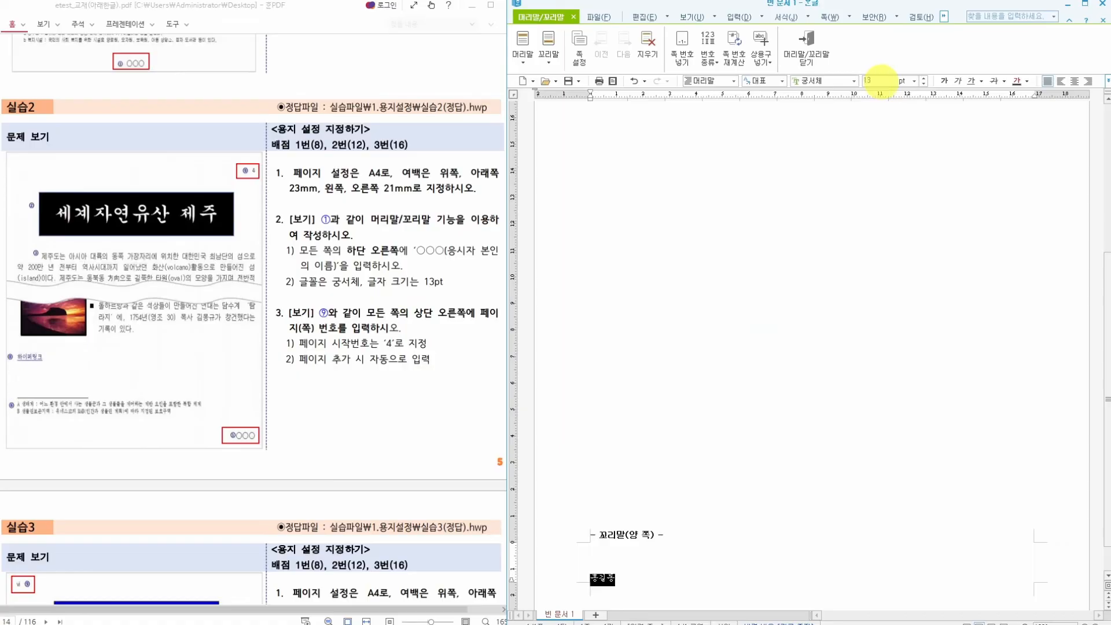
pyautogui.press('Return')
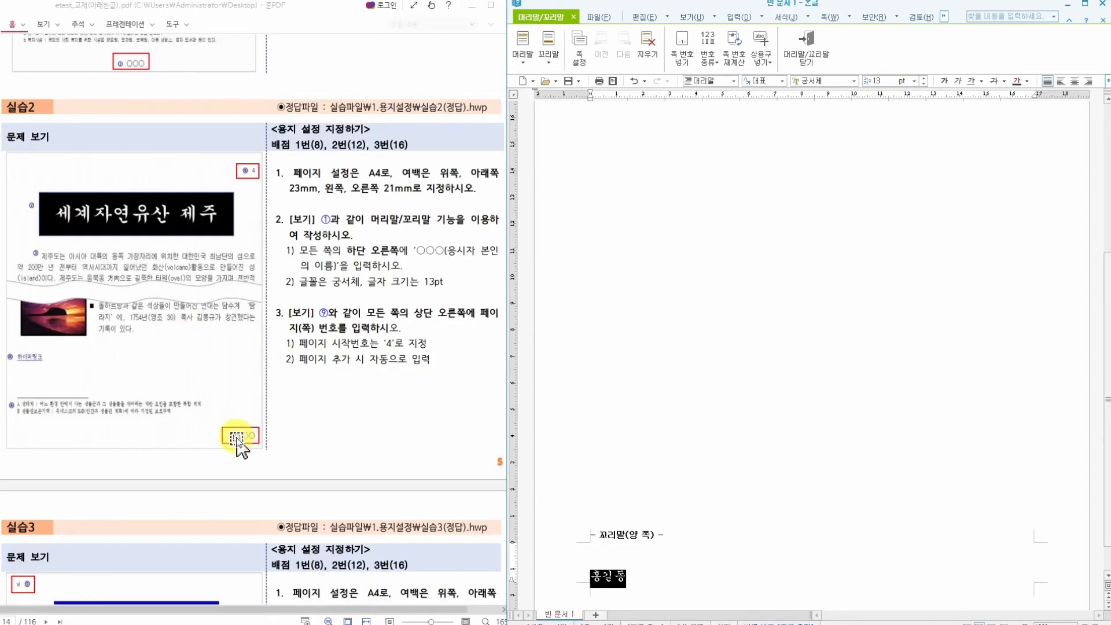
pyautogui.click(1088, 83)
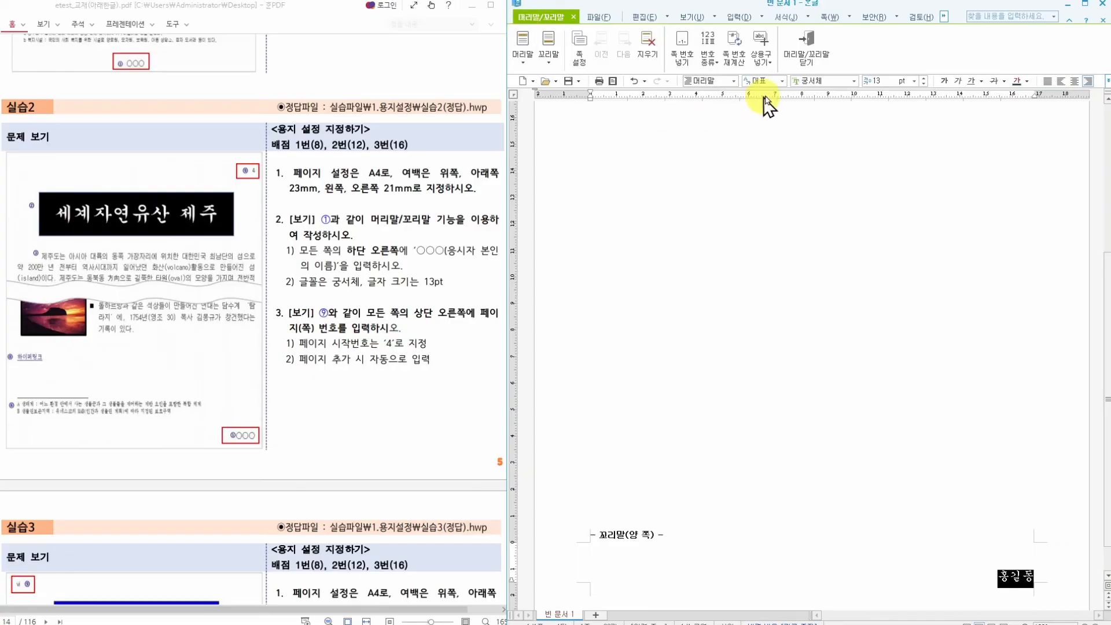
pyautogui.click(808, 58)
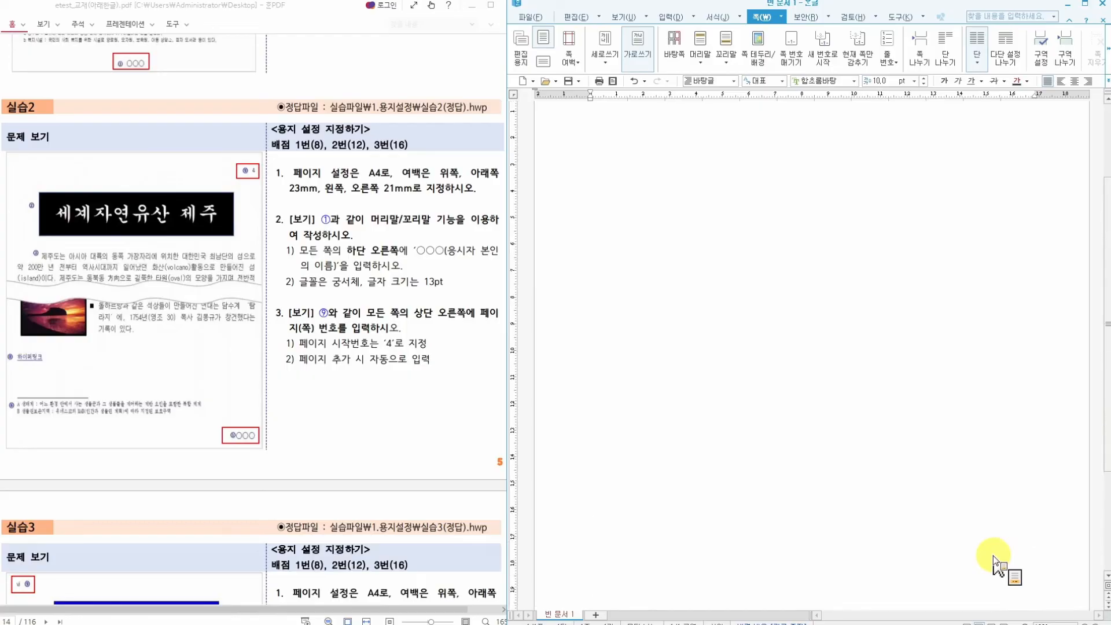
# Insert page numbers at the top right of the page in the 1,2,3 format, without 줄표, with starting number 4
pyautogui.scroll(5, 955, 515)
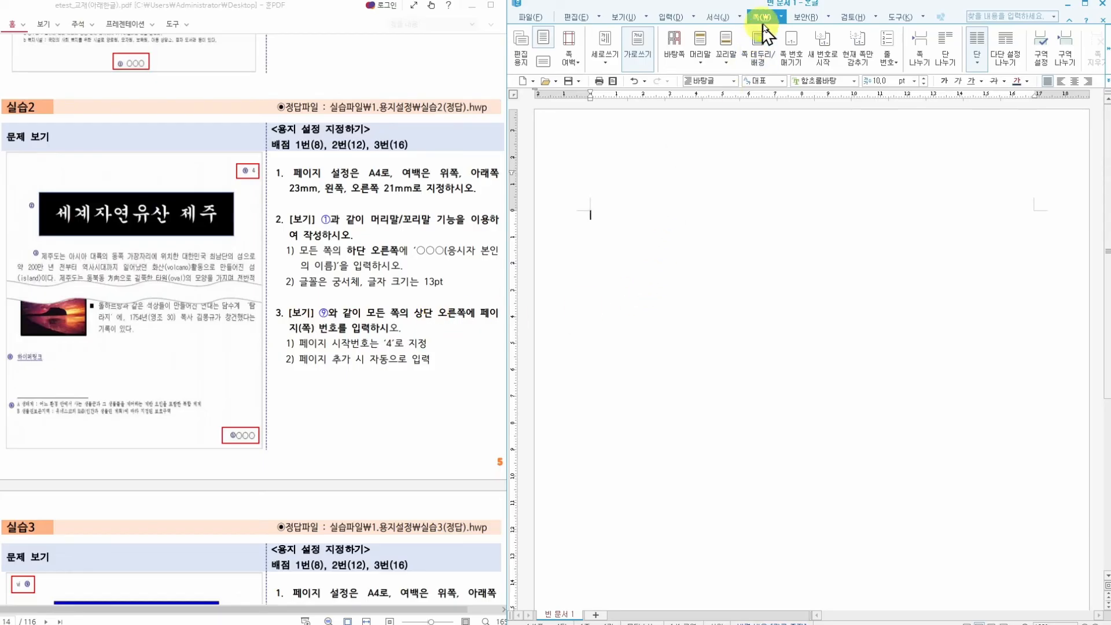
pyautogui.click(795, 58)
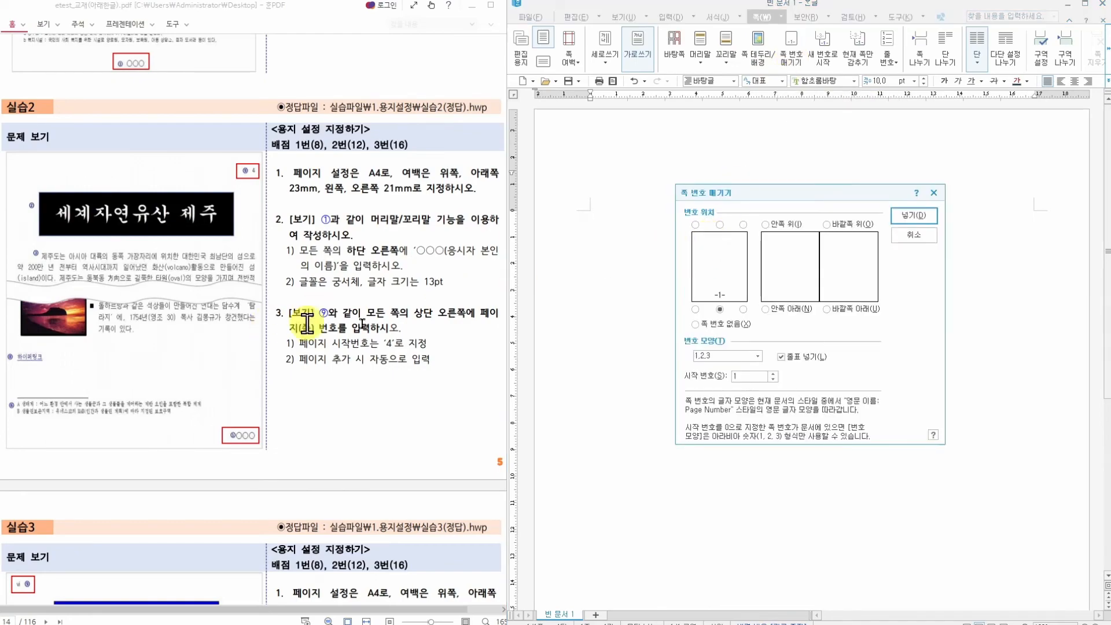
pyautogui.click(743, 225)
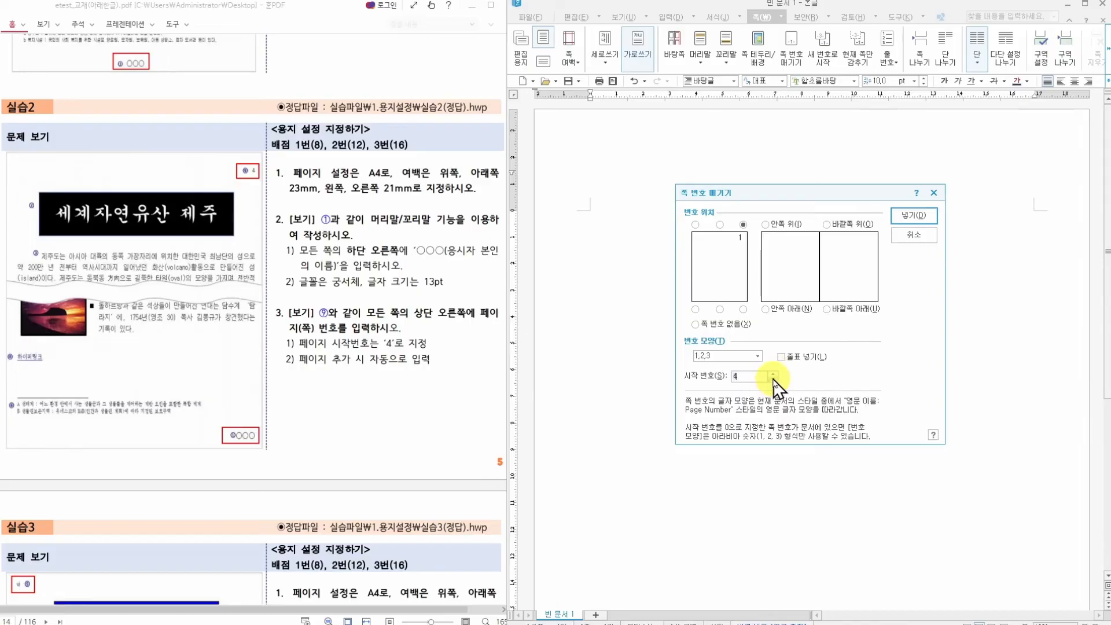
pyautogui.click(899, 219)
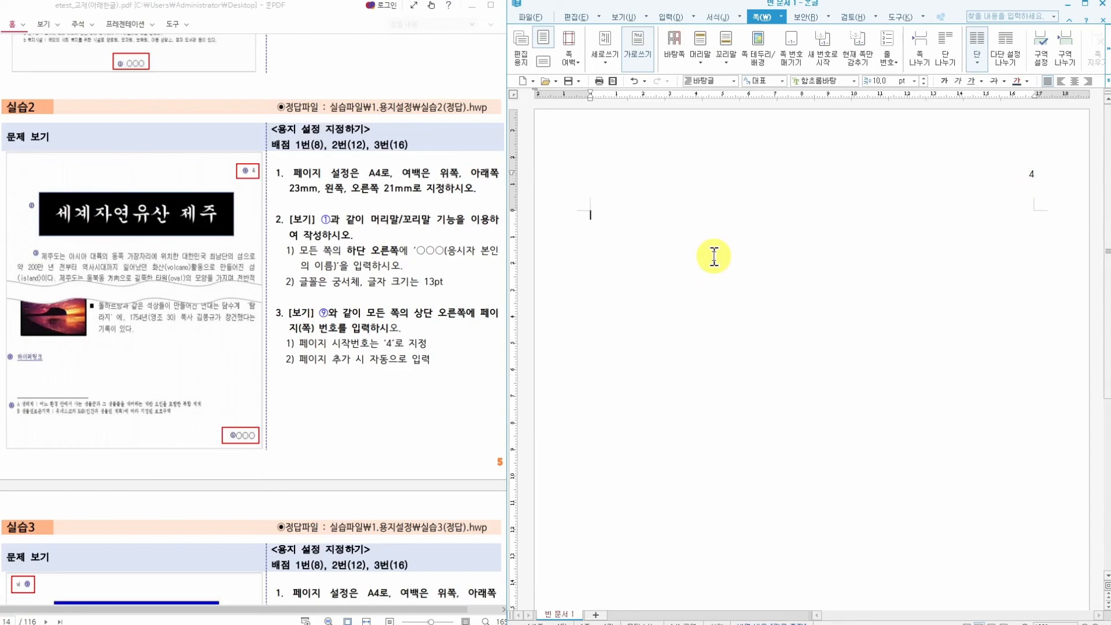
# Save the document to 바탕 화면 as an hwp file named after the examinee, overwriting the existing file
pyautogui.click(567, 81)
pyautogui.click(640, 255)
pyautogui.click(697, 379)
pyautogui.click(729, 422)
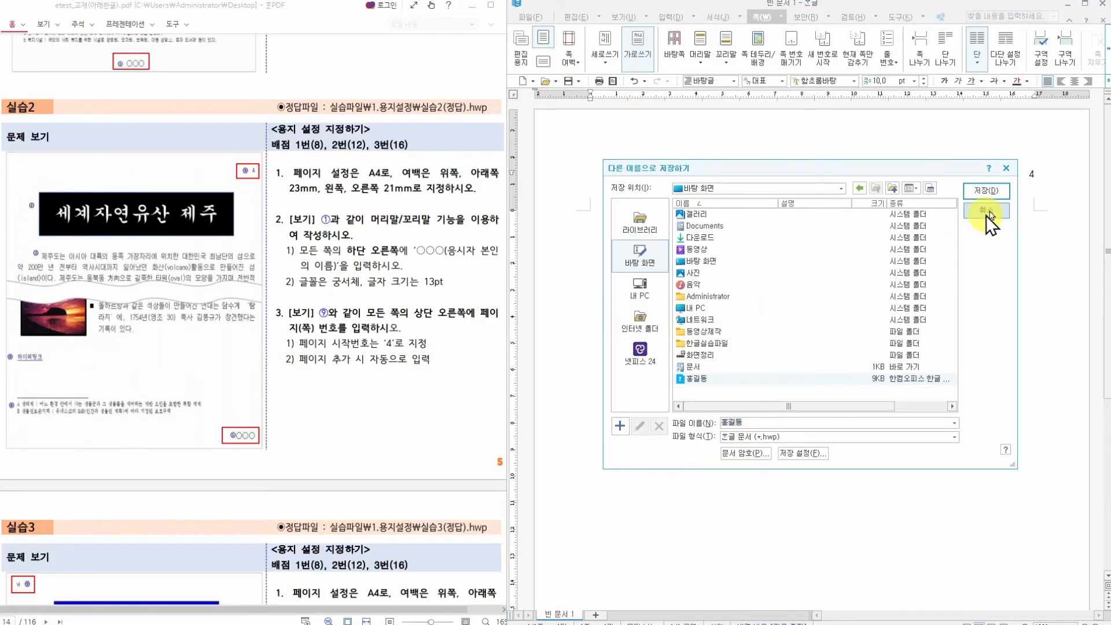
pyautogui.click(986, 191)
pyautogui.click(786, 337)
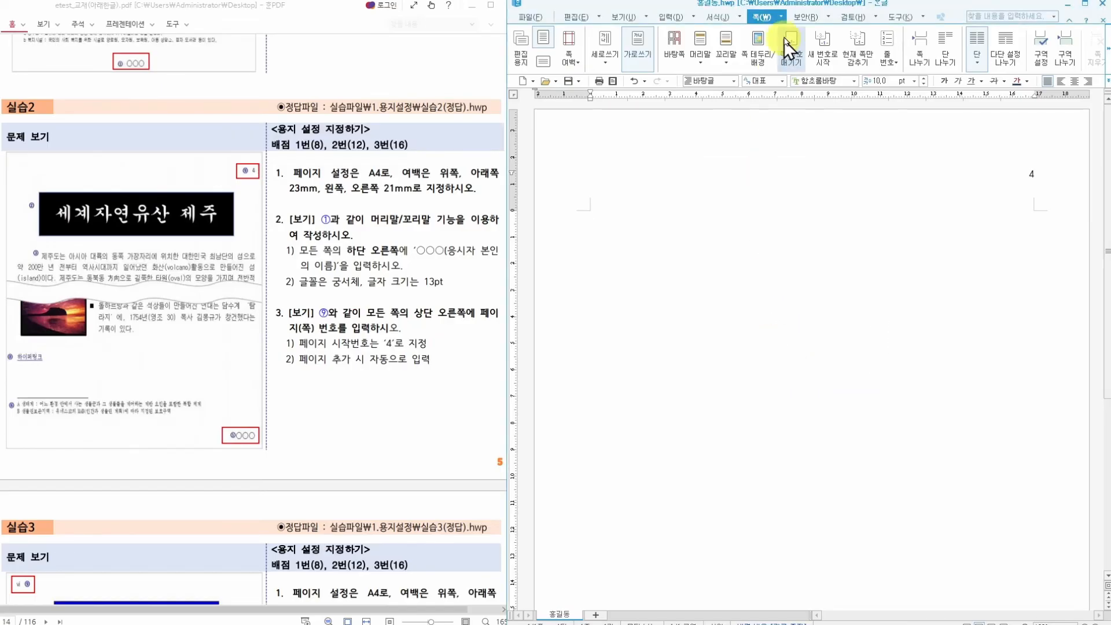
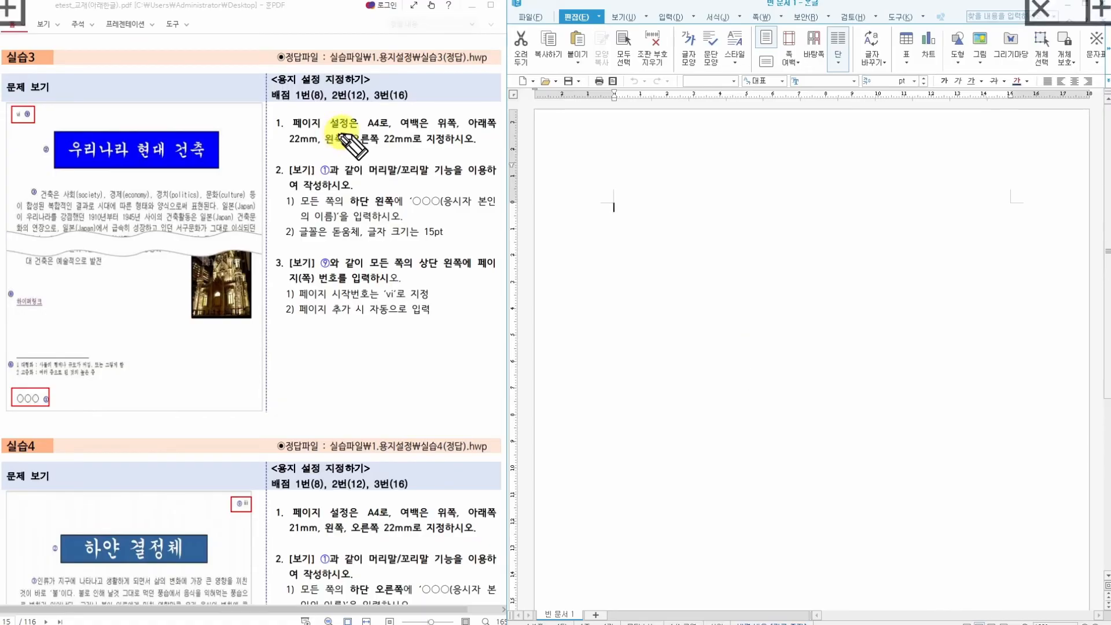
# Review the 실습3 requirements for page setup, 머리말/꼬리말 and page numbers, underlining each in red and noting its command
pyautogui.moveTo(290, 131); pyautogui.dragTo(356, 130)
pyautogui.moveTo(304, 100); pyautogui.dragTo(316, 98)
pyautogui.moveTo(305, 100)
pyautogui.mouseDown()
pyautogui.moveTo(305, 114)
pyautogui.moveTo(314, 106)
pyautogui.mouseUp()
pyautogui.moveTo(316, 98); pyautogui.dragTo(318, 103)
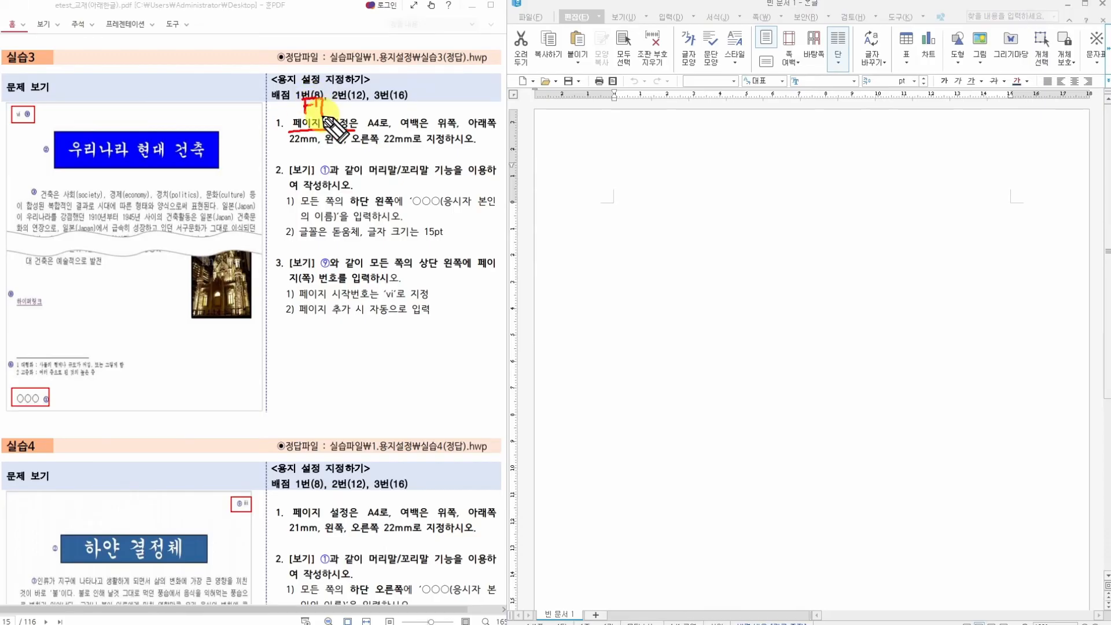
pyautogui.moveTo(369, 174); pyautogui.dragTo(427, 174)
pyautogui.moveTo(369, 150)
pyautogui.mouseDown()
pyautogui.moveTo(359, 156)
pyautogui.moveTo(401, 152)
pyautogui.mouseUp()
pyautogui.moveTo(397, 148)
pyautogui.mouseDown()
pyautogui.moveTo(397, 157)
pyautogui.moveTo(434, 153)
pyautogui.mouseUp()
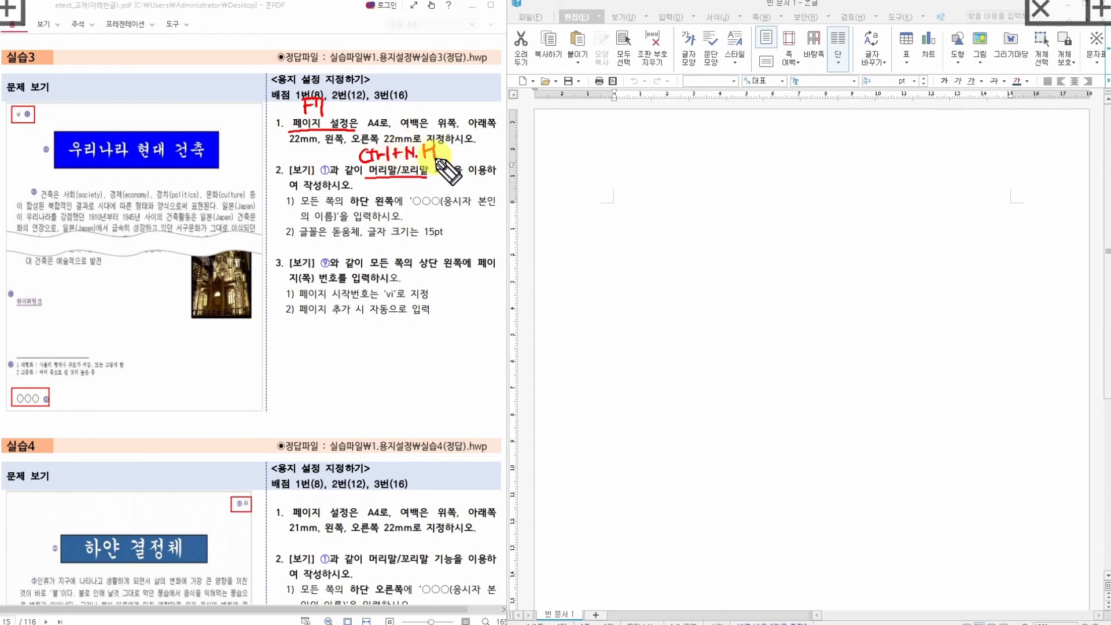
pyautogui.moveTo(291, 283); pyautogui.dragTo(341, 284)
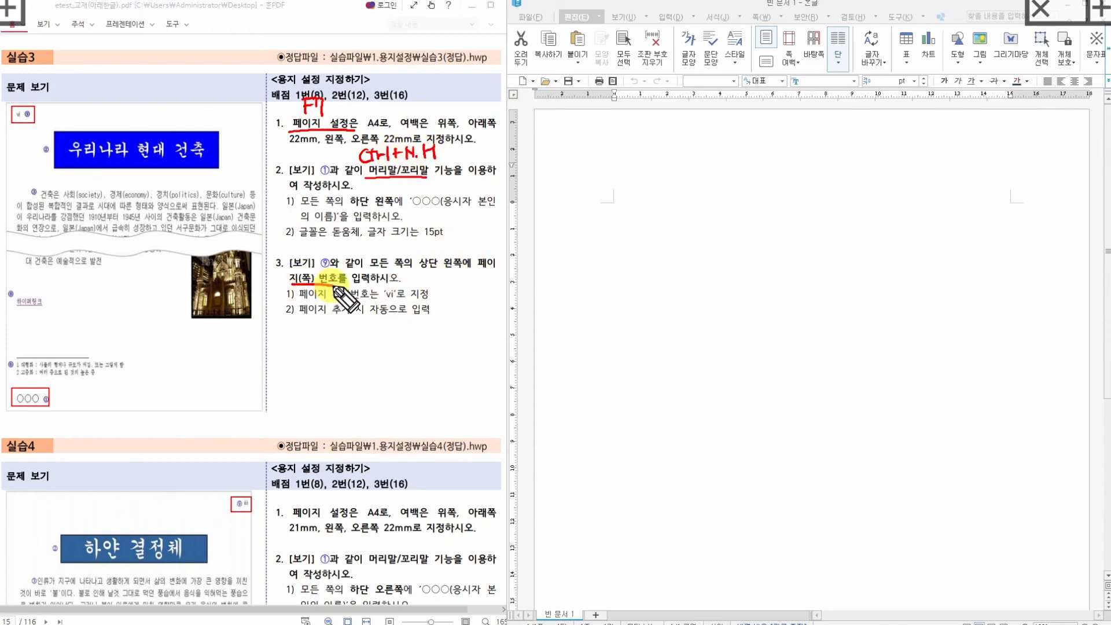
pyautogui.moveTo(432, 242)
pyautogui.mouseDown()
pyautogui.moveTo(424, 252)
pyautogui.moveTo(434, 253)
pyautogui.mouseUp()
pyautogui.moveTo(432, 247); pyautogui.dragTo(438, 252)
pyautogui.moveTo(443, 251); pyautogui.dragTo(448, 245)
pyautogui.moveTo(452, 238)
pyautogui.mouseDown()
pyautogui.moveTo(453, 249)
pyautogui.moveTo(471, 245)
pyautogui.mouseUp()
pyautogui.moveTo(466, 240); pyautogui.dragTo(476, 251)
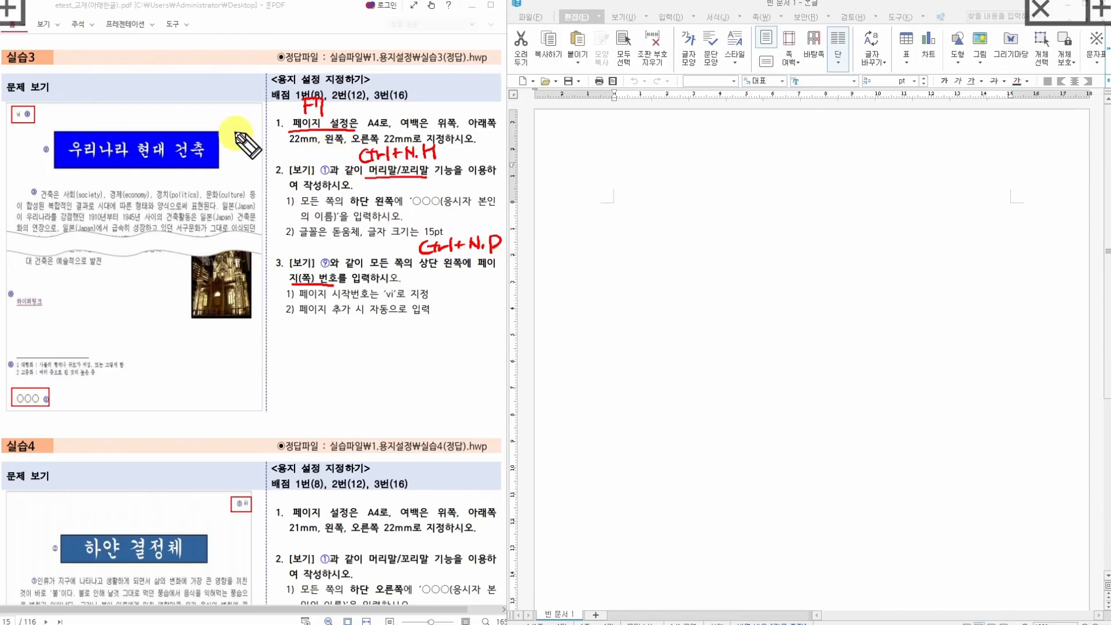
# Mark the 22 mm margins on the 실습3 sample page and circle the positions of the footer name and page number
pyautogui.moveTo(170, 401); pyautogui.dragTo(201, 408)
pyautogui.moveTo(0, 266); pyautogui.dragTo(19, 265)
pyautogui.moveTo(257, 259); pyautogui.dragTo(269, 265)
pyautogui.moveTo(272, 256); pyautogui.dragTo(280, 265)
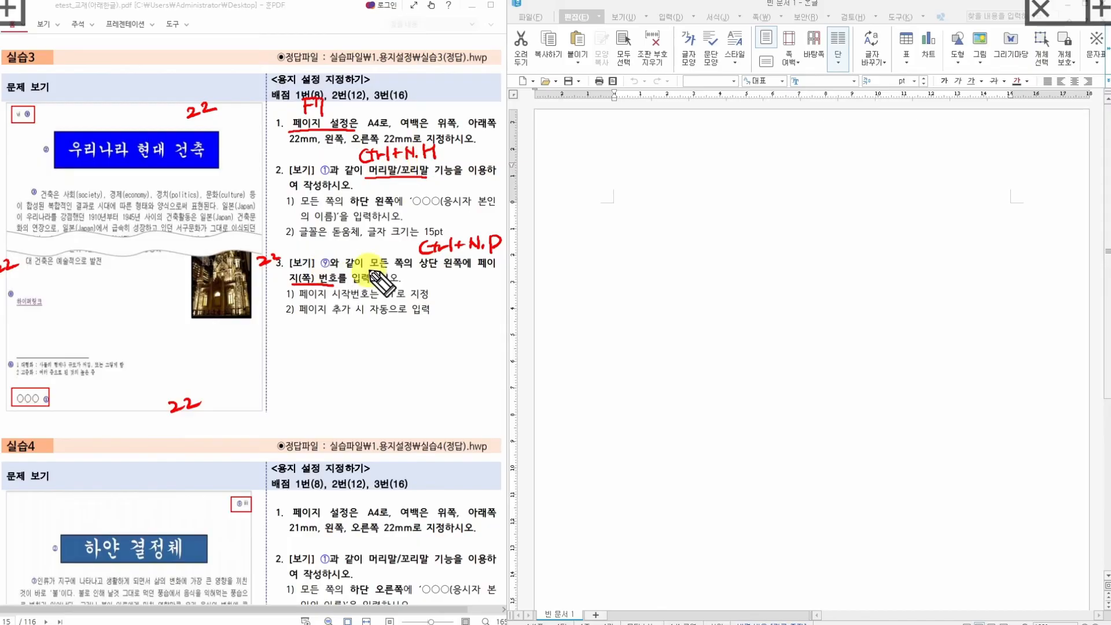
pyautogui.moveTo(26, 399)
pyautogui.mouseDown()
pyautogui.moveTo(12, 382)
pyautogui.moveTo(40, 414)
pyautogui.moveTo(26, 426)
pyautogui.mouseUp()
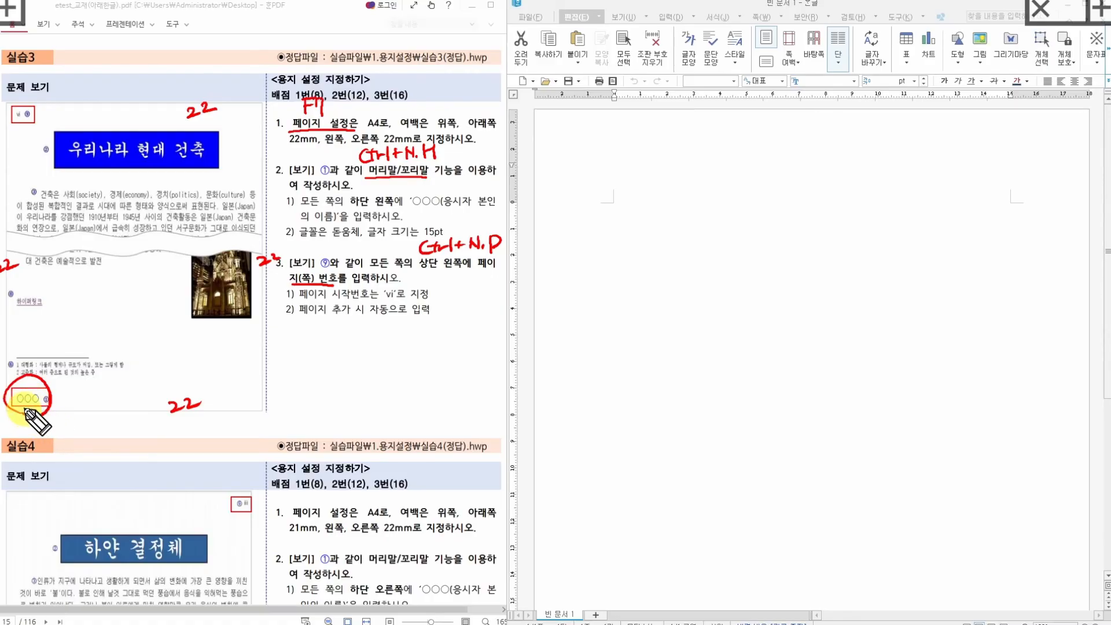
pyautogui.moveTo(44, 110)
pyautogui.mouseDown()
pyautogui.moveTo(12, 102)
pyautogui.moveTo(29, 140)
pyautogui.mouseUp()
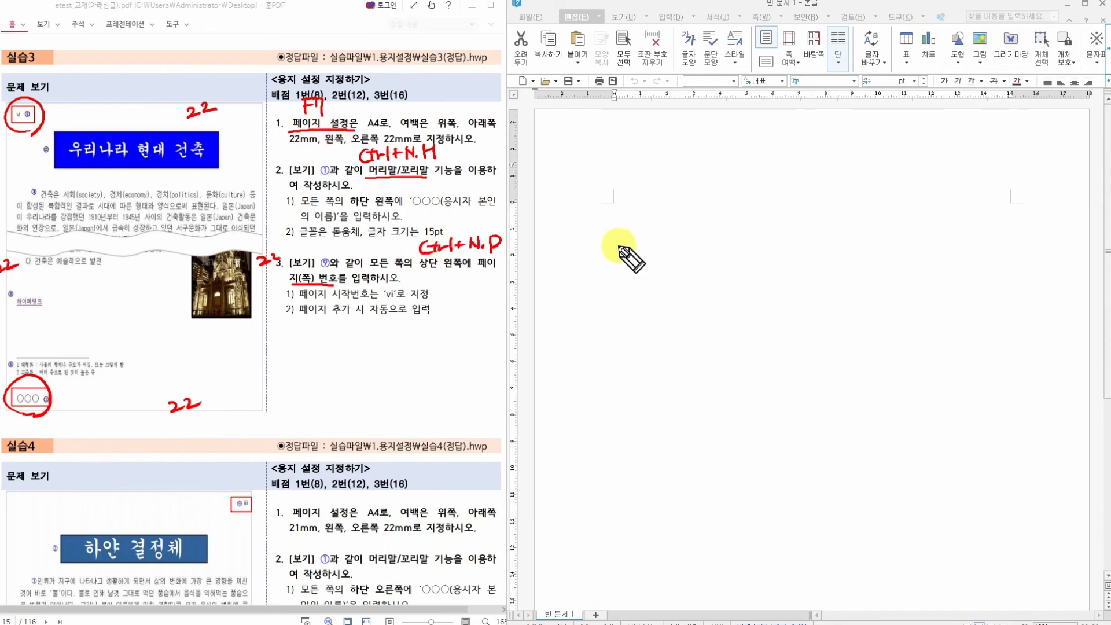
# Set the document's top, bottom, left and right page margins to 22 mm on A4 paper
pyautogui.click(636, 227)
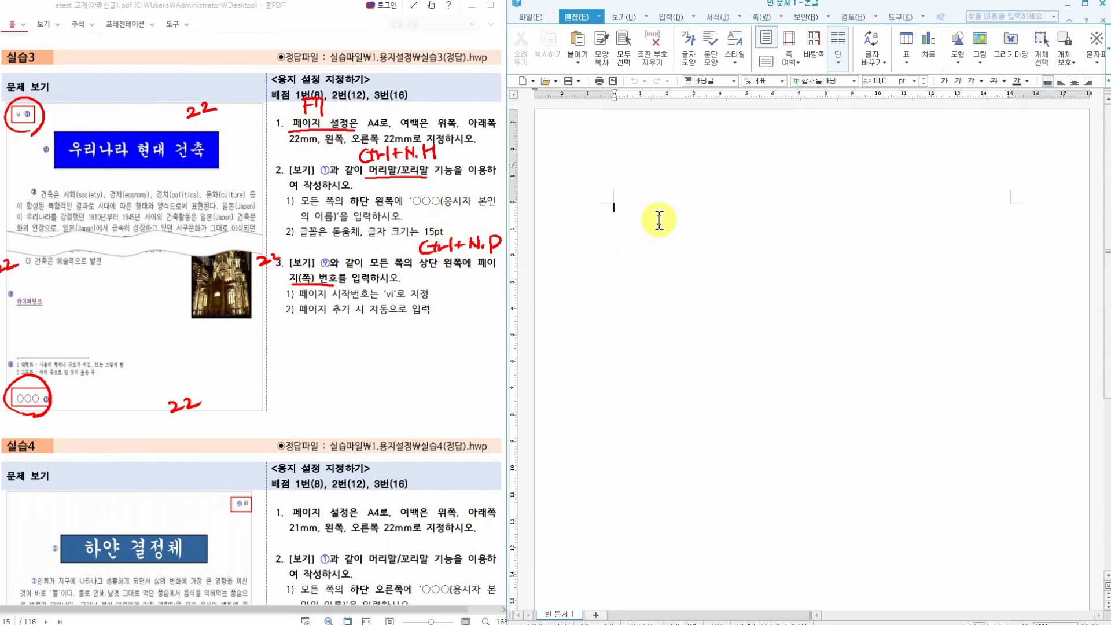
pyautogui.click(761, 17)
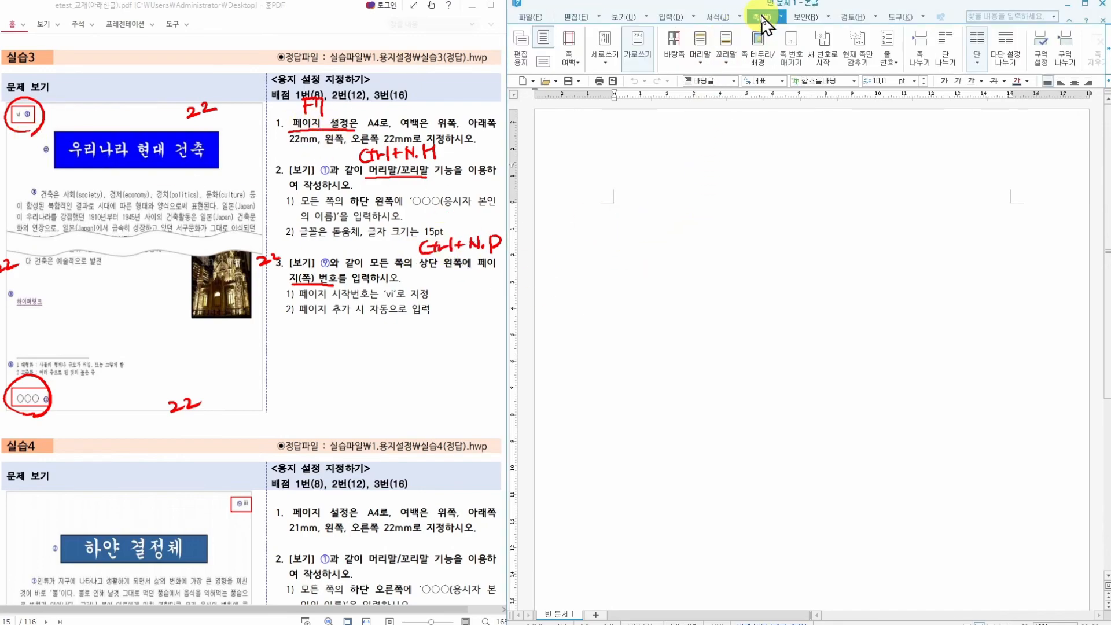
pyautogui.click(523, 56)
pyautogui.moveTo(793, 167); pyautogui.dragTo(726, 206)
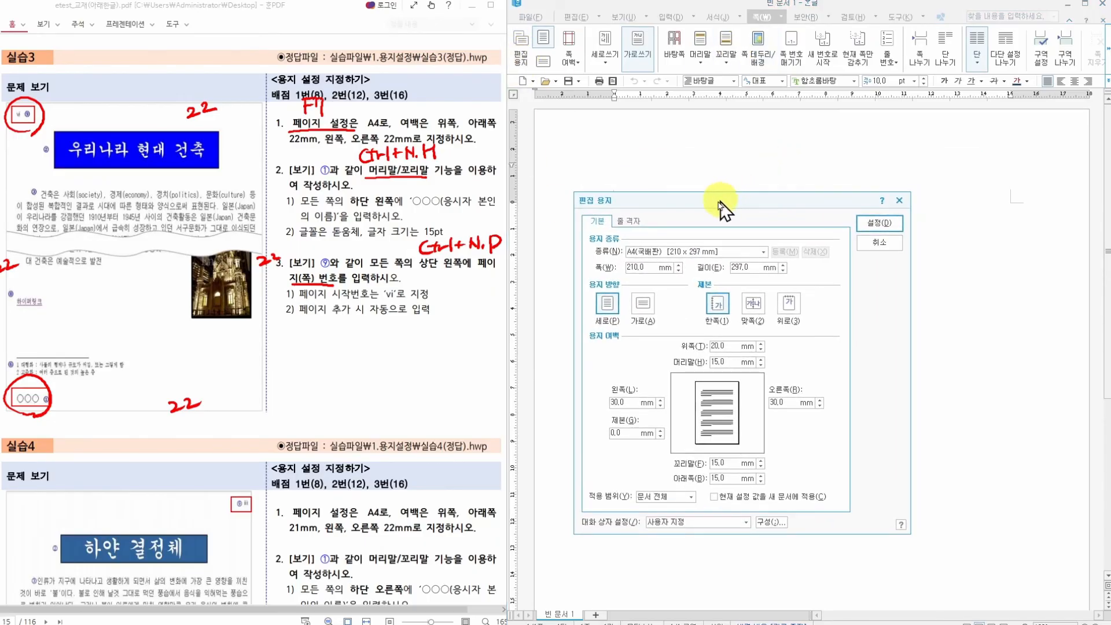
pyautogui.click(717, 346)
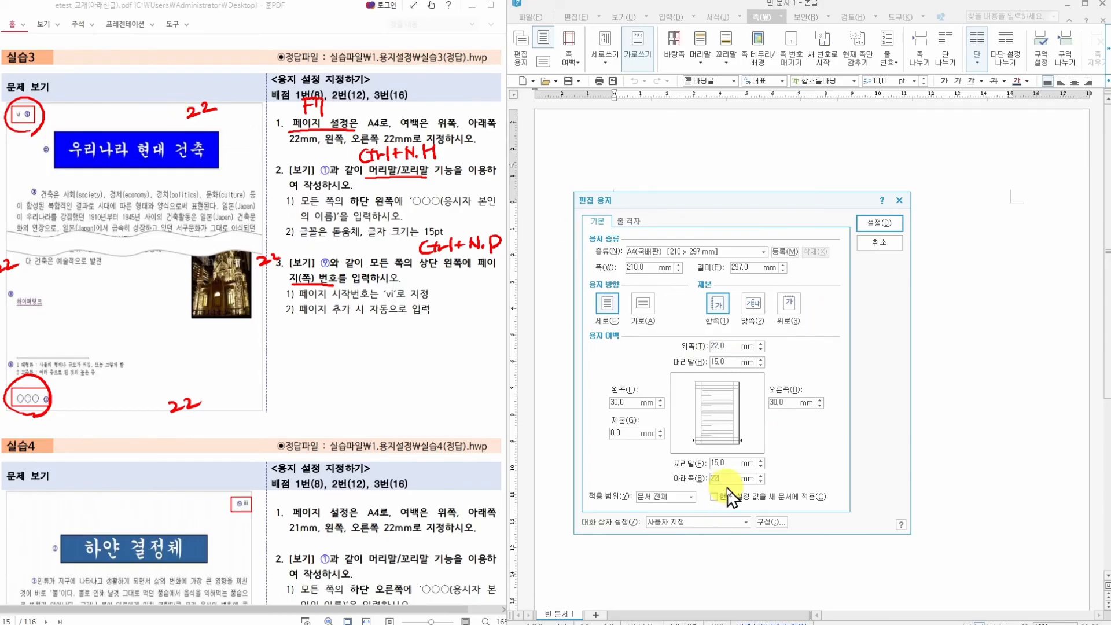
pyautogui.write('22')
pyautogui.press('Tab')
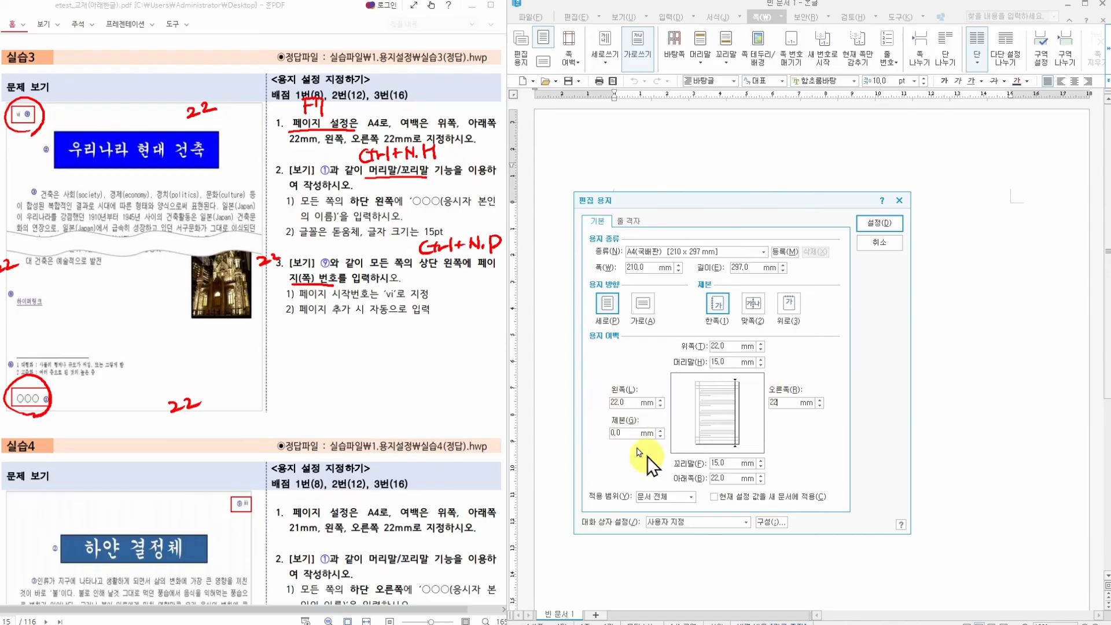
pyautogui.click(879, 223)
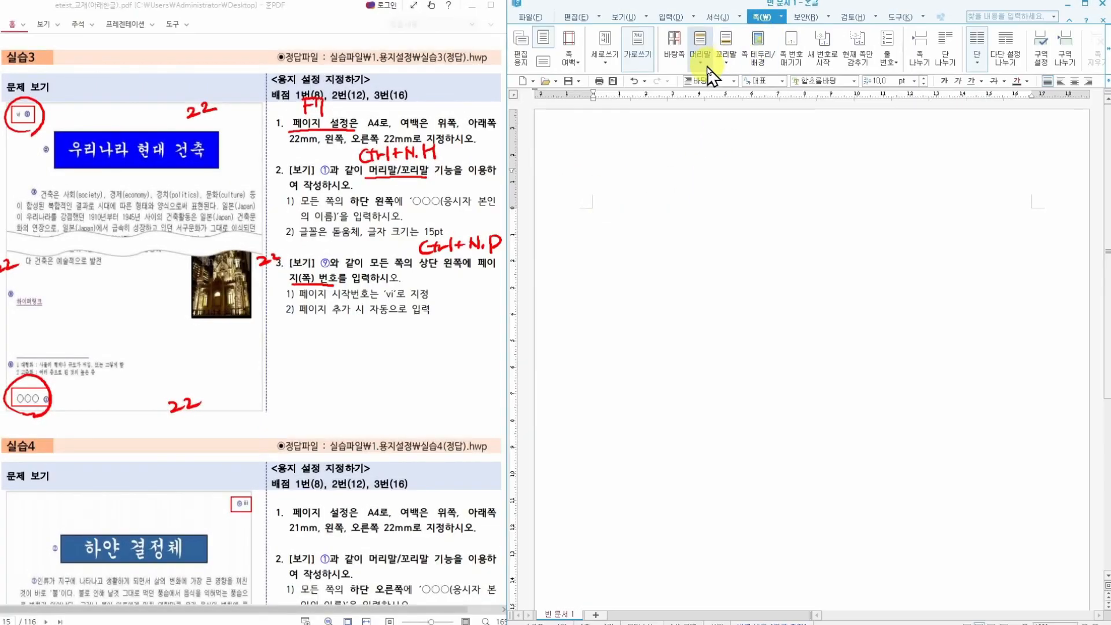
# Create a 꼬리말 for 양 쪽 with the layout 없음 and type the examinee's name in it
pyautogui.click(707, 64)
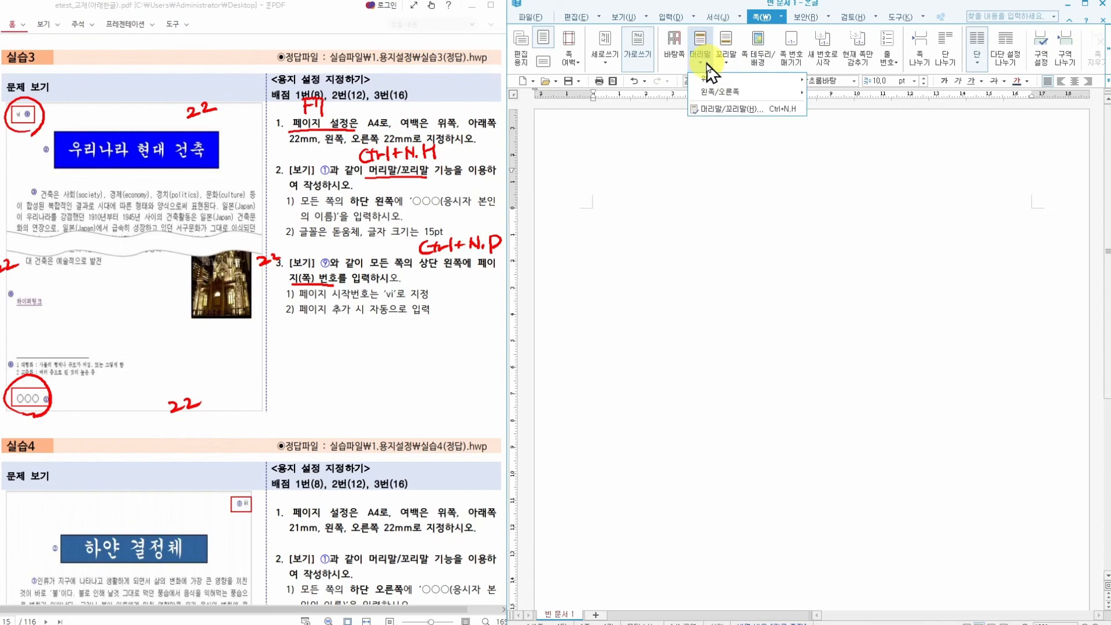
pyautogui.click(726, 115)
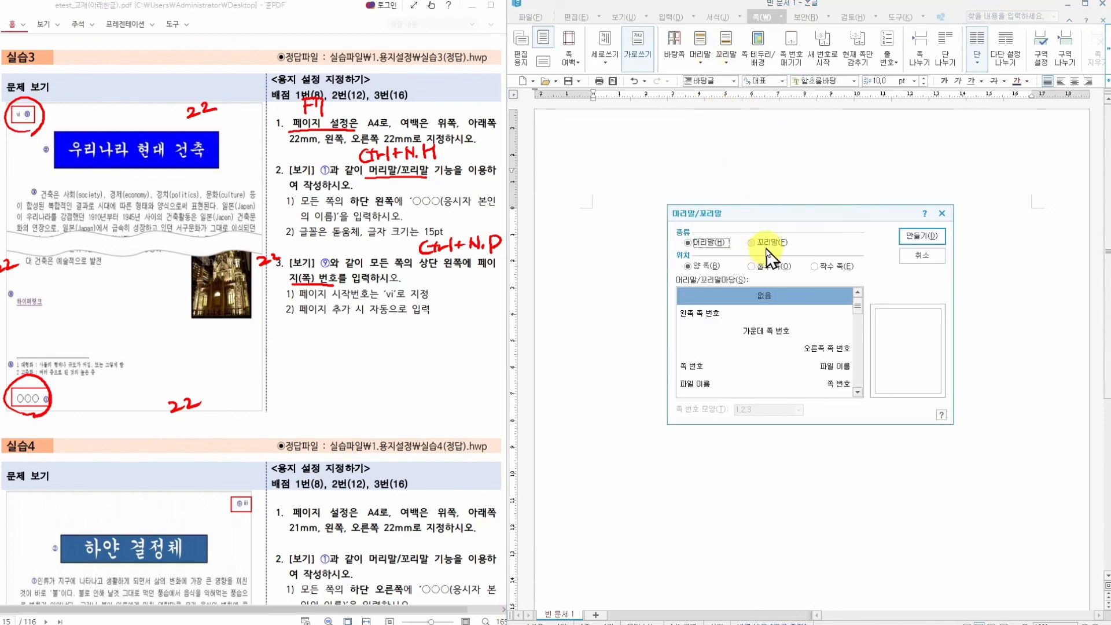
pyautogui.click(922, 236)
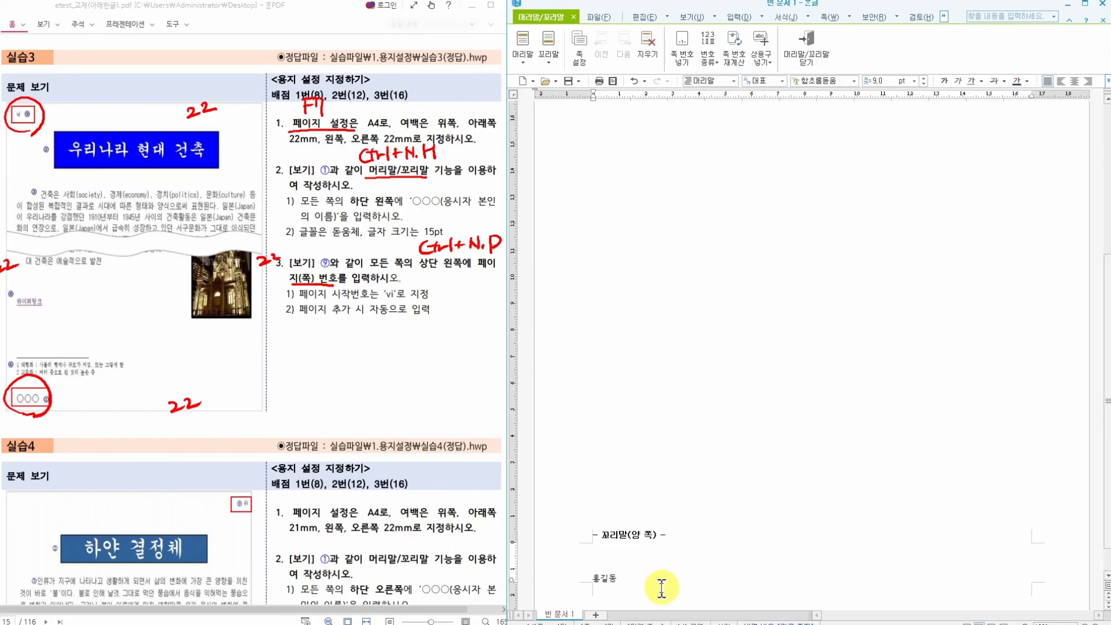
# Format the examinee's name in the footer as 돋움체, 15 pt, and close footer editing
pyautogui.moveTo(661, 573); pyautogui.dragTo(554, 580)
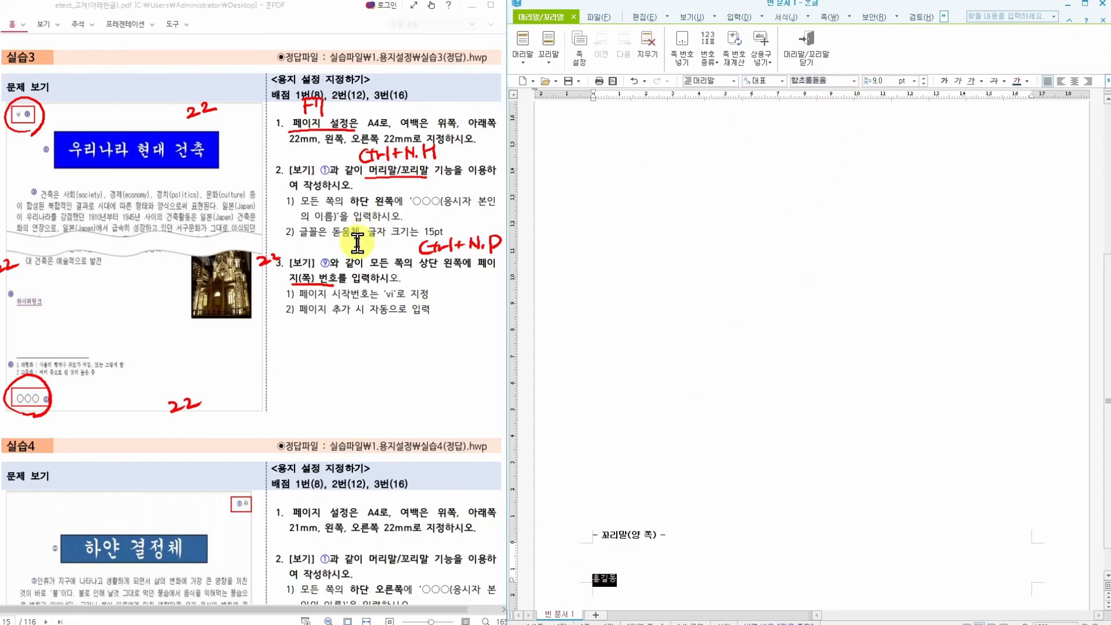
pyautogui.write('돋움체')
pyautogui.press('Return')
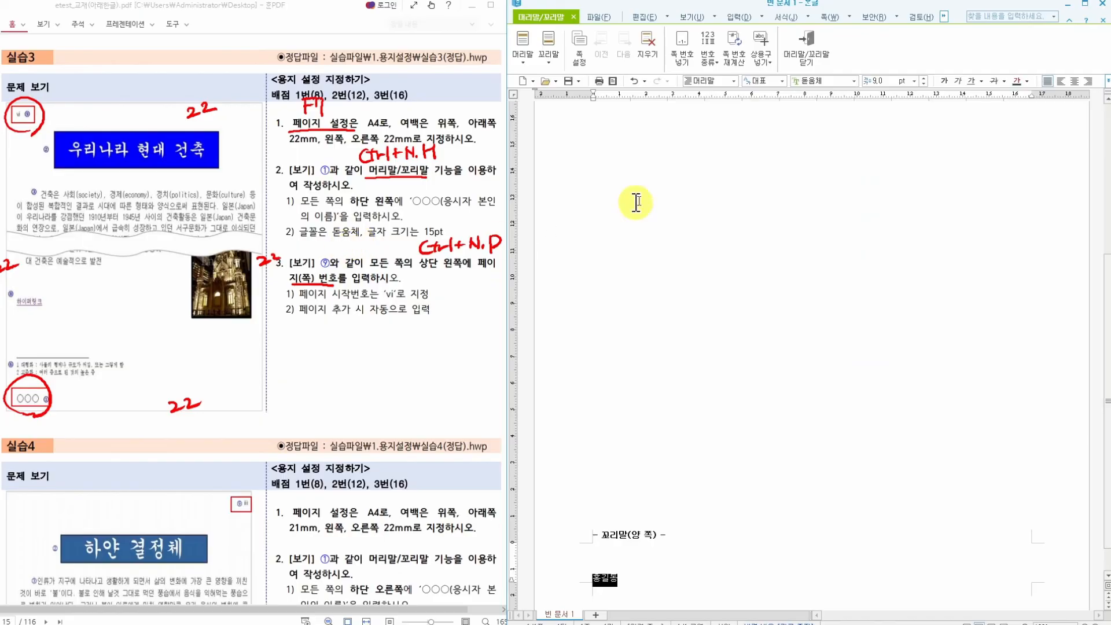
pyautogui.click(874, 81)
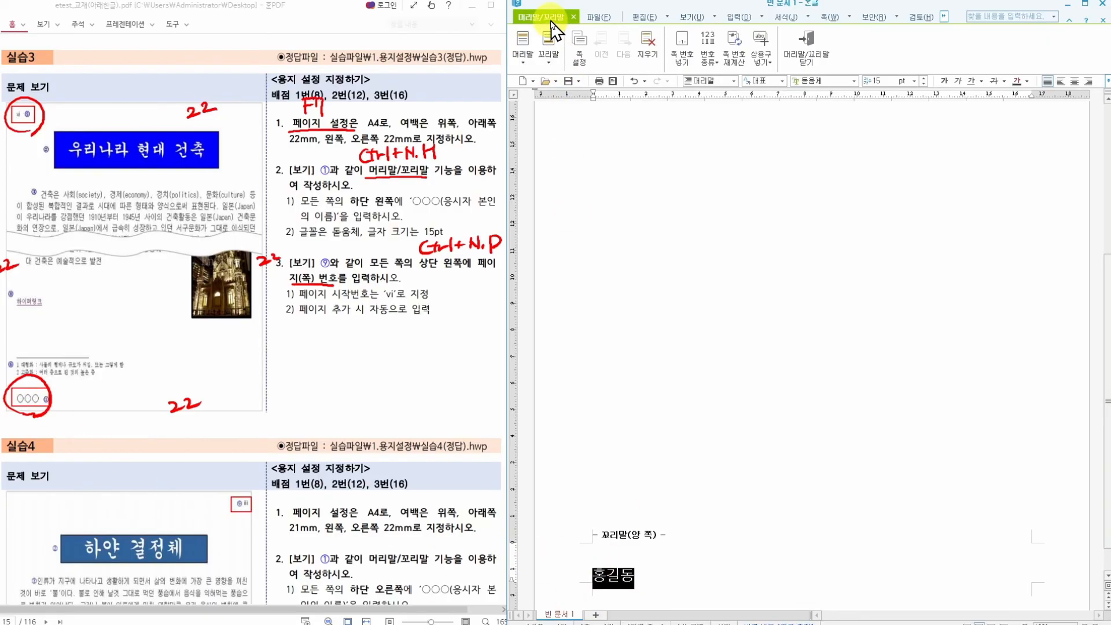
pyautogui.click(816, 58)
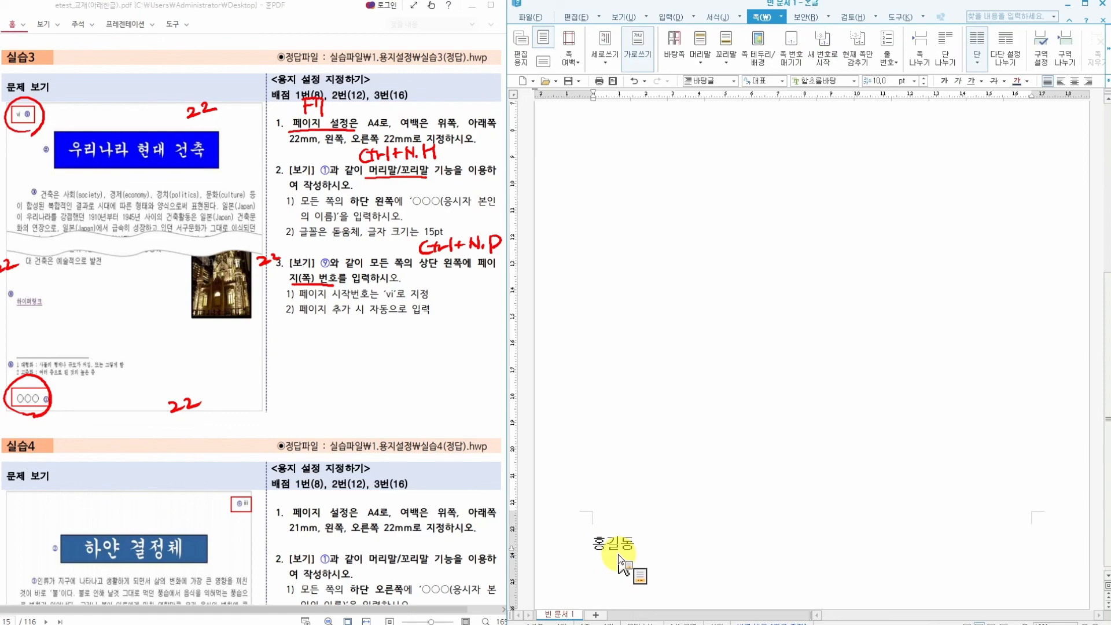
# Insert page numbers at the top left of the page in the i,ii,iii format, without 줄표, with starting number 6
pyautogui.scroll(5, 622, 564)
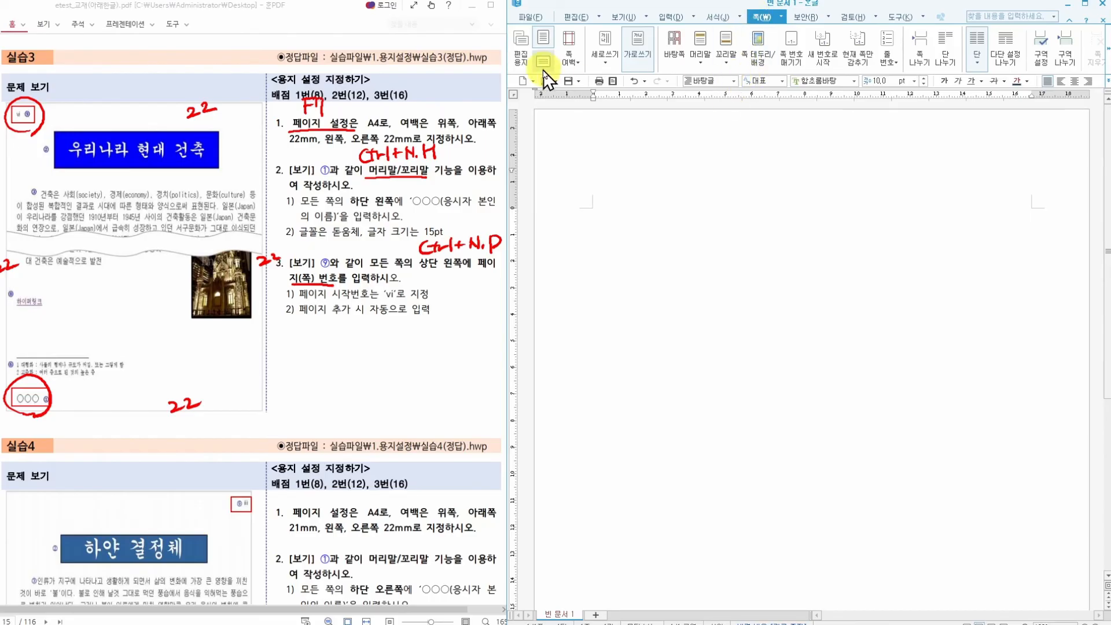
pyautogui.click(793, 64)
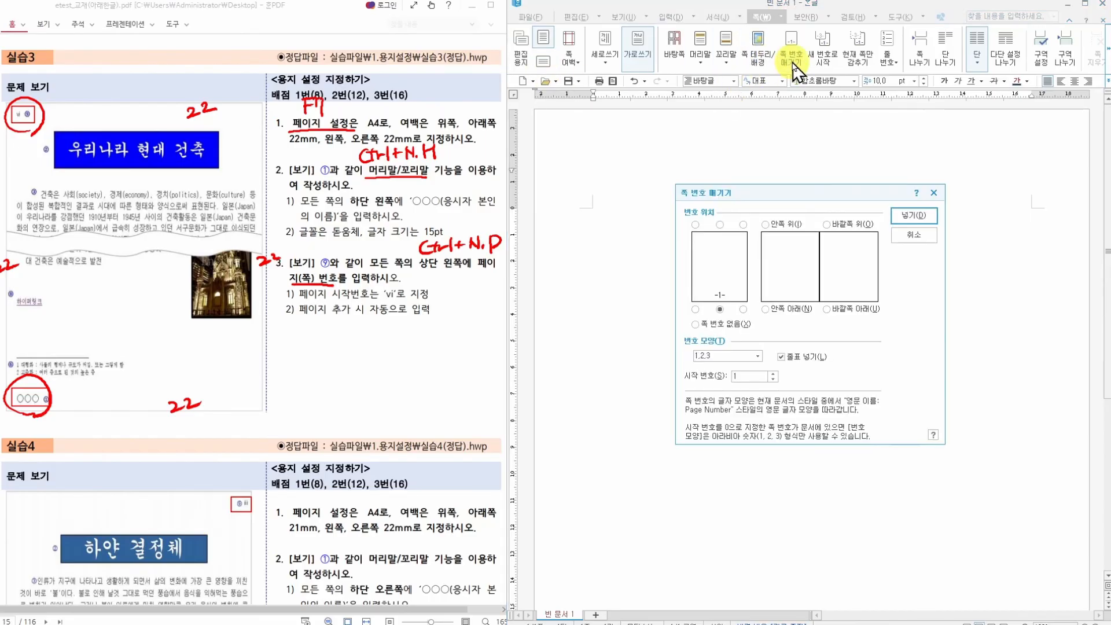
pyautogui.click(695, 224)
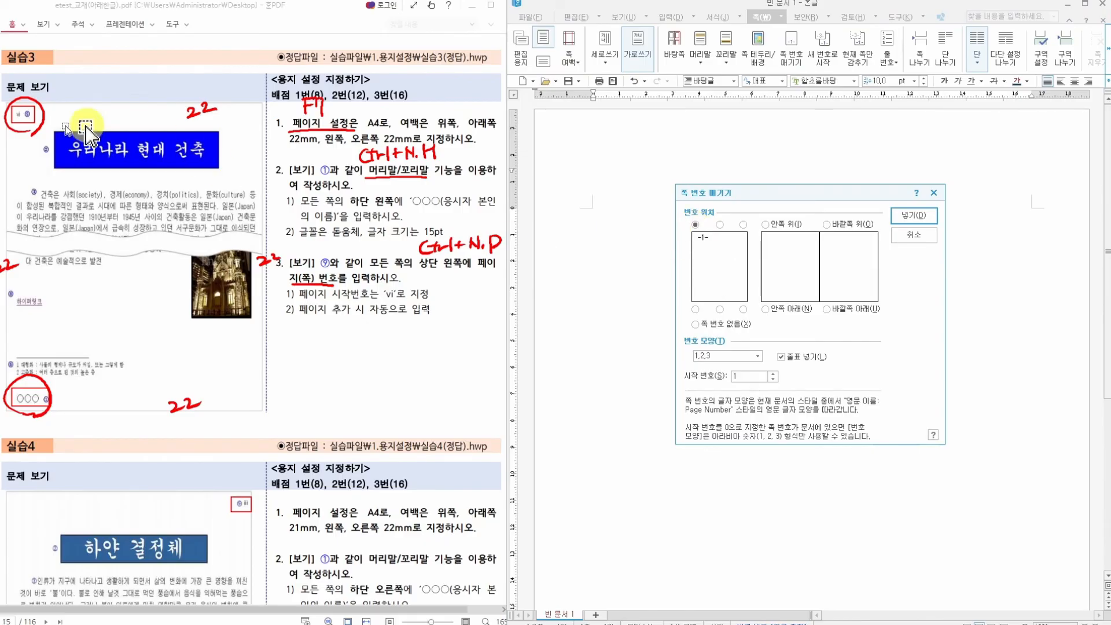
pyautogui.click(781, 357)
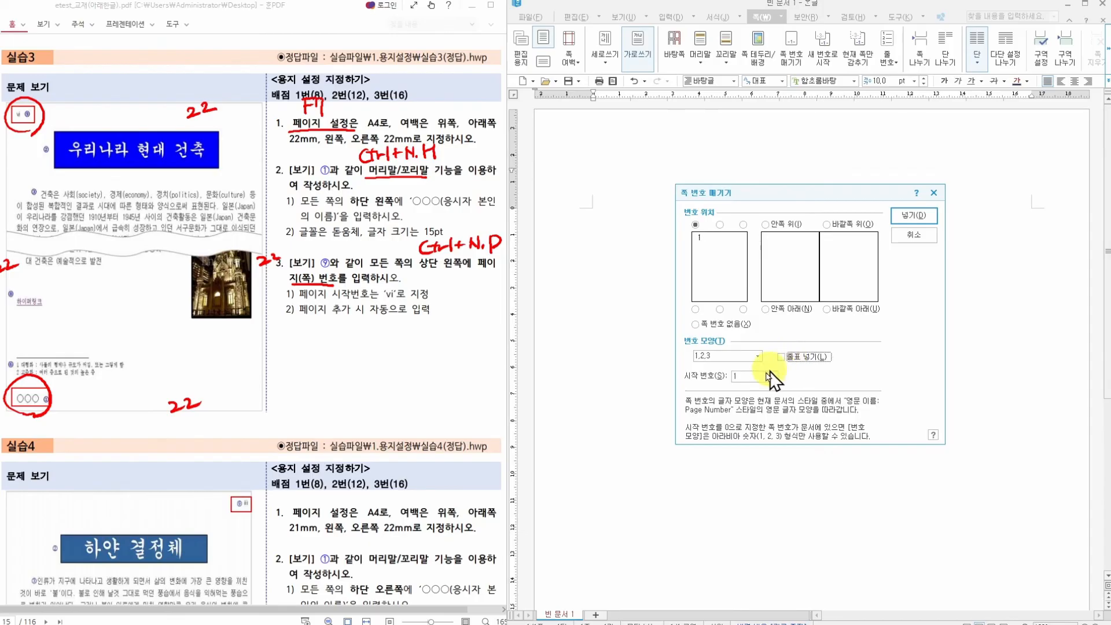
pyautogui.click(709, 356)
pyautogui.click(700, 395)
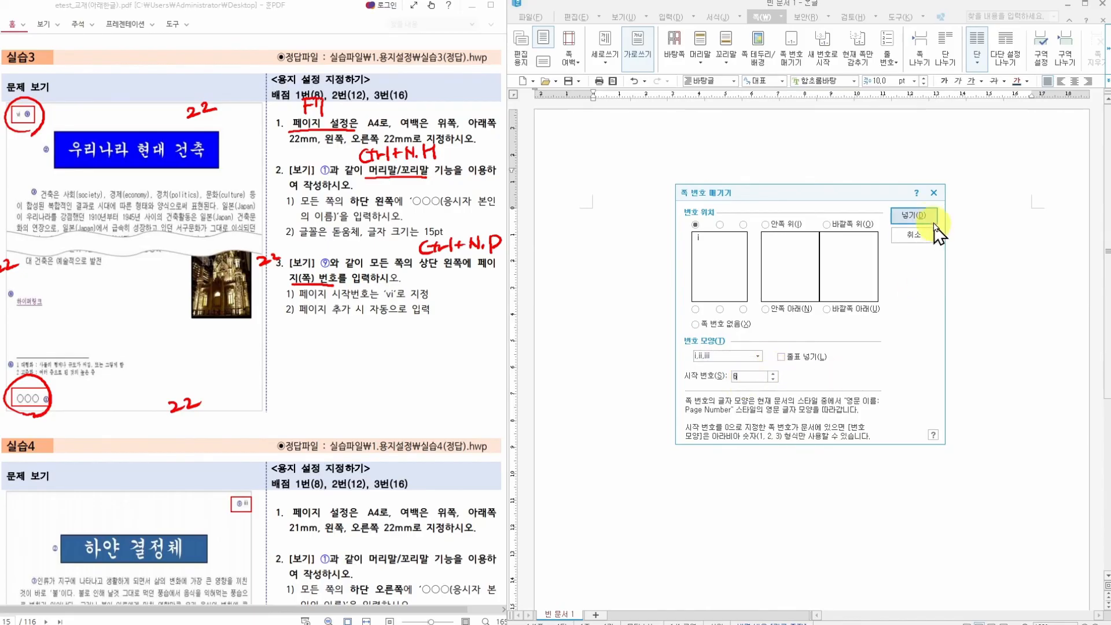
pyautogui.click(914, 216)
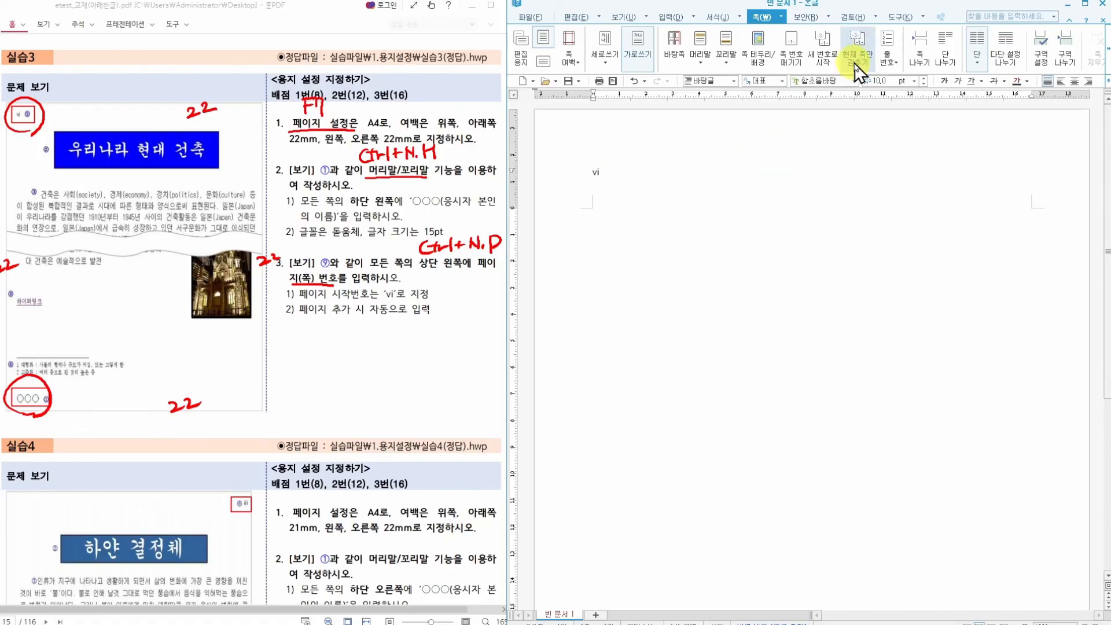
pyautogui.click(826, 69)
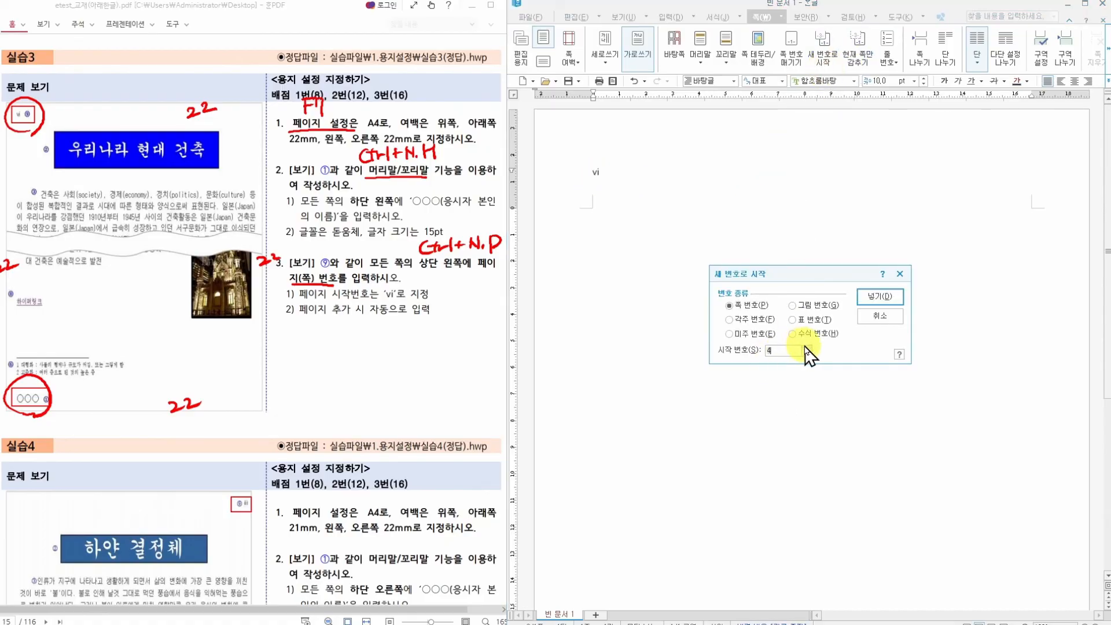
pyautogui.click(880, 296)
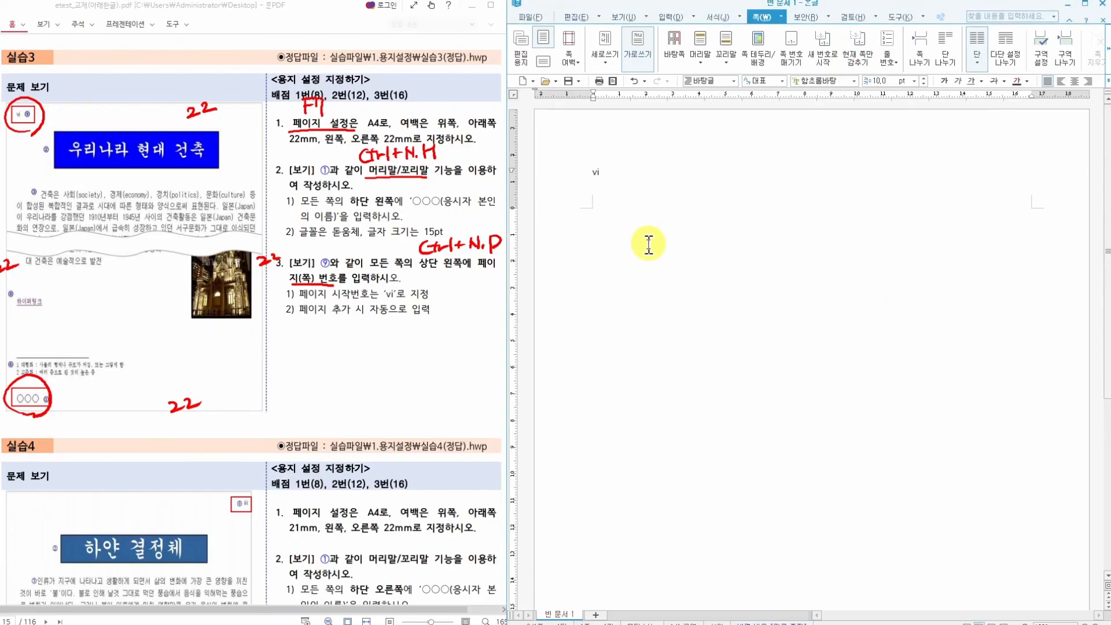
# Save the 실습3 document to 바탕 화면 as an hwp file, overwriting the existing file named after the examinee
pyautogui.click(578, 82)
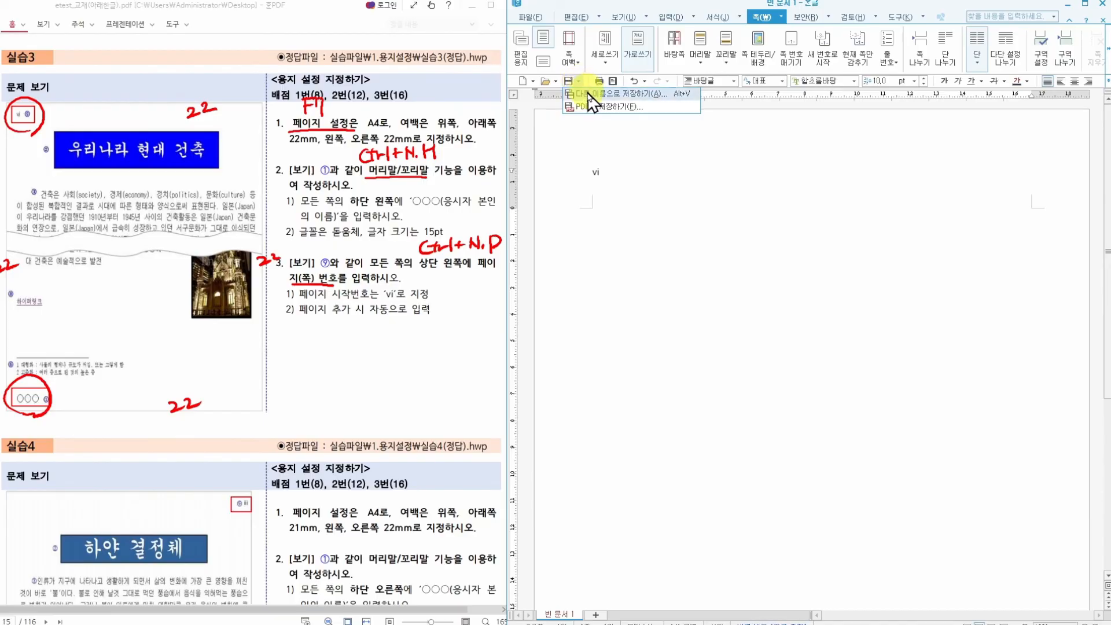
pyautogui.click(570, 81)
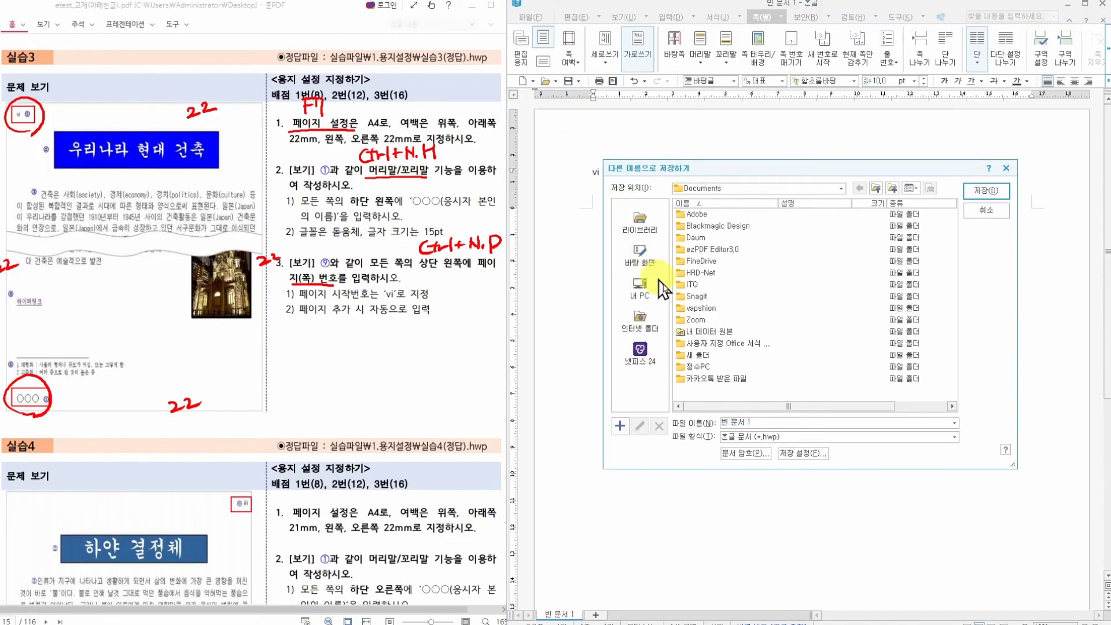
pyautogui.click(653, 263)
pyautogui.click(700, 379)
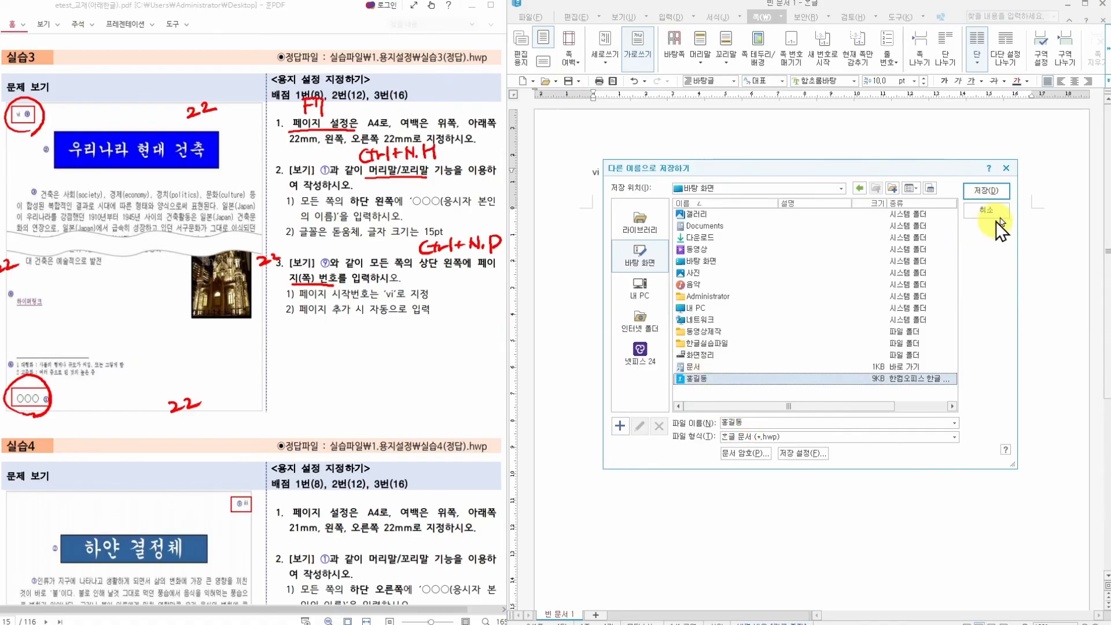
pyautogui.click(989, 191)
pyautogui.click(781, 342)
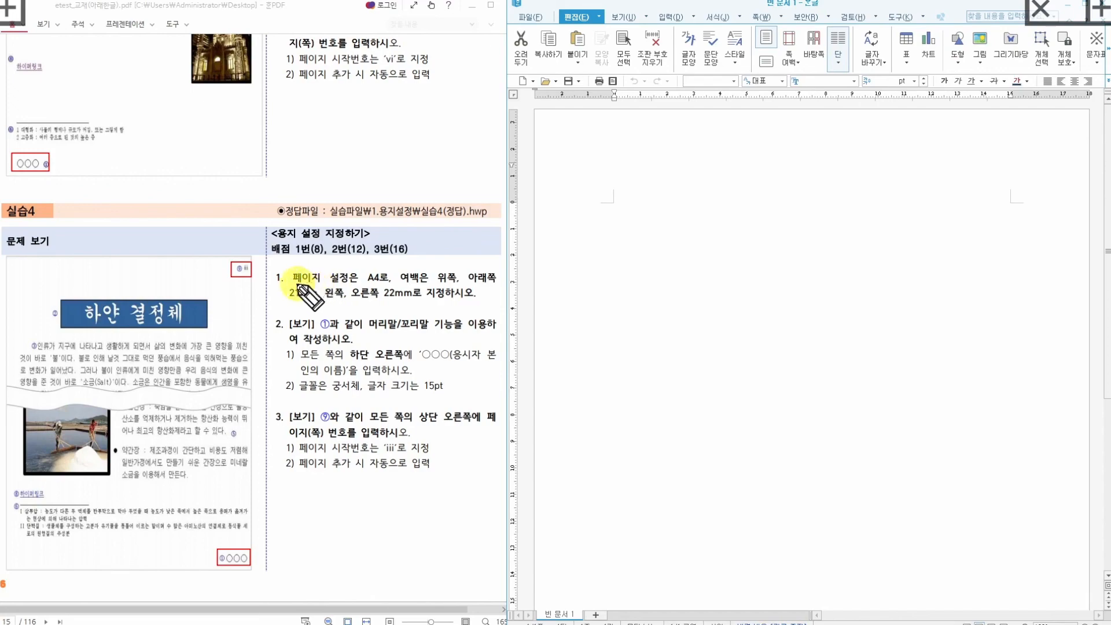
# Underline the page setup requirement of 실습4 with the pen and write 21 for the top and bottom margins and 22 for the sides
pyautogui.moveTo(292, 283); pyautogui.dragTo(349, 279)
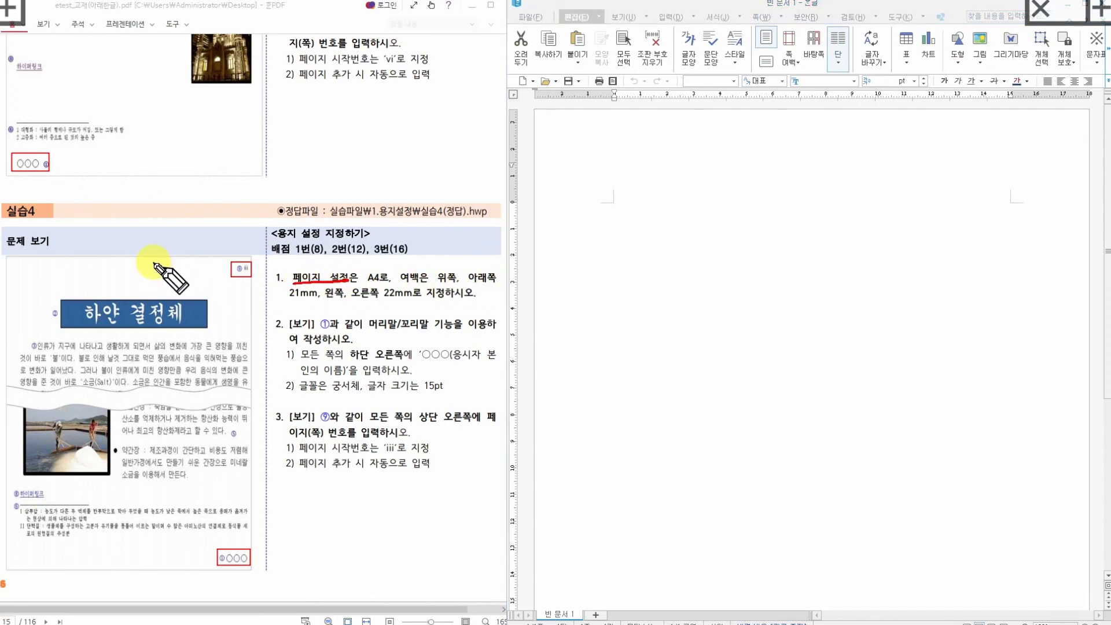
pyautogui.moveTo(151, 267); pyautogui.dragTo(168, 270)
pyautogui.moveTo(172, 257); pyautogui.dragTo(175, 272)
pyautogui.moveTo(176, 555); pyautogui.dragTo(177, 558)
pyautogui.moveTo(182, 545); pyautogui.dragTo(185, 561)
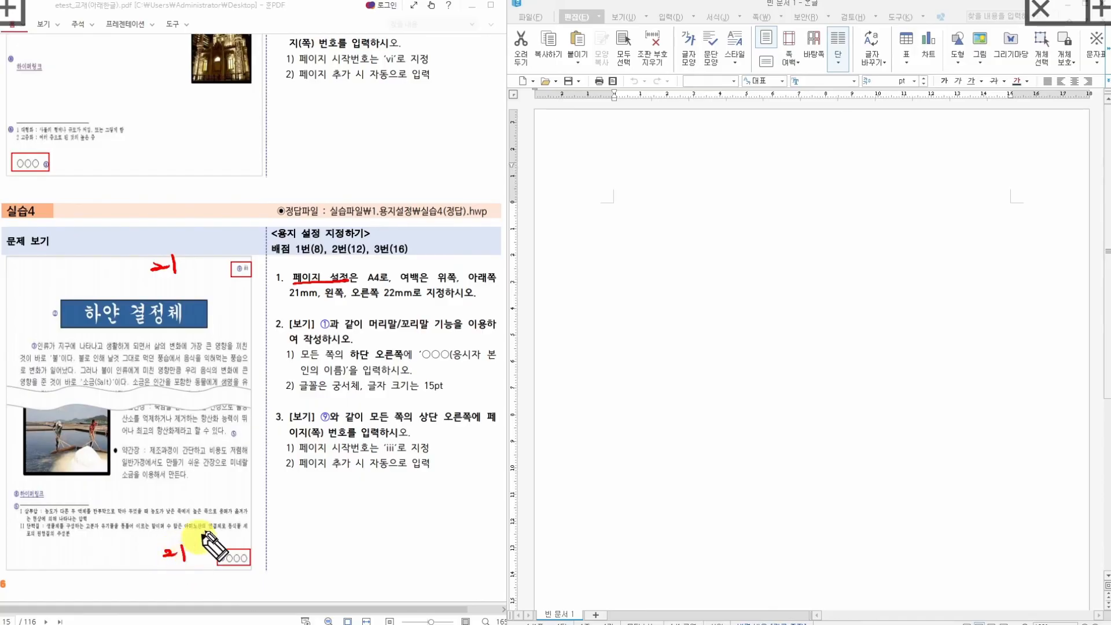
pyautogui.moveTo(7, 361); pyautogui.dragTo(10, 360)
pyautogui.moveTo(7, 352); pyautogui.dragTo(22, 353)
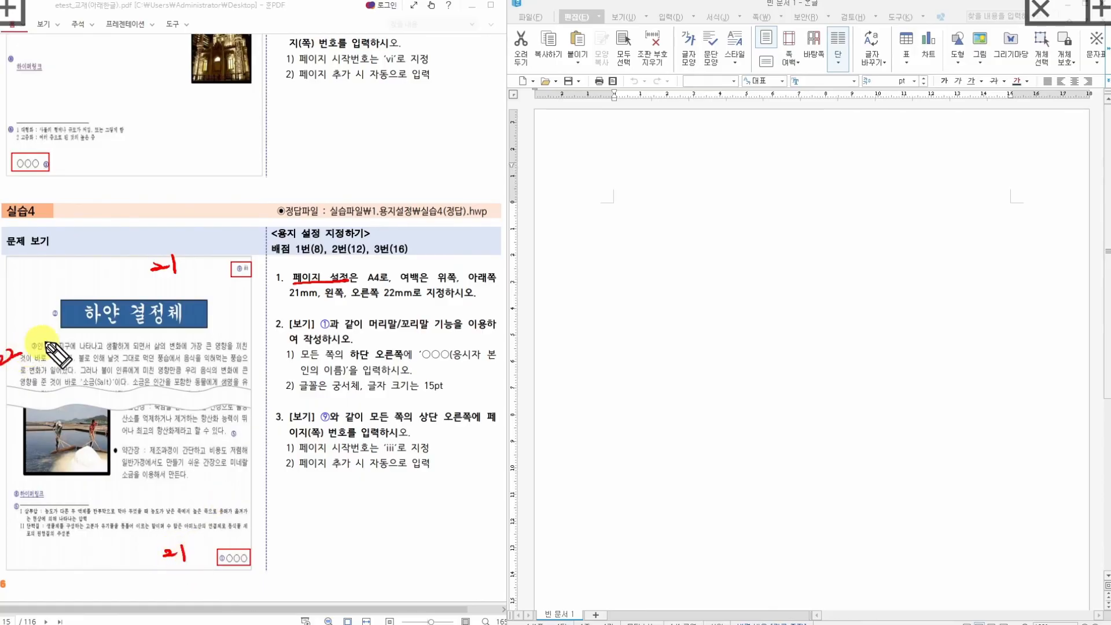
pyautogui.moveTo(255, 351); pyautogui.dragTo(283, 357)
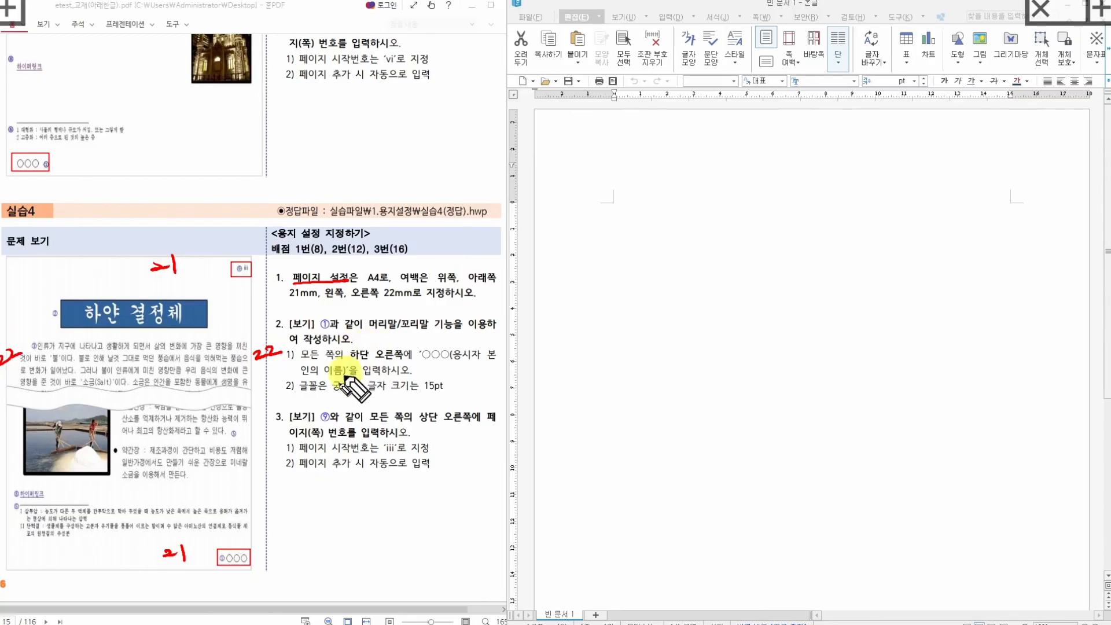
# Circle 꼬리말, the footer name and the page number in the 실습4 problem, and note 3 beside the starting number iii
pyautogui.moveTo(410, 333); pyautogui.dragTo(431, 317)
pyautogui.moveTo(235, 571)
pyautogui.mouseDown()
pyautogui.moveTo(220, 535)
pyautogui.moveTo(248, 582)
pyautogui.mouseUp()
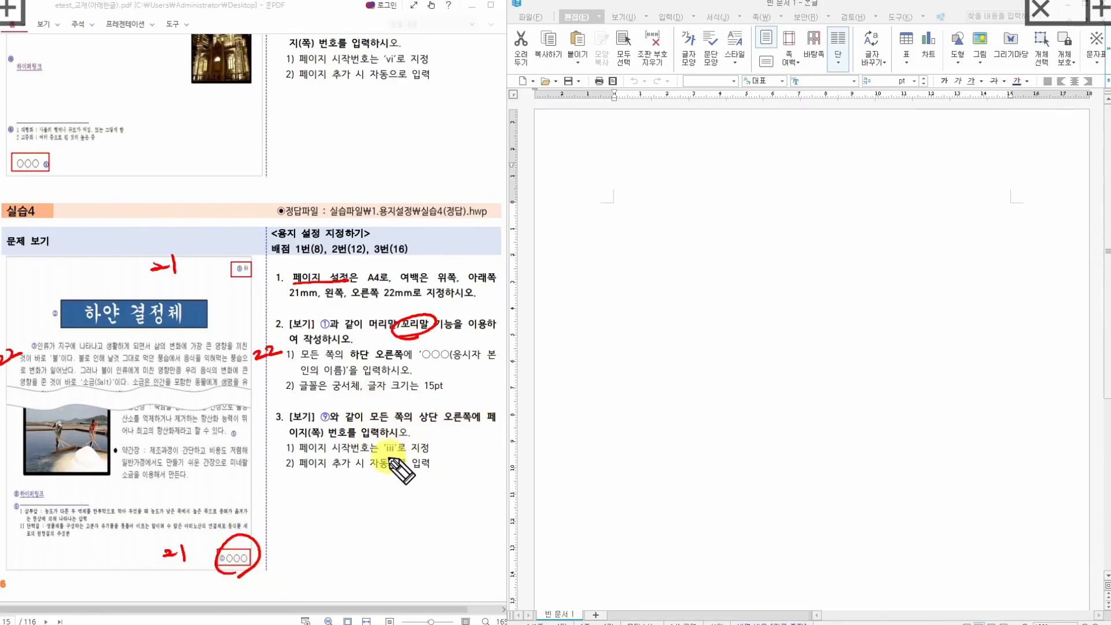
pyautogui.moveTo(248, 283)
pyautogui.mouseDown()
pyautogui.moveTo(226, 272)
pyautogui.moveTo(251, 285)
pyautogui.mouseUp()
pyautogui.moveTo(399, 441)
pyautogui.mouseDown()
pyautogui.moveTo(423, 429)
pyautogui.moveTo(431, 441)
pyautogui.mouseUp()
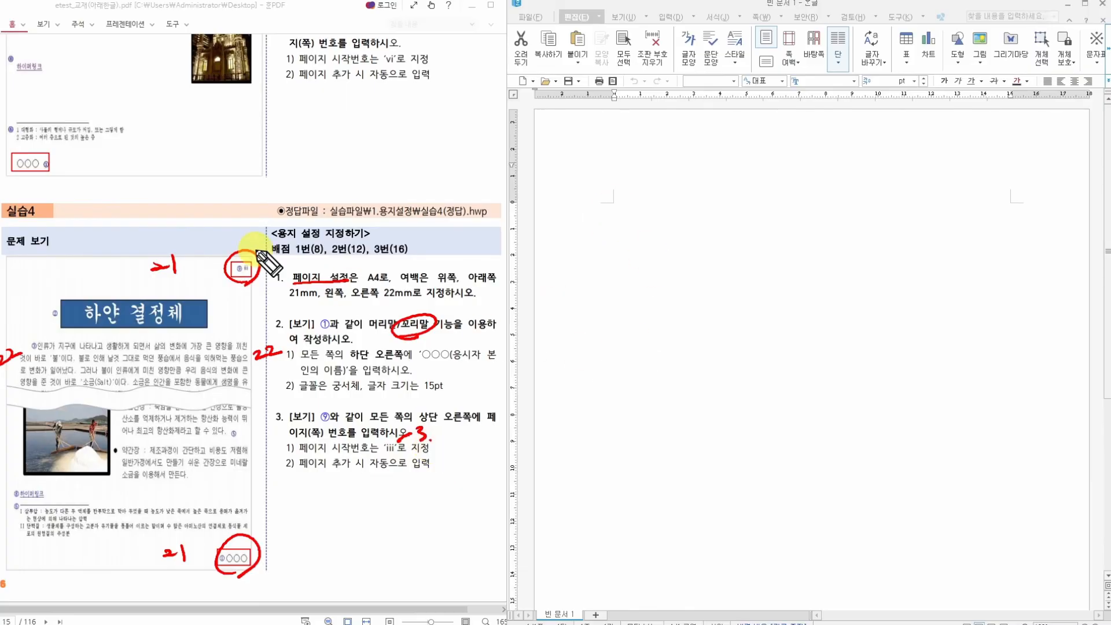
# Set the page margins of the blank document to 21 mm for 위쪽 and 아래쪽 and 22 mm for 왼쪽 and 오른쪽
pyautogui.click(643, 248)
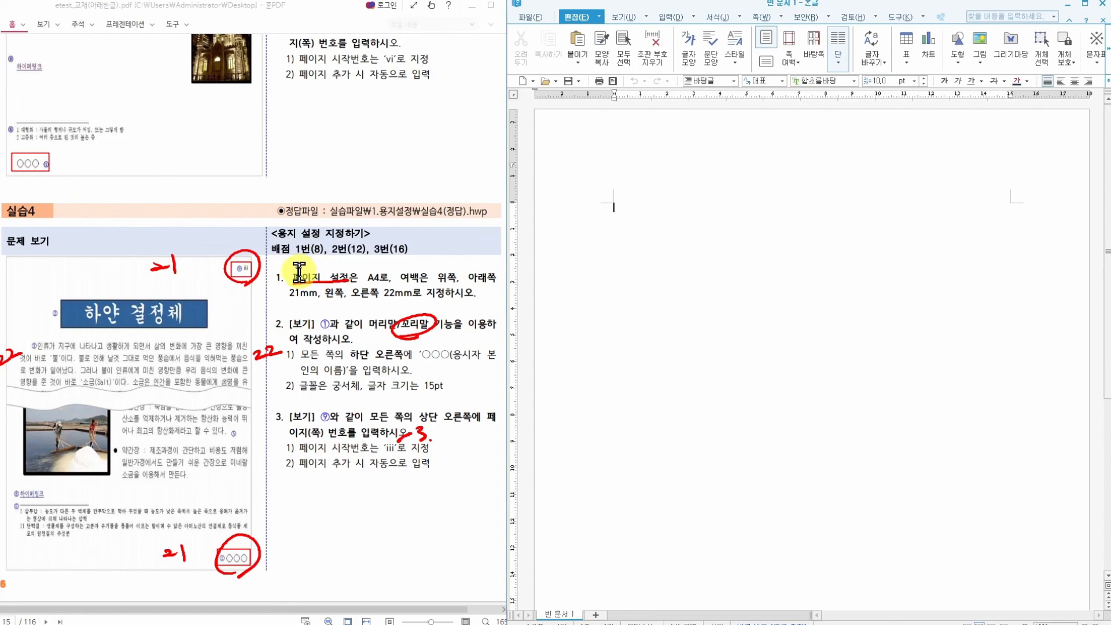
pyautogui.click(763, 16)
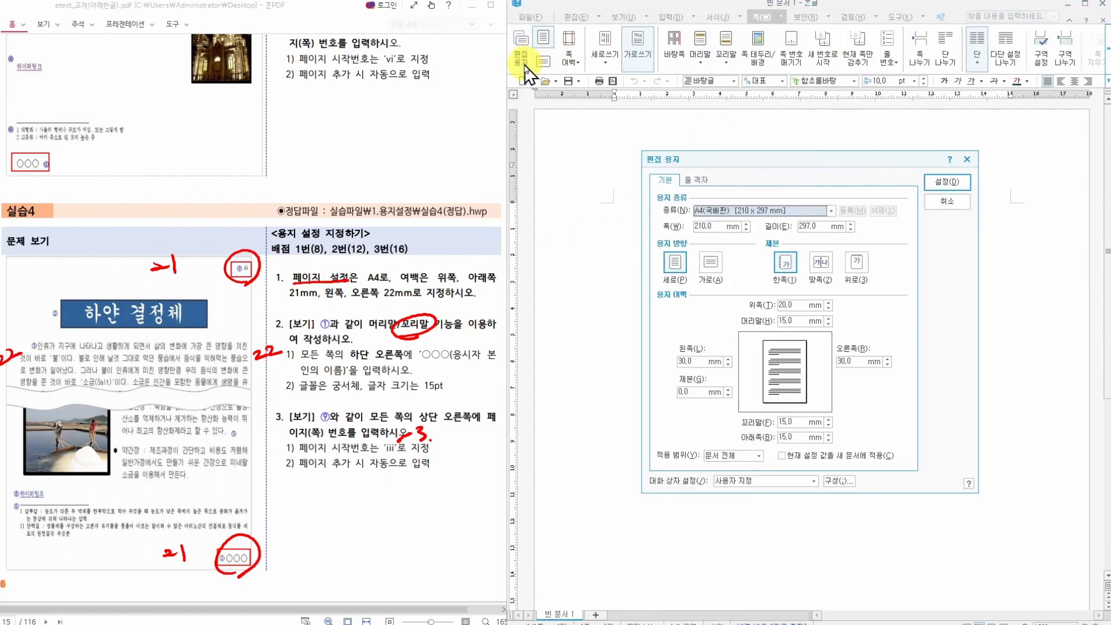
pyautogui.click(800, 305)
pyautogui.write('21')
pyautogui.press('Tab')
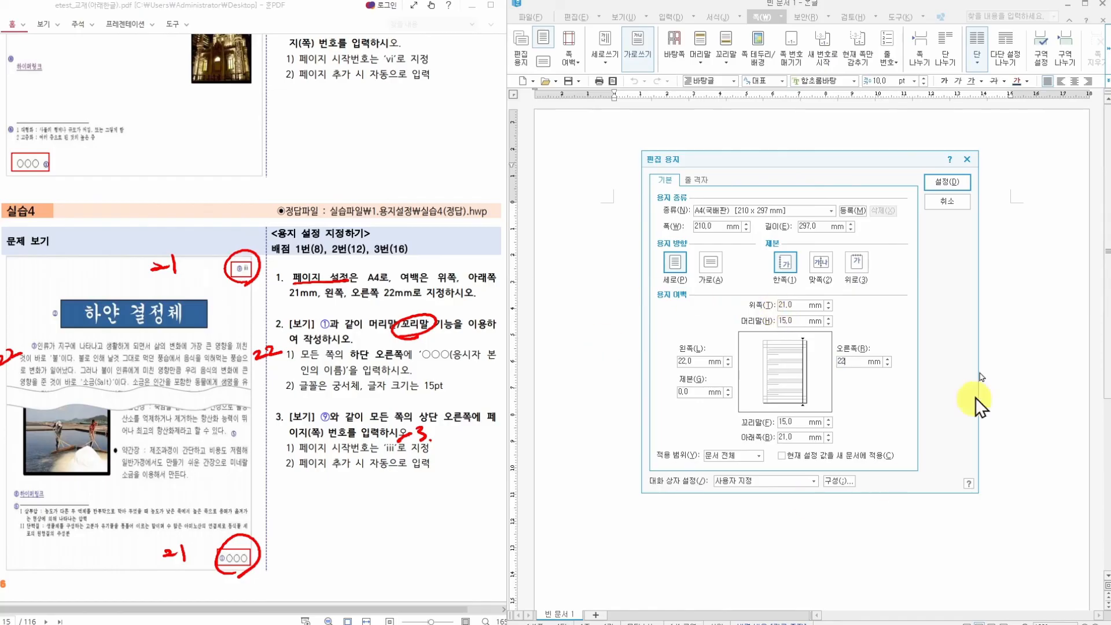
pyautogui.click(947, 183)
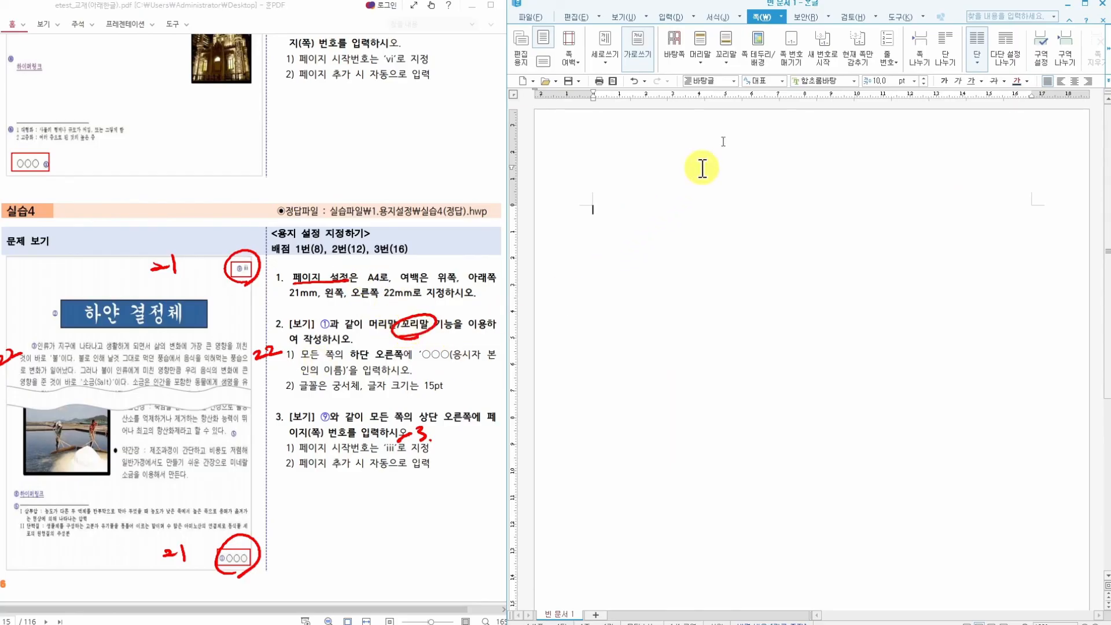
# Create a 꼬리말 for 양 쪽 with the layout 없음 and enter the examinee's name in it
pyautogui.click(700, 63)
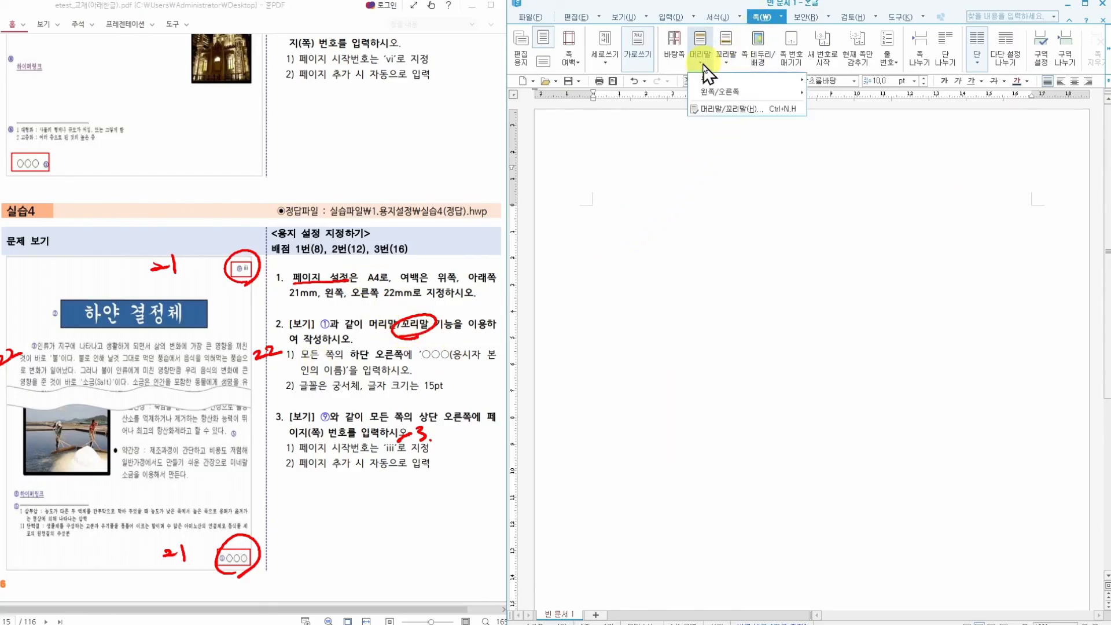
pyautogui.click(704, 112)
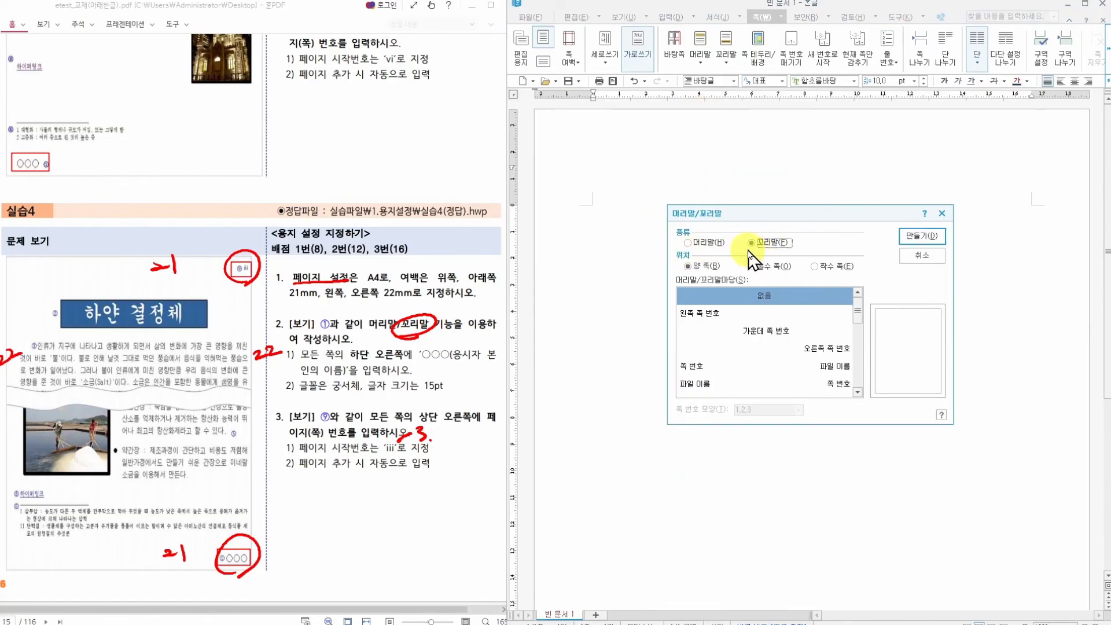
pyautogui.click(913, 235)
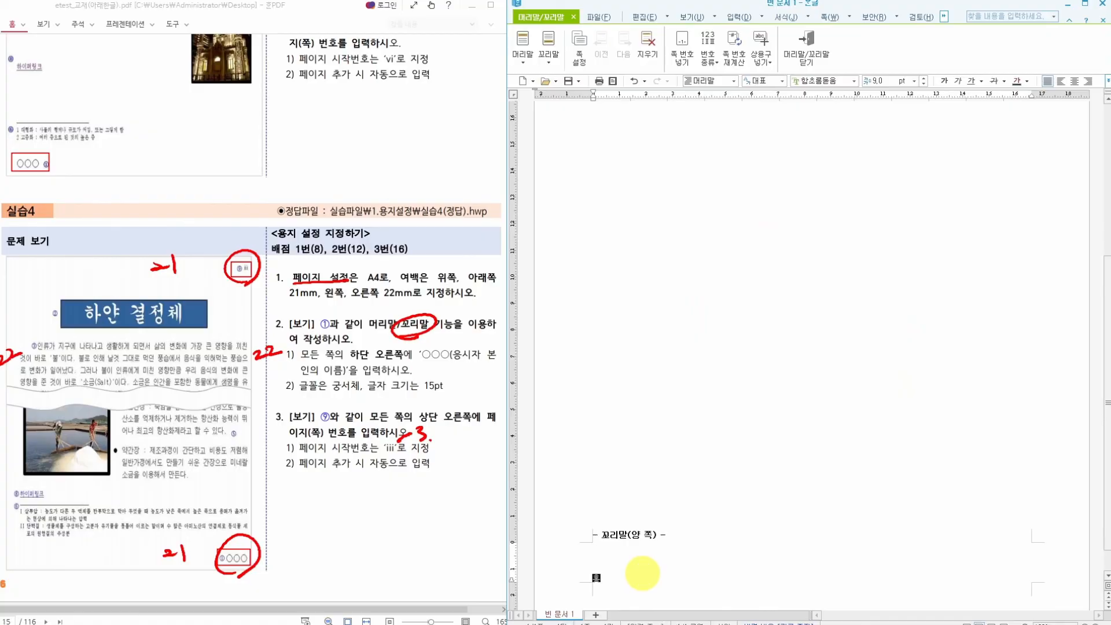
# Format the examinee's name in the footer as 궁서체, 15 pt
pyautogui.moveTo(624, 578); pyautogui.dragTo(561, 585)
pyautogui.click(822, 80)
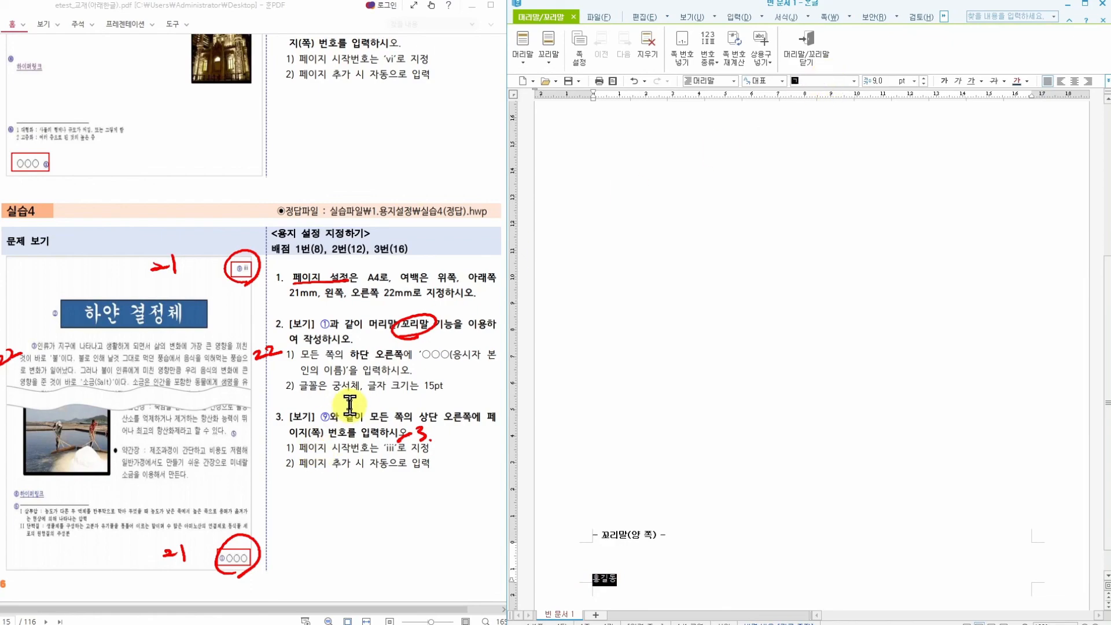
pyautogui.write('궁서체')
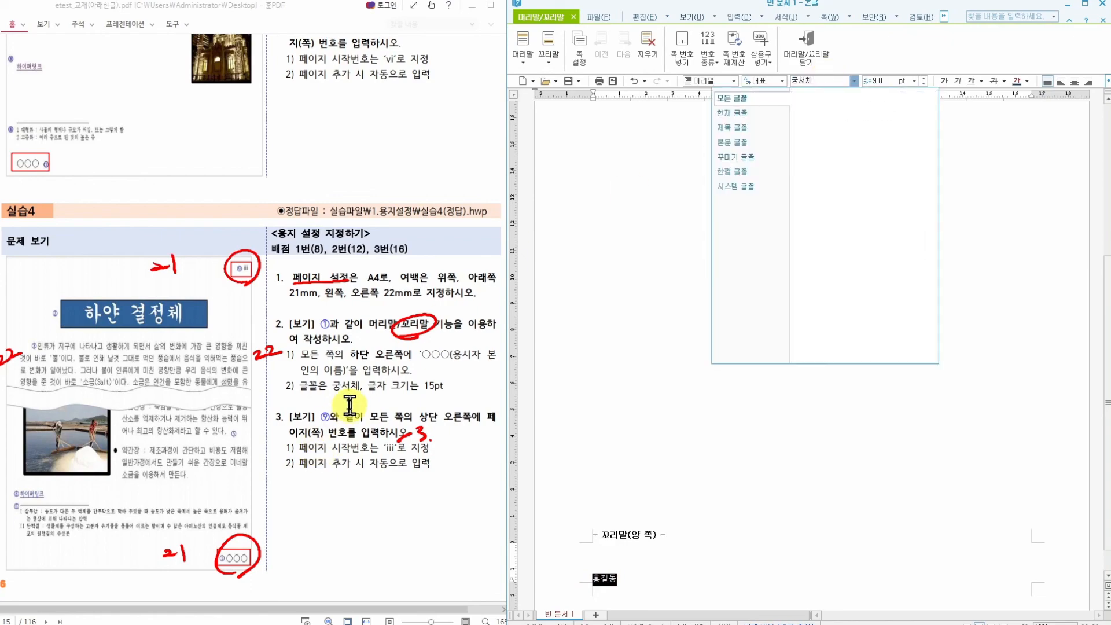
pyautogui.press('Return')
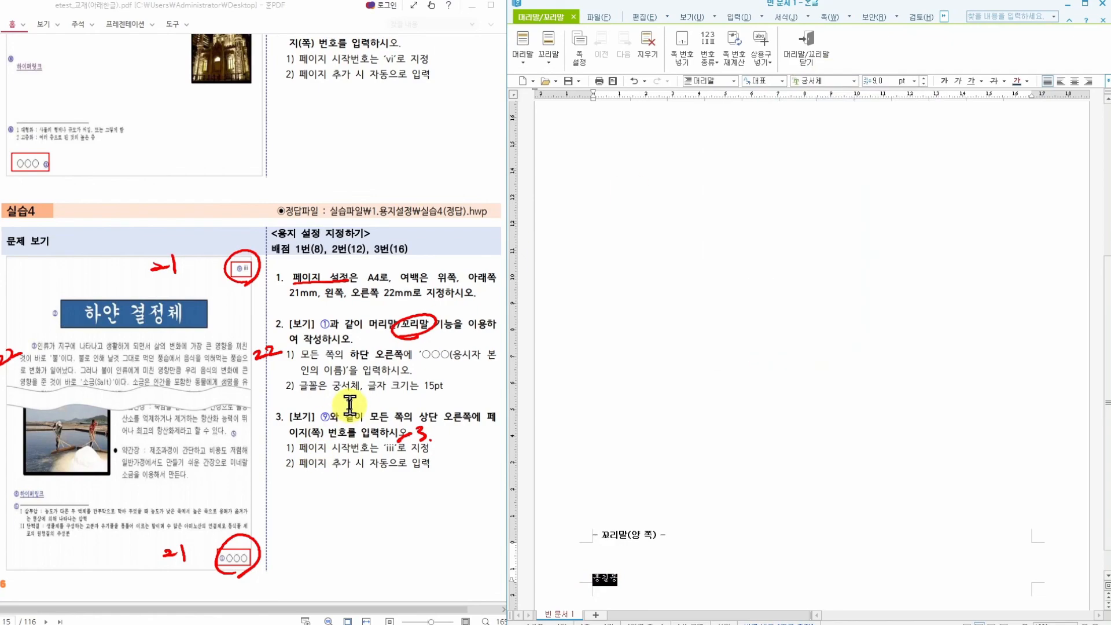
pyautogui.click(872, 81)
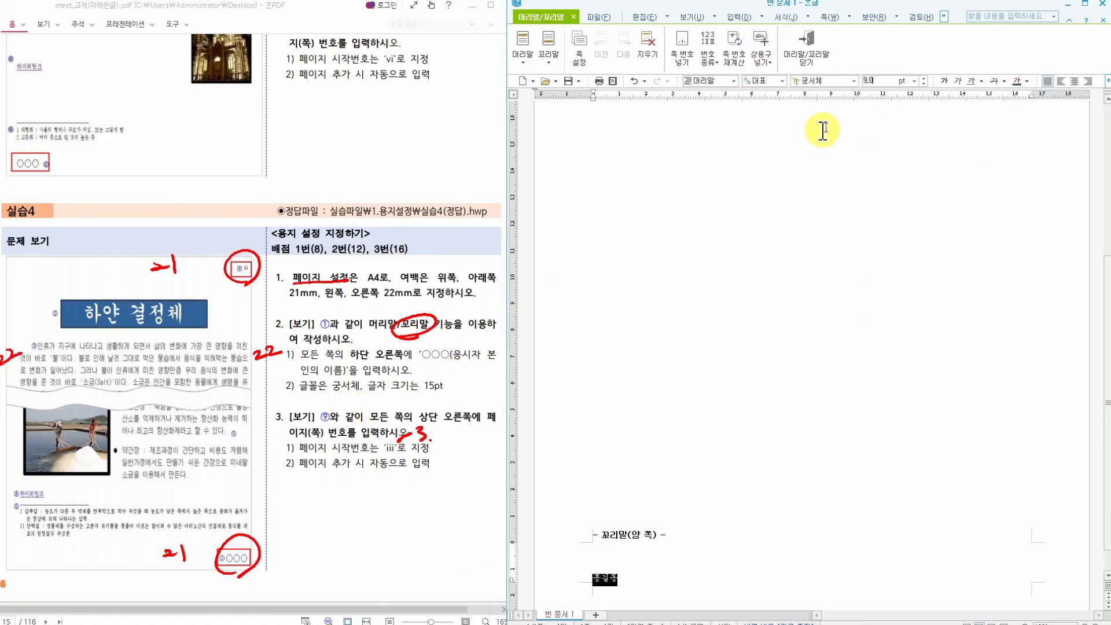
pyautogui.write('15')
pyautogui.press('Return')
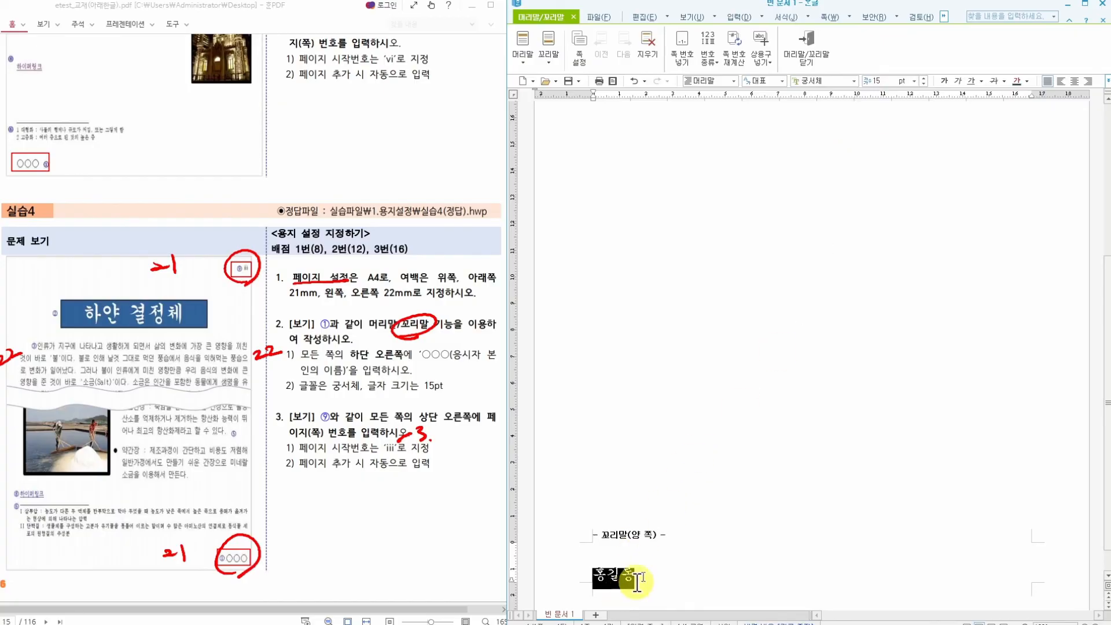
# Right-align the examinee's name in the footer and close footer editing
pyautogui.click(1087, 83)
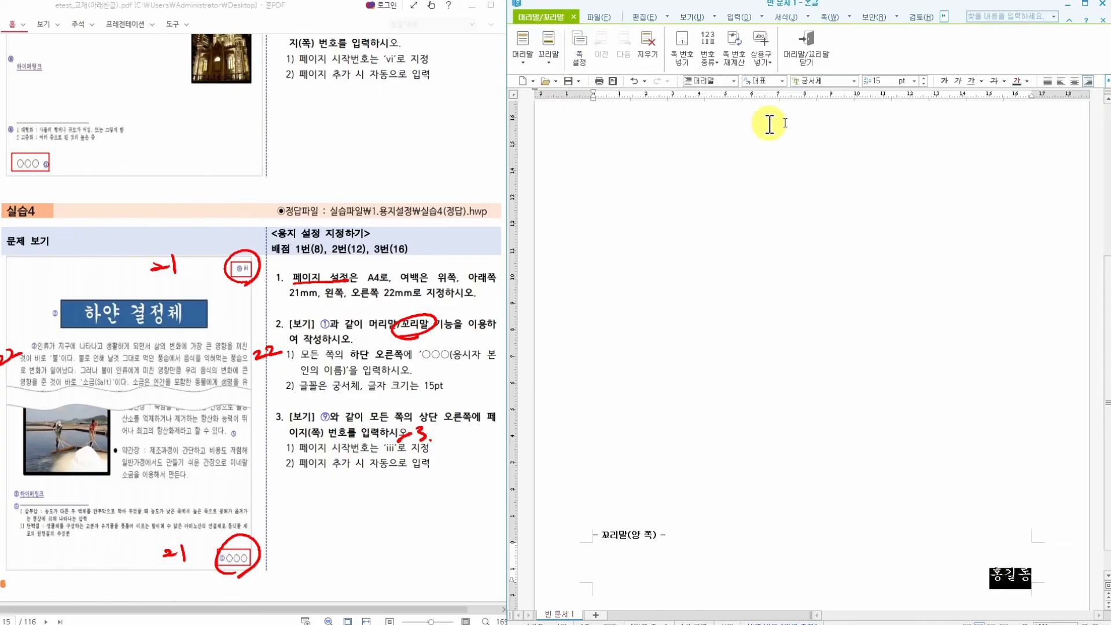
pyautogui.click(820, 57)
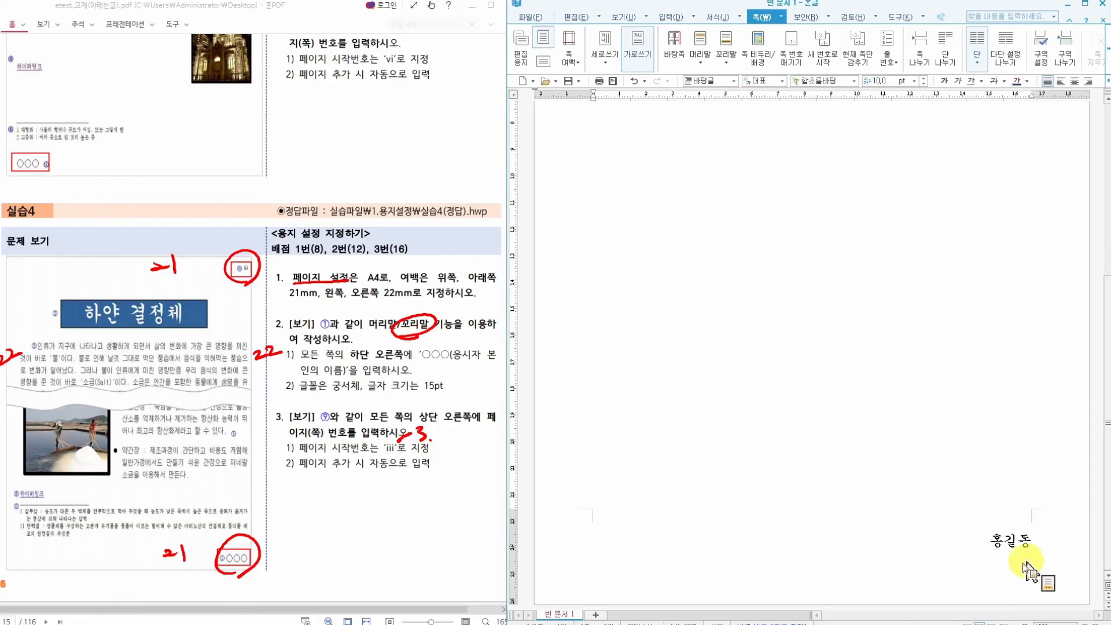
pyautogui.scroll(10, 1019, 573)
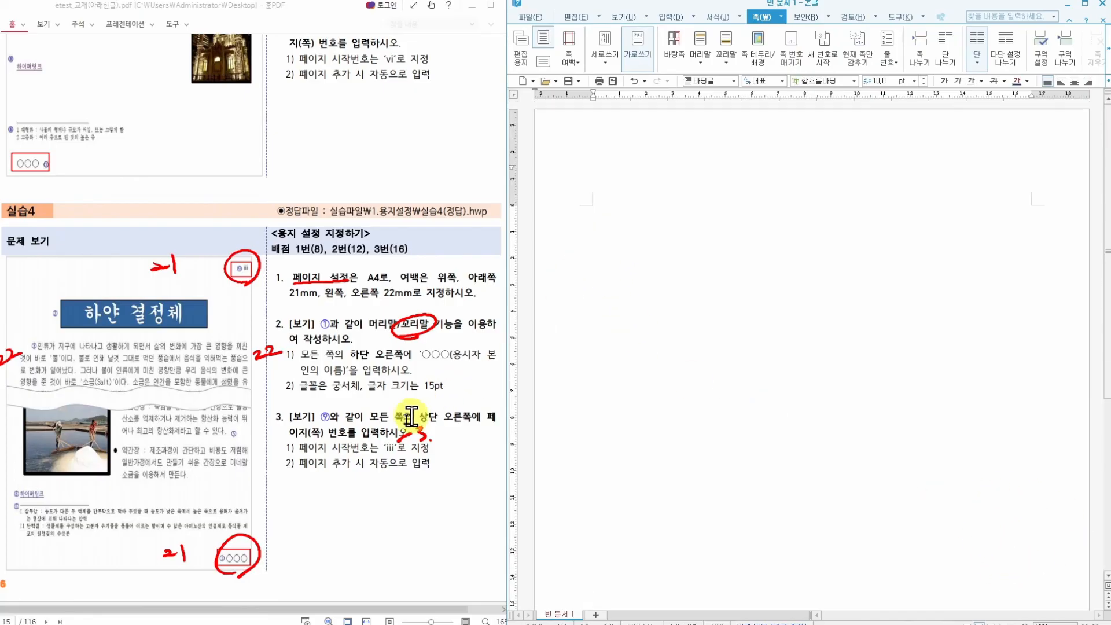